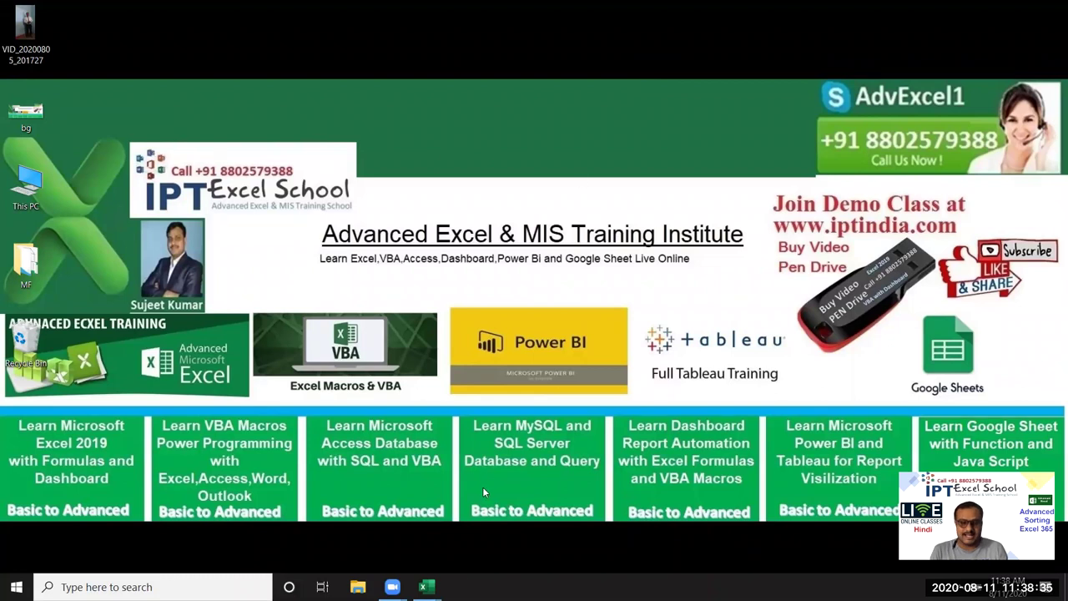
Bring the Book1 workbook to the front and autofit the Sales_Rep column
mouse_move(425, 587)
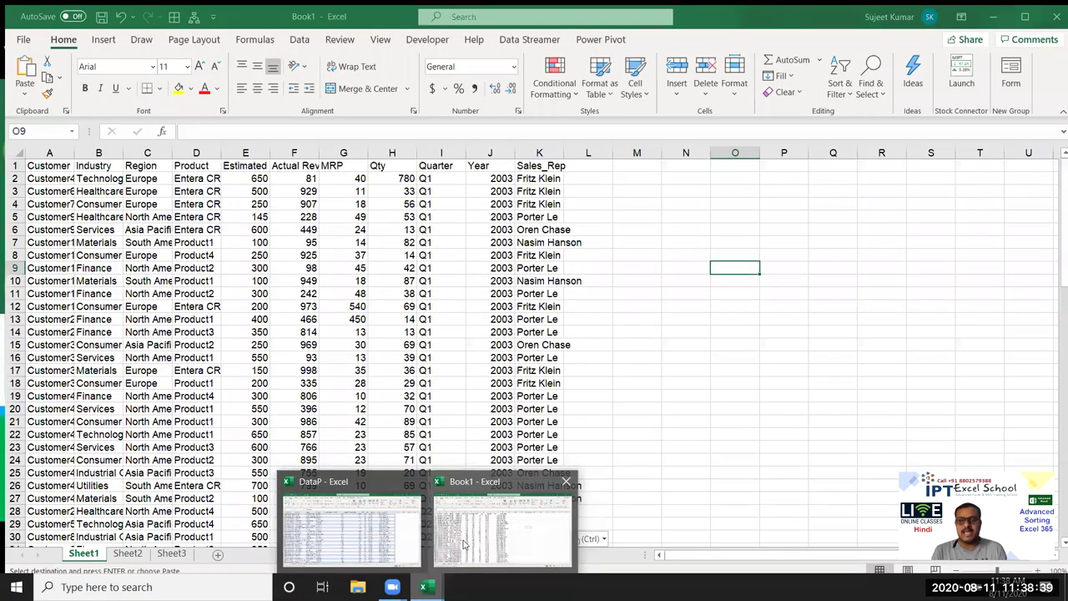
left_click(466, 543)
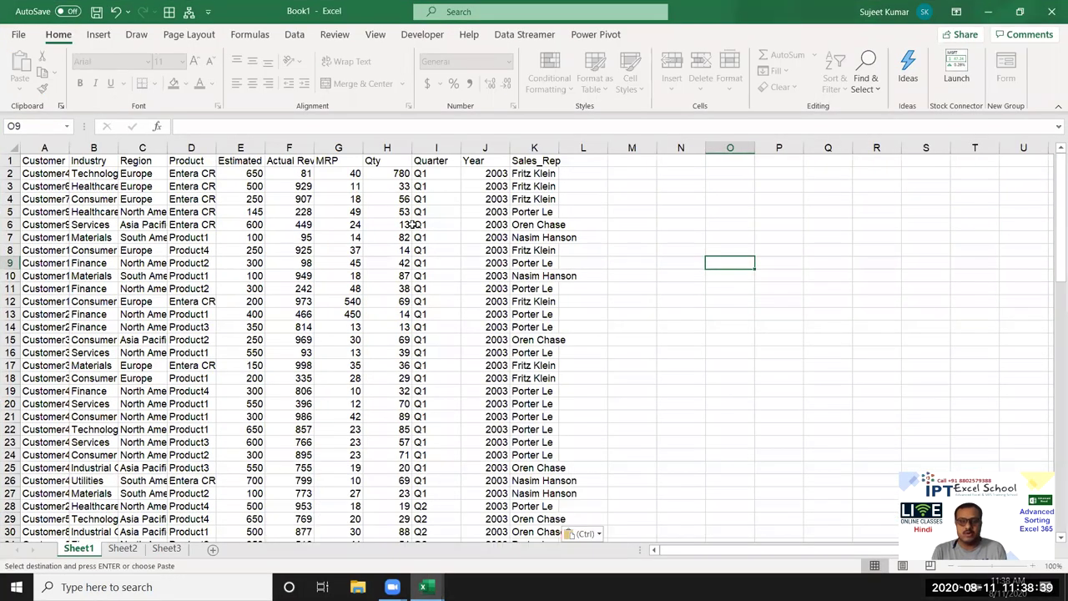
left_click(414, 223)
double_click(558, 148)
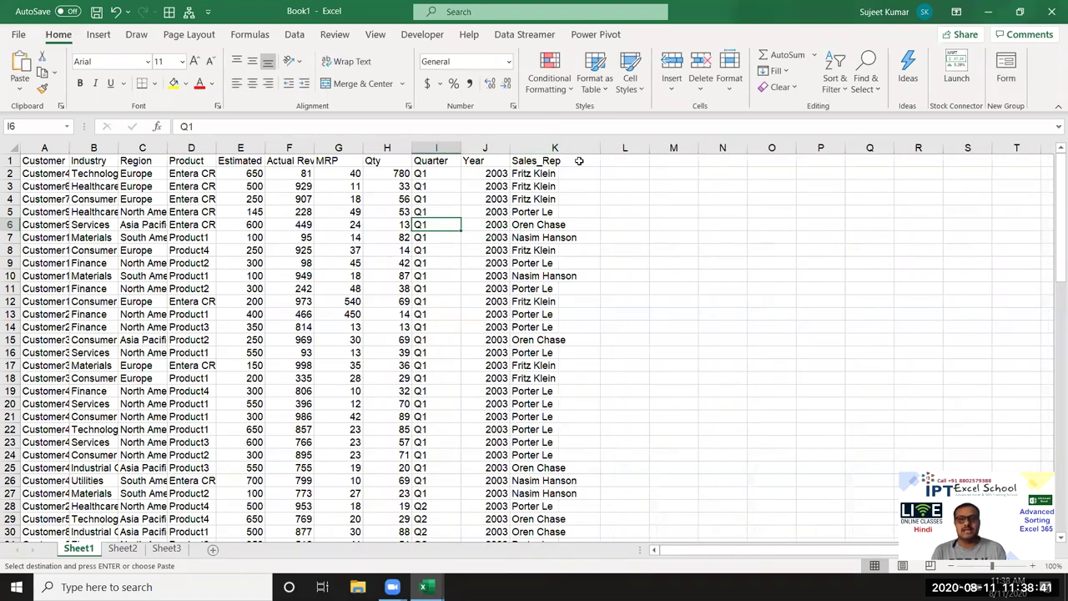
Enter an SR header in L1, then delete it again
left_click(645, 161)
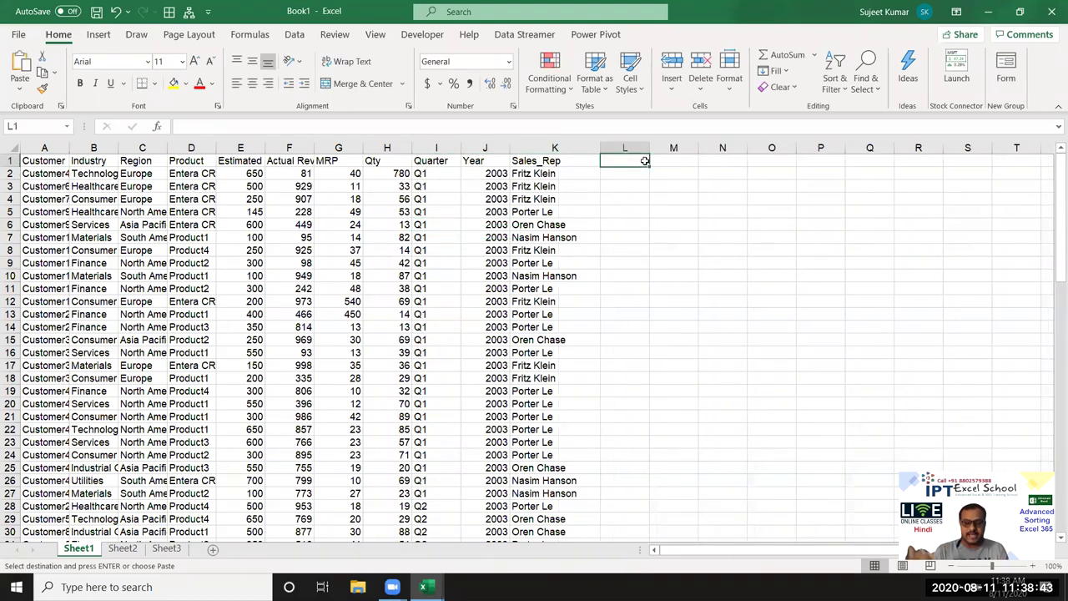
type("SR")
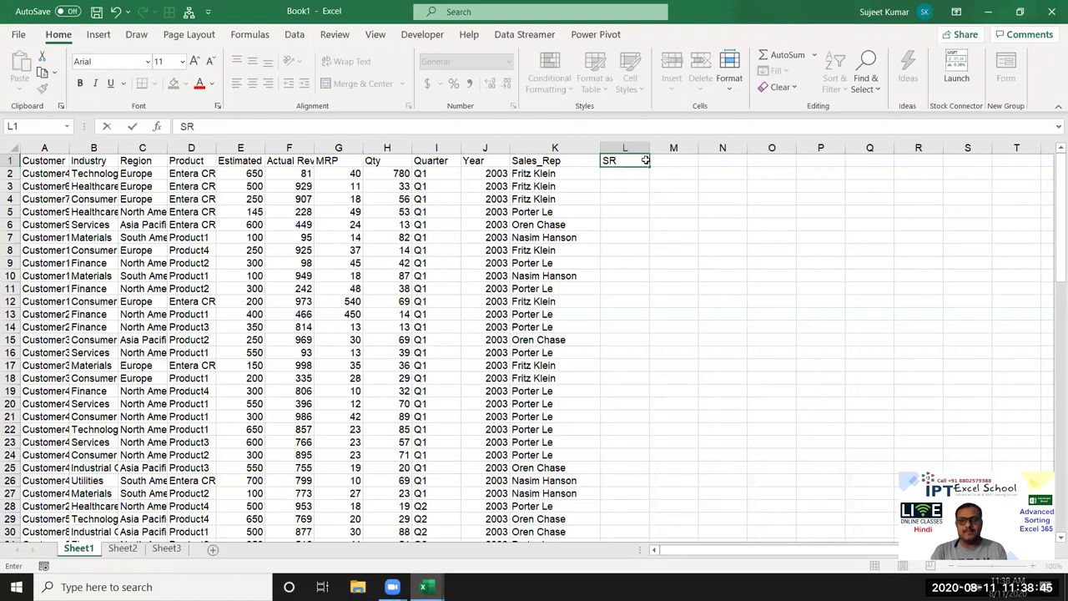
key("Return")
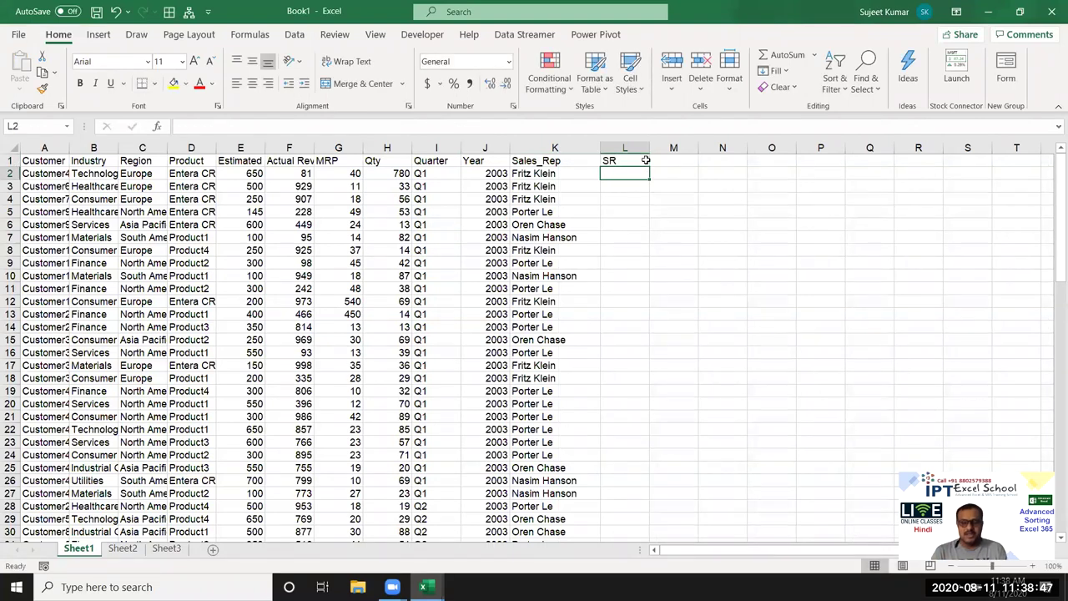
key("Up")
key("Delete")
Insert blank rows at rows 3, 5, 7 and 9 between the first records
key("Down")
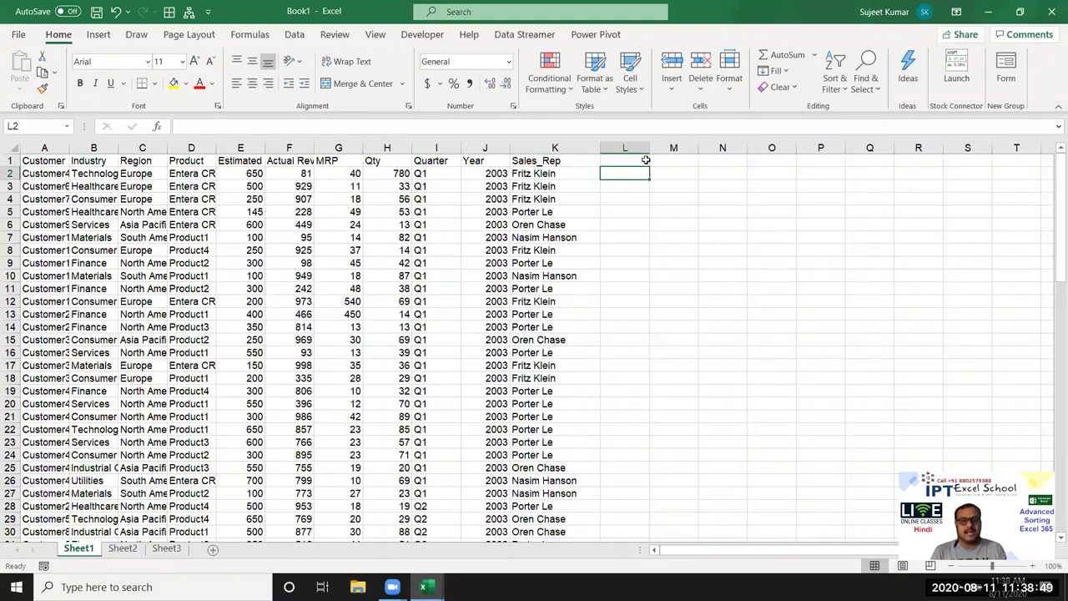
key("Down")
key("Left")
key("Left")
key("shift+space")
key("ctrl+shift+plus")
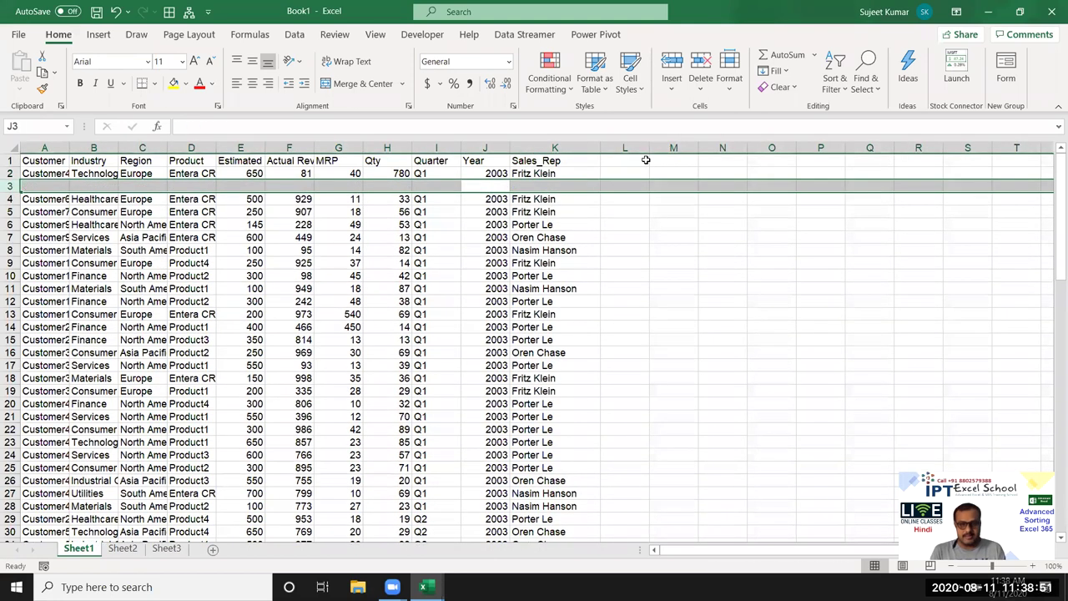
key("Down")
key("Down")
key("shift+space")
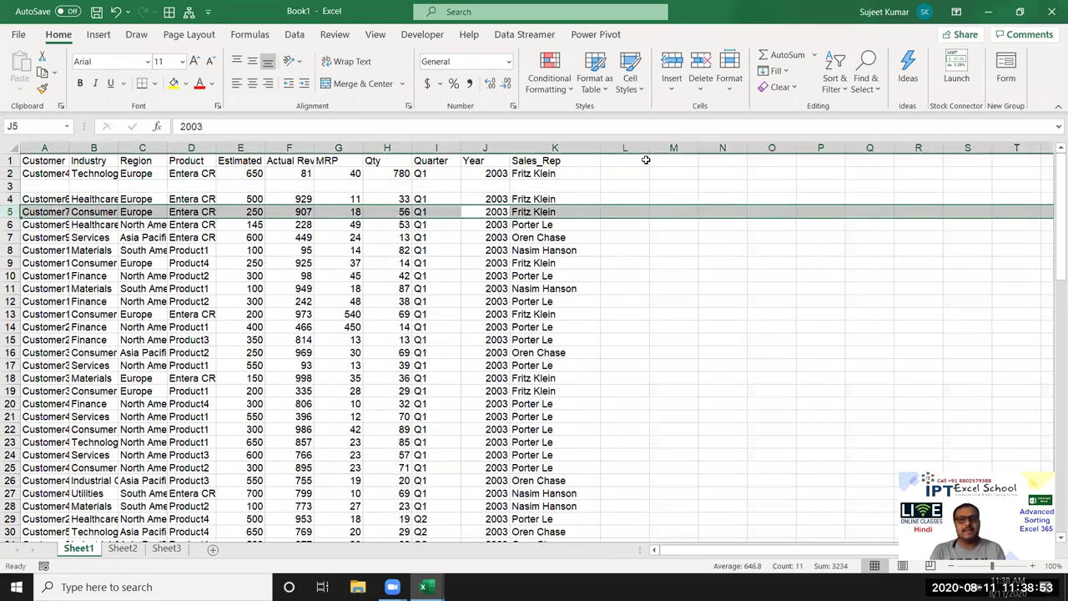
key("ctrl+shift+plus")
key("Down")
key("Down")
key("shift+space")
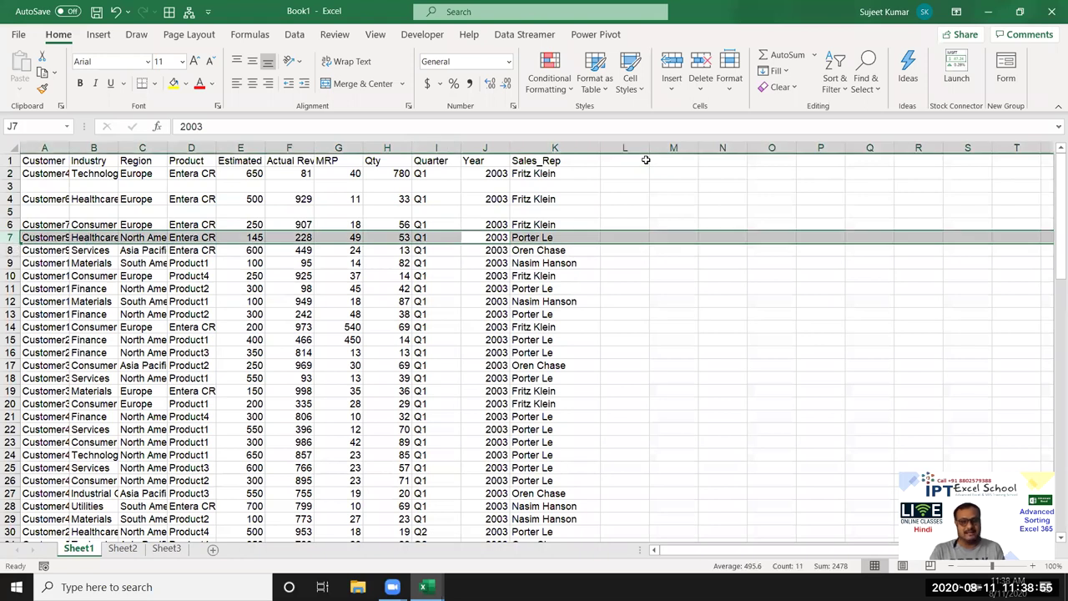
key("ctrl+shift+plus")
key("Down")
key("Down")
key("shift+space")
key("ctrl+shift+plus")
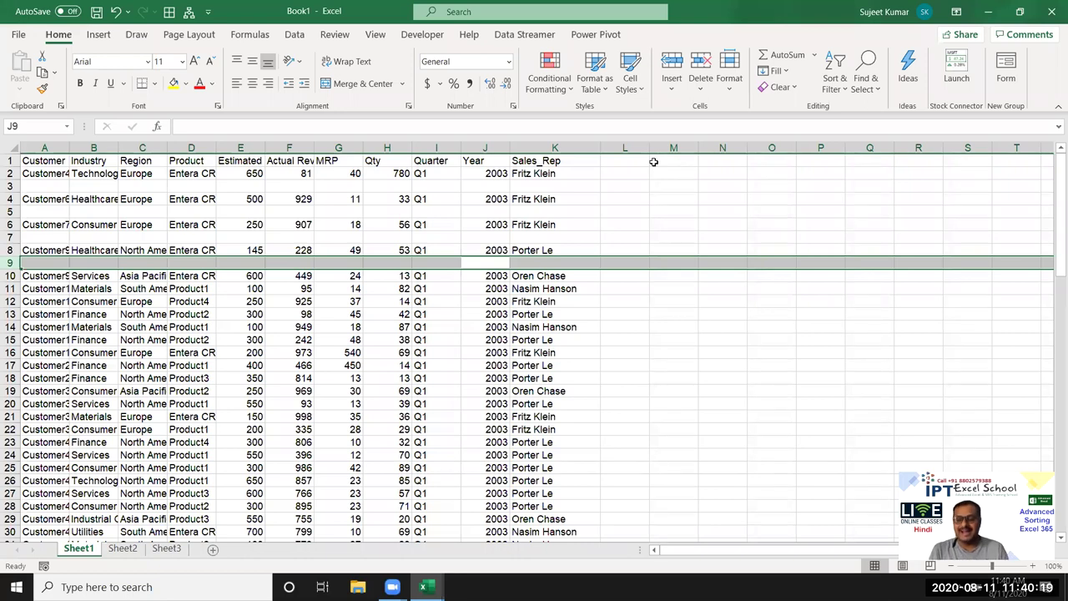
Delete the blank rows 9, 7, 5 and 3 with Ctrl+-
key("ctrl+minus")
key("Up")
key("Up")
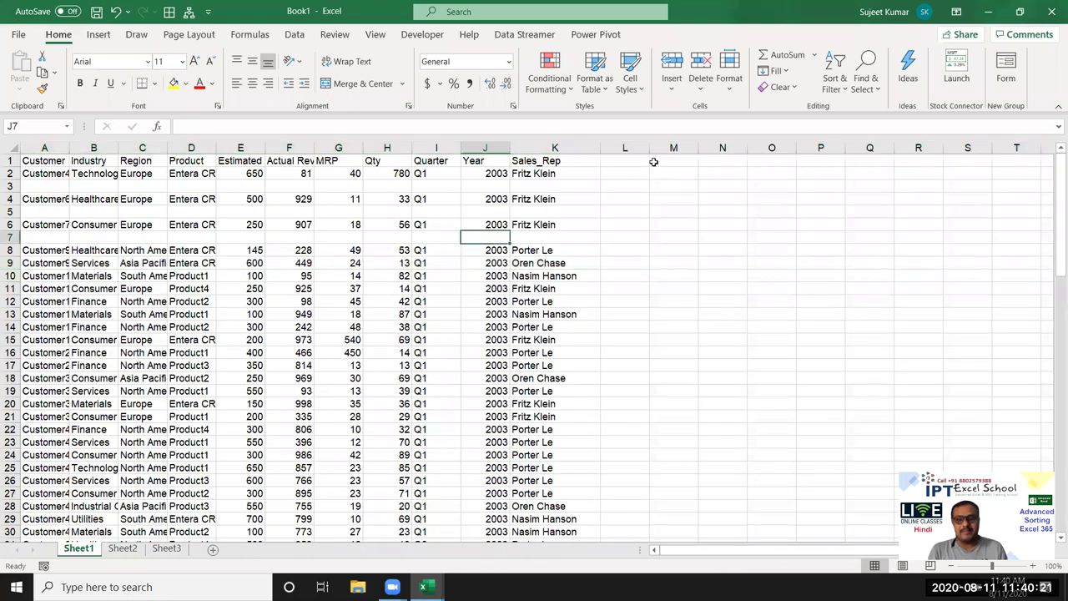
key("shift+space")
key("ctrl+minus")
key("Up")
key("Up")
key("shift+space")
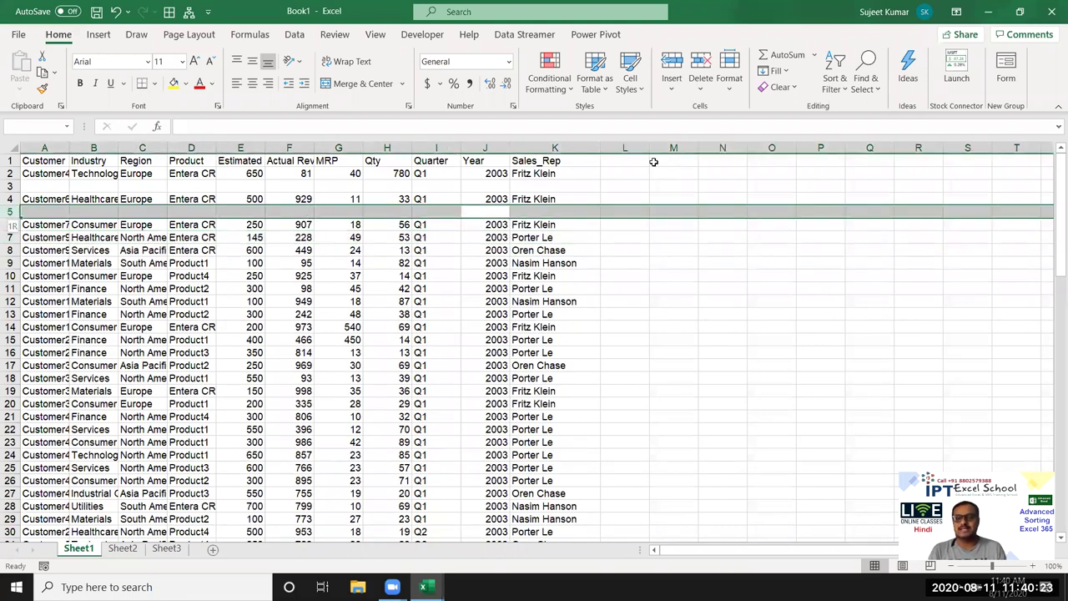
key("ctrl+minus")
key("Up")
key("Up")
key("shift+space")
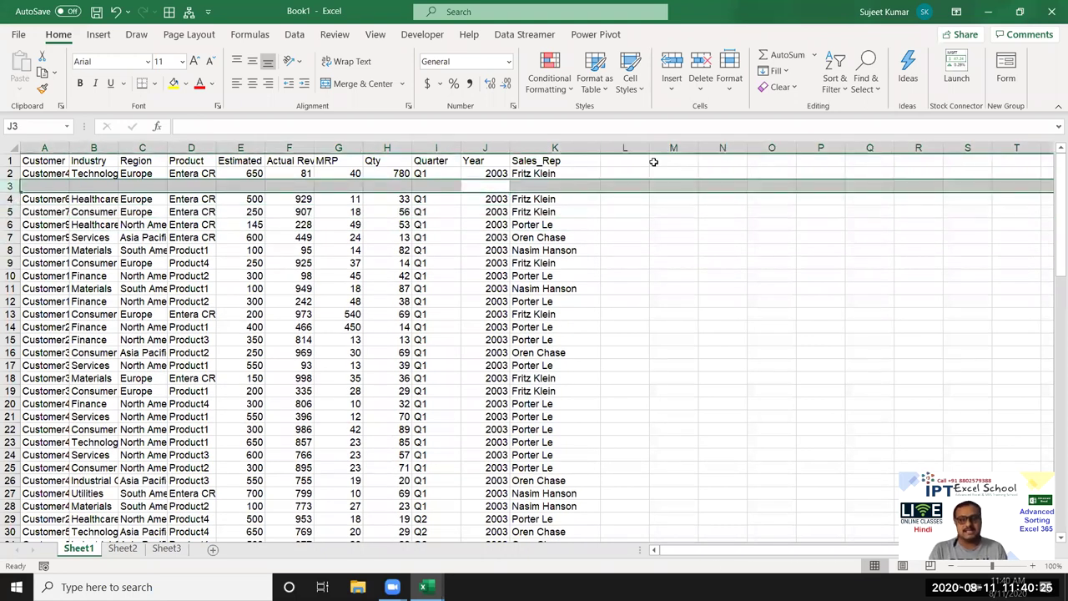
key("ctrl+minus")
Add an Sr header in L1 and fill serial numbers 1–87 down to the last record
key("Up")
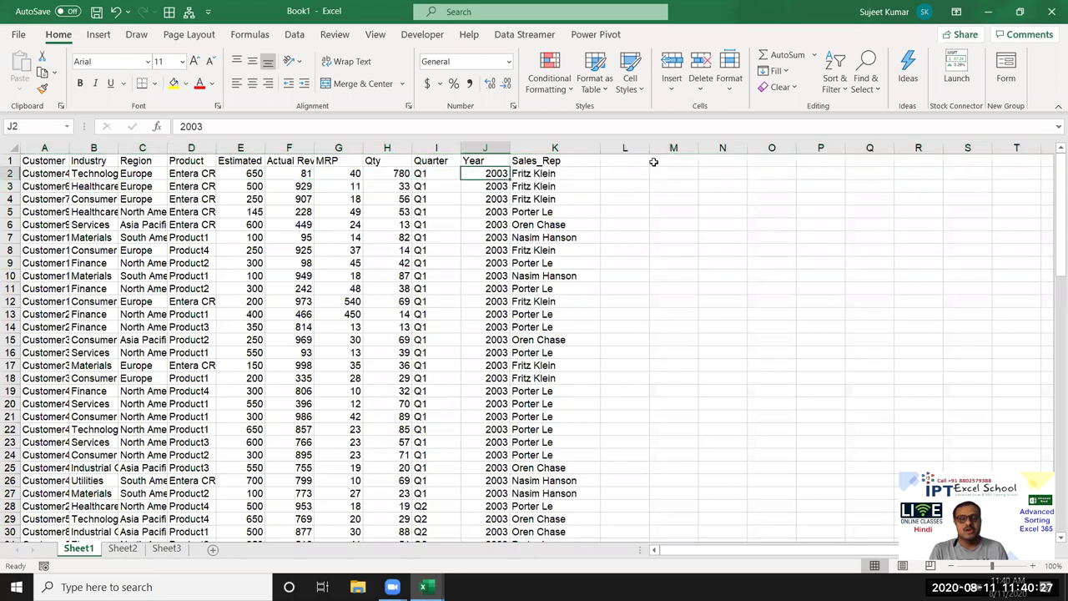
key("Up")
key("Right")
key("Right")
type("Sr")
key("Return")
type("1")
key("Return")
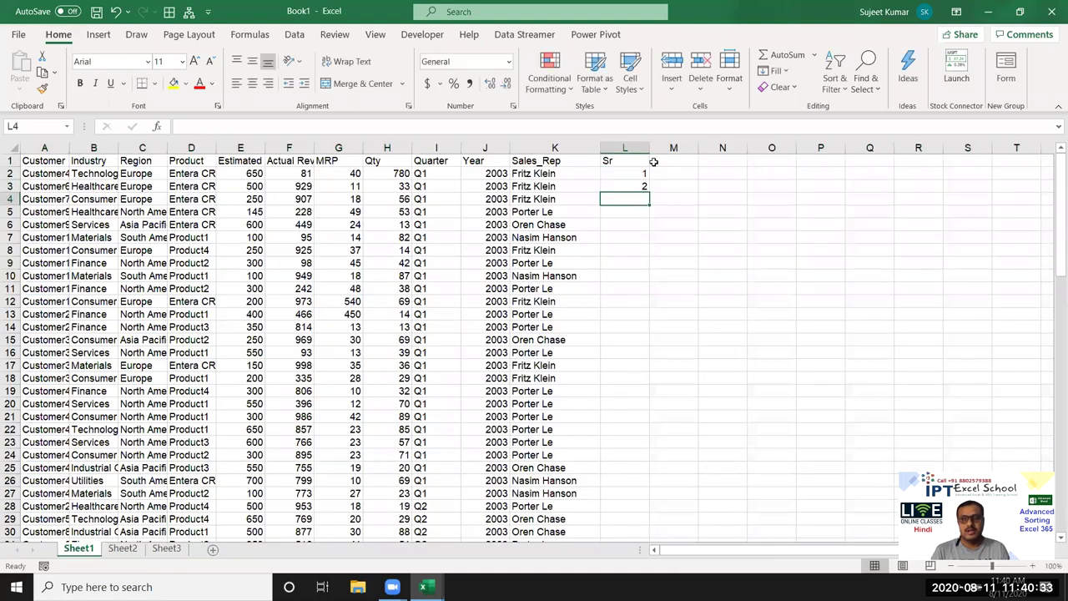
left_click(634, 173)
left_click_drag(649, 179, 649, 192)
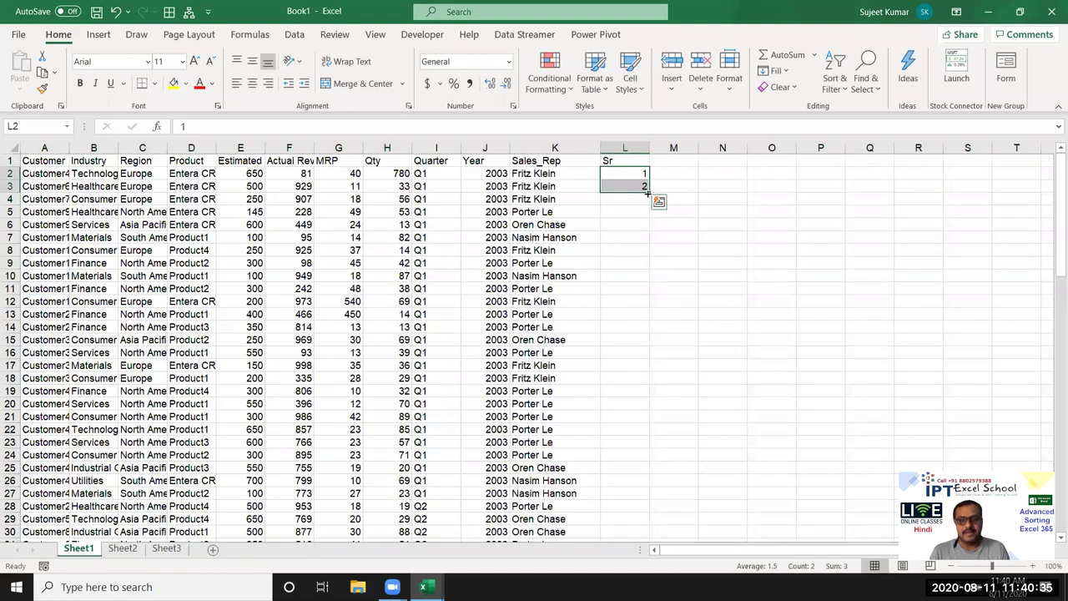
double_click(648, 193)
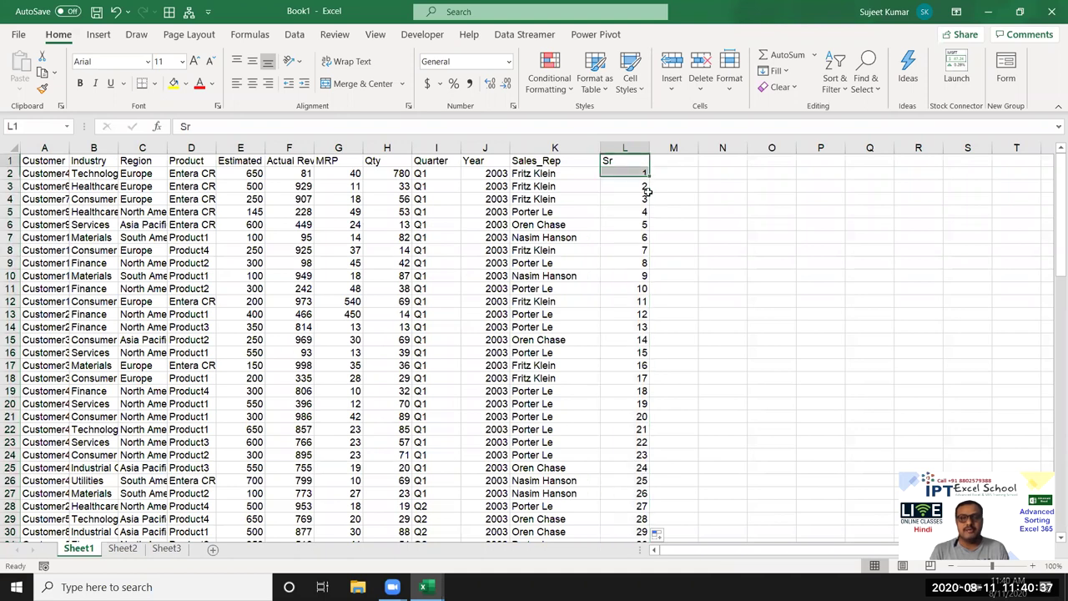
Copy the 1–87 serial numbers and paste them below the data starting at L89
scroll(650, 196, "down", 19)
scroll(650, 195, "down", 1)
key("ctrl+c")
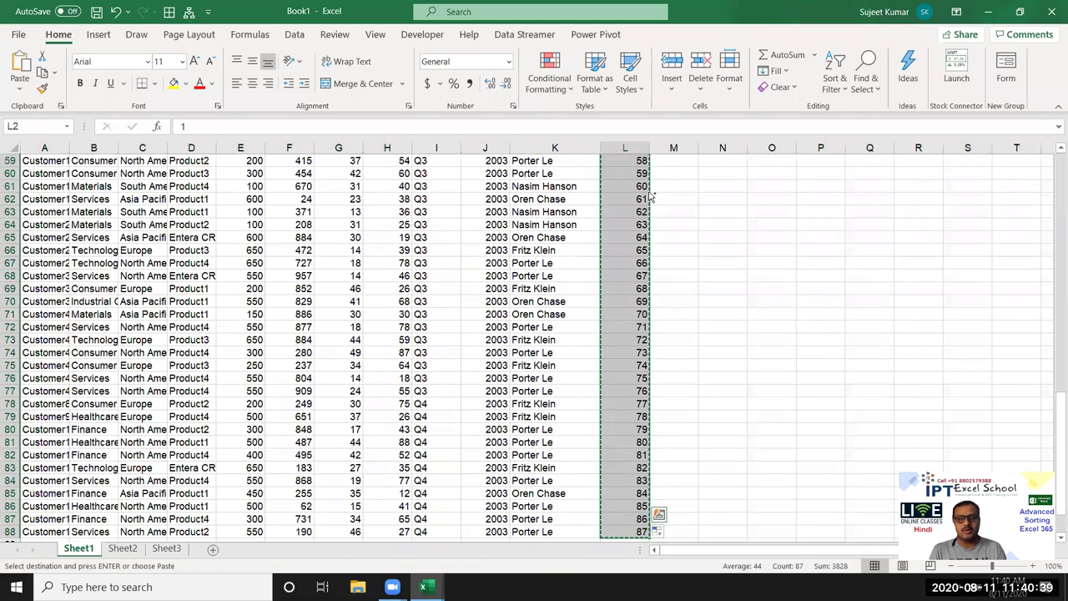
key("ctrl+Down")
key("Down")
key("Return")
key("ctrl+Down")
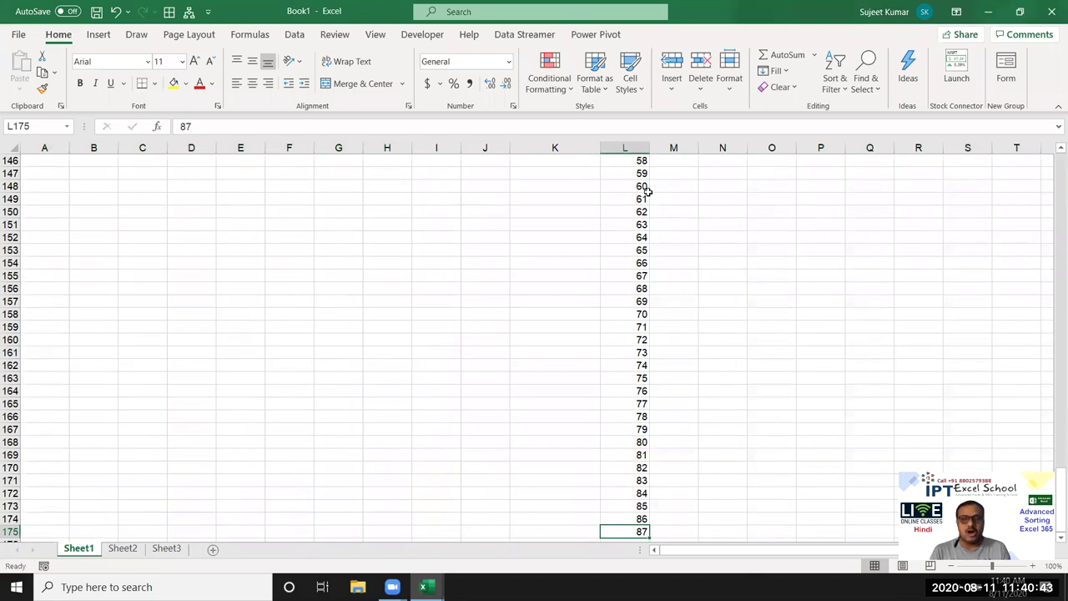
Check that the repeated numbers start in row 89, just below the last Sales_Rep record
key("ctrl+Up")
key("Down")
key("Up")
key("ctrl+shift+Down")
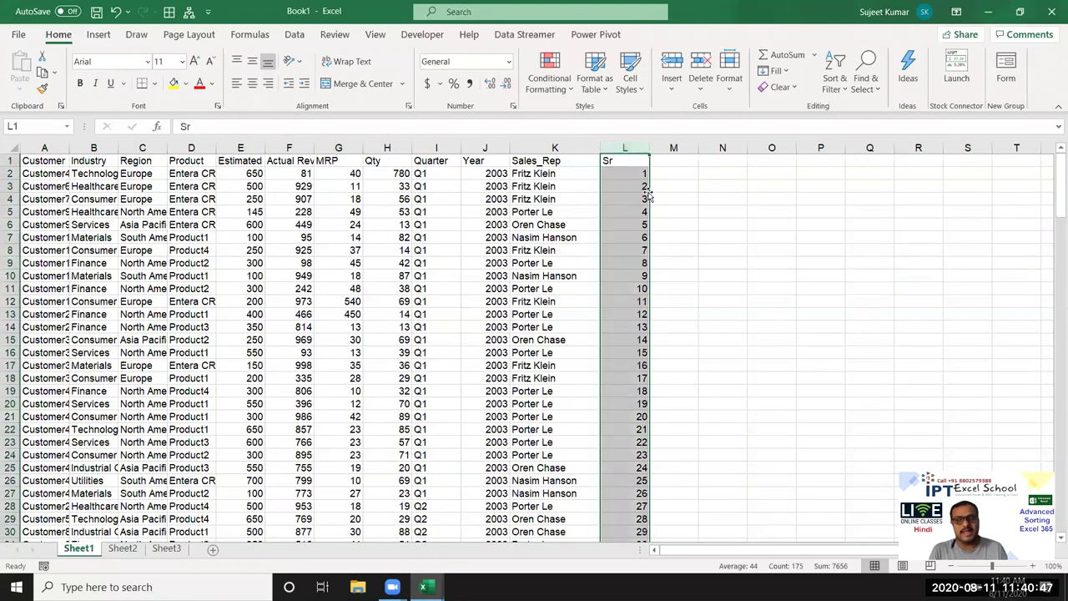
key("Down")
key("Up")
key("Left")
key("Down")
key("Page_Down")
key("Page_Down")
key("Page_Down")
key("Down")
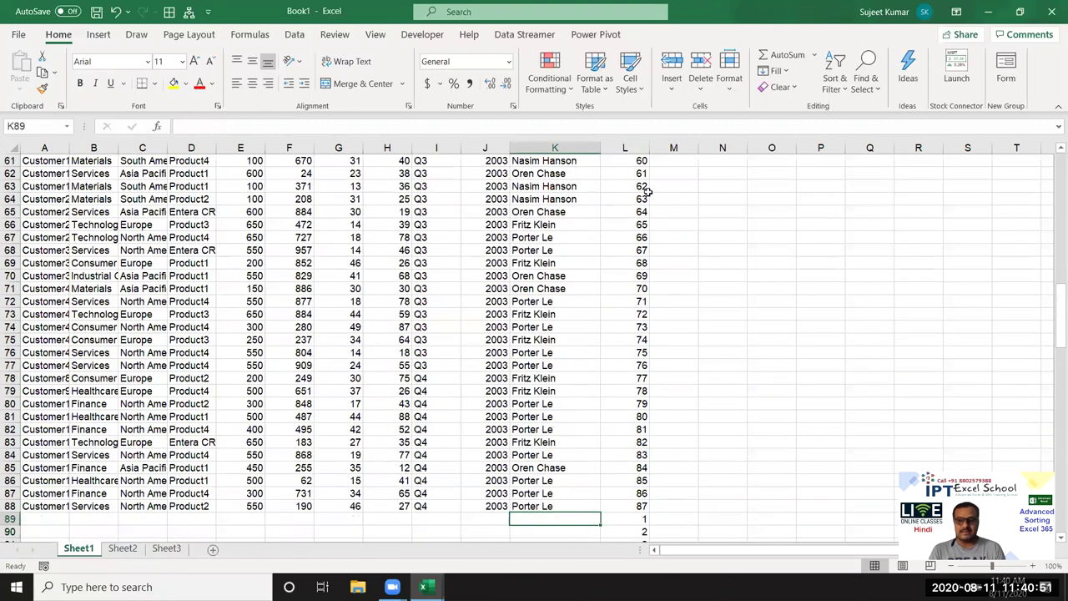
key("Right")
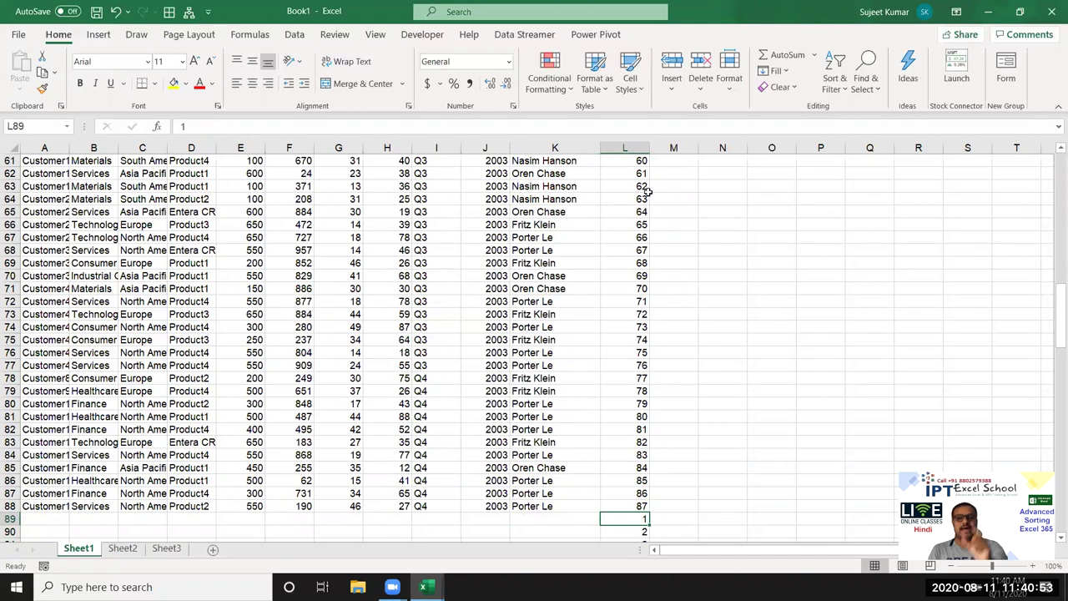
key("shift+space")
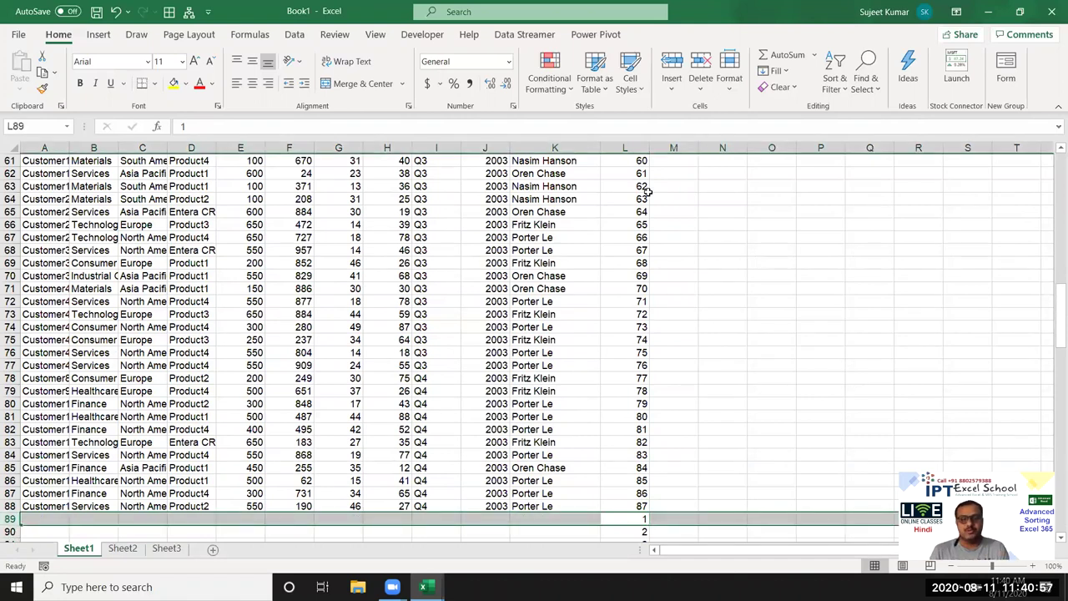
Insert a test row at row 3 with a 1 in L3, then delete it
key("ctrl+Up")
key("ctrl+Down")
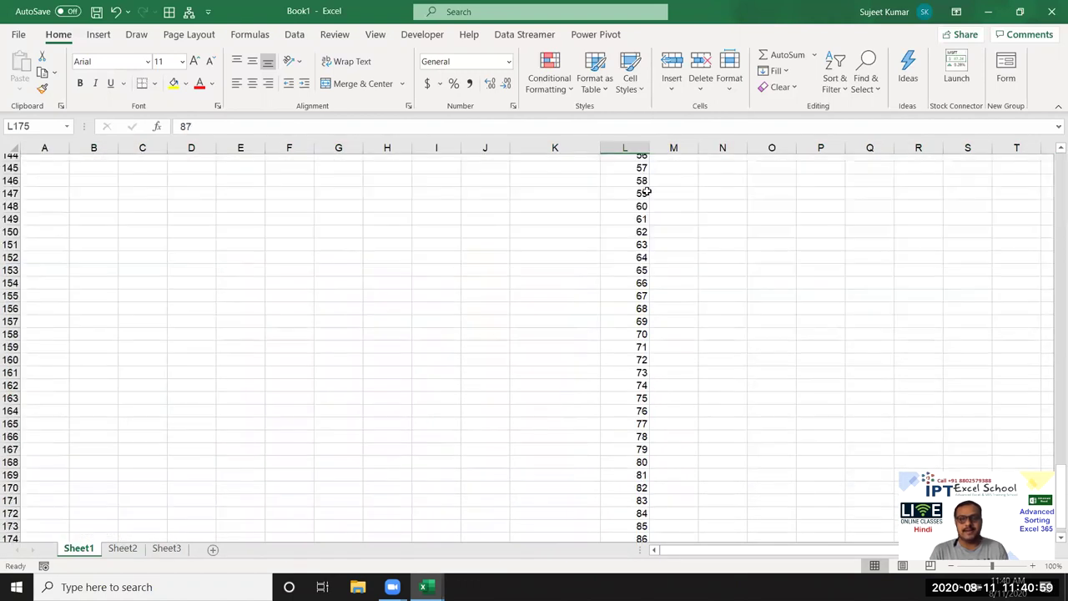
key("ctrl+Up")
key("Down")
key("Down")
key("shift+space")
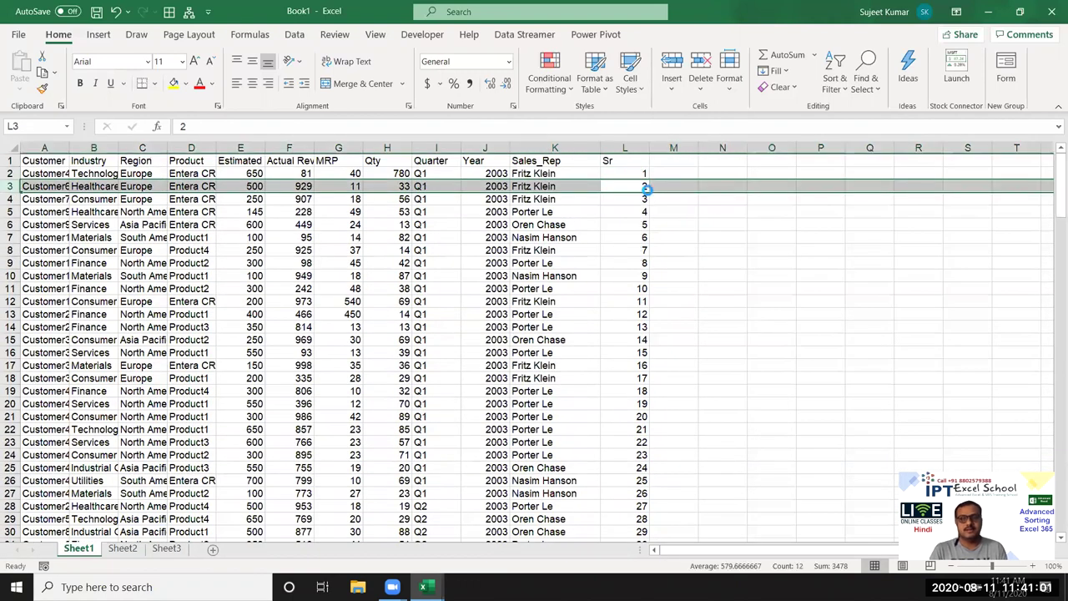
key("ctrl+shift+plus")
key("Up")
key("Down")
type("1")
key("Return")
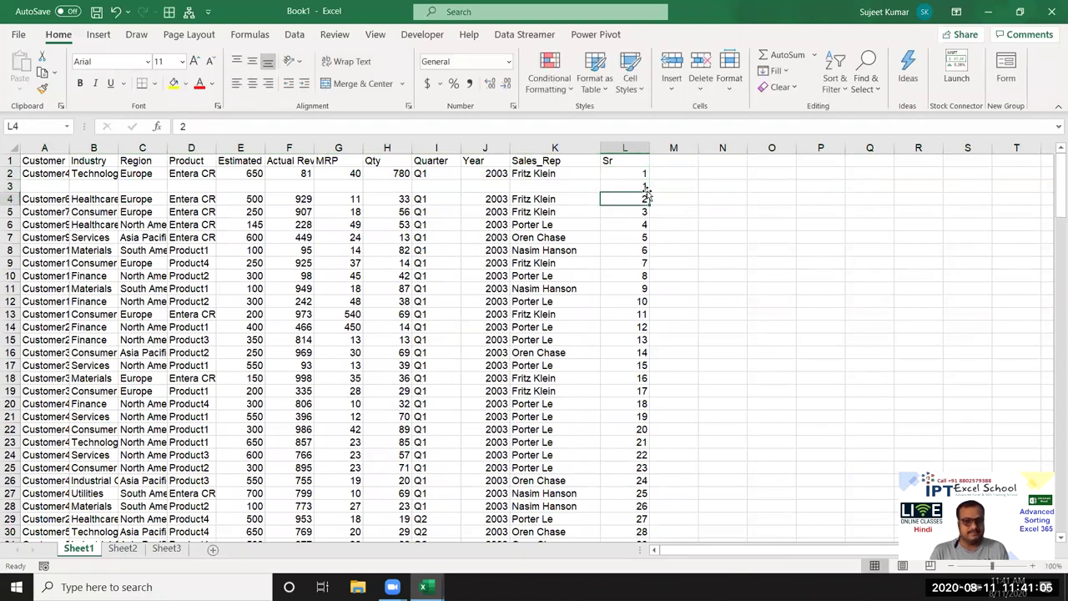
key("Up")
key("shift+space")
key("ctrl+minus")
Select the range A1:L175, including the repeated numbers
key("Up")
key("ctrl+Up")
key("ctrl+shift+Down")
key("ctrl+shift+Left")
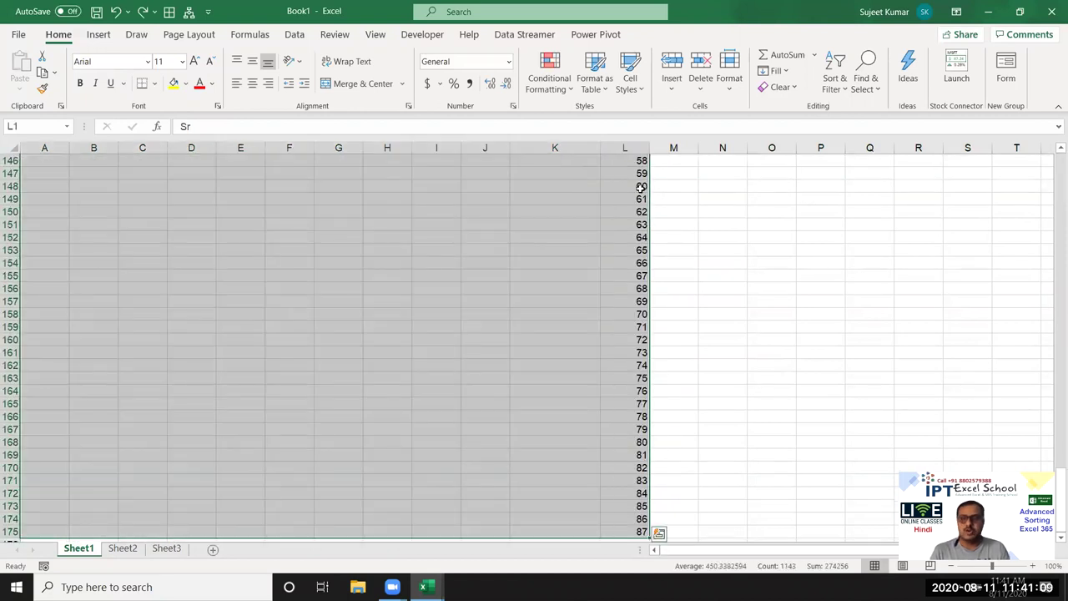
Custom-sort the A1:L175 range by the Sr column, smallest to largest
left_click(834, 80)
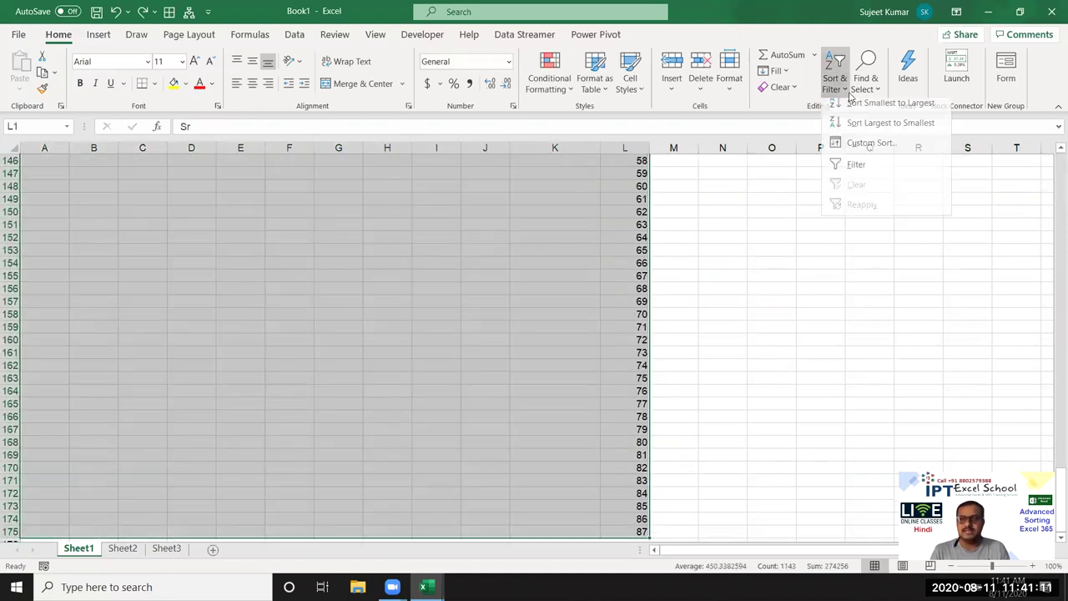
left_click(872, 149)
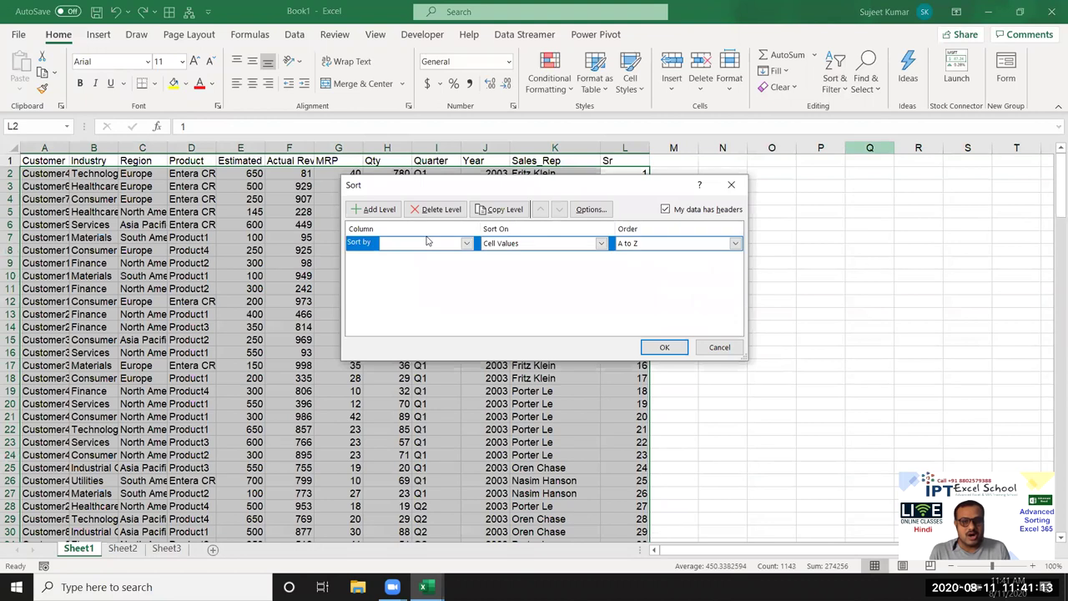
left_click(423, 245)
left_click(430, 360)
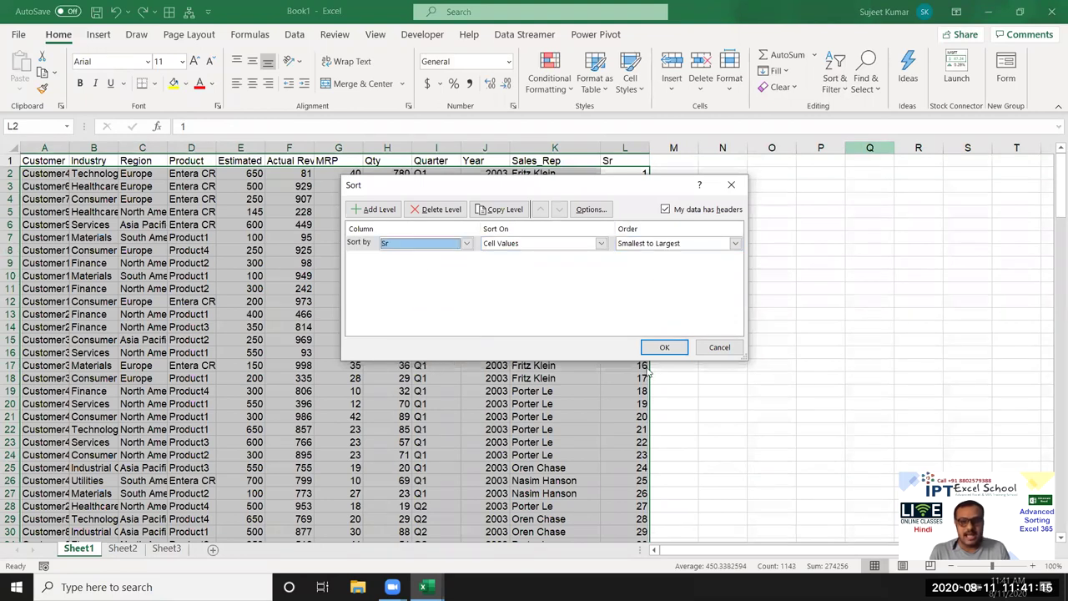
left_click(673, 349)
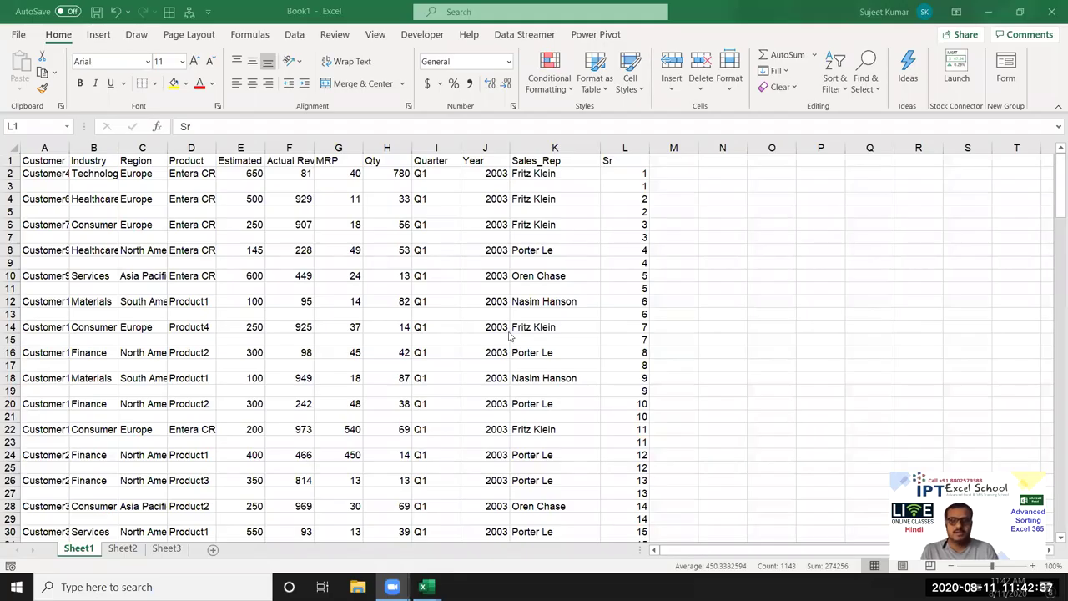
Select the data region with Ctrl+A and undo the Sr sort
key("ctrl+a")
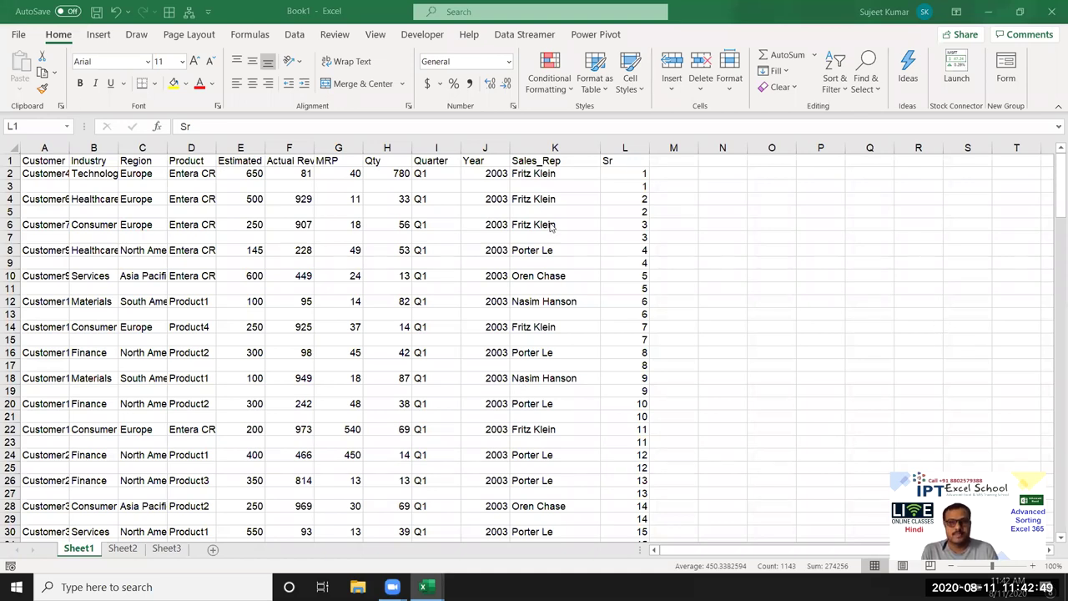
key("ctrl+a")
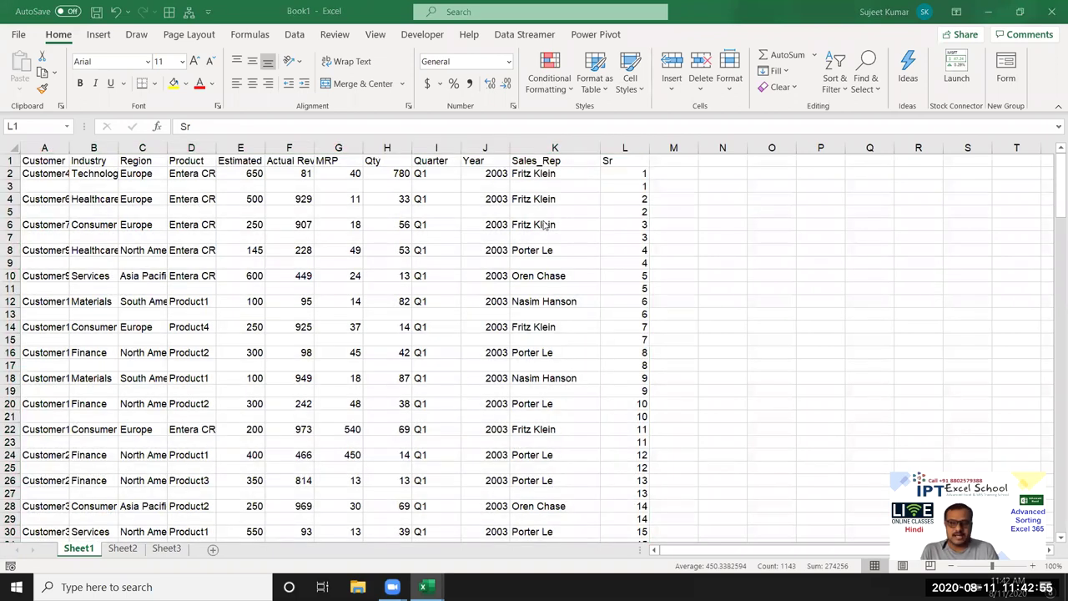
key("ctrl+z")
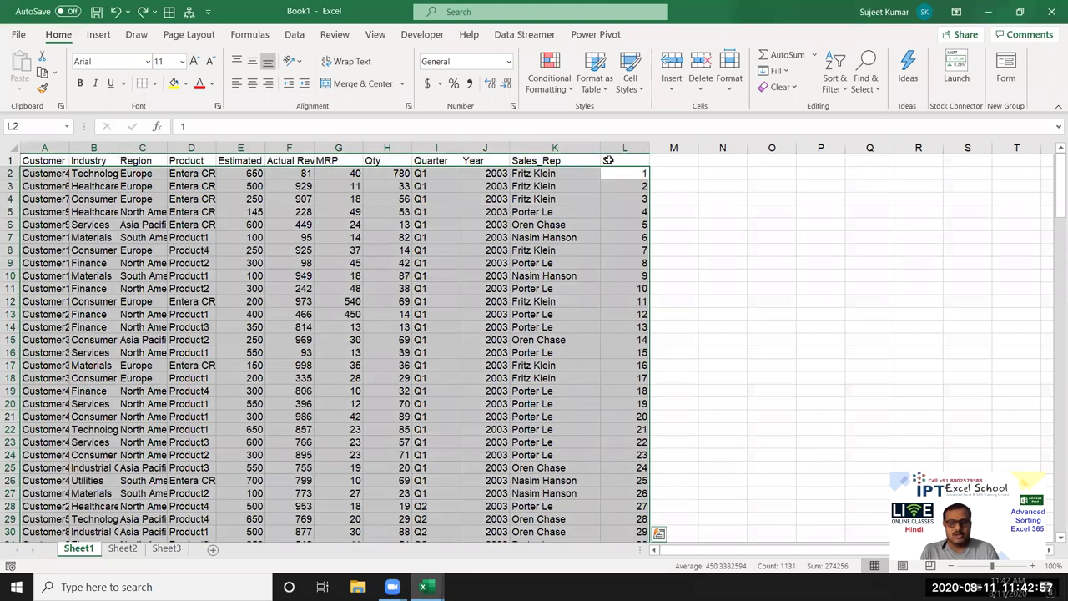
Clear the Sr numbers from column L
left_click(621, 145)
key("Delete")
key("Down")
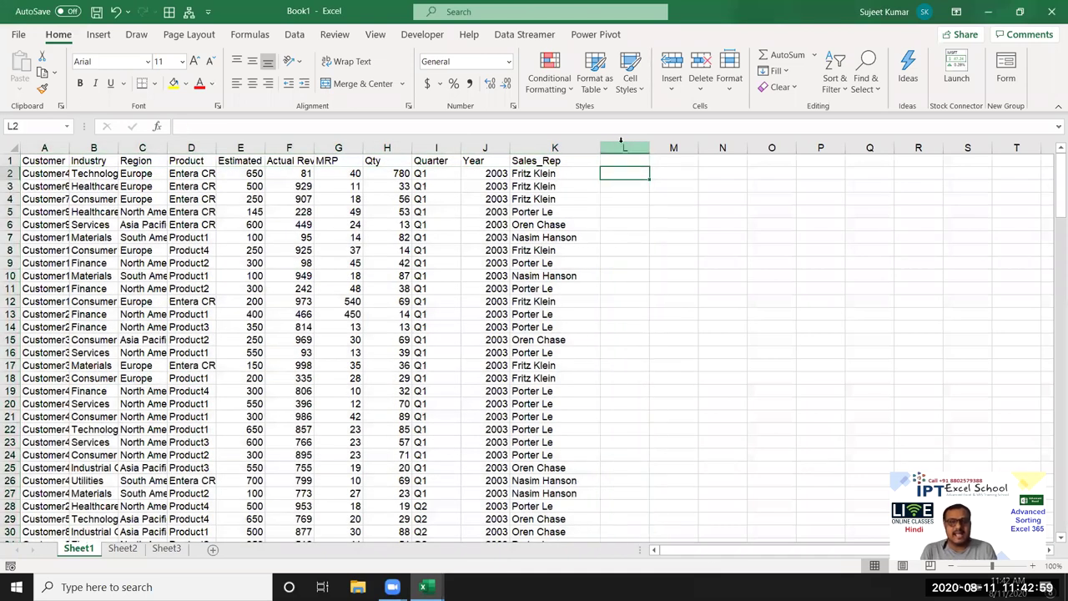
key("Left")
Insert a test blank row at row 3, then undo it
key("shift+space")
key("Down")
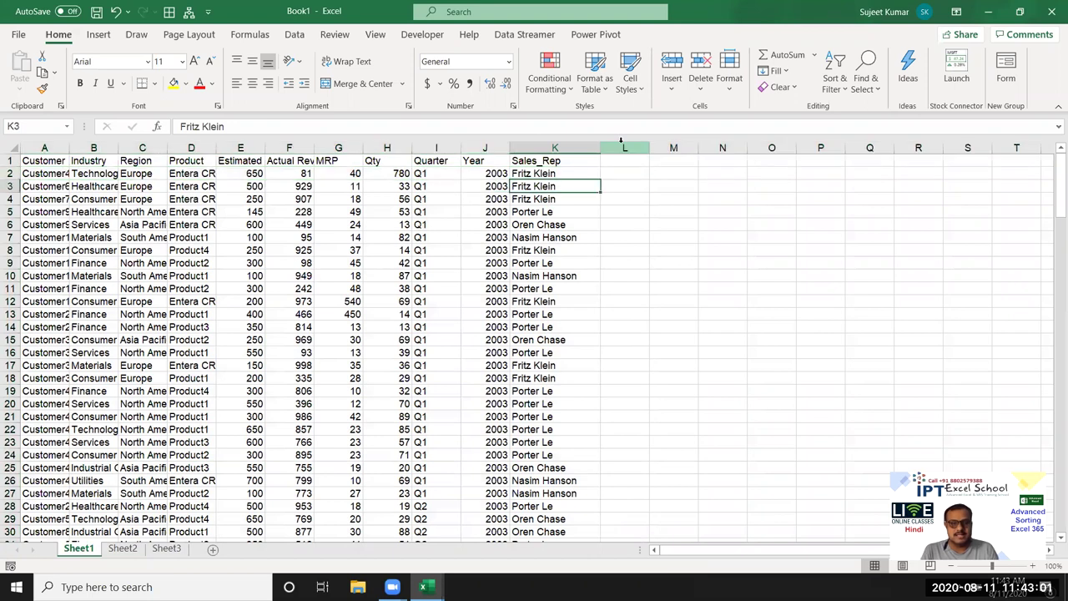
key("shift+space")
key("ctrl+shift+plus")
key("Down")
key("Down")
key("shift+space")
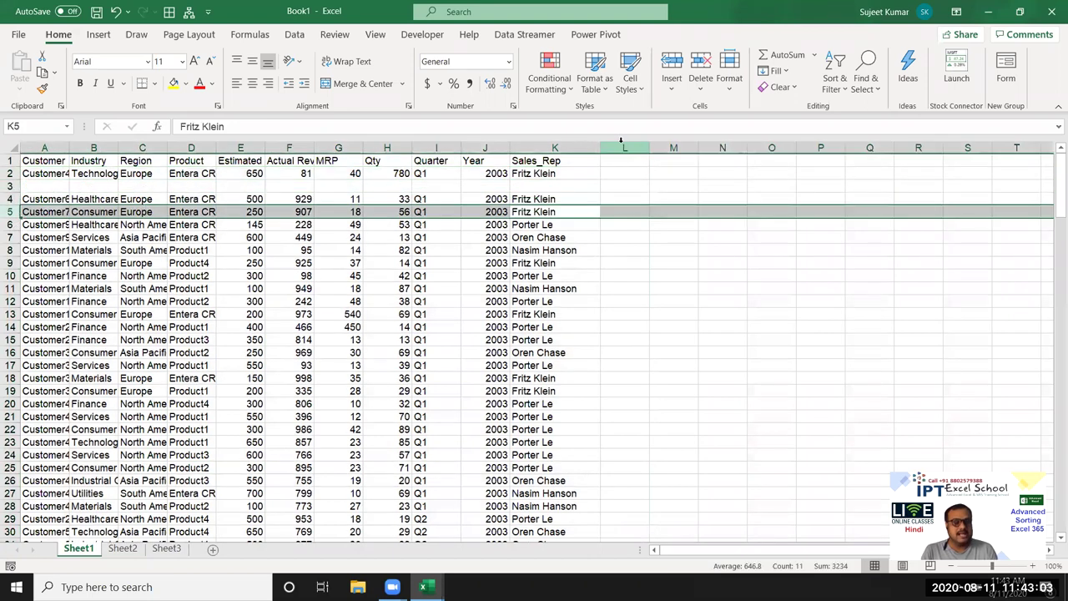
key("ctrl+z")
key("Up")
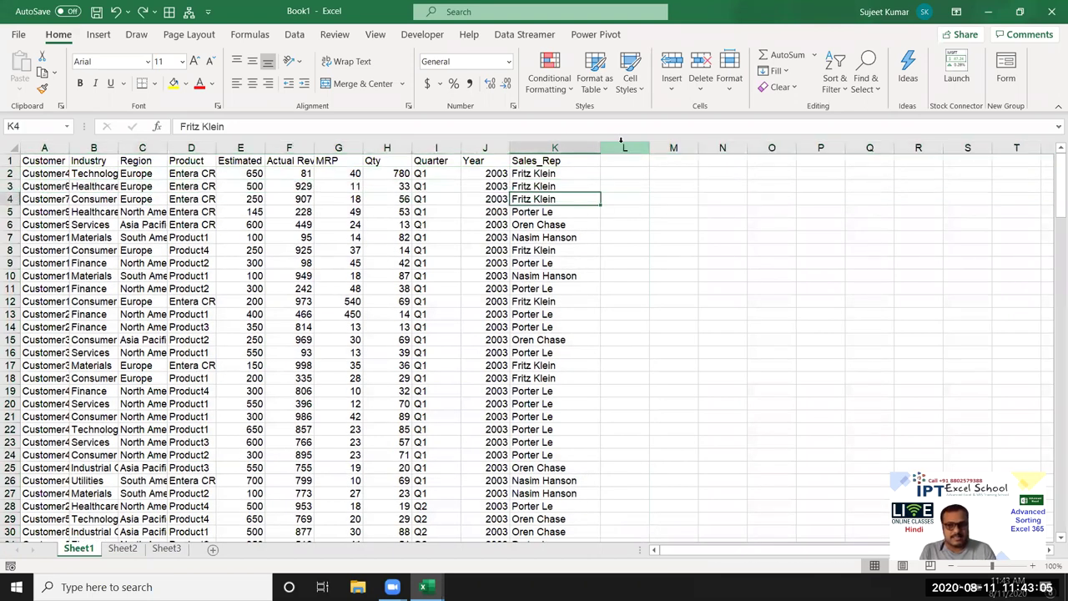
key("ctrl+c")
key("Down")
Insert blank rows at rows 5, 9 and 13, cancelling a stray plus entry in K9
key("Down")
key("Down")
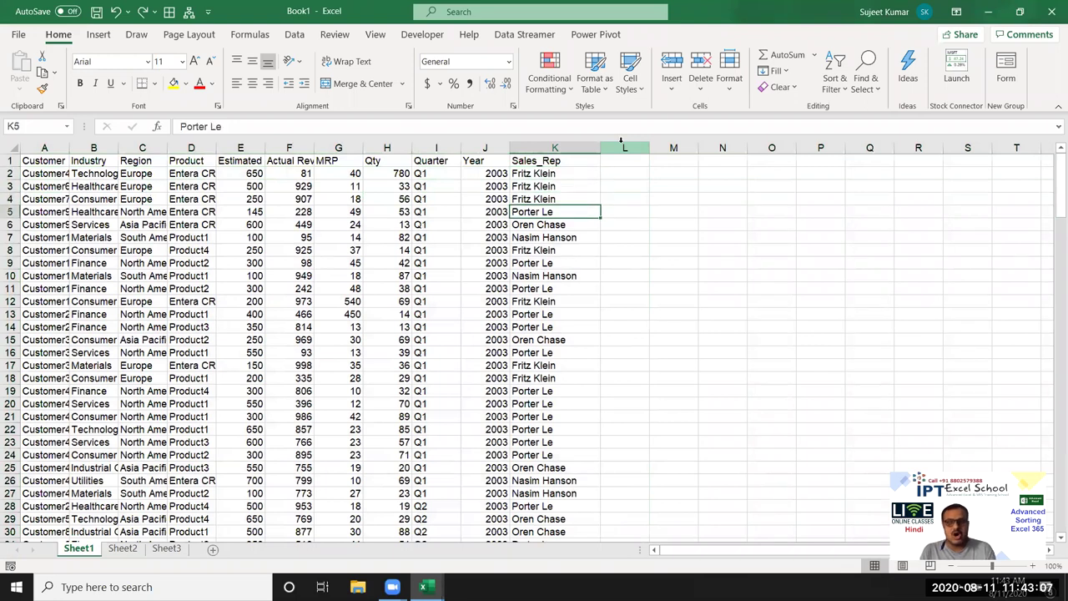
key("shift+space")
key("ctrl+shift+plus")
key("Down")
key("Down")
key("Down")
key("Down")
key("shift+space")
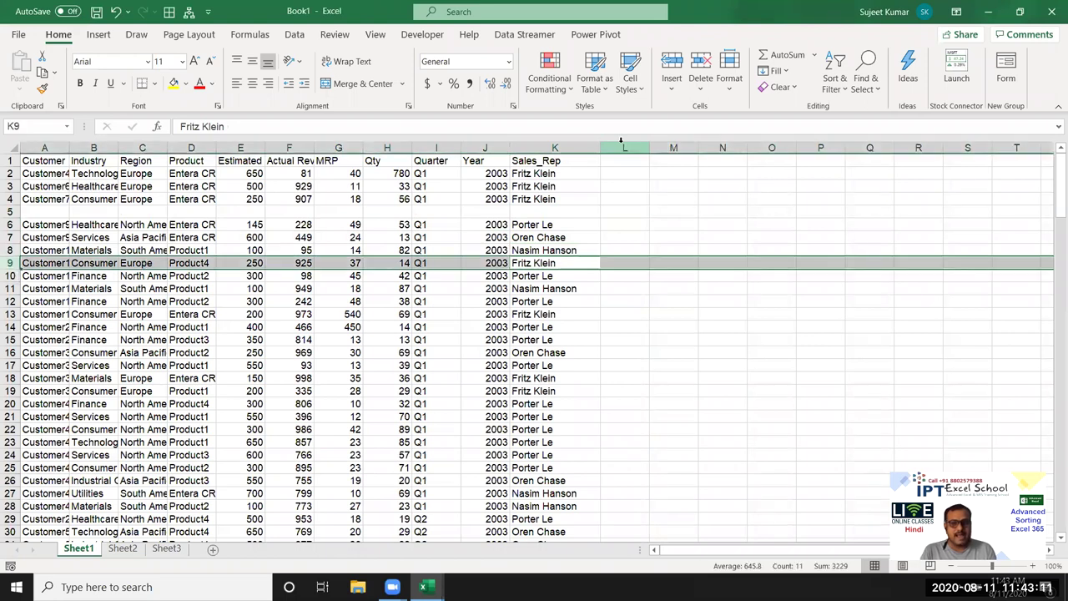
type("+")
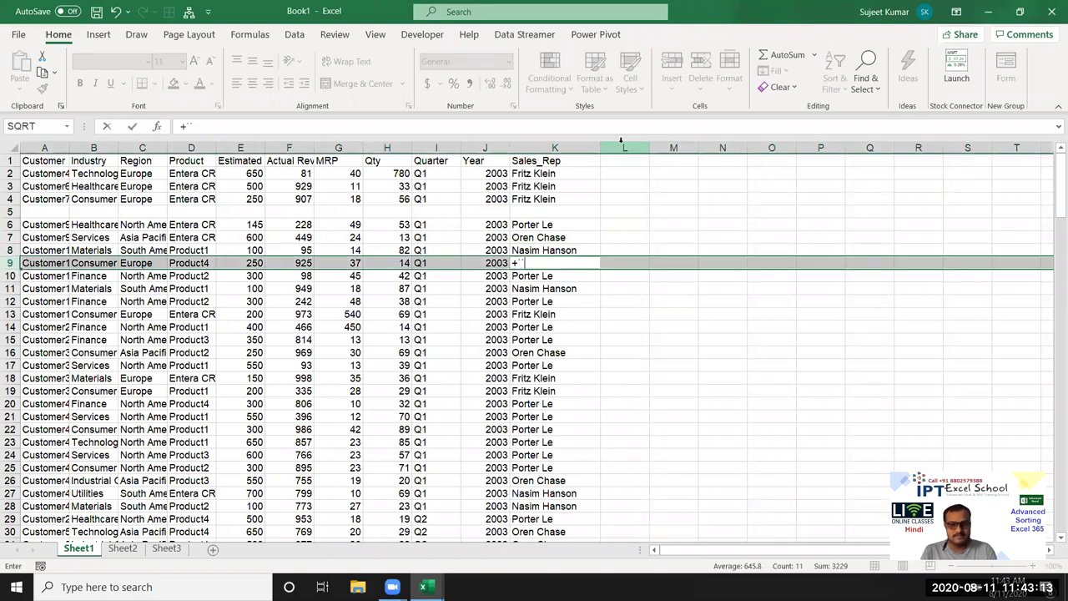
key("Escape")
key("ctrl+shift+plus")
key("Down")
key("Down")
key("Down")
key("Down")
key("shift+space")
key("ctrl+shift+plus")
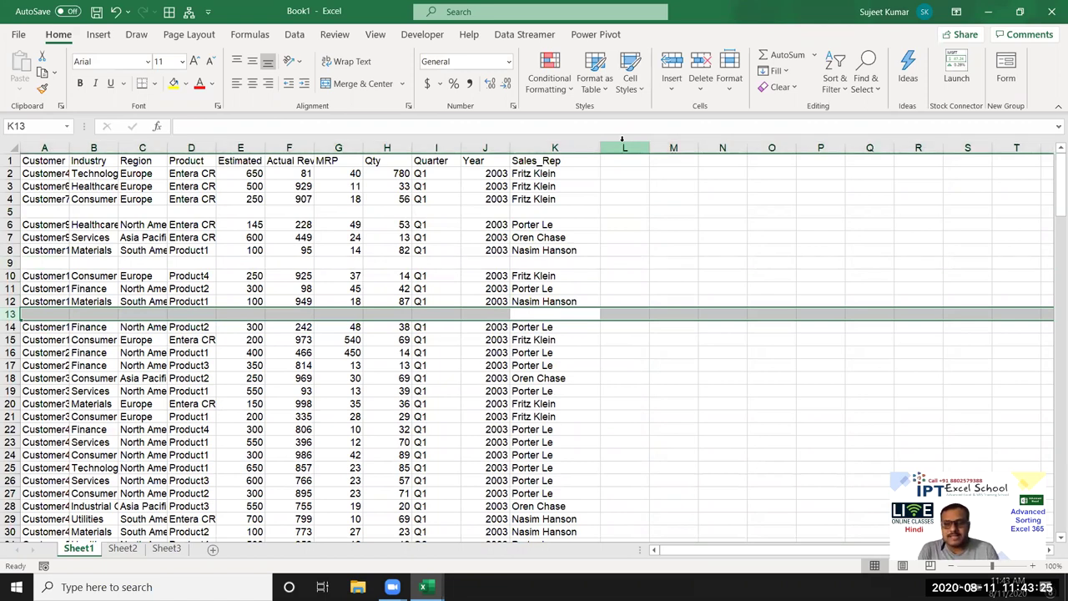
Delete the blank rows 13, 9 and 5 again with Ctrl+-
key("ctrl+minus")
key("Up")
key("Up")
key("Up")
key("shift+space")
key("ctrl+minus")
key("Up")
key("Up")
key("Up")
key("shift+space")
key("ctrl+minus")
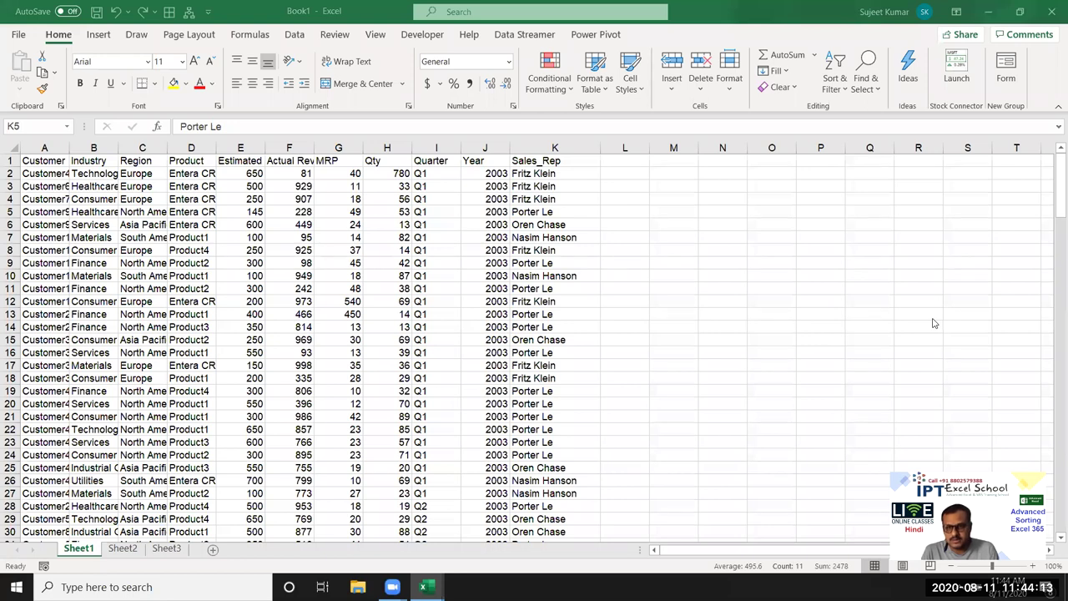
key("shift+space")
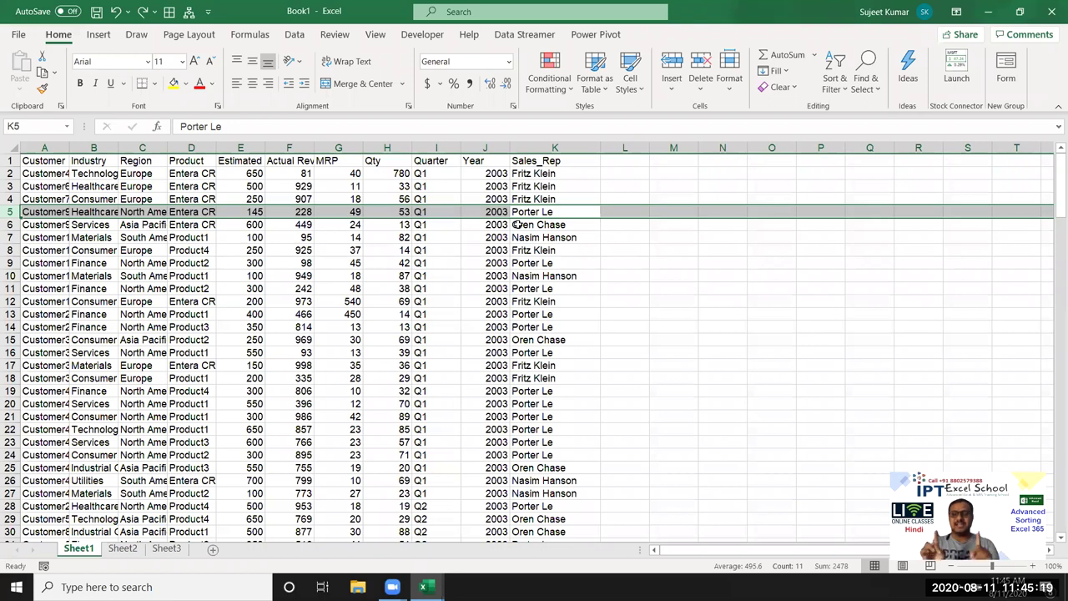
Put an Sr header in L1 and fill the value 1 into L2:L4
key("Up")
key("Up")
key("Up")
key("Up")
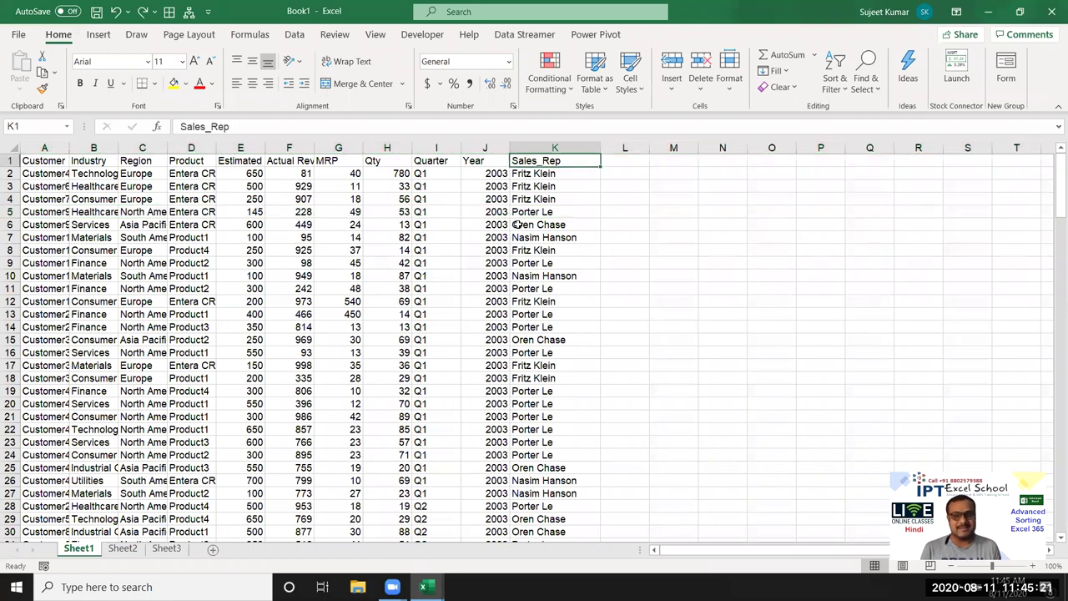
key("Right")
type("Sr")
key("Return")
type("1")
key("Return")
Enter =L2+1 in L5 and fill it down the whole Sr column
key("Up")
key("shift+Down")
key("shift+Down")
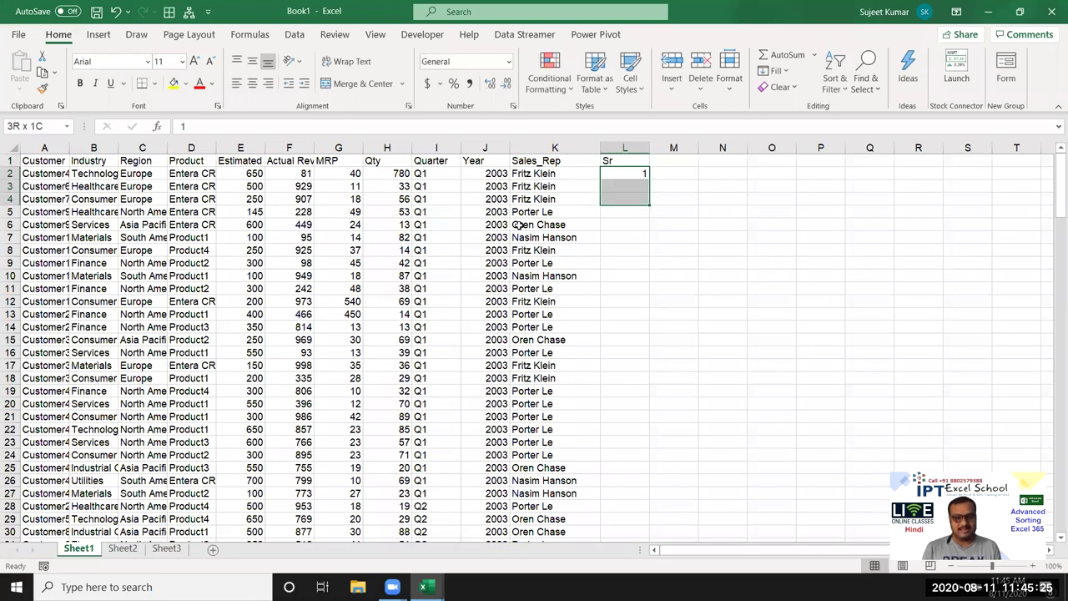
key("ctrl+d")
key("Down")
key("Down")
key("Down")
type("=")
key("Up")
key("Up")
key("Up")
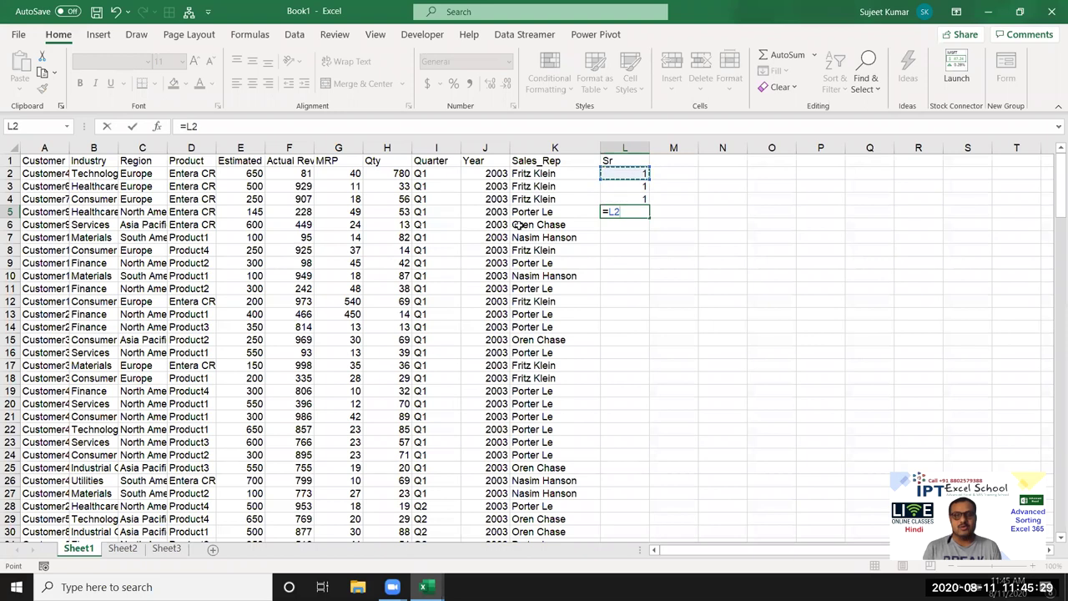
type("+1")
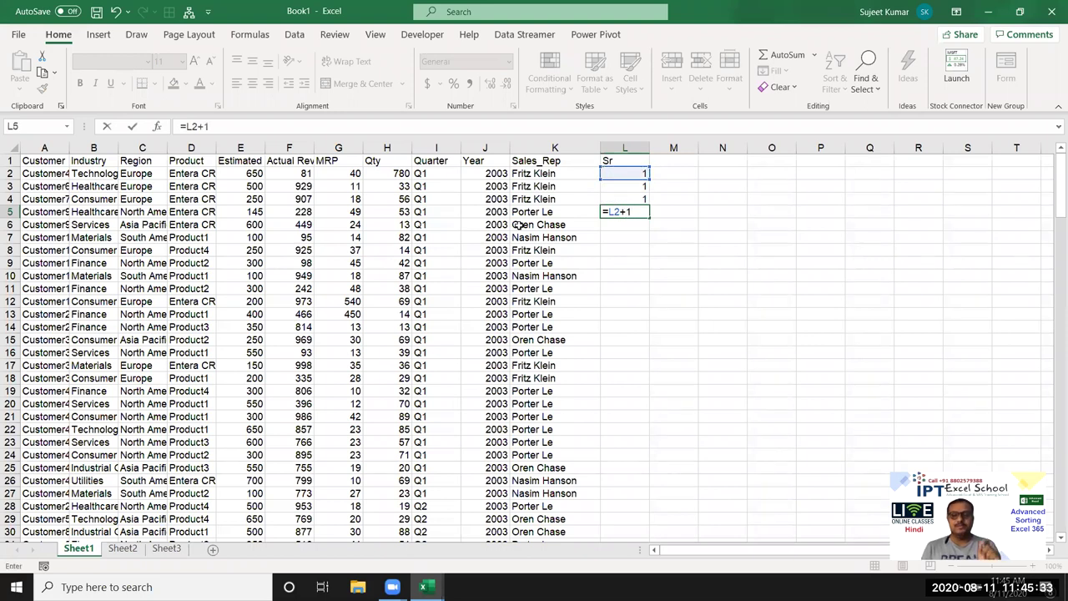
key("Return")
key("Up")
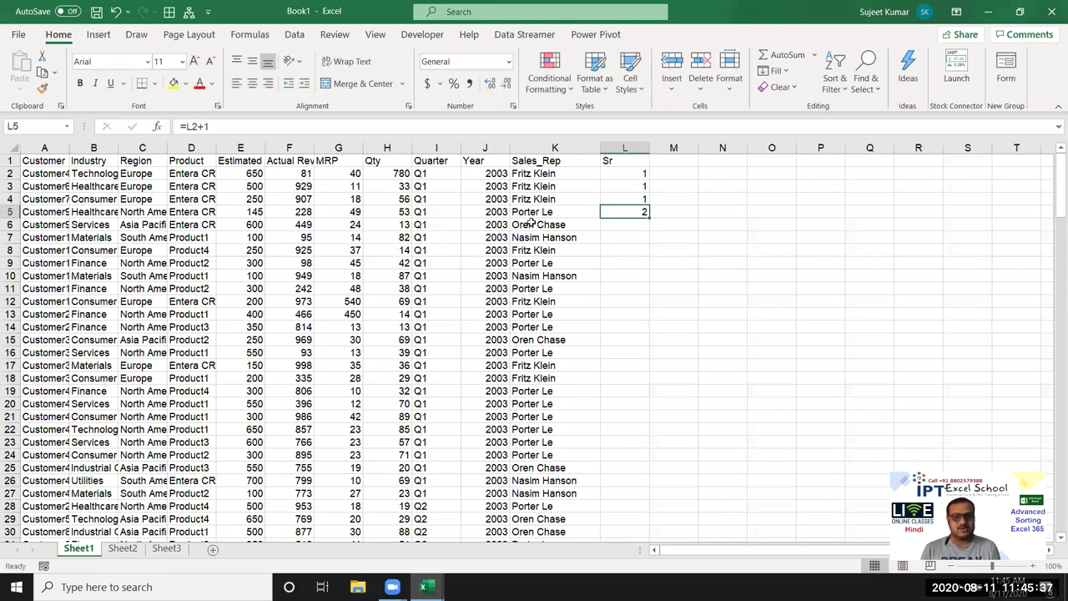
double_click(650, 219)
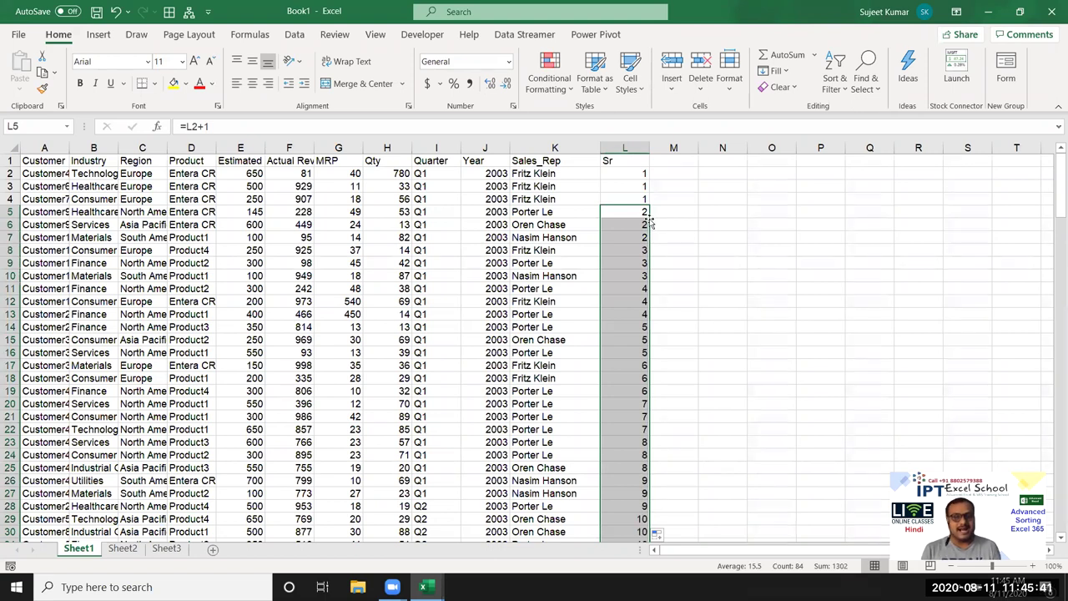
left_click(647, 224)
key("Up")
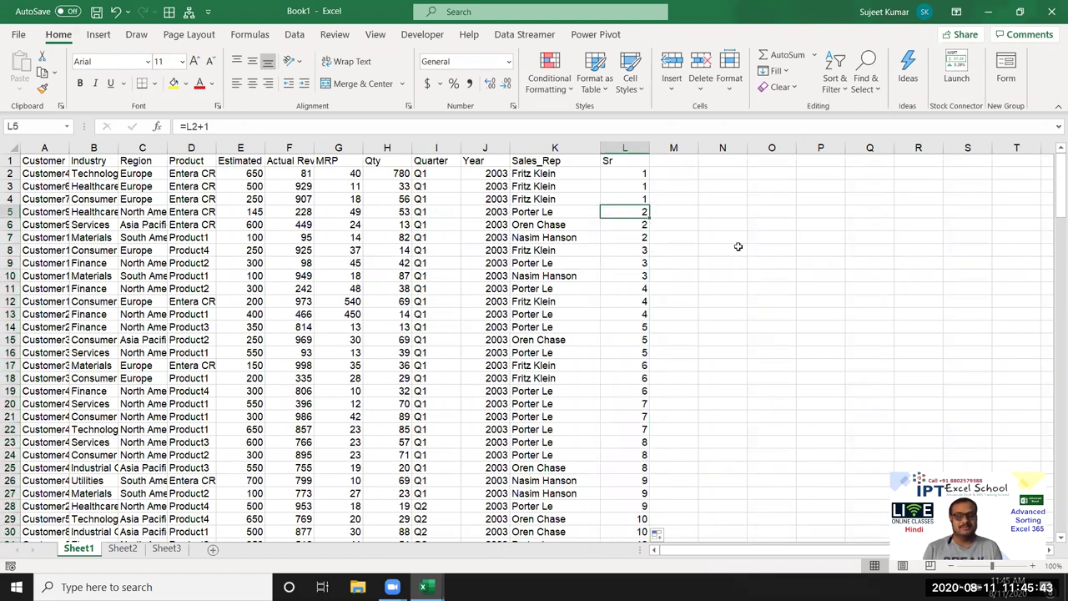
Check the copied Sr groups and enter the formula =L2+1 in cell L5
key("Down")
key("Down")
key("Down")
key("Down")
key("Down")
key("Down")
key("Down")
key("ctrl+Up")
key("Down")
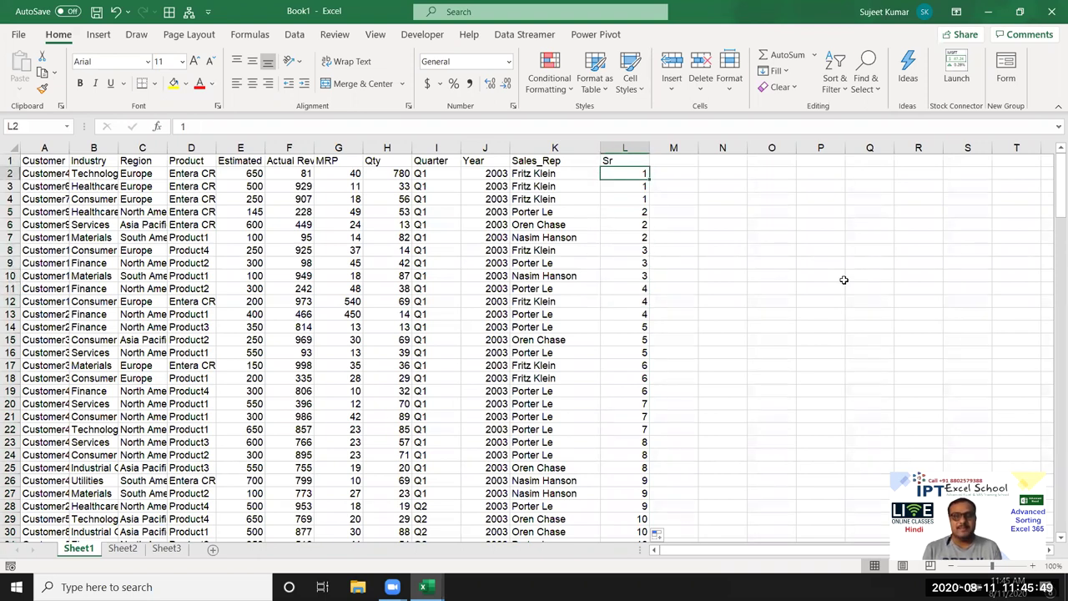
key("shift+Down")
key("shift+Down")
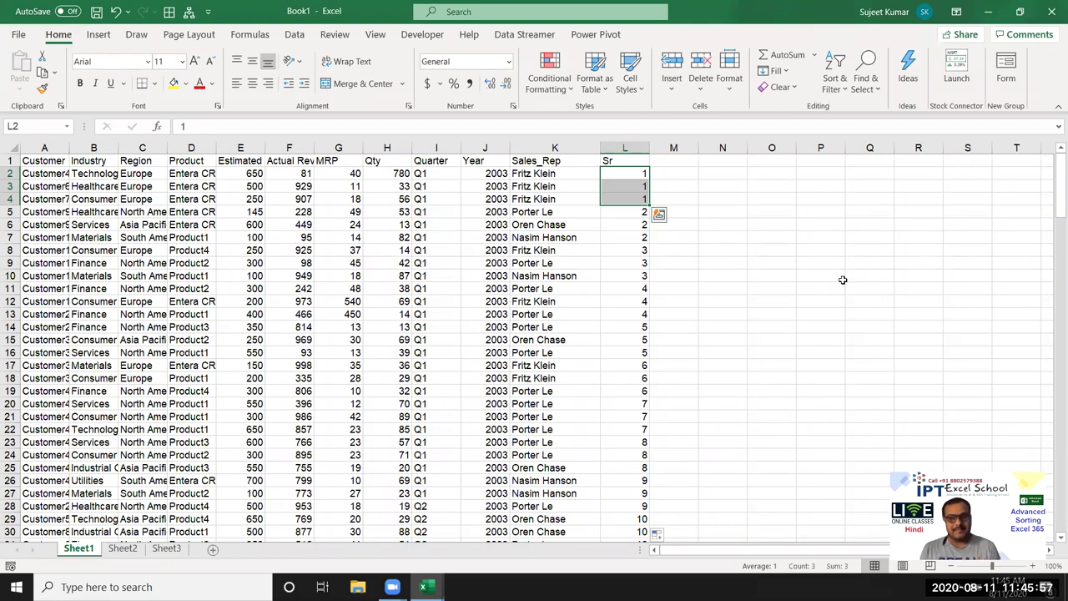
key("Down")
key("Down")
key("Down")
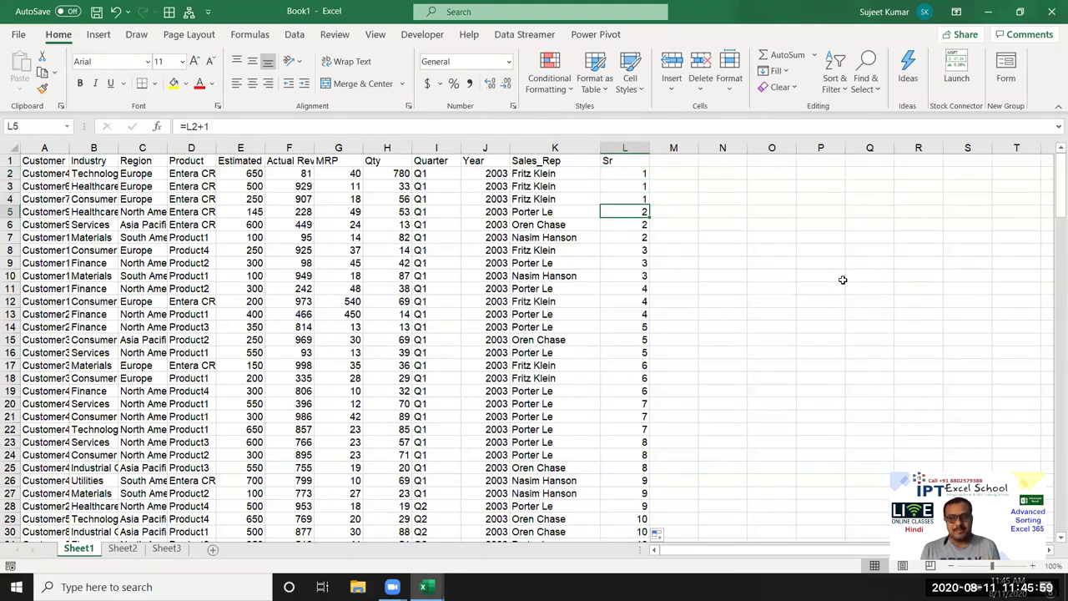
key("shift+Down")
key("shift+Down")
key("shift+Down")
key("shift+Up")
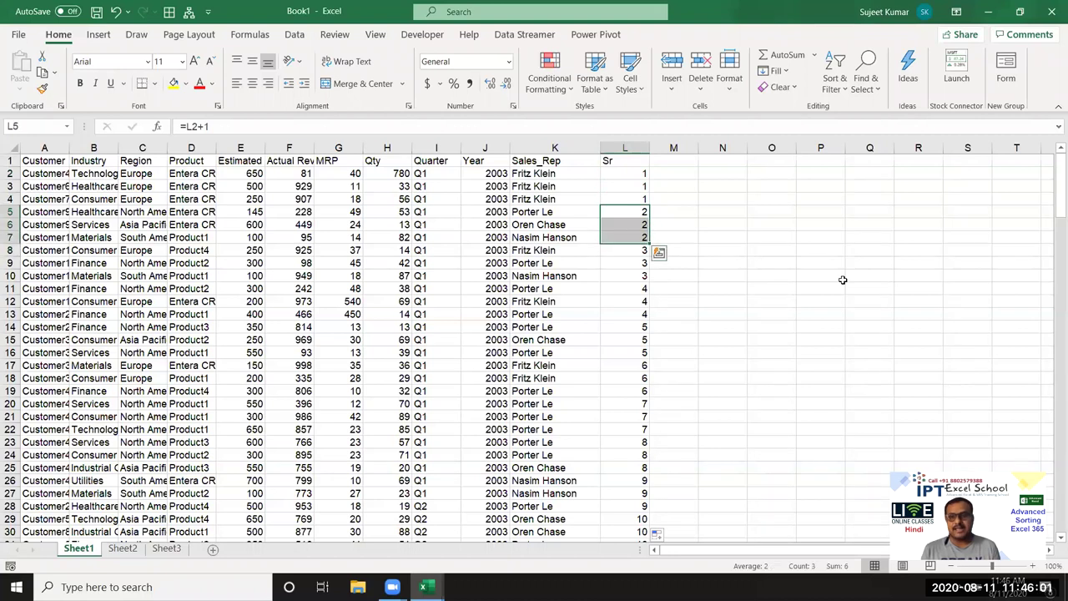
key("shift+Up")
key("shift+Up")
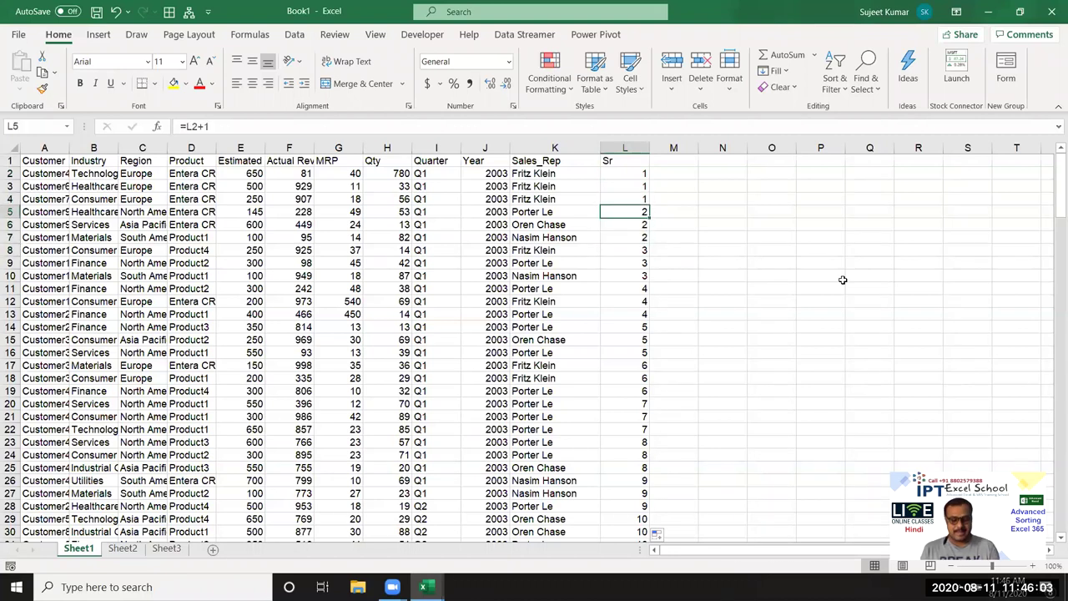
key("ctrl+shift+Down")
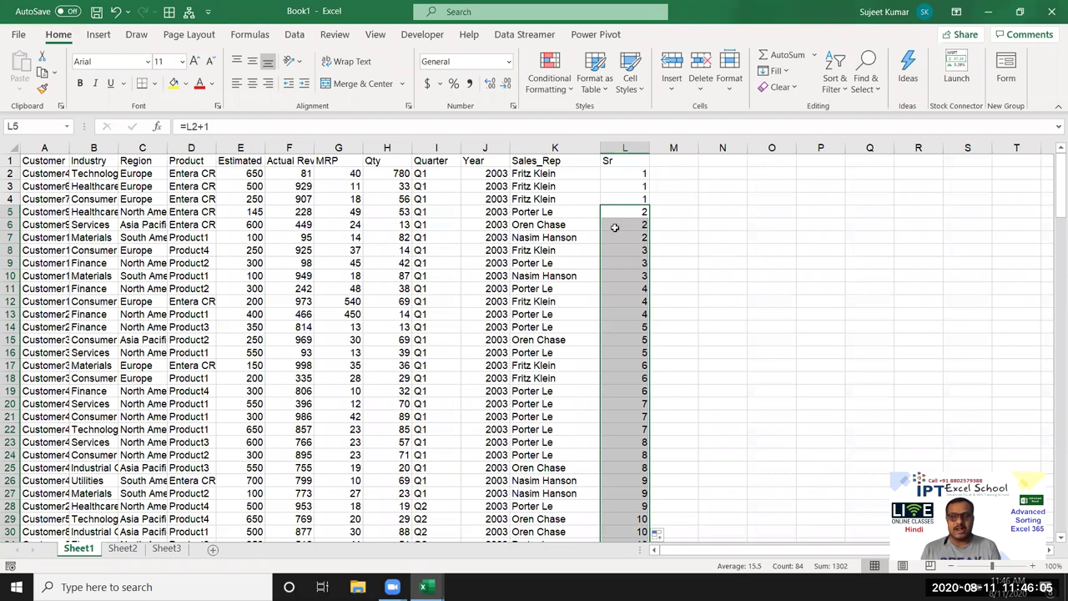
left_click(628, 214)
type("=")
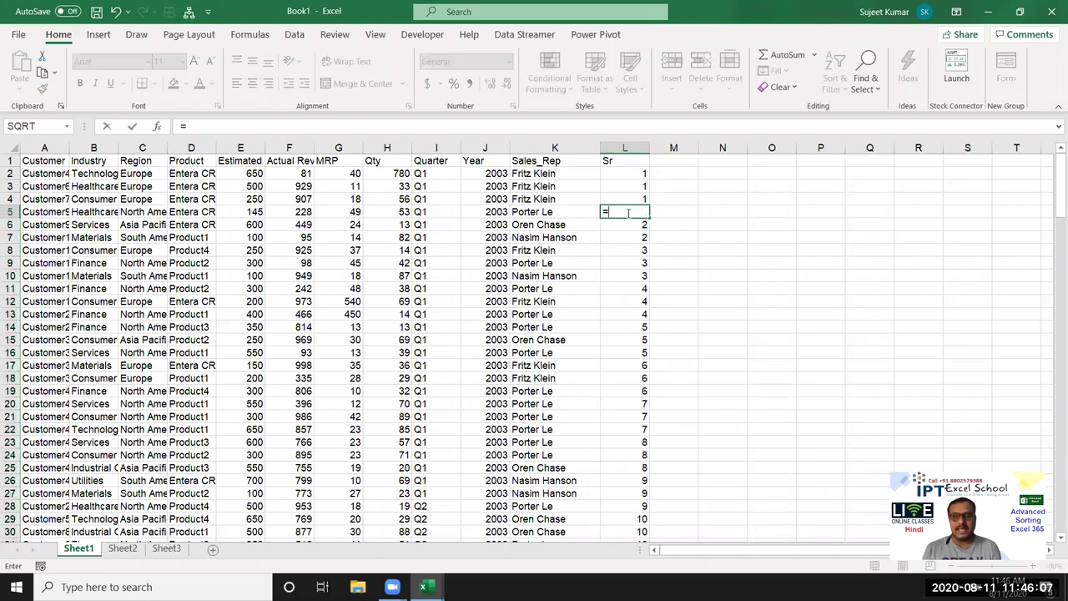
type("L2+1")
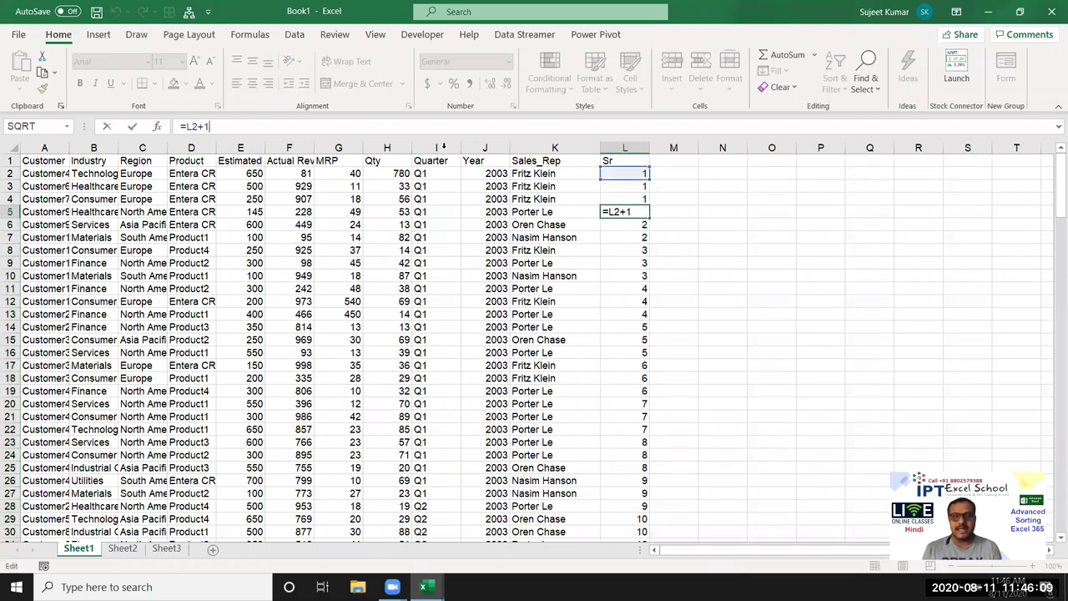
key("ctrl+Return")
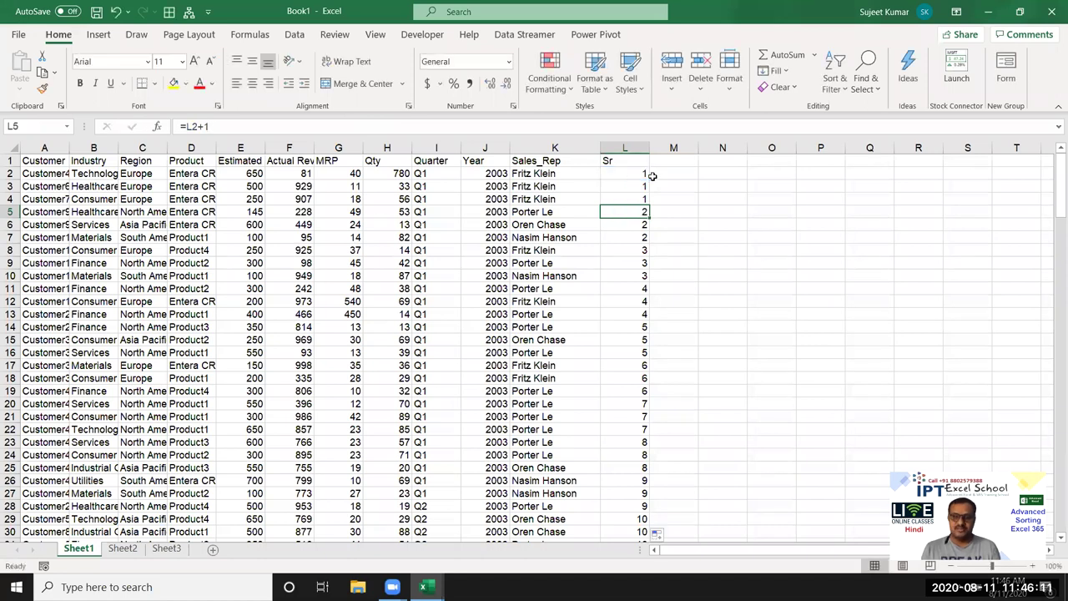
Replace the Sr formulas in L2:L88 with their pasted values
key("ctrl+Down")
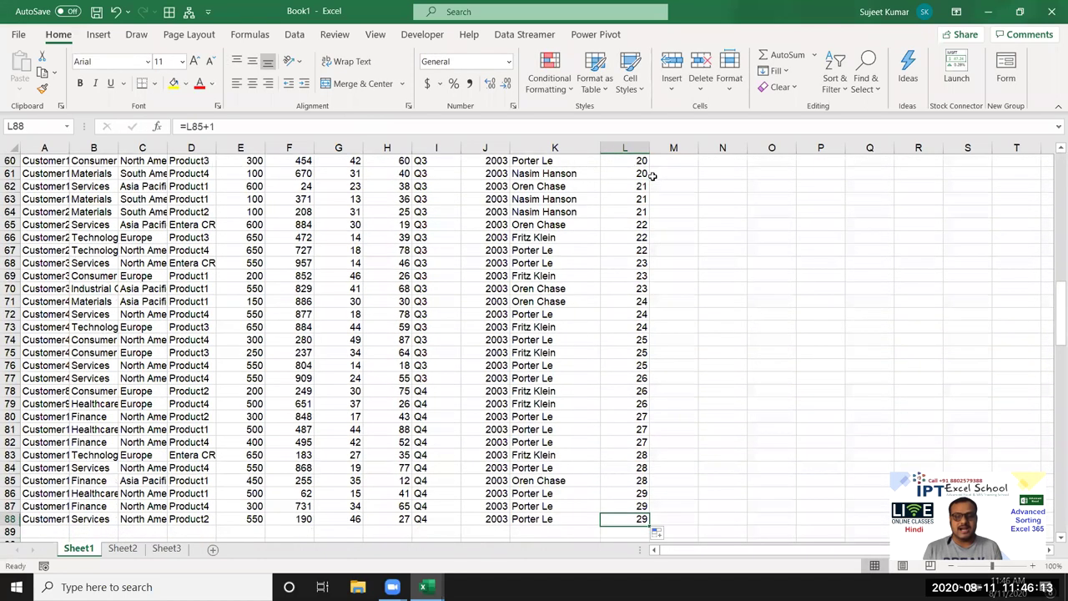
key("ctrl+Up")
key("Down")
key("ctrl+shift+Down")
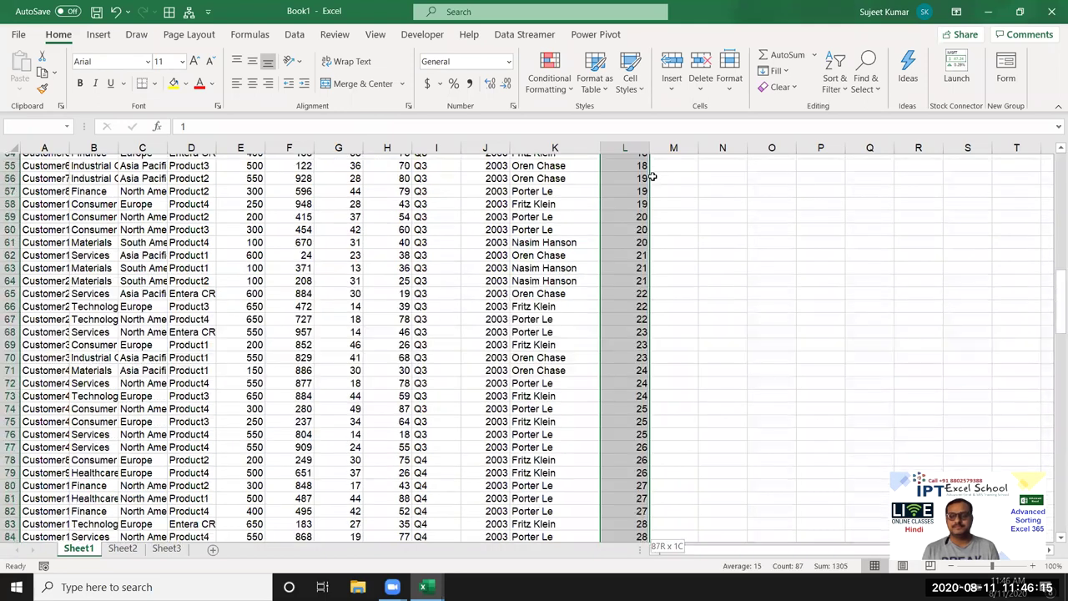
key("ctrl+c")
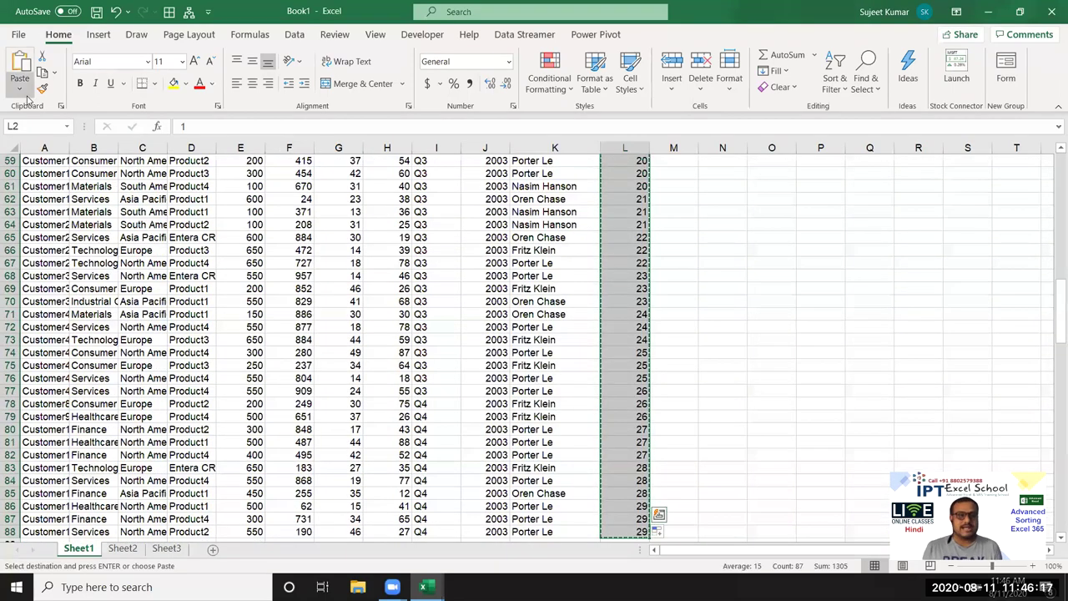
left_click(20, 89)
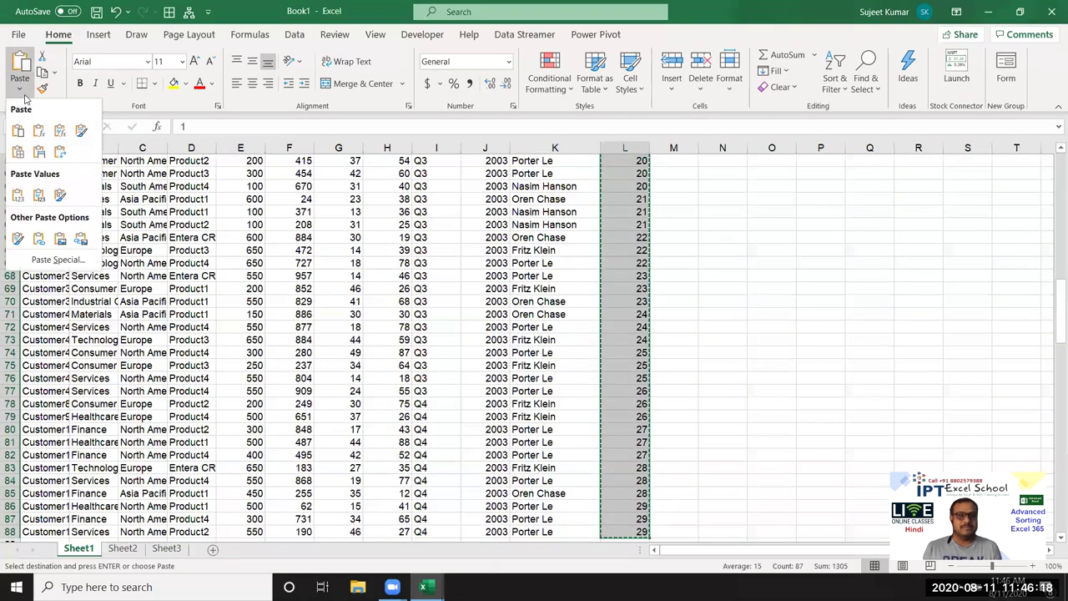
left_click(17, 195)
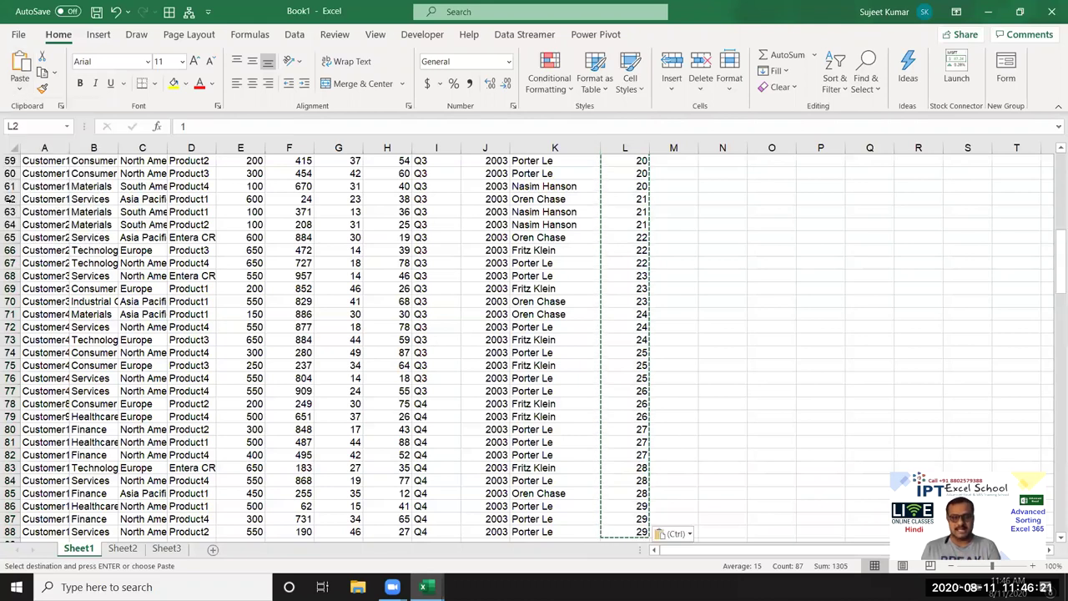
key("Escape")
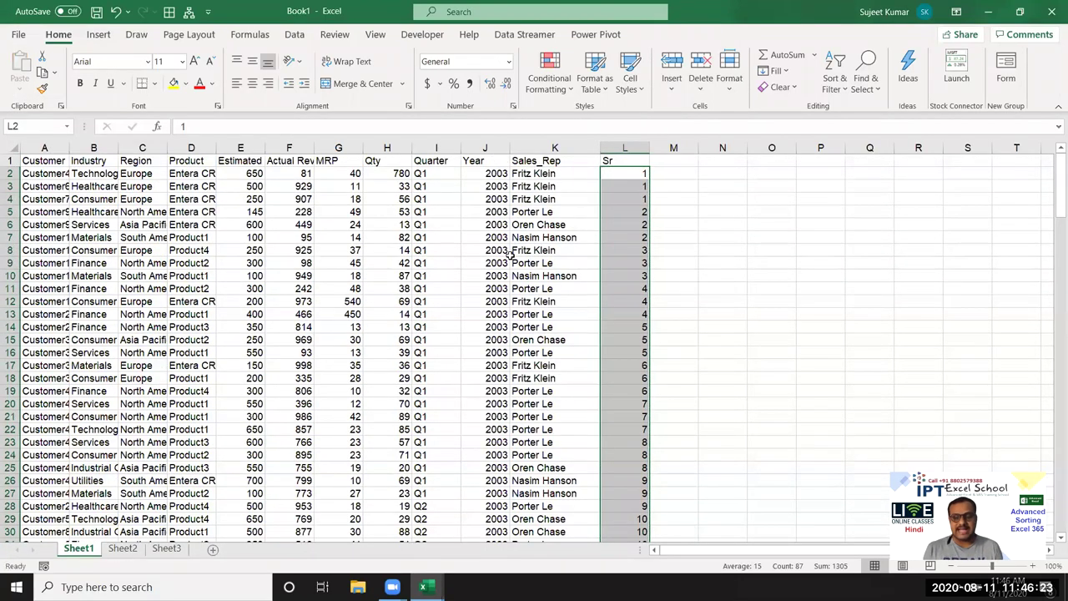
Enter 1 in L89 and select from L89 down to the sheet's last row
key("ctrl+Down")
key("Down")
type("1")
key("Return")
key("Up")
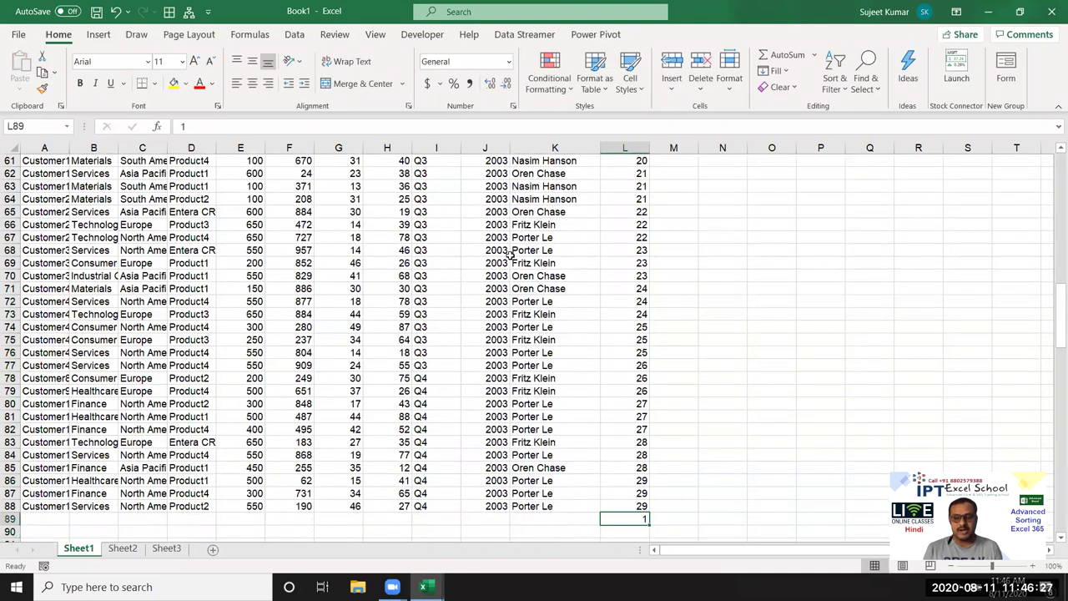
key("ctrl+shift+Down")
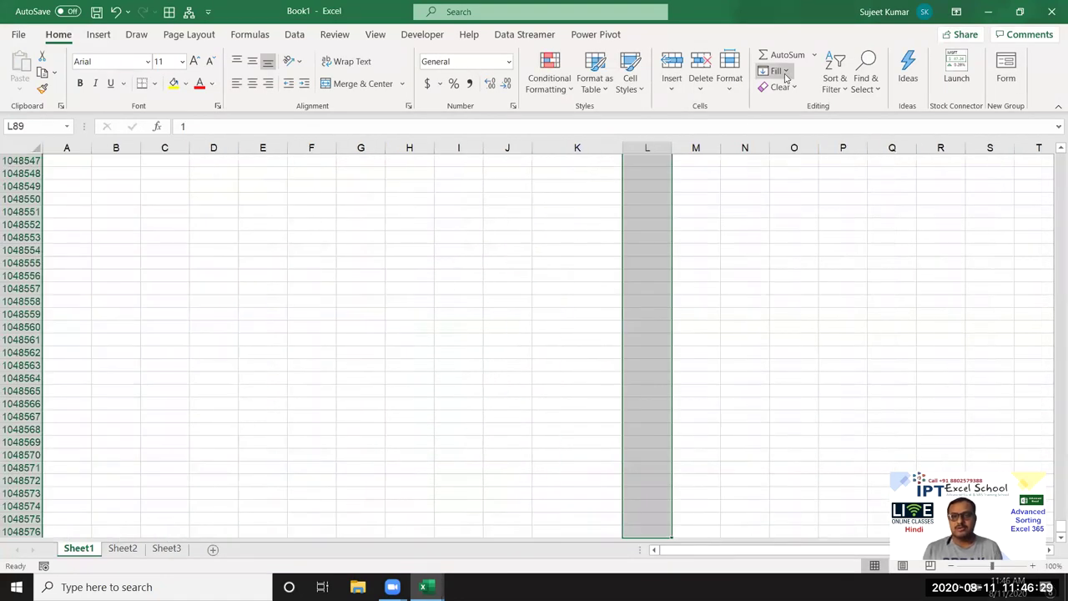
Fill a linear series from L89 downward, step 1, stopping at 29
left_click(784, 76)
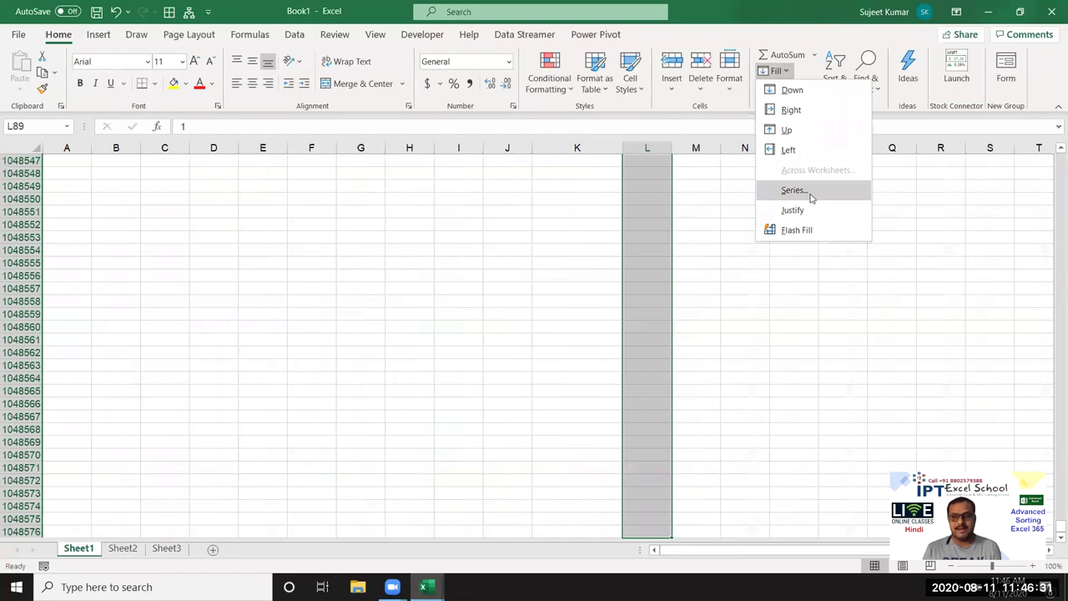
left_click(811, 197)
left_click(608, 306)
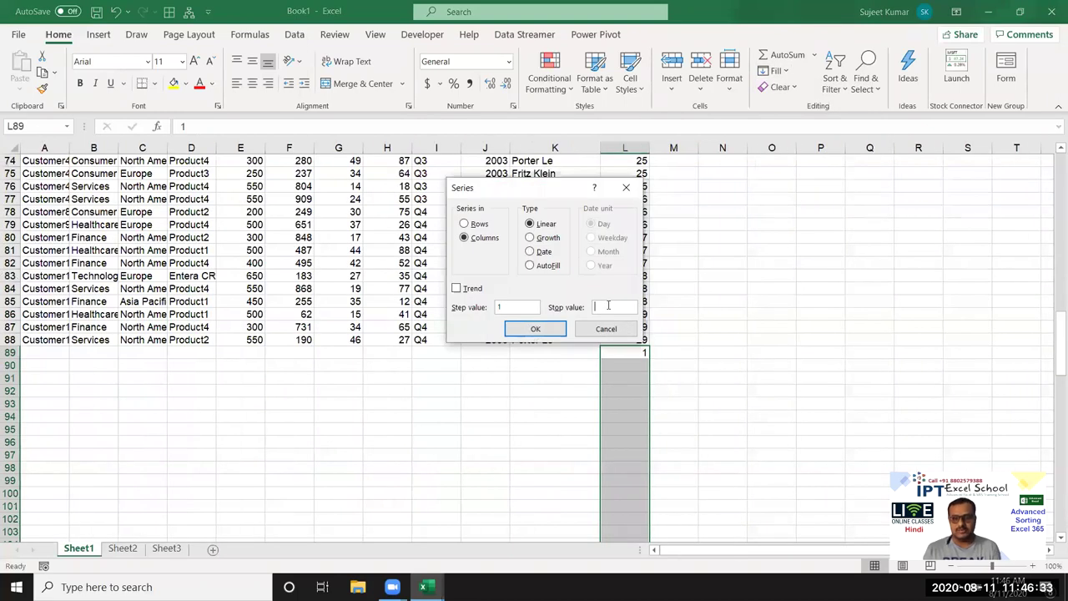
type("29")
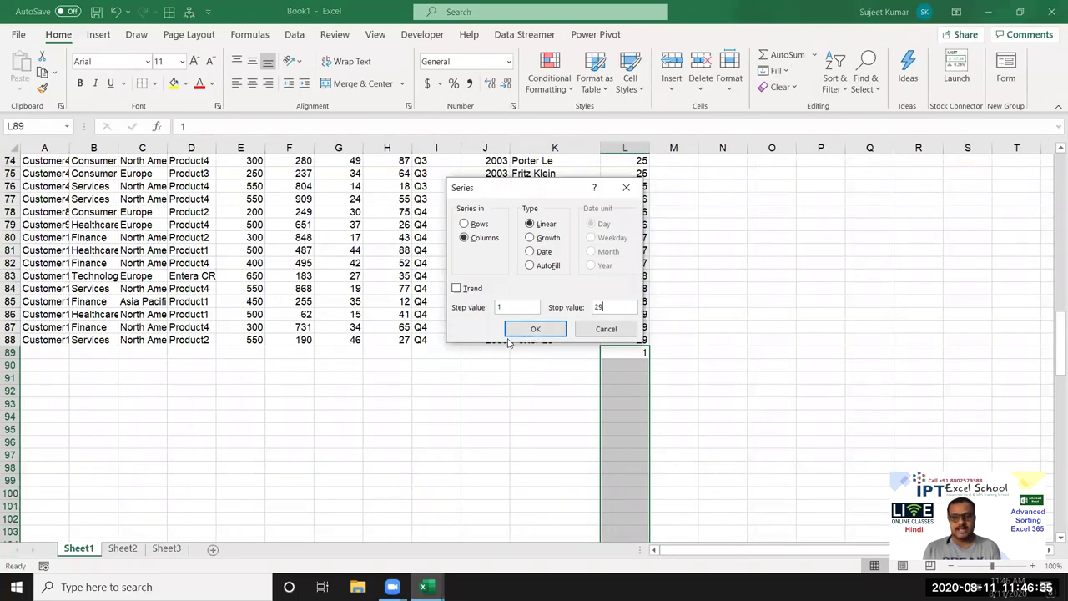
left_click(516, 334)
left_click(644, 364)
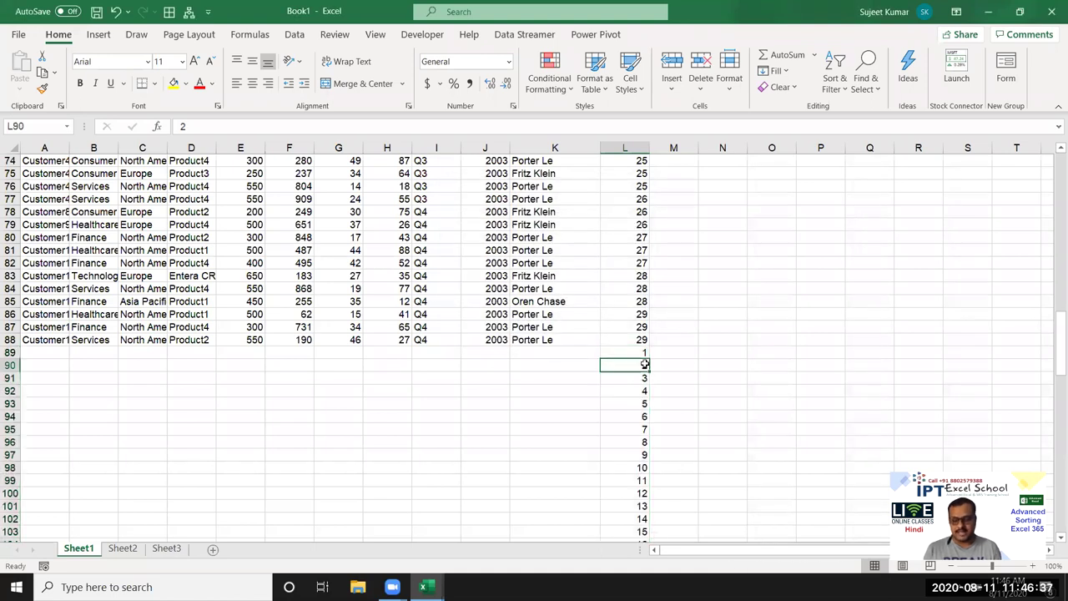
key("ctrl+Down")
key("ctrl+Up")
key("Down")
key("Down")
key("Down")
key("Down")
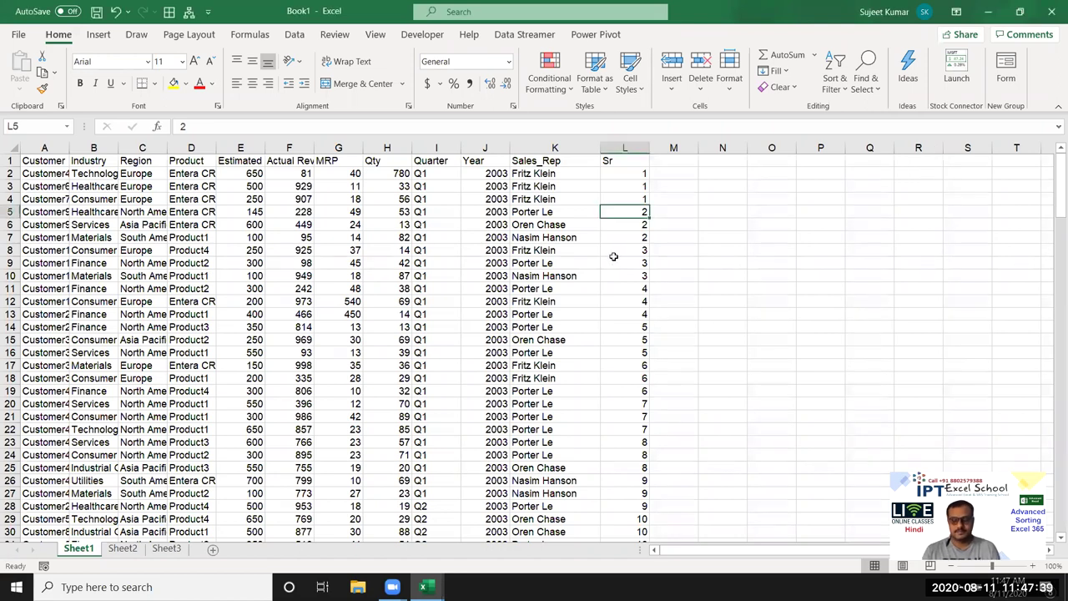
Custom-sort the table A1:L117 by Sr, smallest to largest
key("ctrl+Up")
key("ctrl+shift+Left")
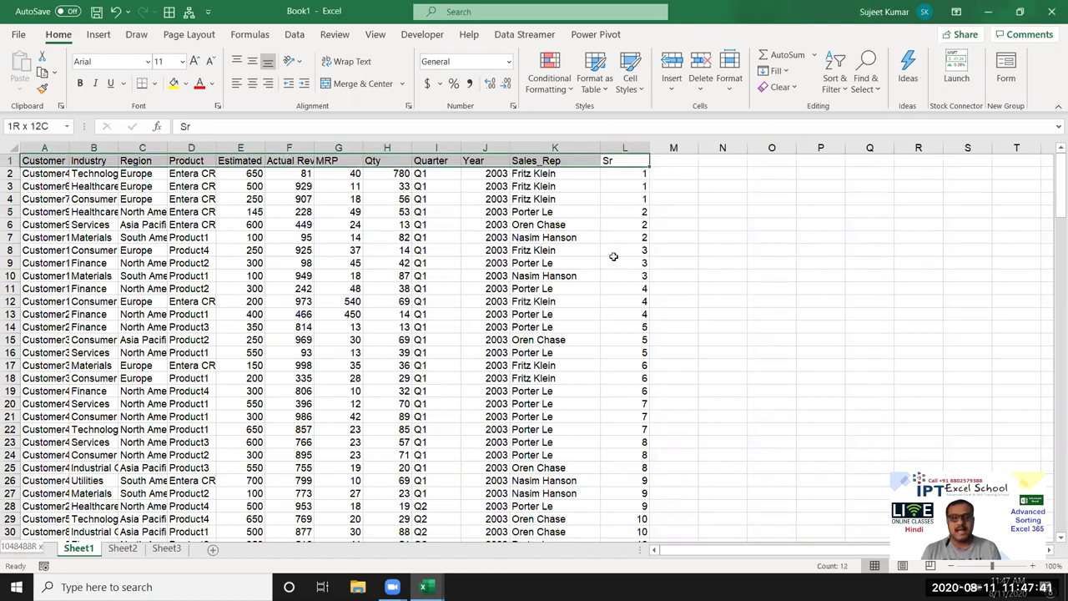
key("ctrl+shift+Down")
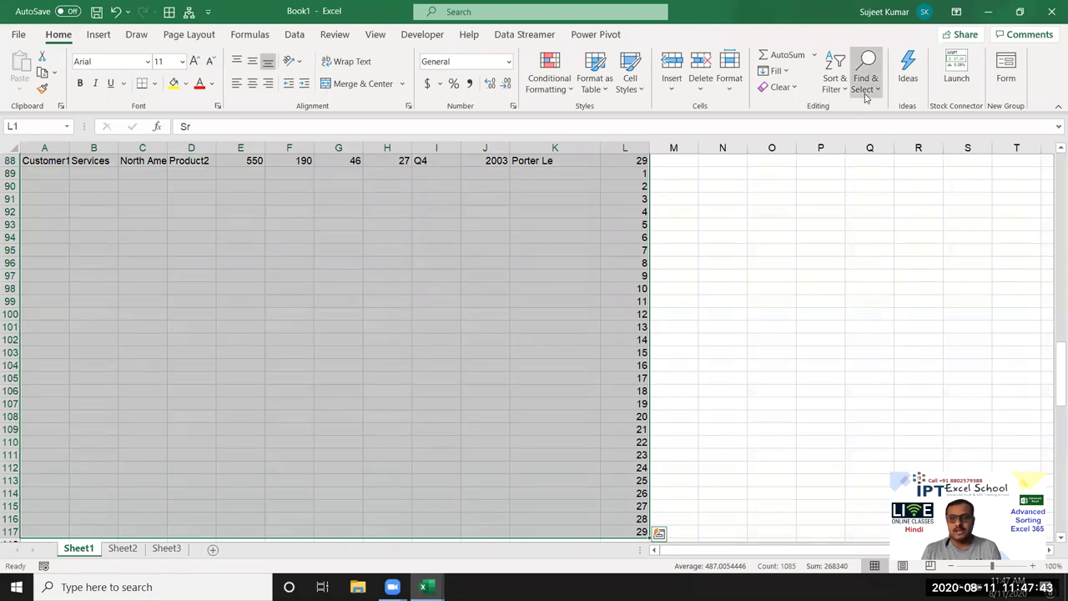
left_click(865, 93)
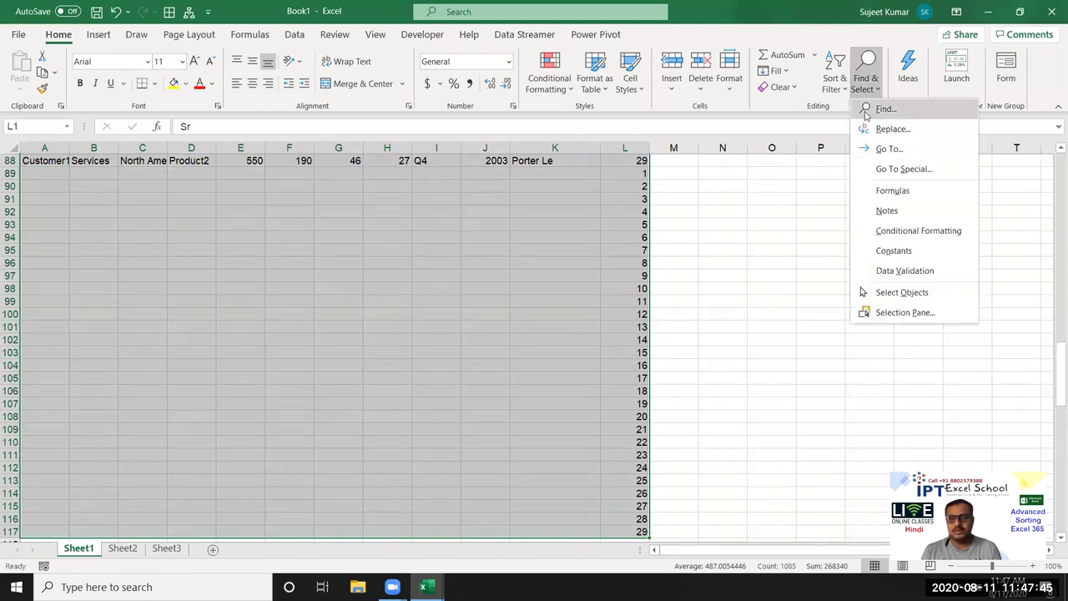
left_click(845, 98)
left_click(834, 84)
left_click(875, 148)
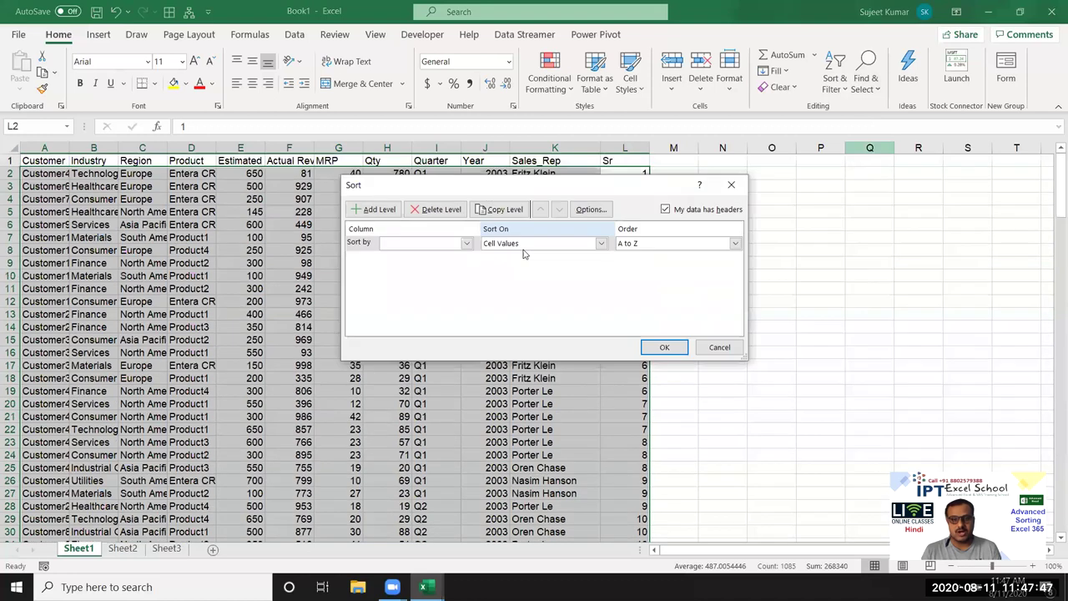
left_click(408, 242)
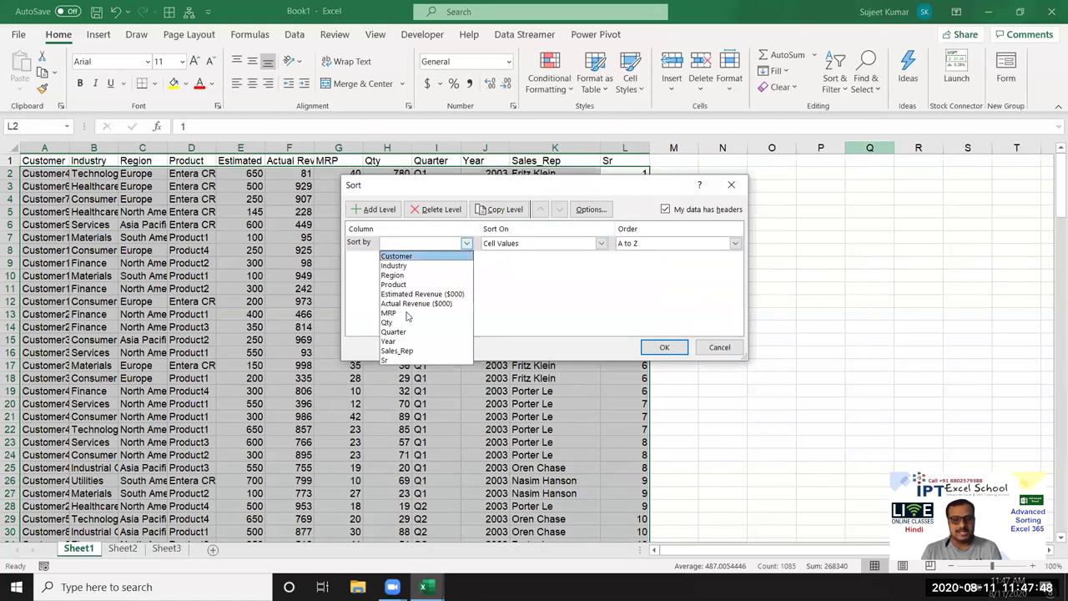
left_click(394, 358)
left_click(664, 347)
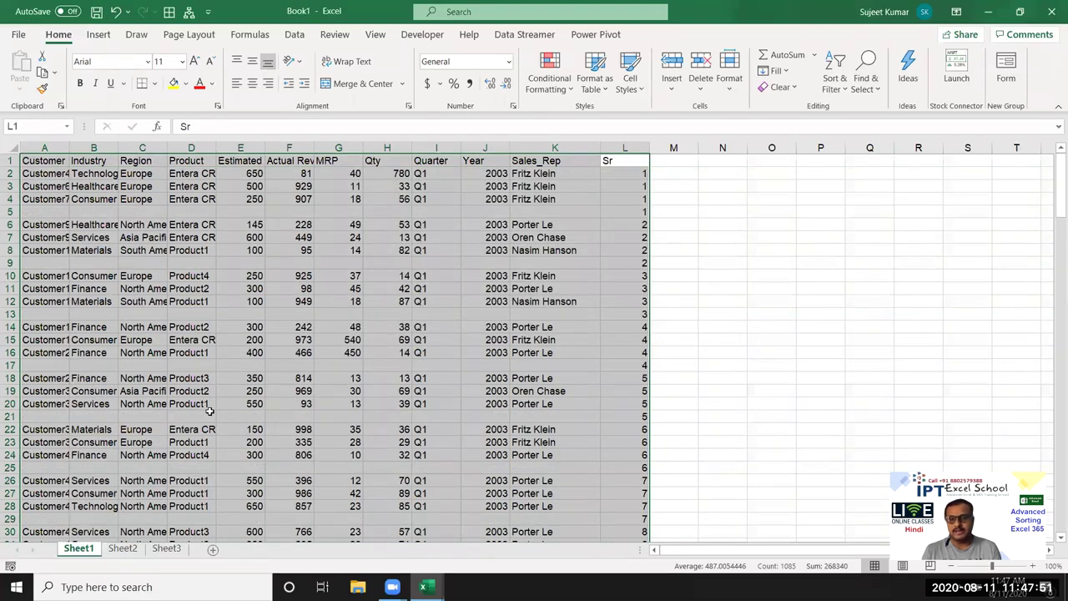
left_click_drag(486, 211, 555, 212)
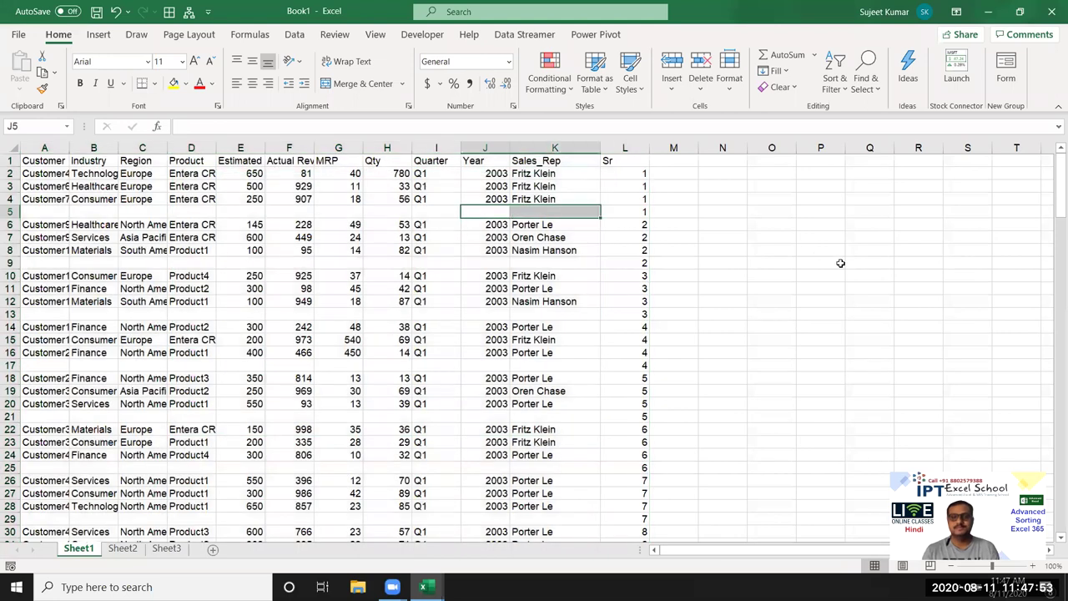
key("Right")
key("Right")
Clear the Sr helper column, then restore it and undo the sort
key("ctrl+space")
key("Delete")
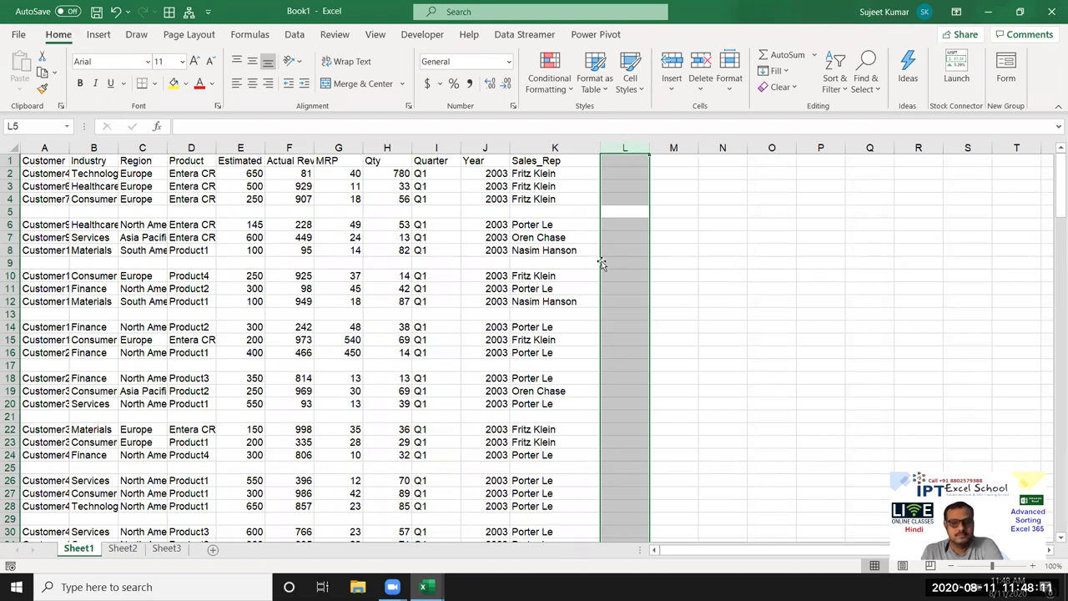
key("ctrl+v")
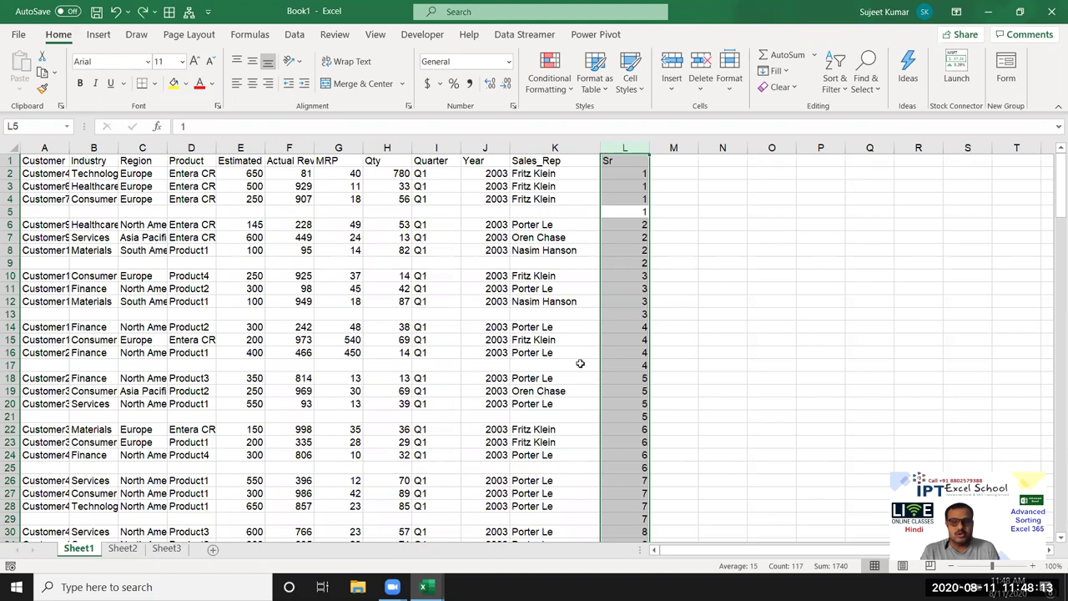
key("alt+h")
key("s")
key("s")
Inspect the sales data, Sr column and the extra numbers around row 89
left_click(614, 341)
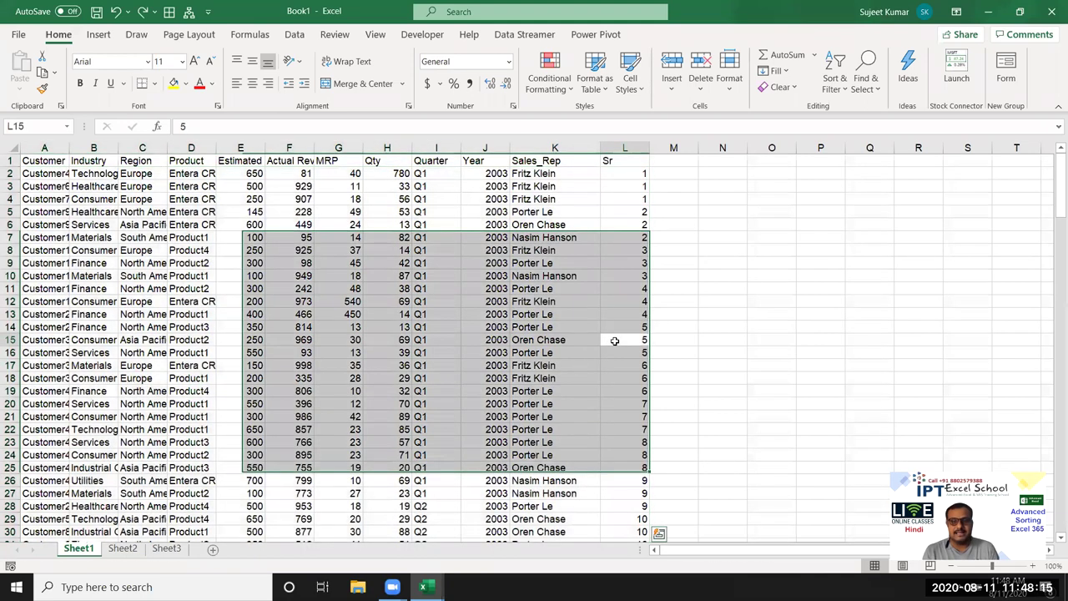
left_click(614, 340)
key("Down")
key("Down")
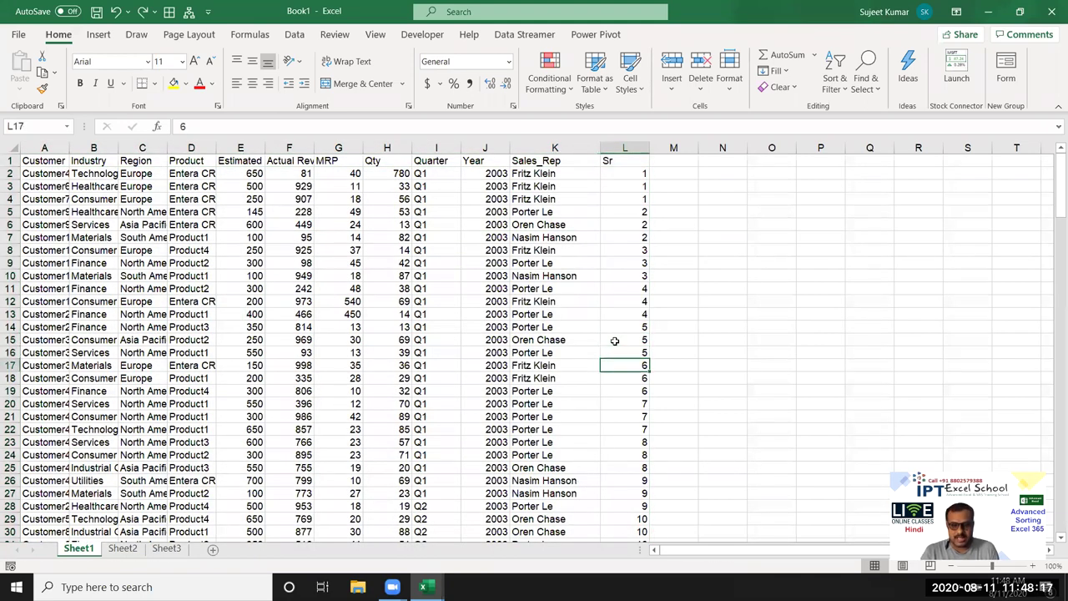
key("Home")
key("Right")
key("Right")
key("Right")
key("Right")
key("Right")
key("Right")
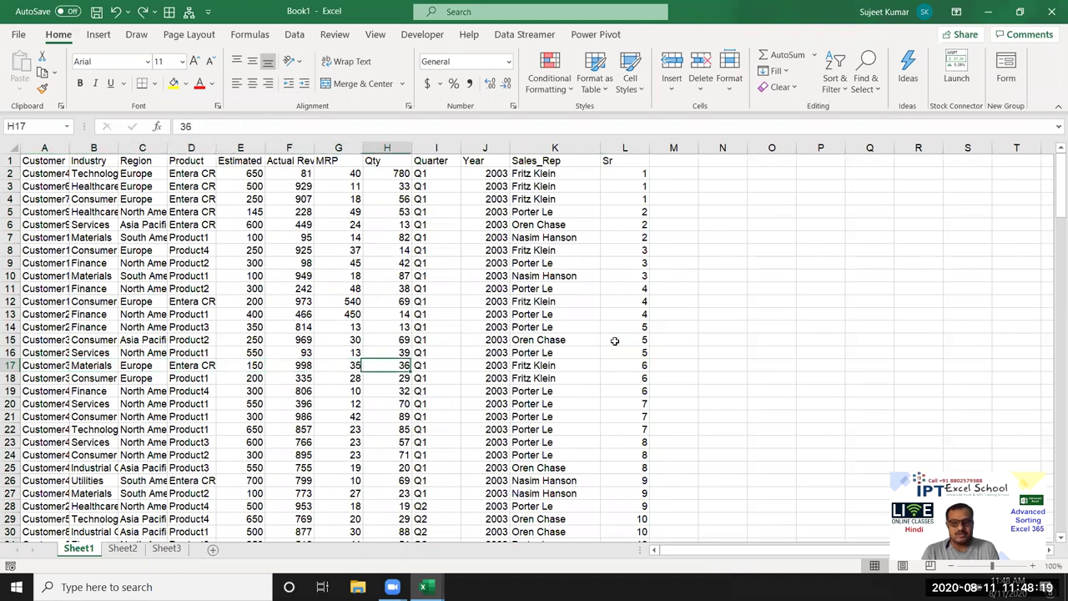
key("Right")
key("Right")
key("Right")
key("ctrl+Down")
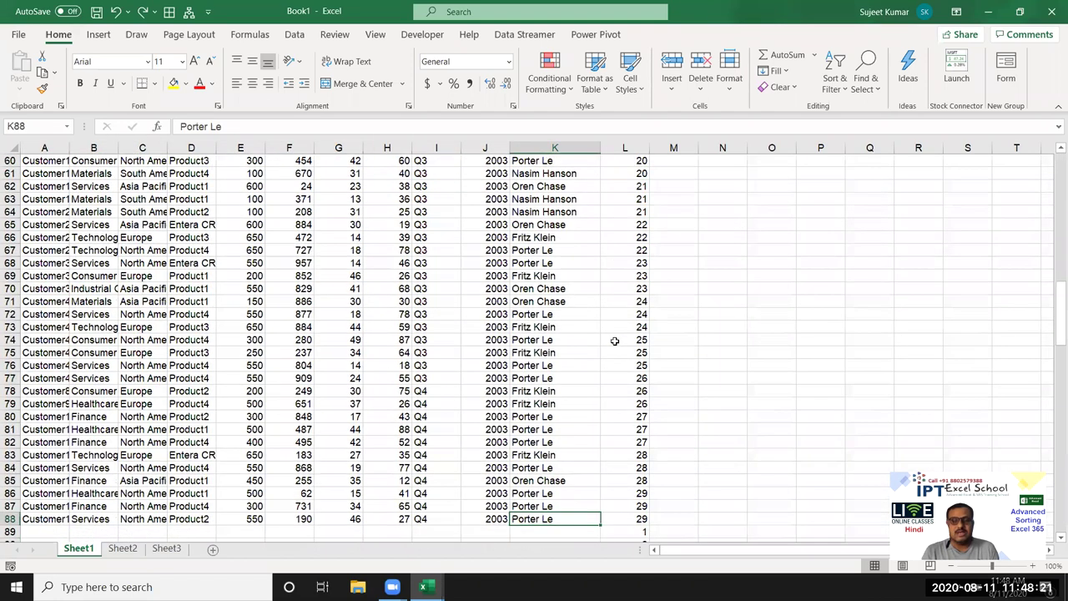
key("ctrl+Up")
key("Right")
key("shift+Down")
key("shift+Down")
key("shift+Down")
key("Down")
key("Left")
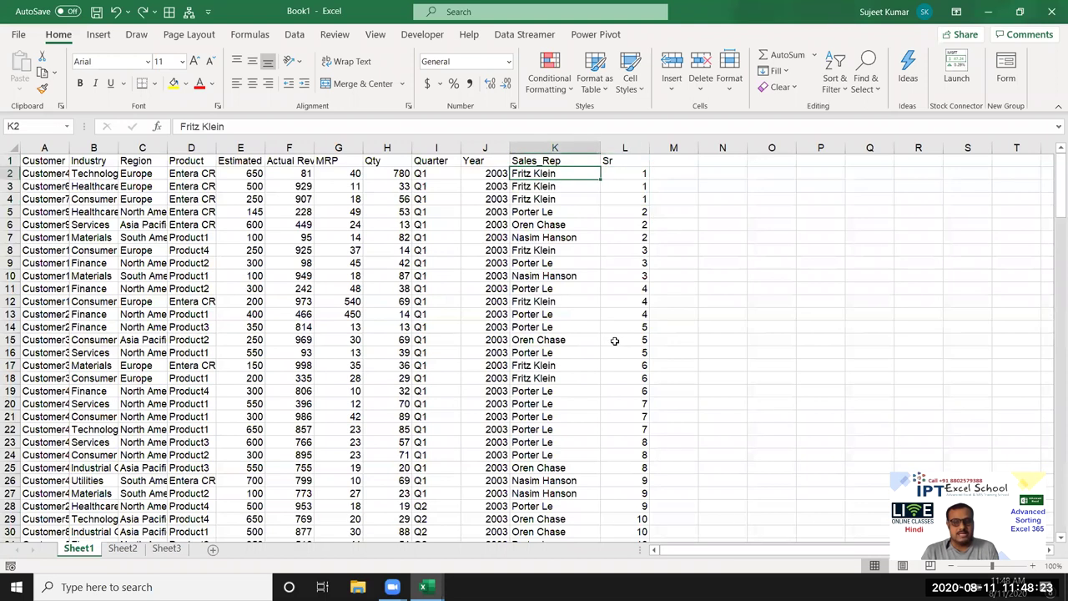
key("ctrl+Down")
key("Down")
key("Down")
key("Down")
key("Right")
key("Up")
key("Up")
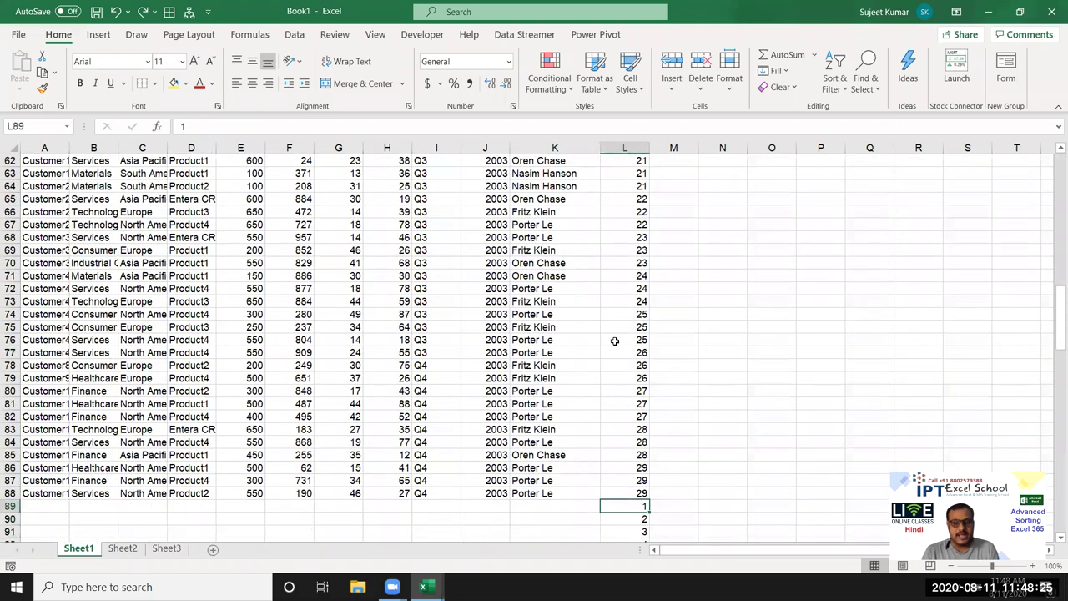
key("shift+space")
key("ctrl+Up")
key("Down")
key("Down")
key("Down")
key("Down")
Insert a blank row at row 5, undo it, and switch to Sheet2
key("shift+space")
key("ctrl+shift+plus")
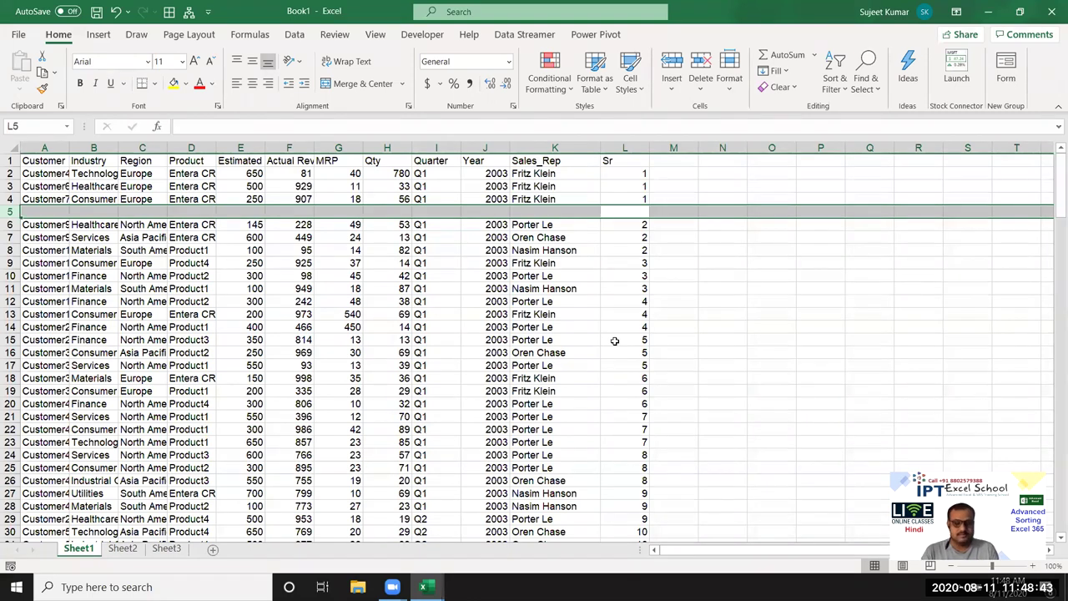
key("ctrl+z")
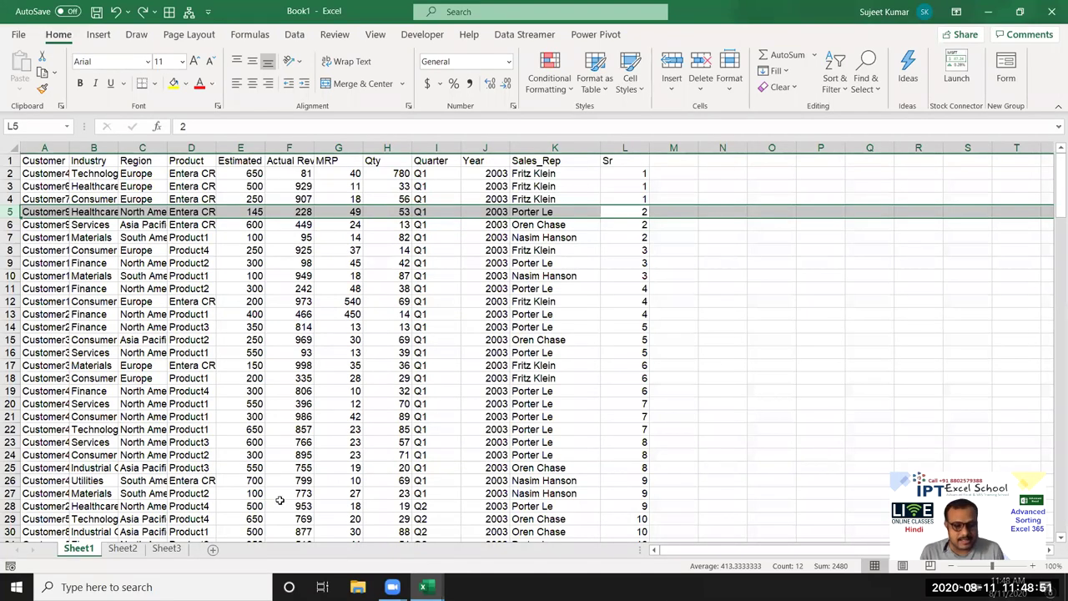
left_click(131, 550)
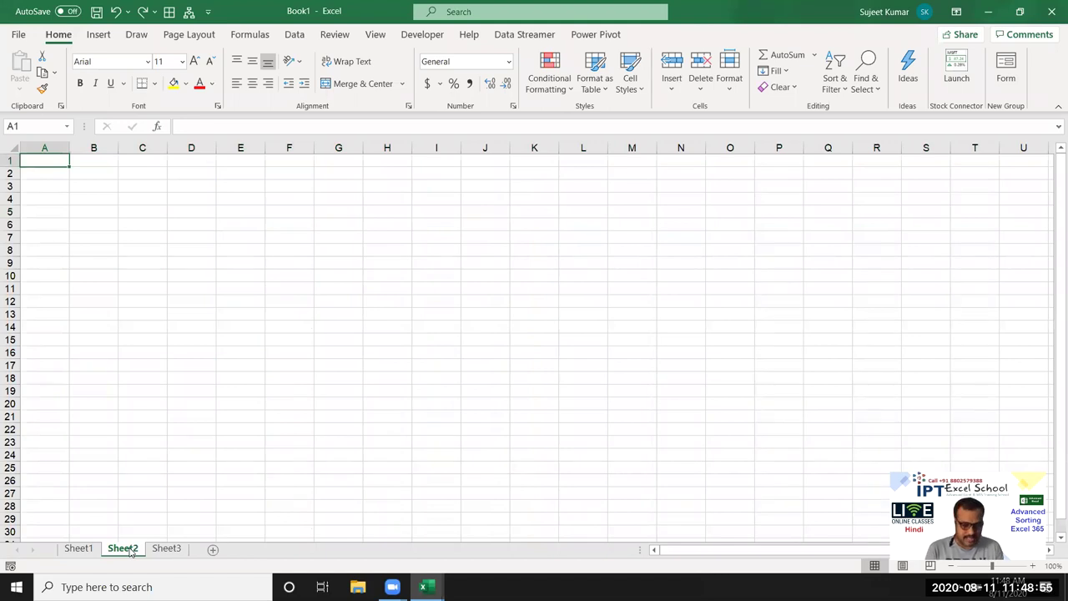
Enter Name in A1 and fill headers P-1 onward across row 1
type("Name")
key("Return")
key("Up")
key("Right")
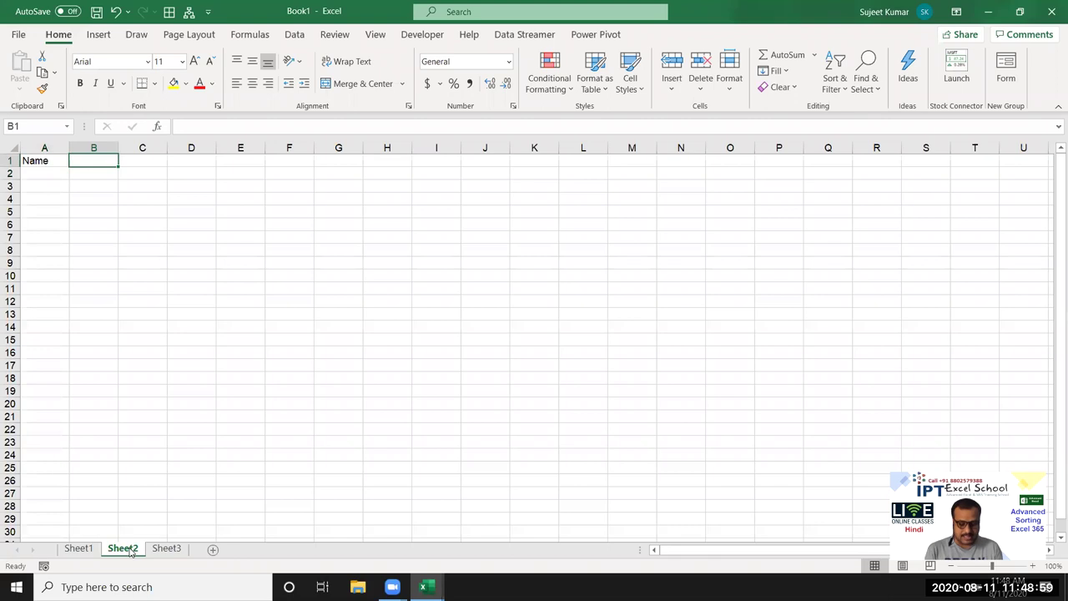
type("P")
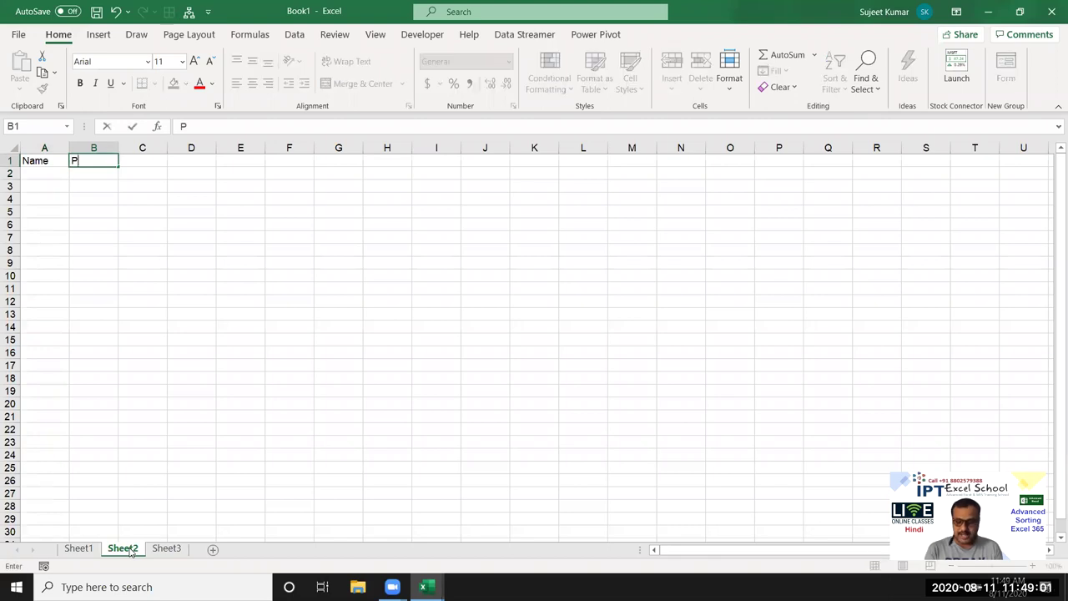
type("-1")
left_click(203, 328)
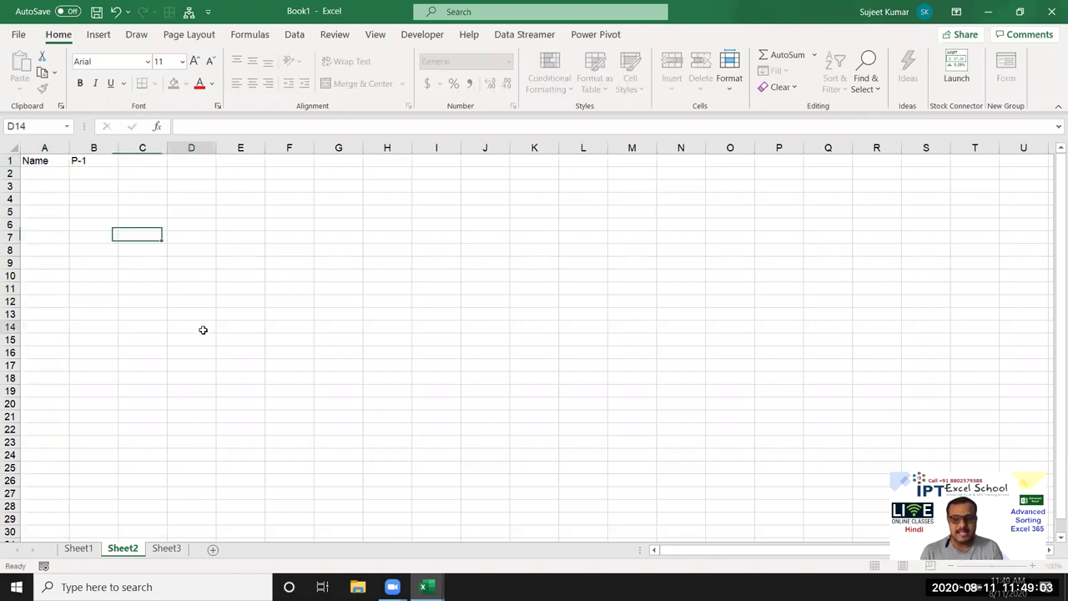
left_click(92, 163)
left_click_drag(118, 167, 1051, 247)
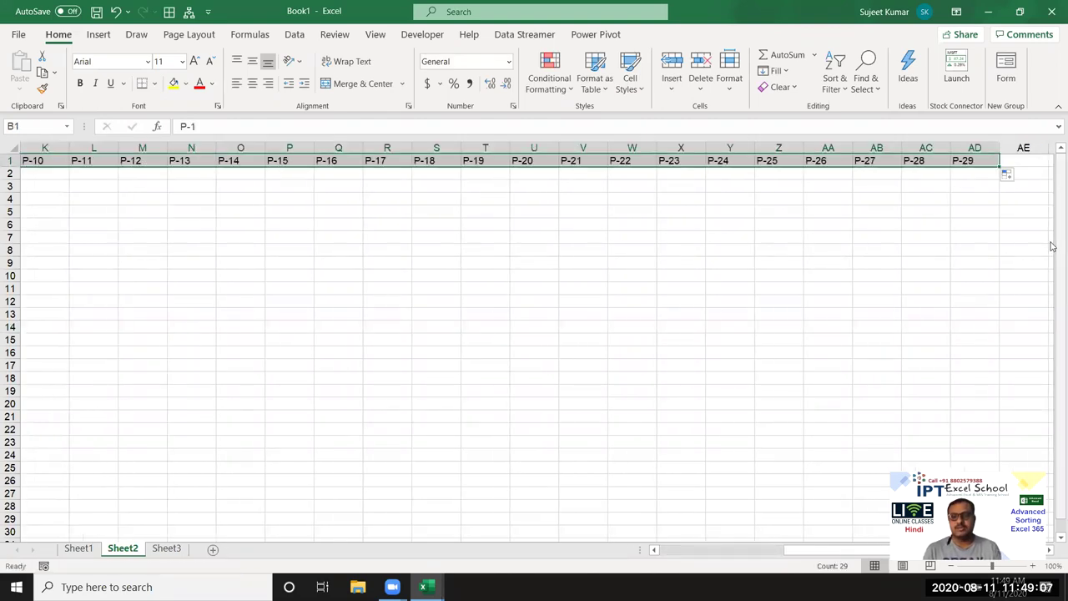
Enter a first name in A2 and fill the name list down to row 20
key("ctrl+Home")
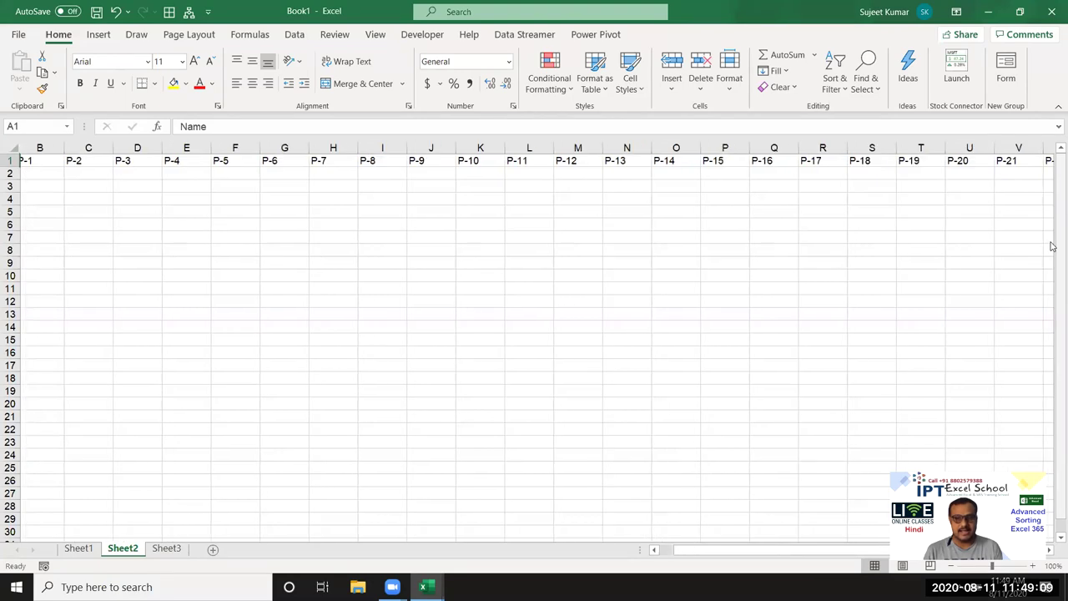
key("Down")
type("Puja")
left_click(103, 175)
left_click(61, 172)
left_click_drag(70, 180, 34, 539)
key("ctrl+Home")
left_click(93, 173)
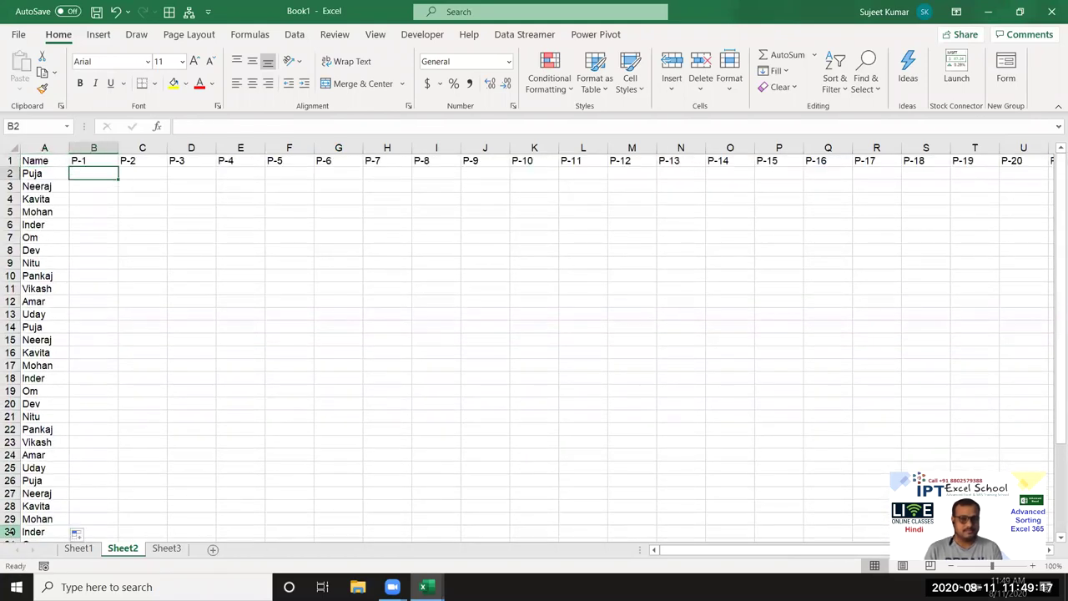
key("ctrl+z")
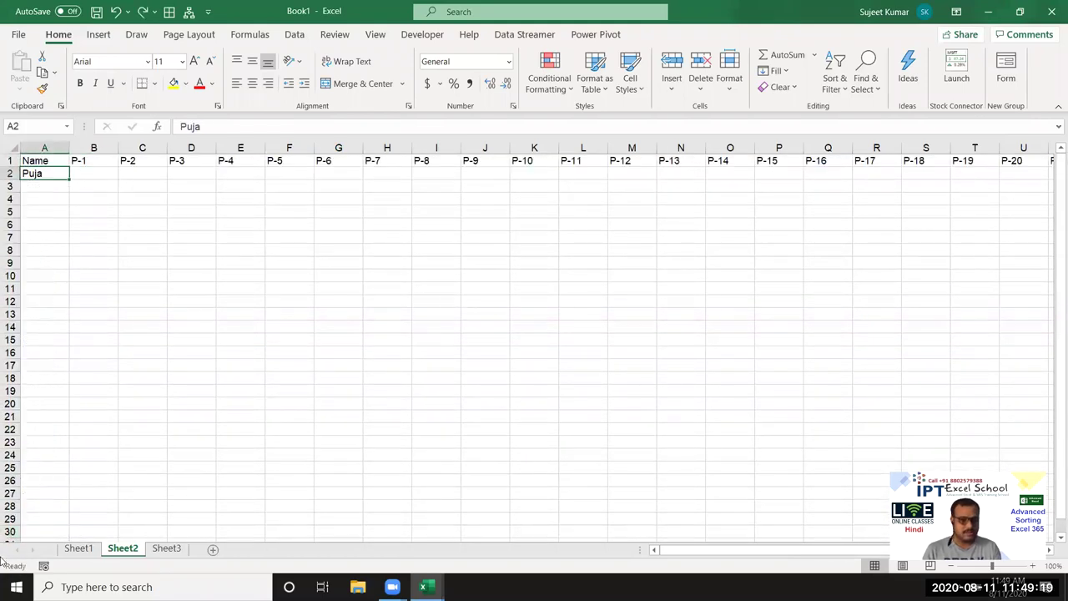
left_click_drag(69, 180, 50, 410)
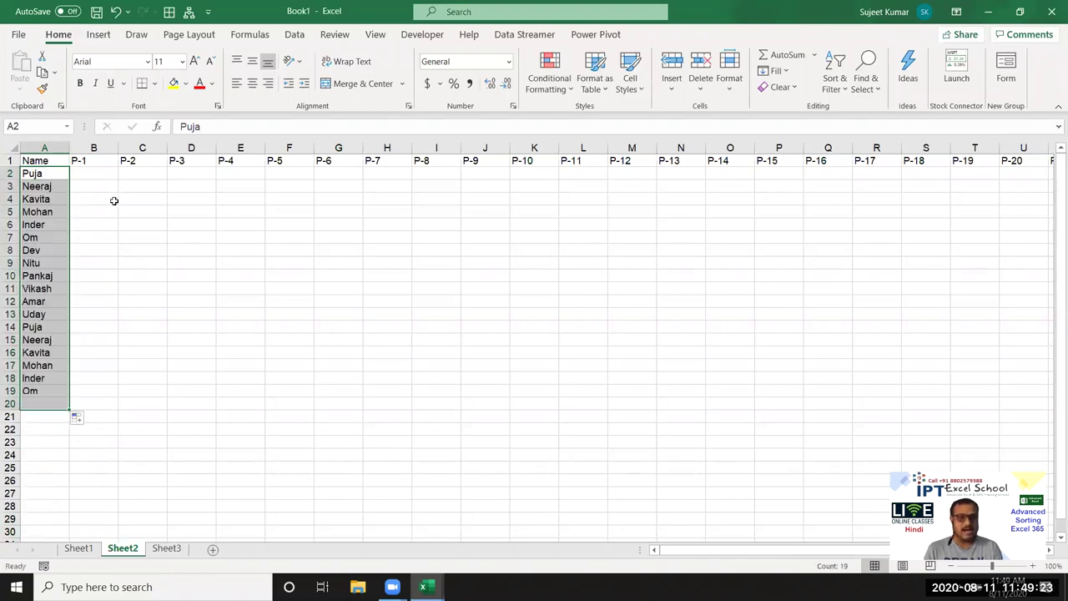
left_click(102, 184)
Enter =RANDBETWEEN(10,90) in cell B2
left_click(101, 175)
type("=ra")
key("Down")
key("Down")
key("Tab")
type("10,9")
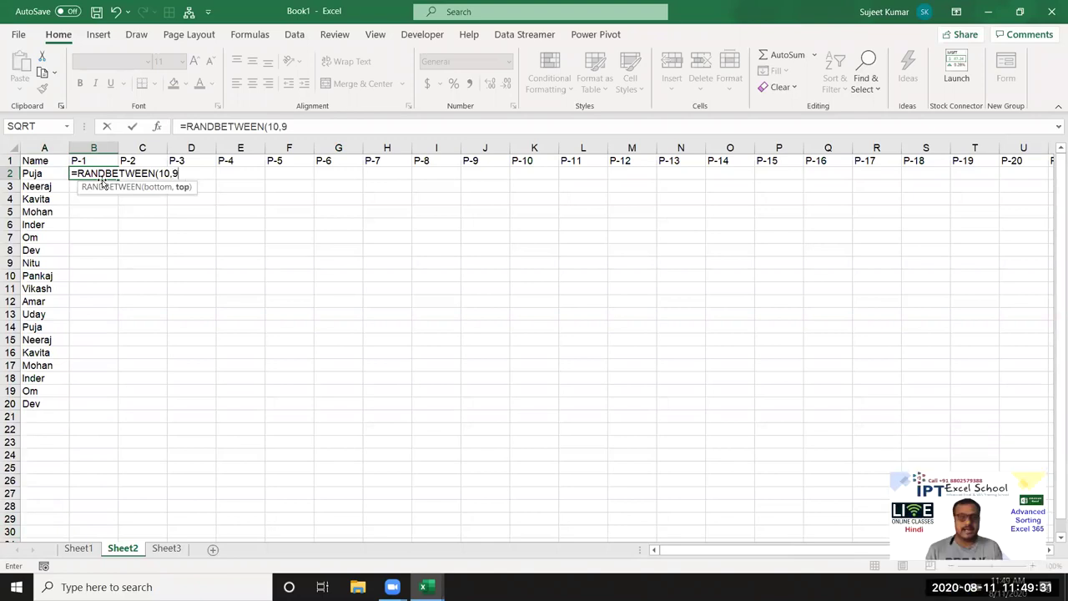
type("0)")
key("ctrl+Return")
Copy the RANDBETWEEN formula across and down to fill B2:AD20
key("Up")
key("ctrl+Right")
key("Down")
key("ctrl+shift+Left")
key("shift+Down")
key("shift+Down")
key("shift+Down")
key("shift+Down")
key("shift+Down")
key("shift+Down")
key("shift+Down")
key("shift+Down")
key("shift+Down")
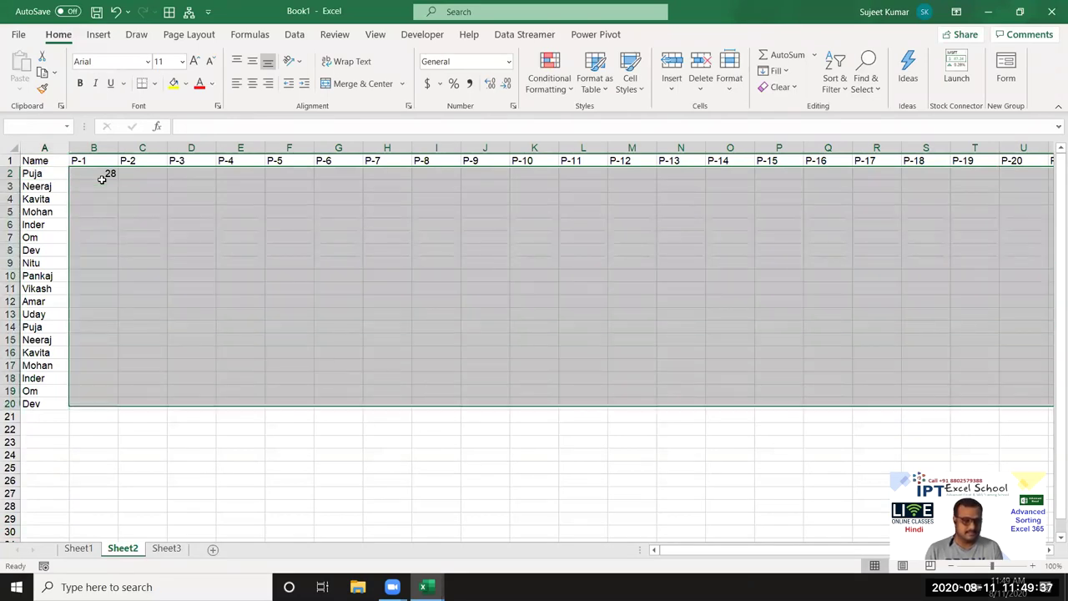
key("ctrl+r")
key("ctrl+d")
Convert the B2:AD20 random numbers into fixed pasted values
key("ctrl+c")
left_click(20, 87)
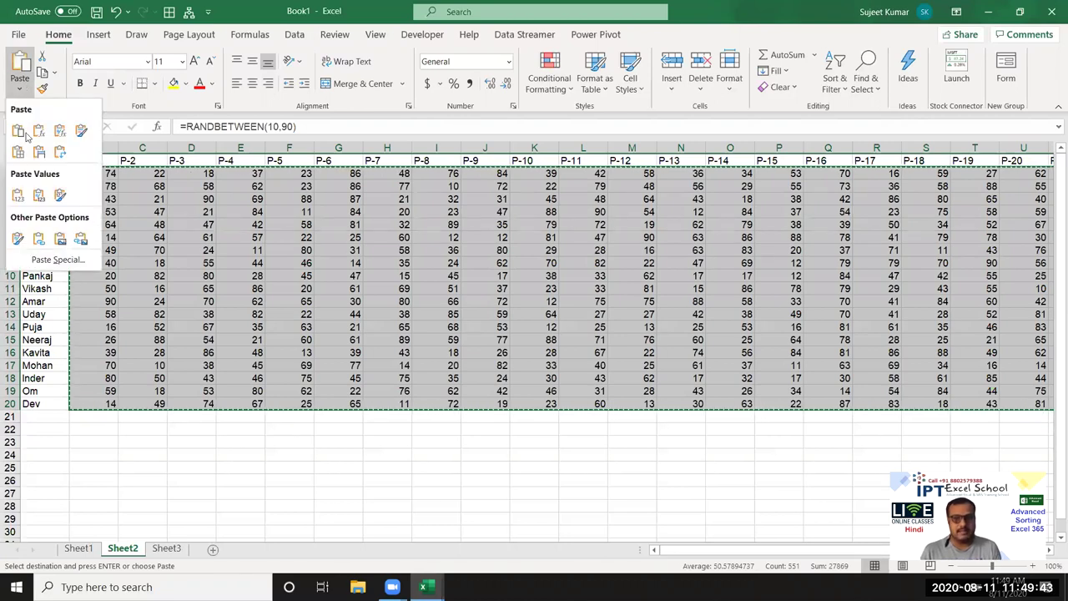
left_click(26, 136)
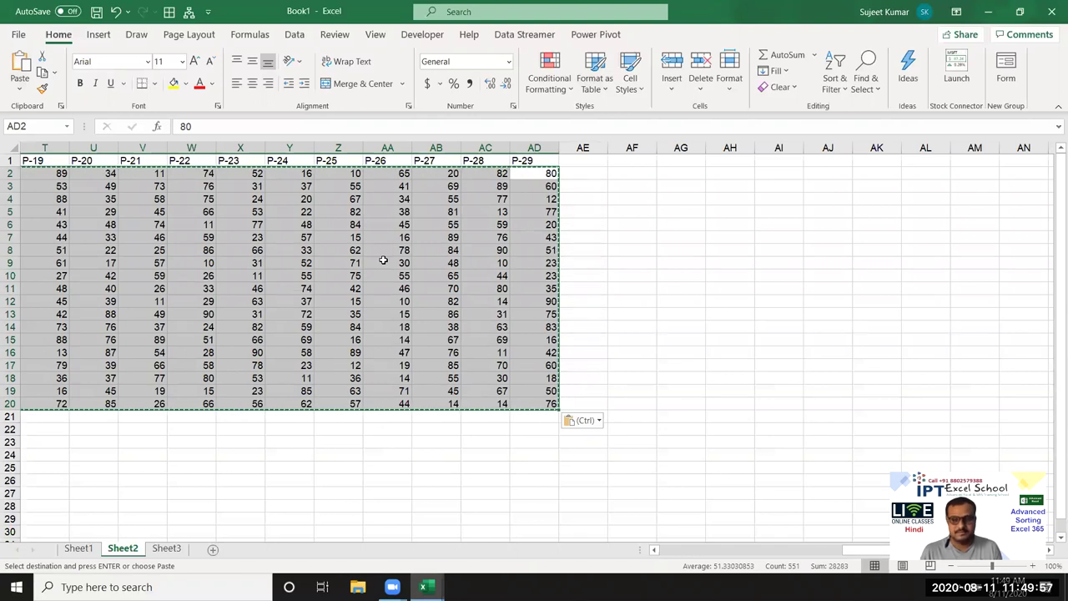
left_click(504, 211)
key("Return")
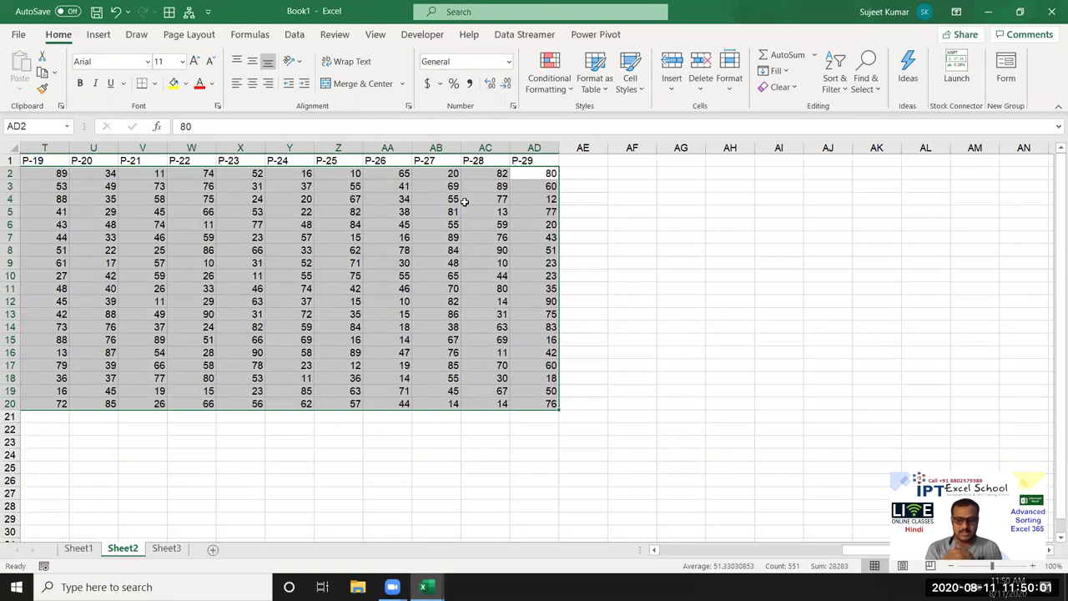
Select the whole score table from A1 and return to A1
key("ctrl+Left")
key("ctrl+Up")
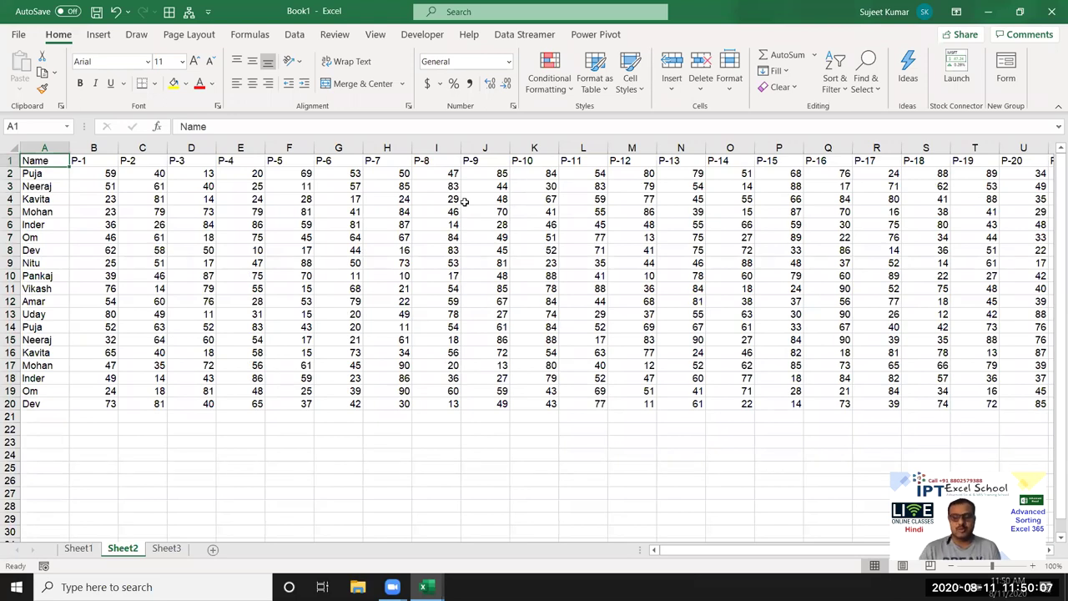
key("ctrl+shift+Right")
key("ctrl+shift+Down")
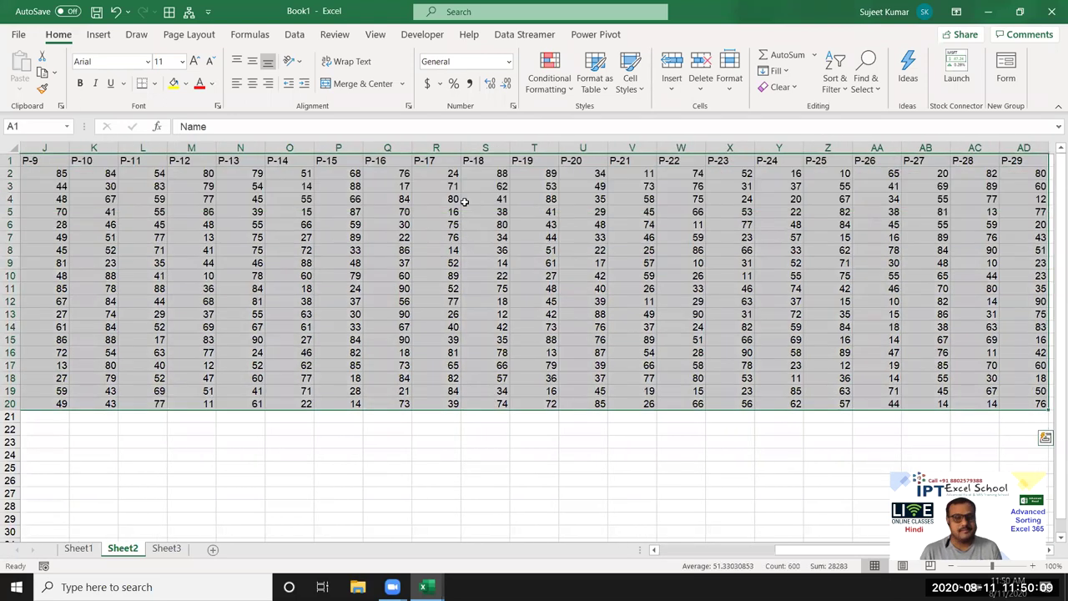
key("ctrl+Home")
key("ctrl+shift+Right")
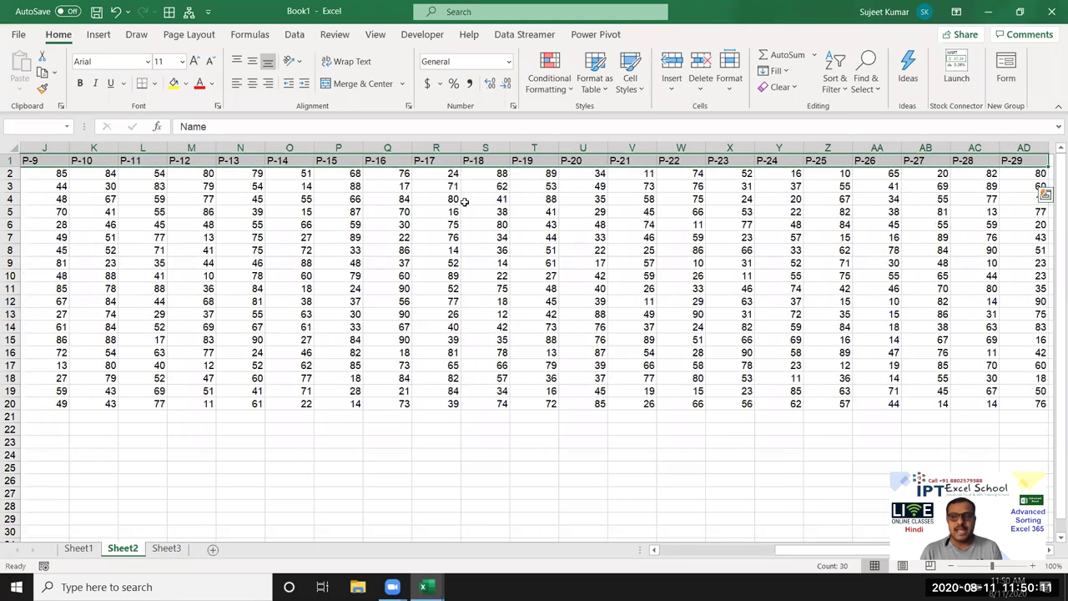
key("ctrl+shift+Down")
key("ctrl+Home")
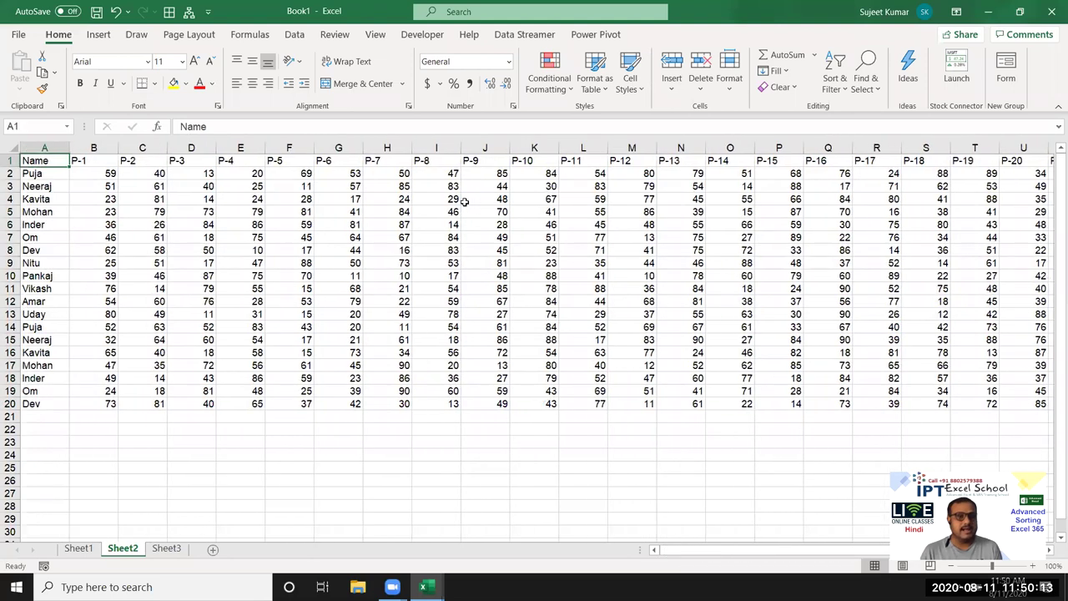
Insert a blank column before P-2 and head it %
key("Right")
key("ctrl+space")
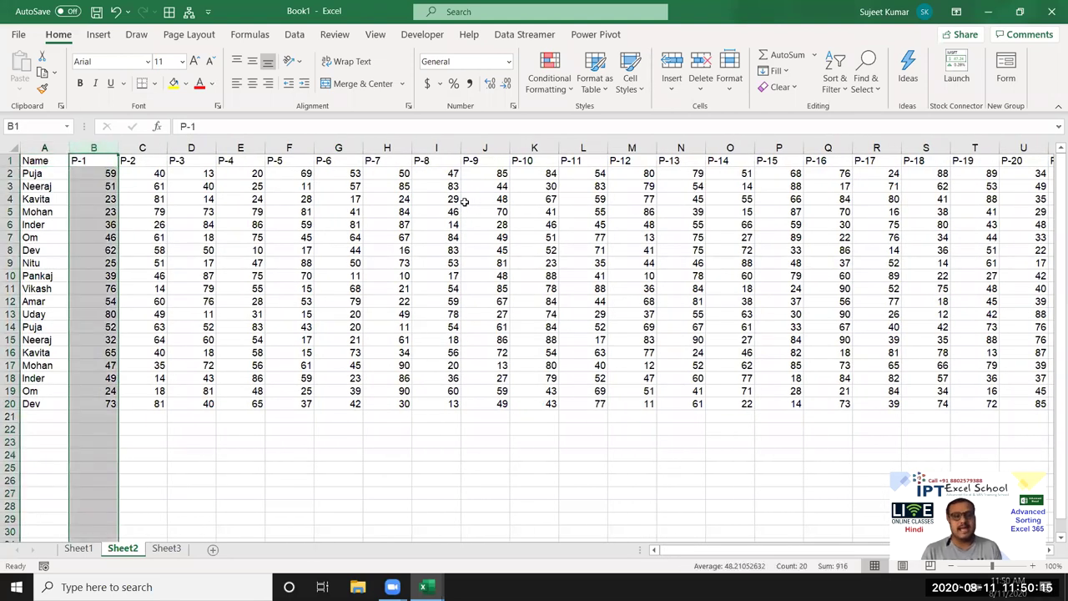
key("Right")
key("ctrl+space")
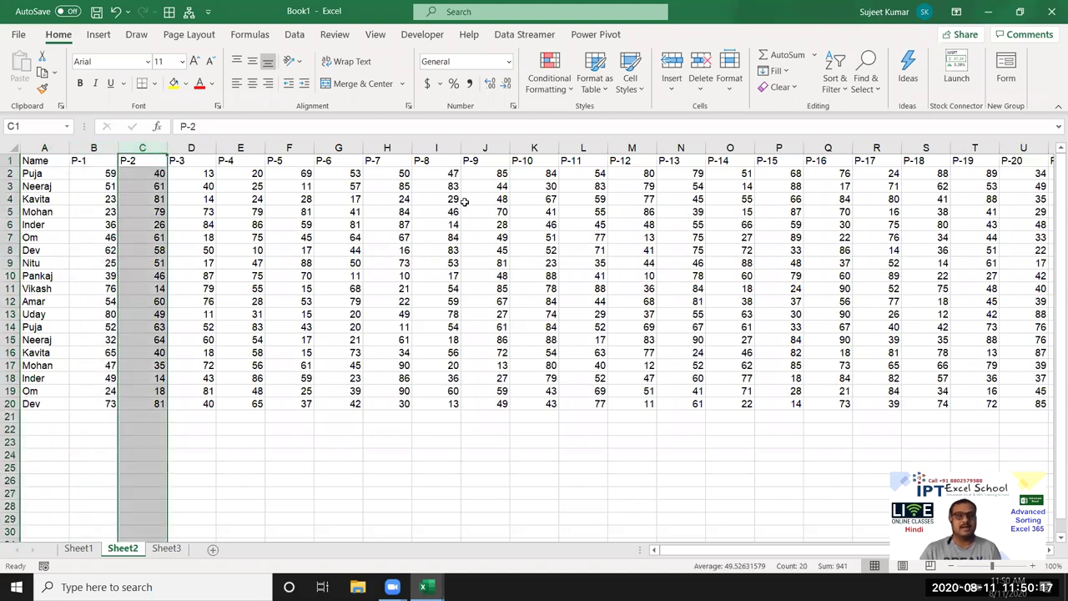
key("ctrl+shift+plus")
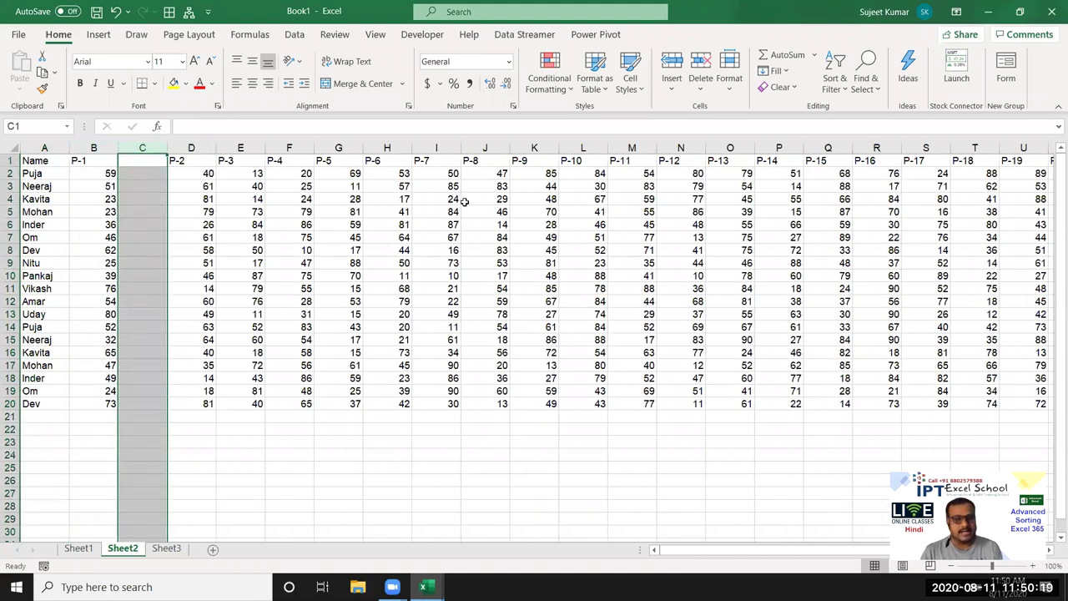
key("Up")
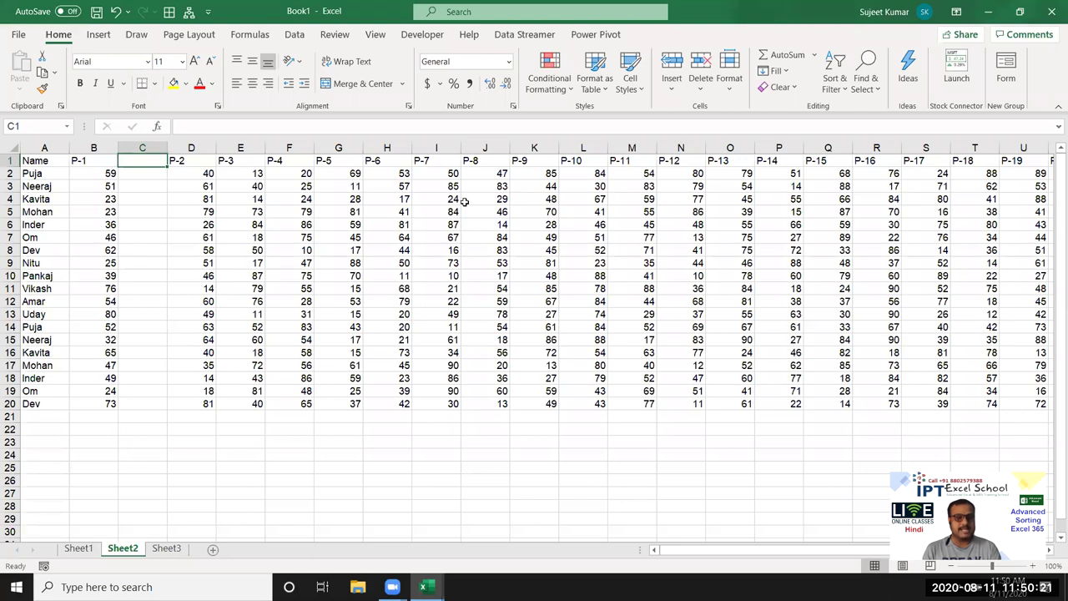
type("%")
key("Return")
Enter the formula =B2/70 in cell C2
type("=")
key("Left")
type("/70")
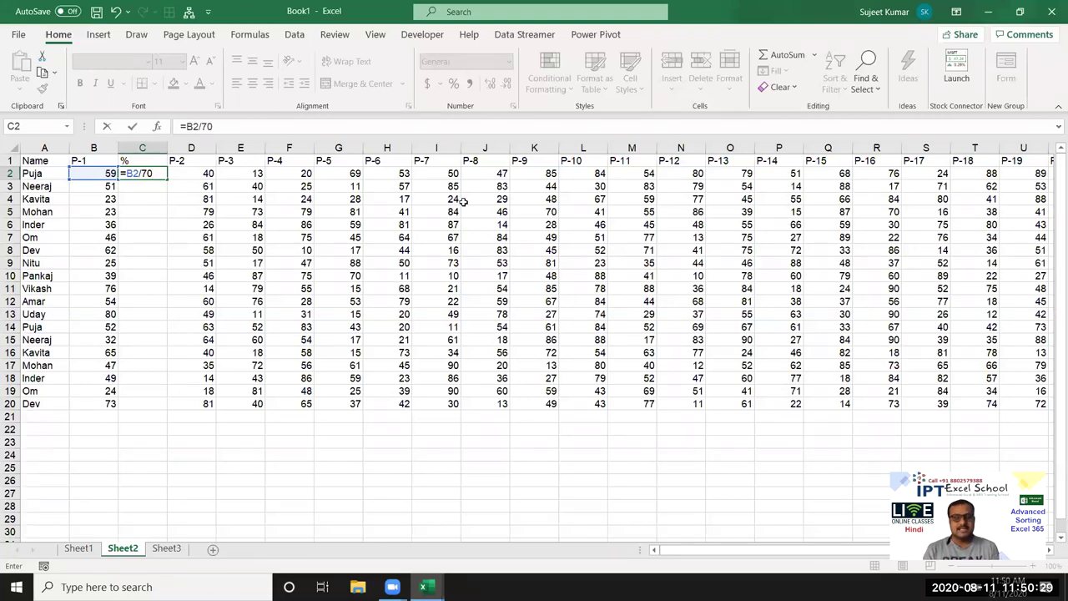
key("Return")
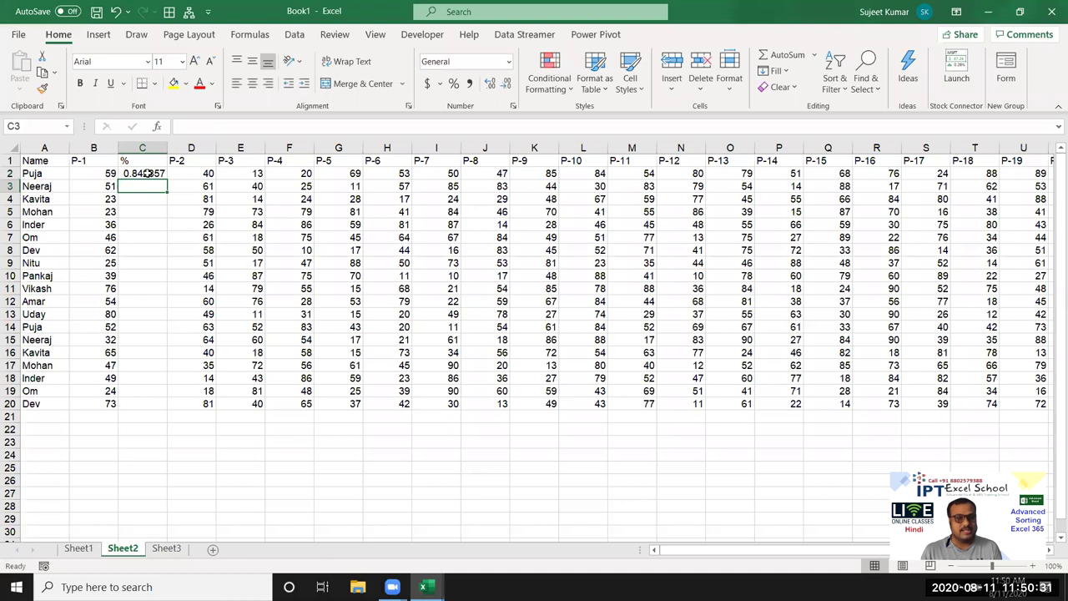
Copy the formula down to C20 and format C2:C20 as Percent Style
left_click_drag(146, 173, 154, 395)
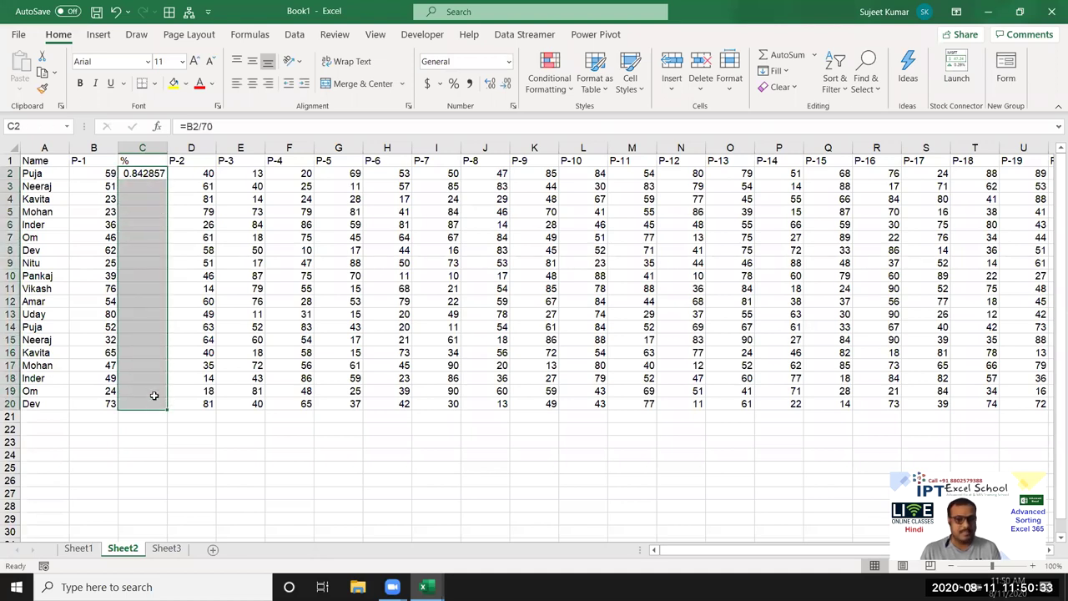
key("ctrl+d")
left_click(453, 84)
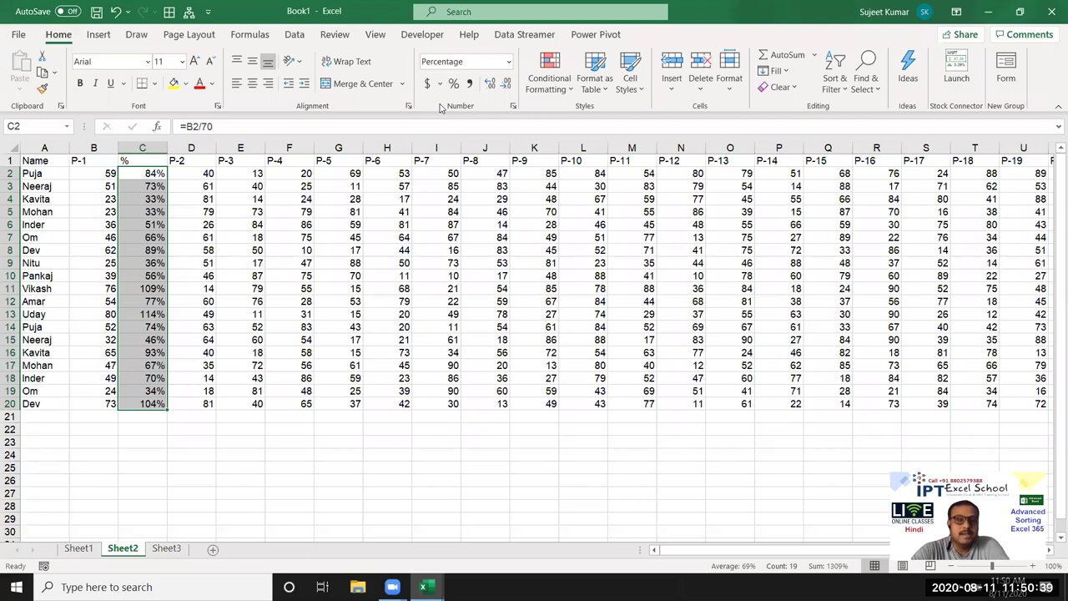
key("Left")
key("Right")
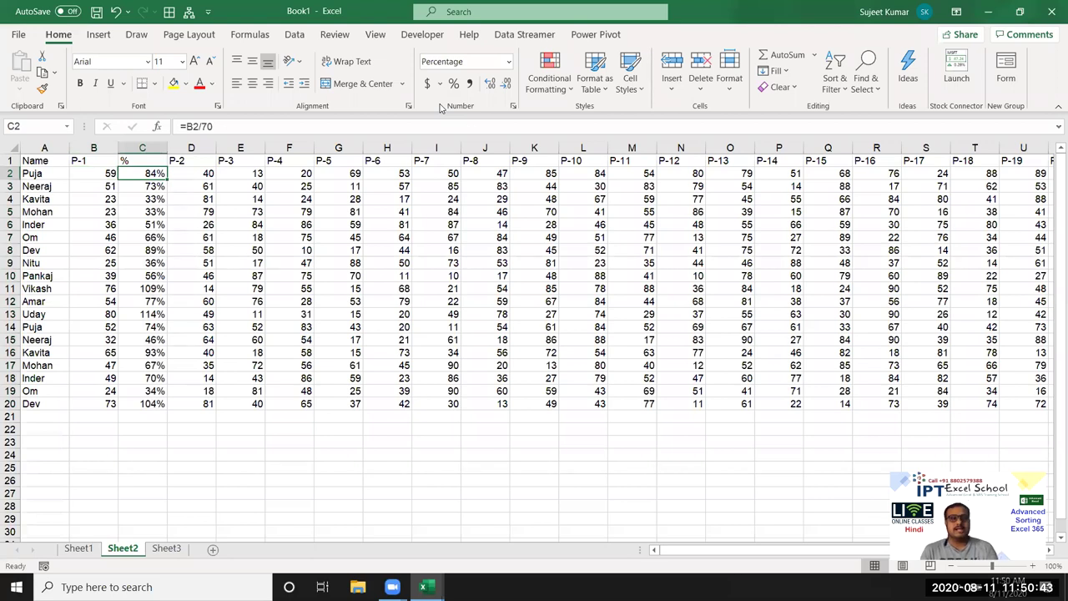
key("Right")
key("Right")
key("Right")
key("Right")
key("Right")
key("Right")
key("Right")
key("Right")
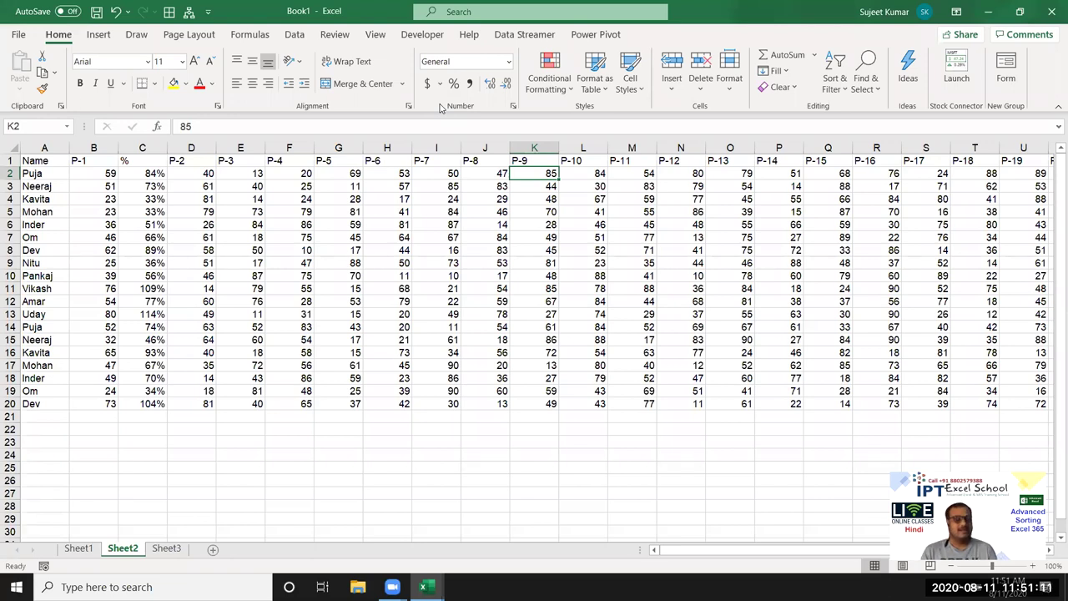
Clear the % values in column C and delete the column so Name is followed by P-1
key("Left")
key("Left")
key("Left")
key("Left")
key("Left")
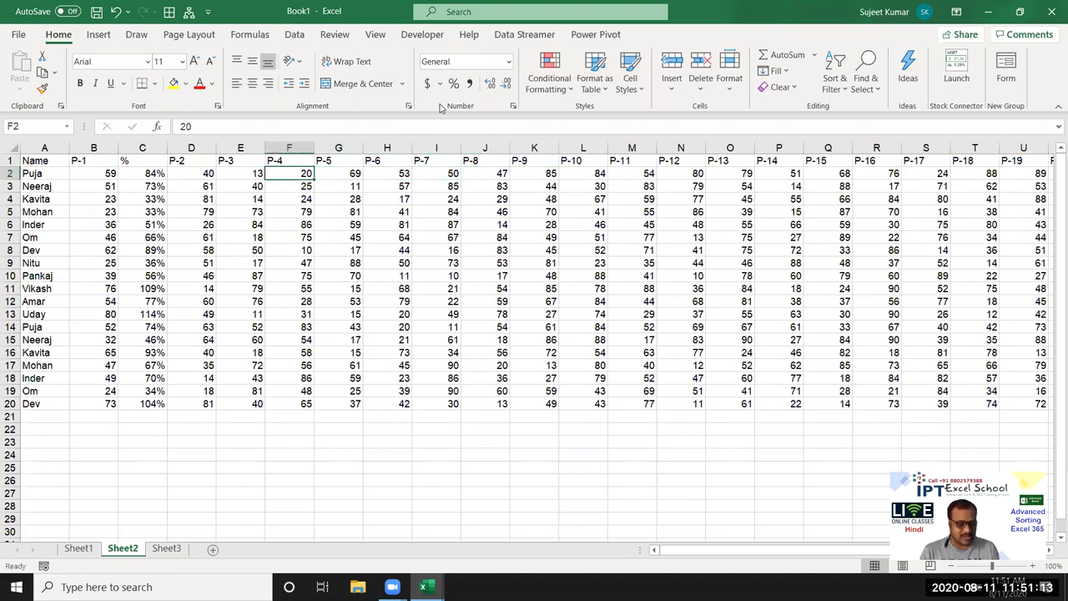
key("Left")
key("Left")
key("Left")
key("ctrl+shift+Down")
key("Delete")
key("Up")
key("Delete")
key("ctrl+space")
key("ctrl+minus")
key("Right")
key("Right")
key("Right")
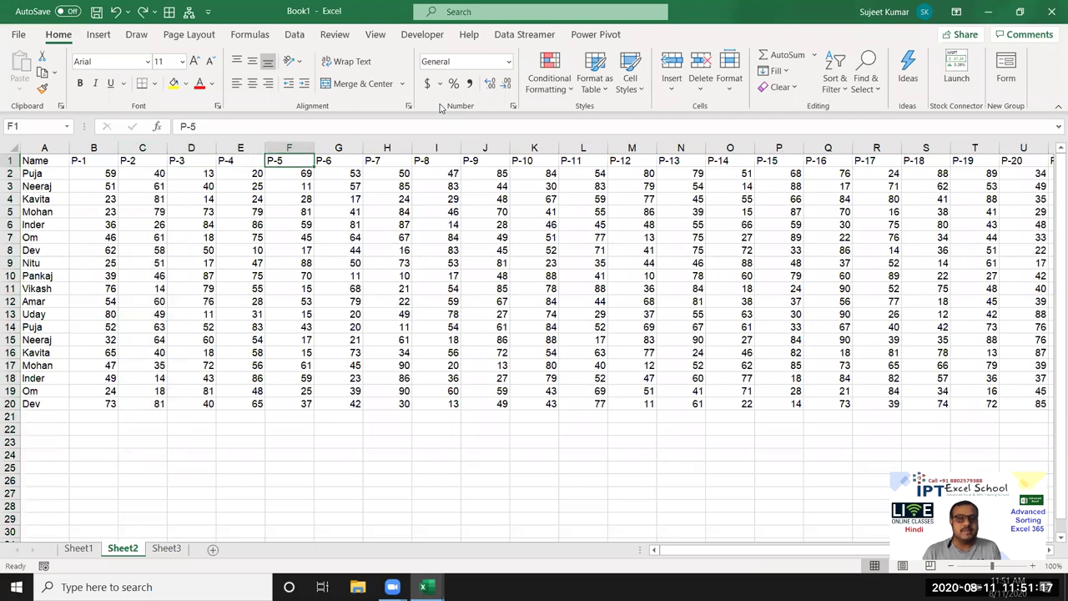
key("Right")
key("ctrl+Right")
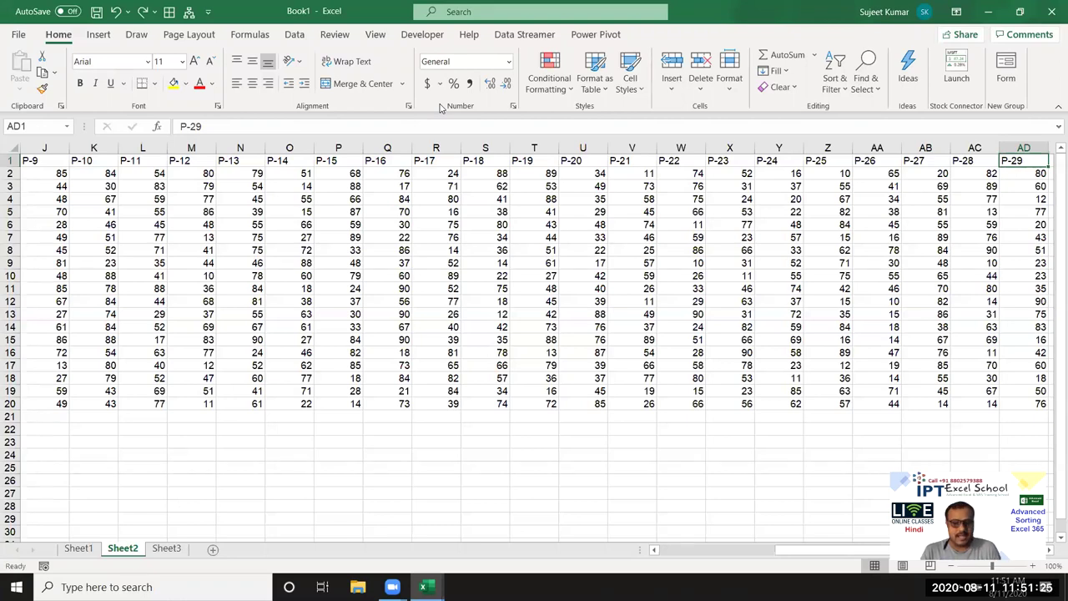
key("ctrl+Home")
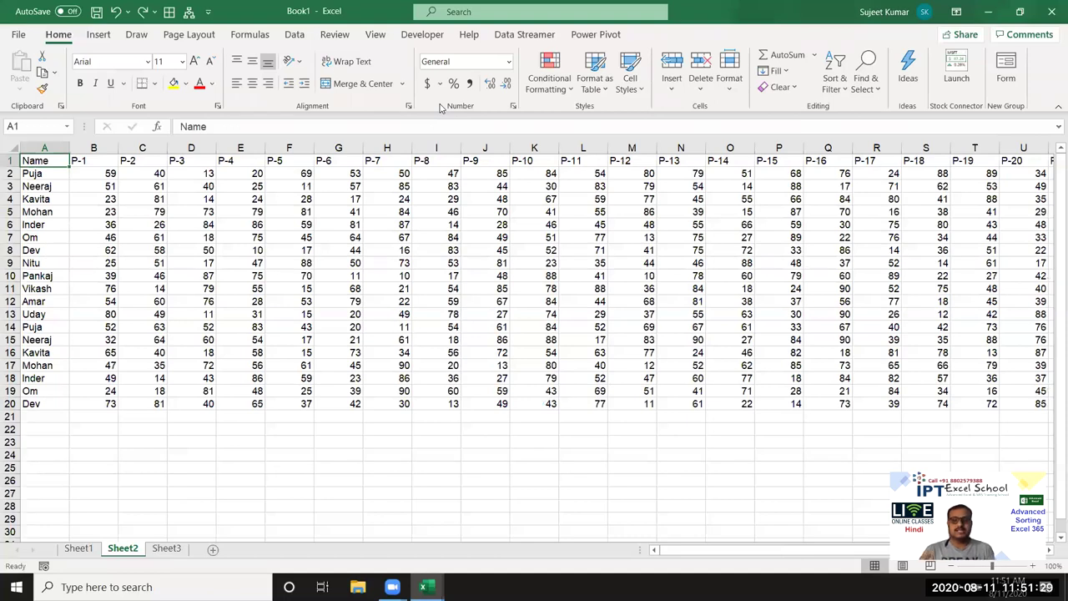
Insert a blank row above the table and enter 1 in B1 and 2 in C1
key("ctrl+shift+Right")
key("ctrl+shift+plus")
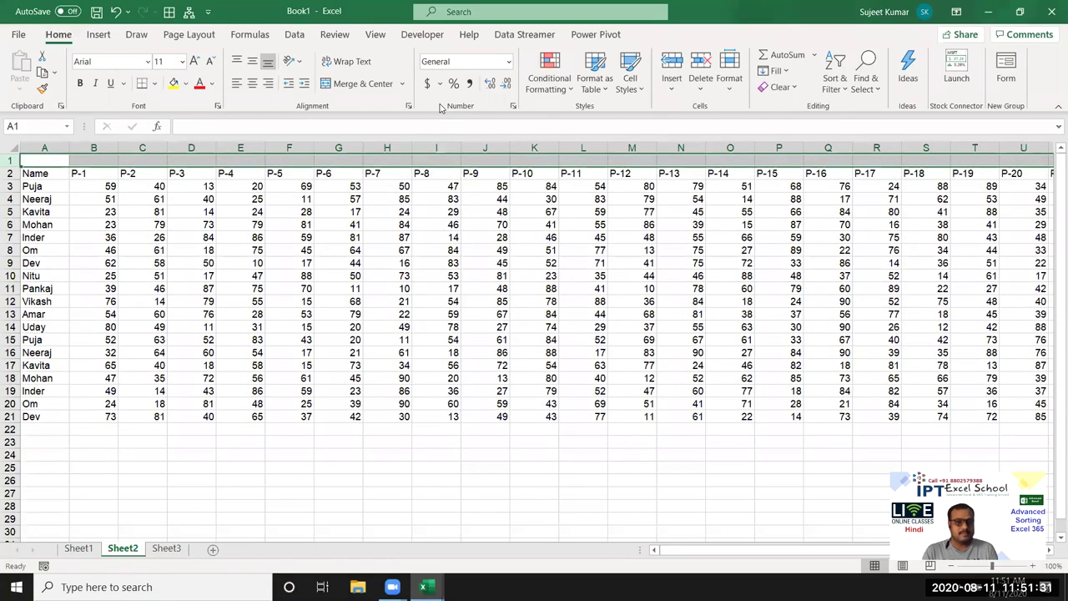
key("Right")
type("1")
key("Right")
type("2")
key("Return")
Fill B1:AD1 with a linear series from 1 to 29 using Fill > Series
key("ctrl+Right")
key("Up")
key("ctrl+shift+Left")
key("ctrl+shift+Left")
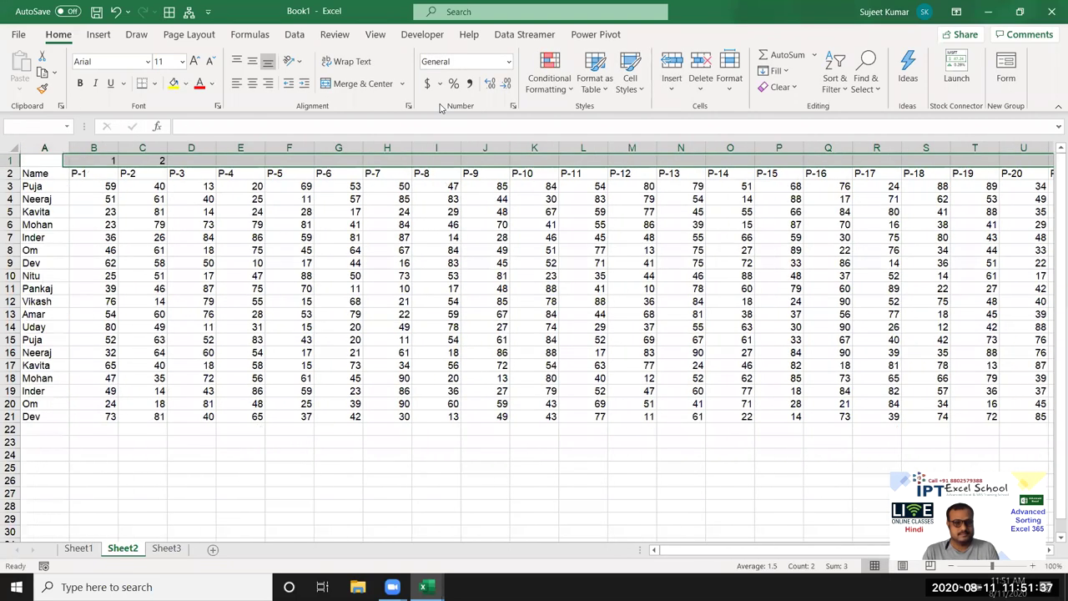
key("ctrl+r")
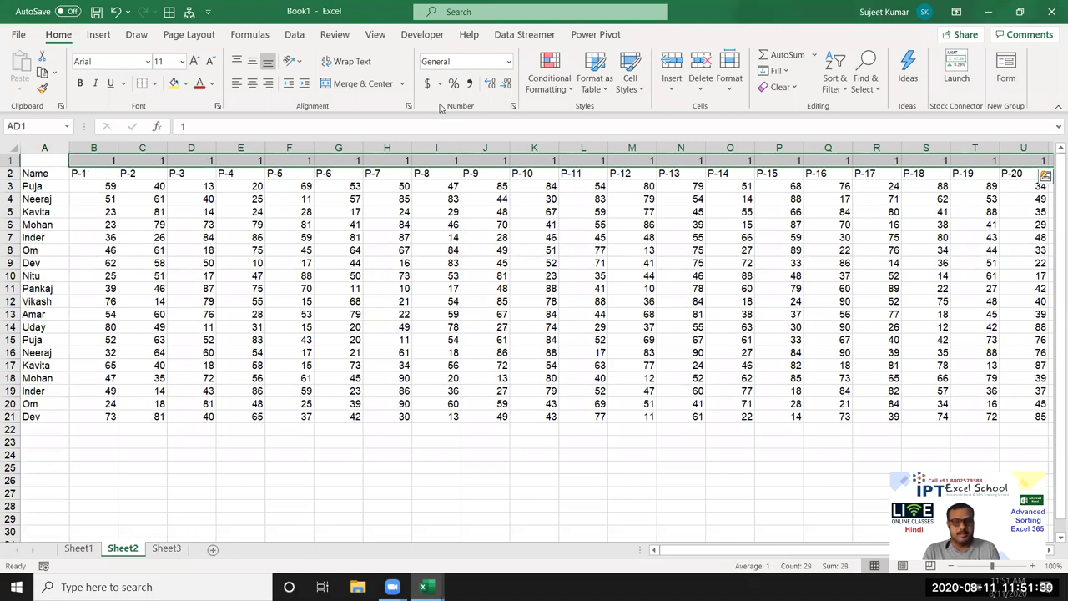
key("ctrl+z")
key("ctrl+q")
key("Escape")
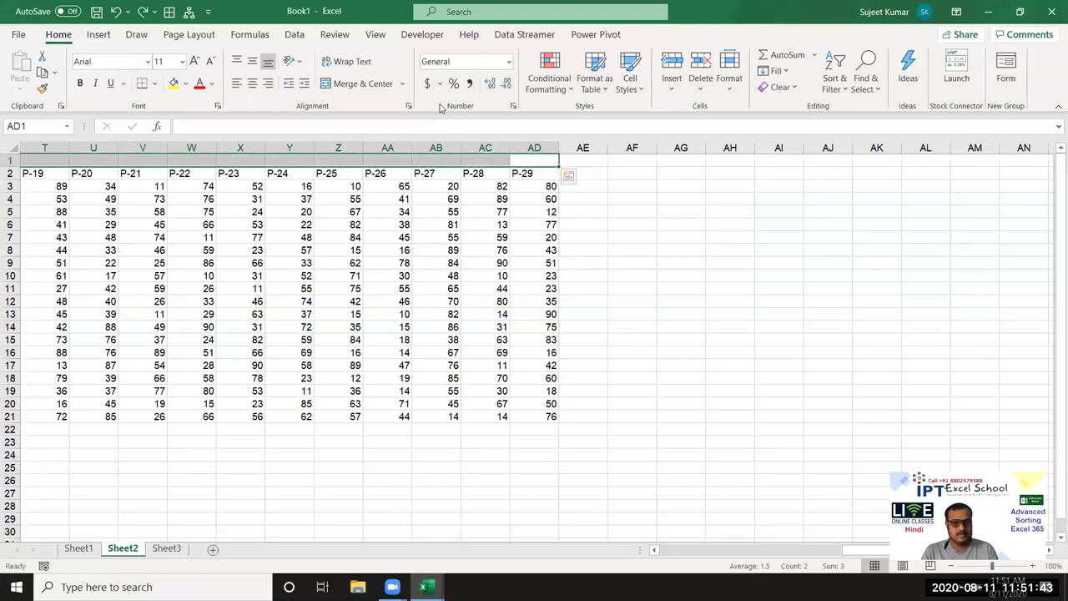
left_click(776, 71)
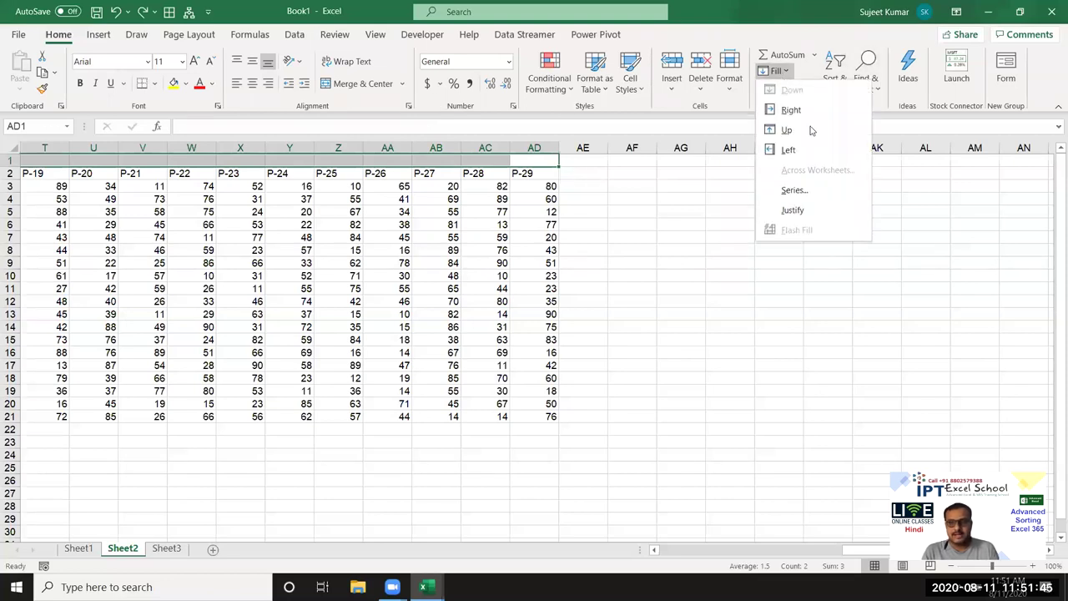
left_click(815, 194)
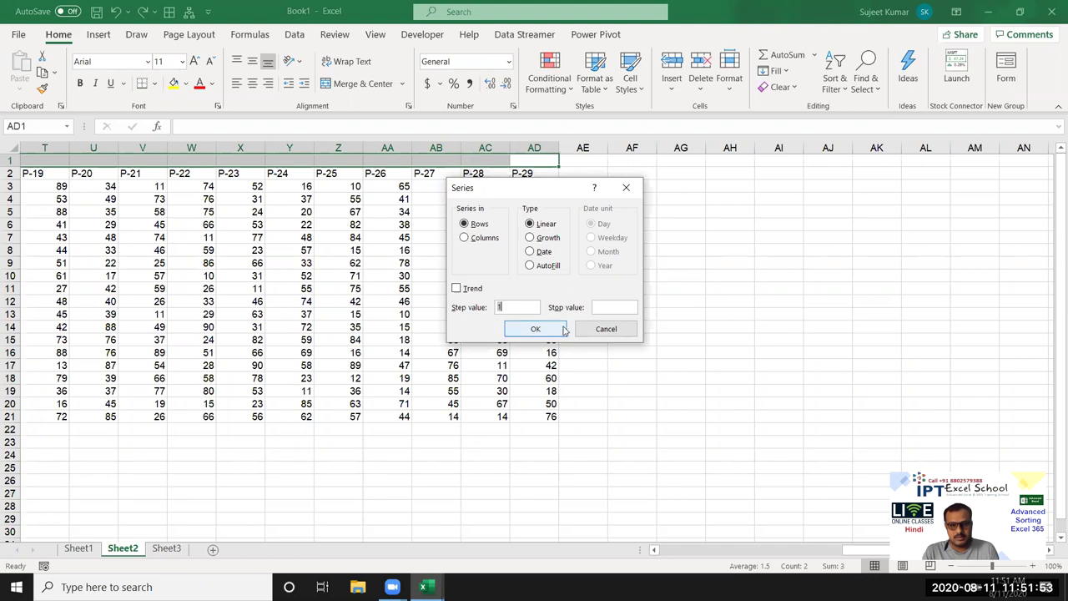
left_click(538, 327)
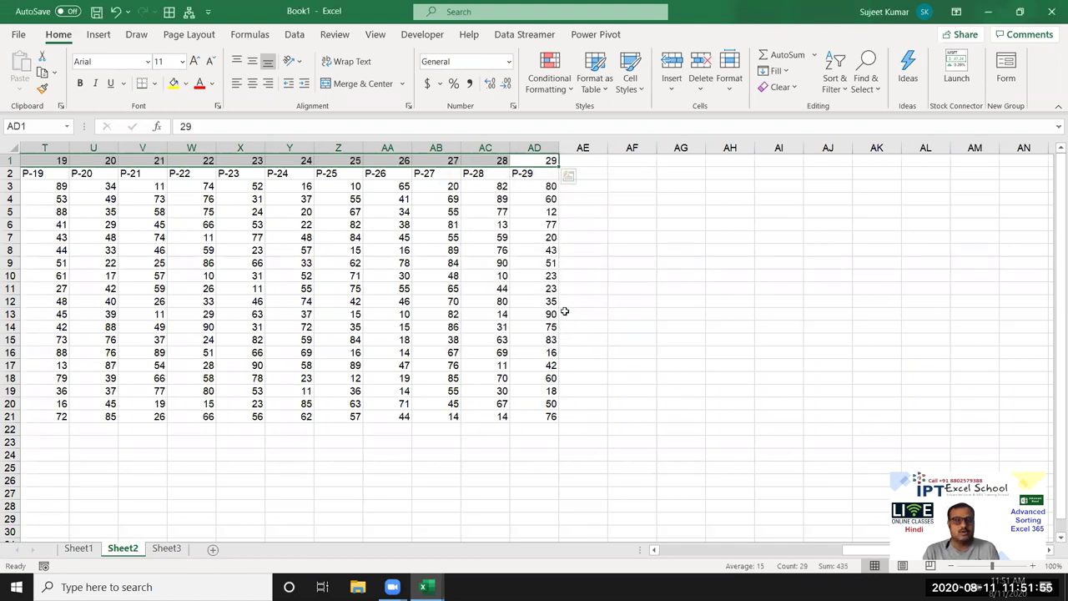
key("ctrl+Left")
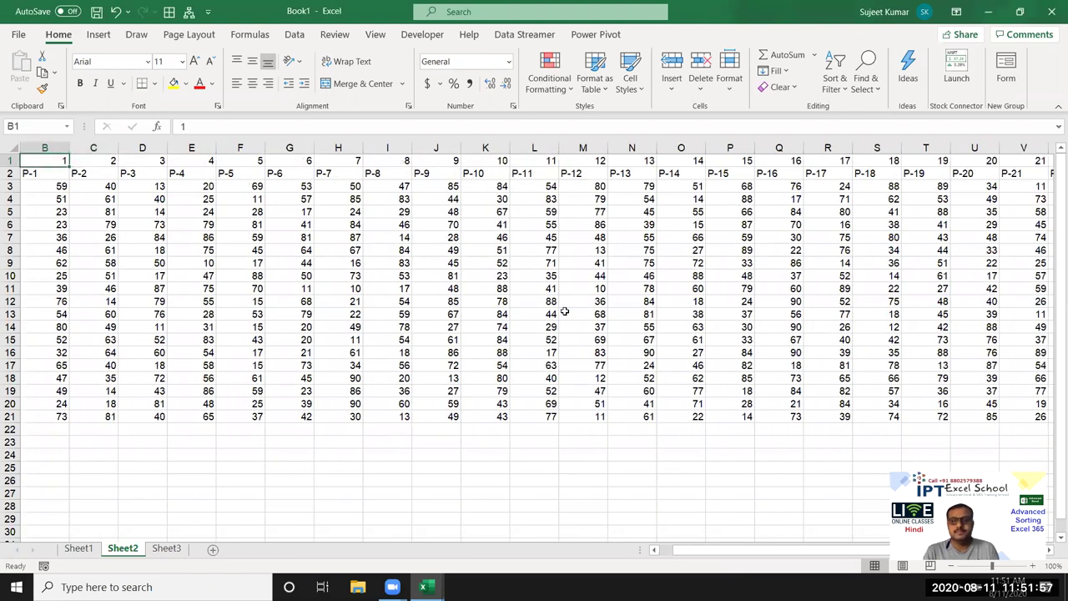
Copy the 1–29 numbers in B1:AD1 and paste them starting at AE1
key("ctrl+shift+Right")
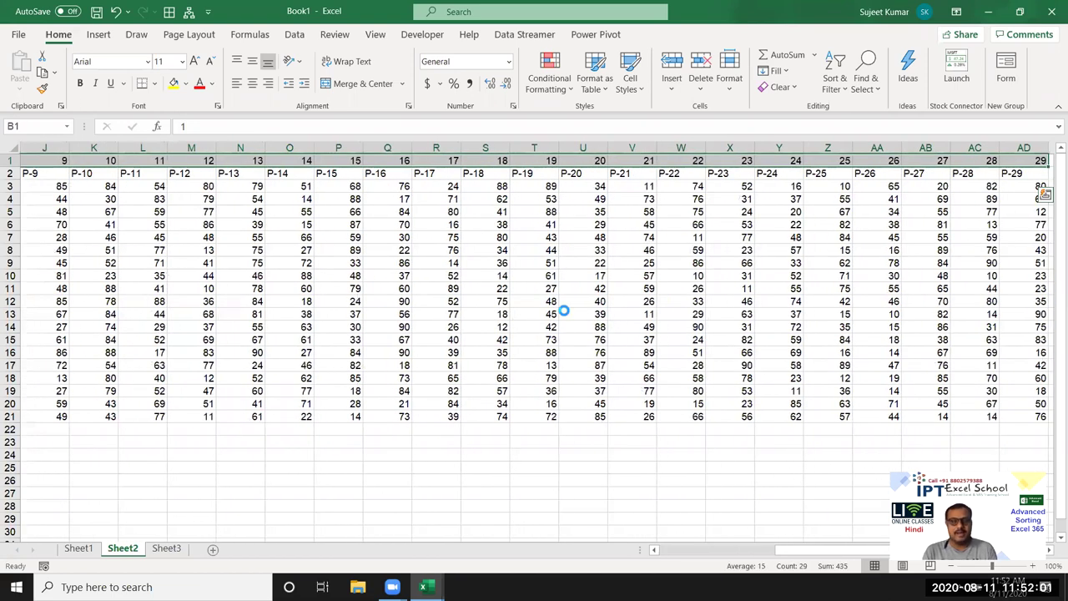
key("ctrl+c")
key("ctrl+Right")
key("Right")
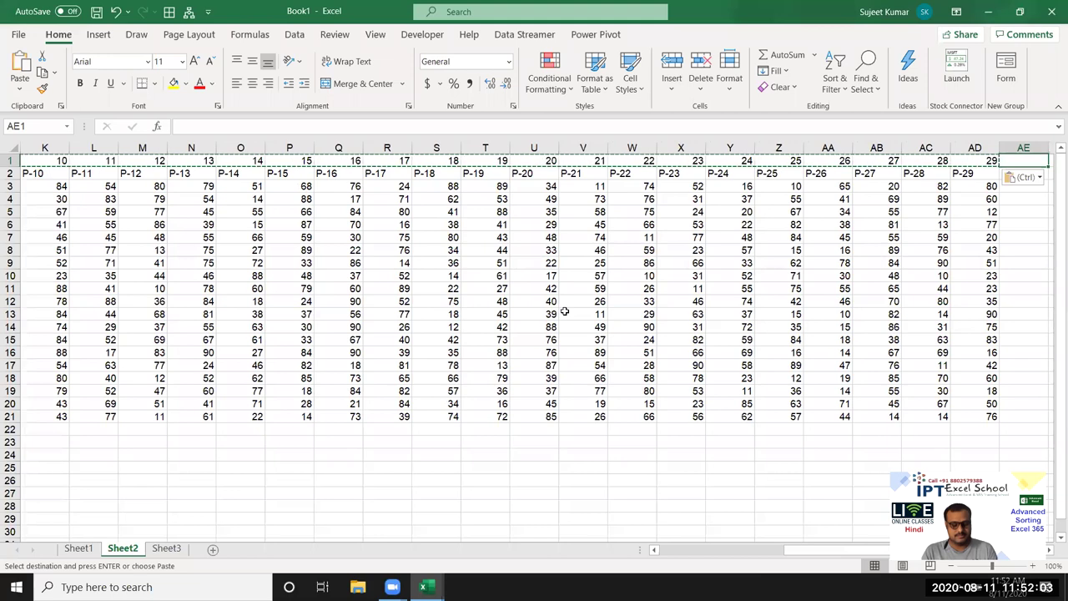
key("ctrl+v")
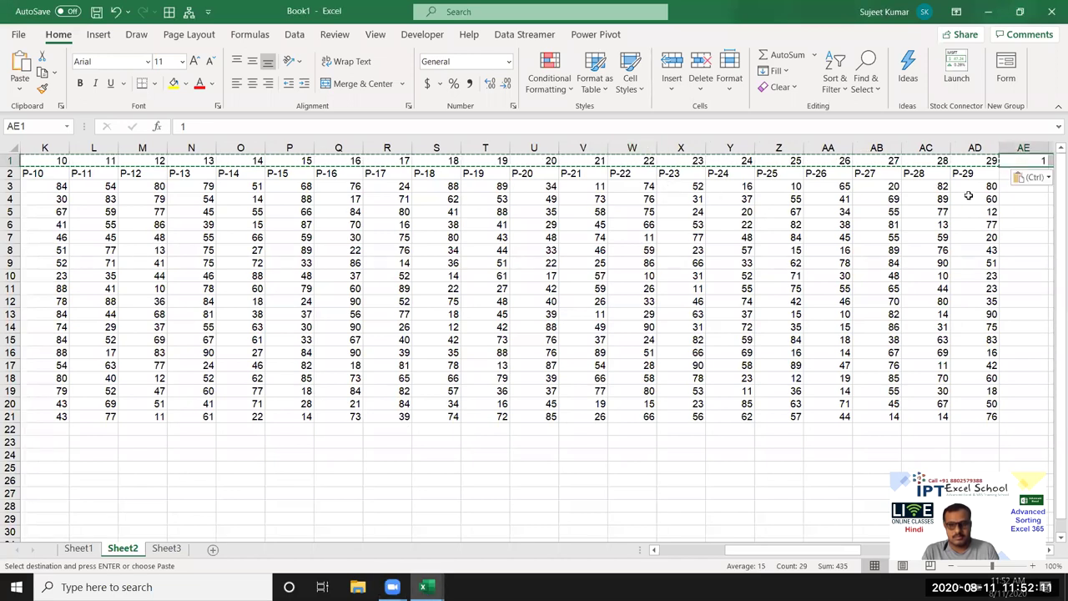
key("Right")
key("ctrl+v")
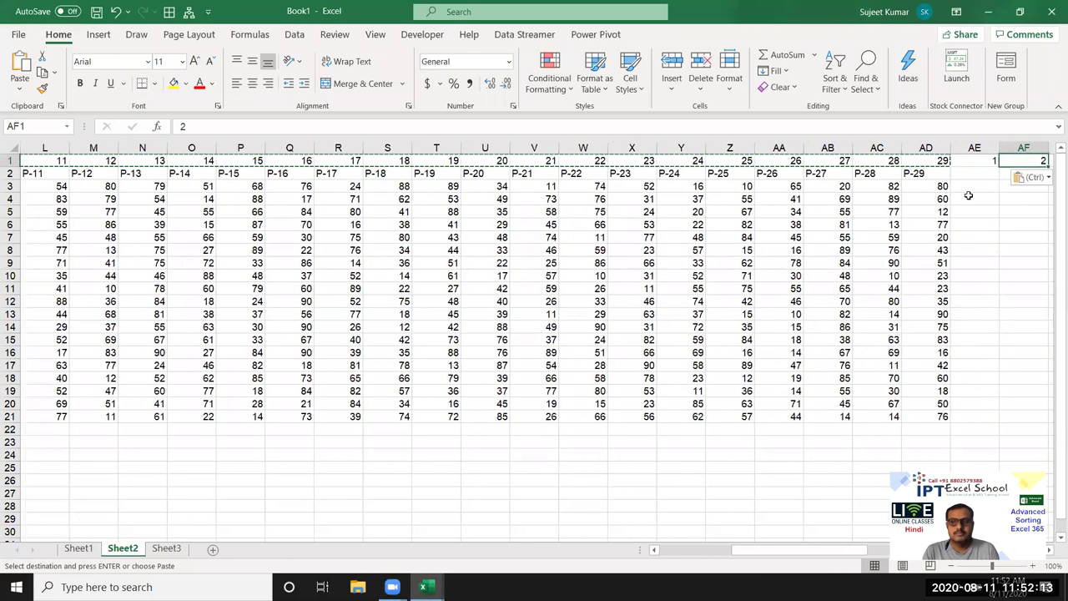
key("Escape")
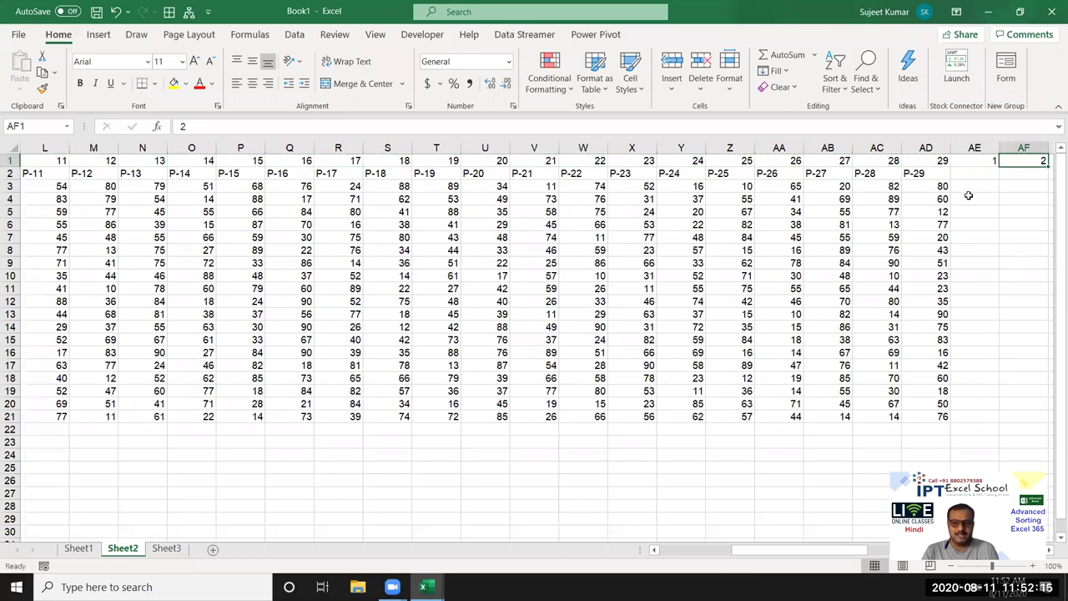
Check that the pasted numbers span AE1 to BG1, ending in cell AE2 beside P-29
key("ctrl+Right")
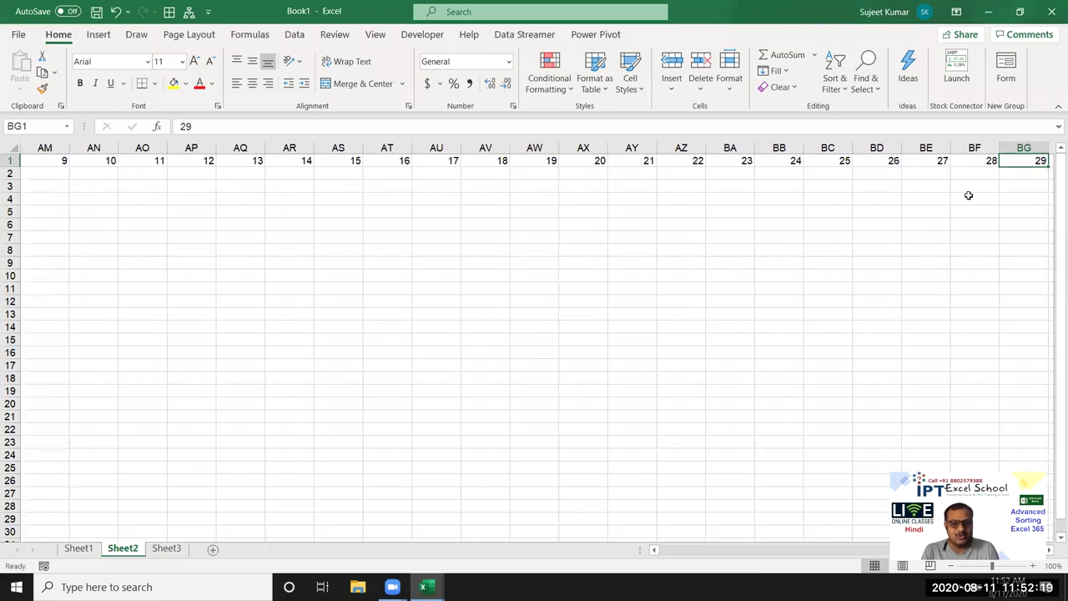
key("ctrl+Home")
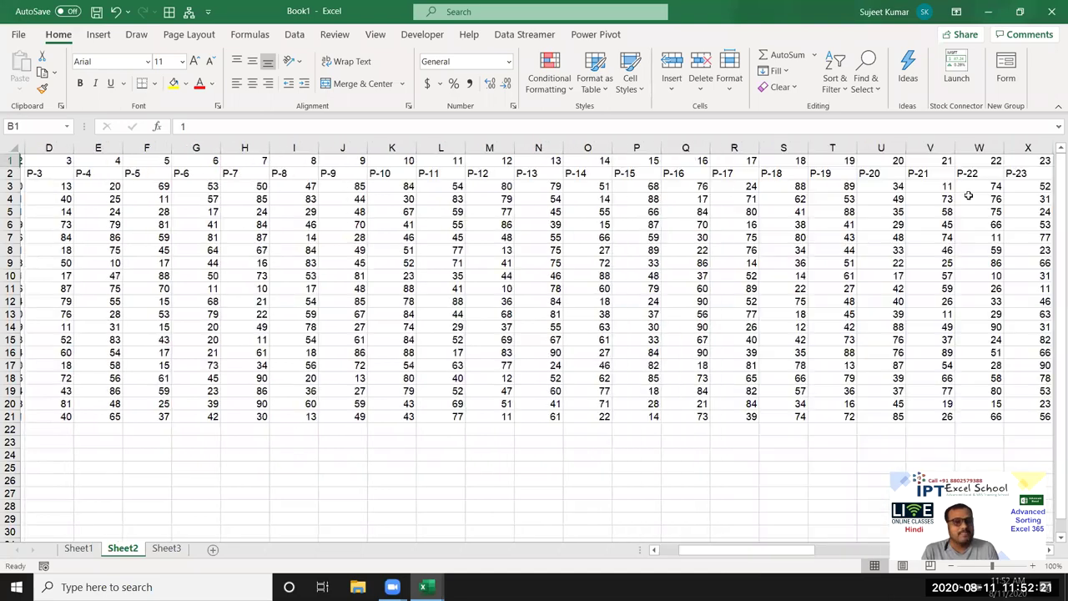
key("Right")
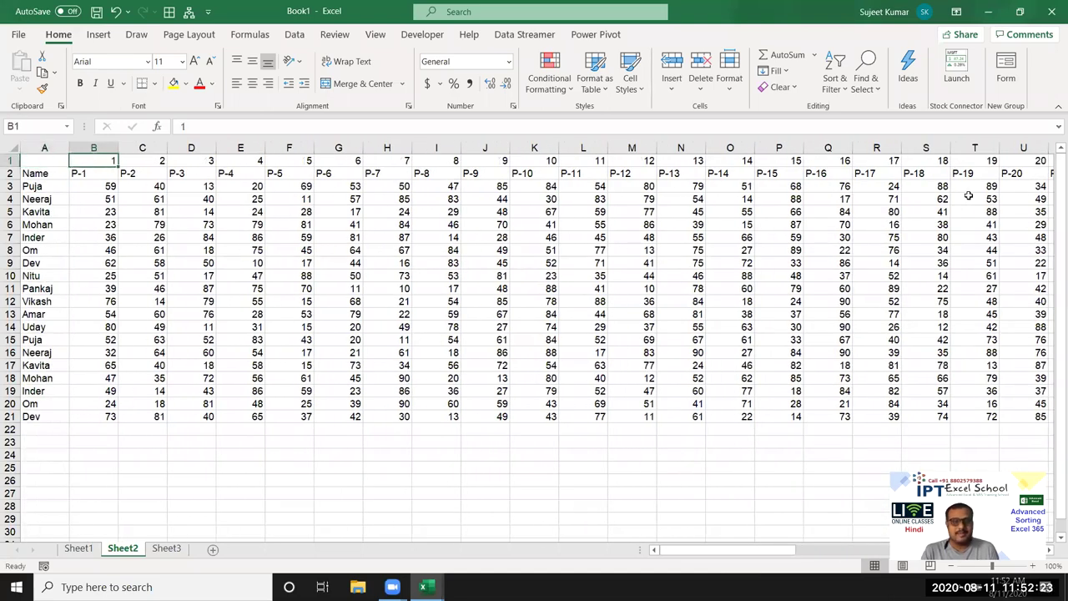
key("Right")
key("Down")
key("ctrl+Right")
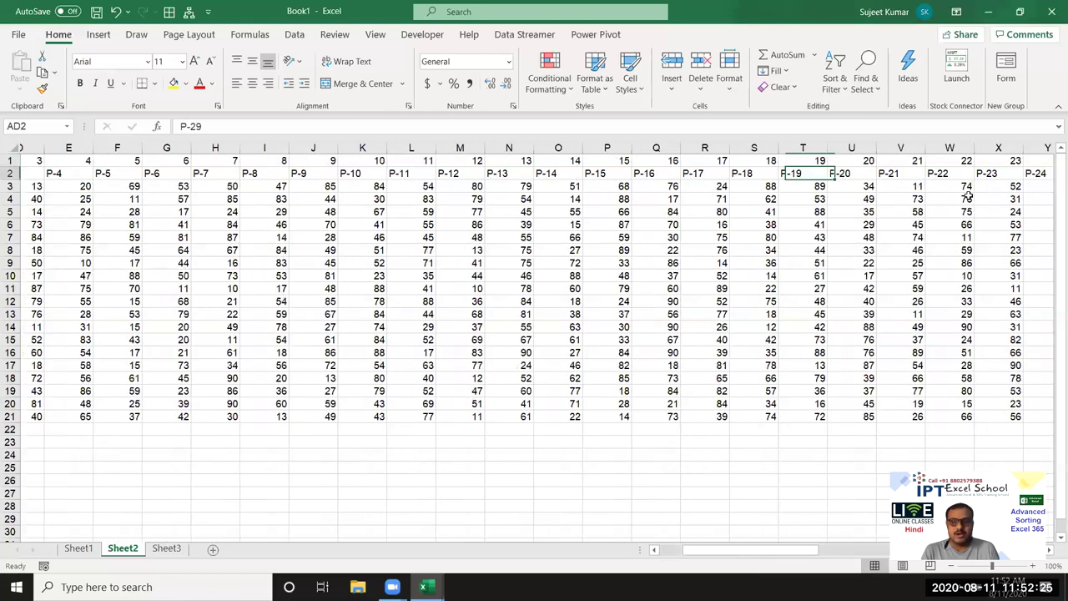
key("Up")
key("ctrl+Right")
key("Left")
key("Left")
key("ctrl+shift+Right")
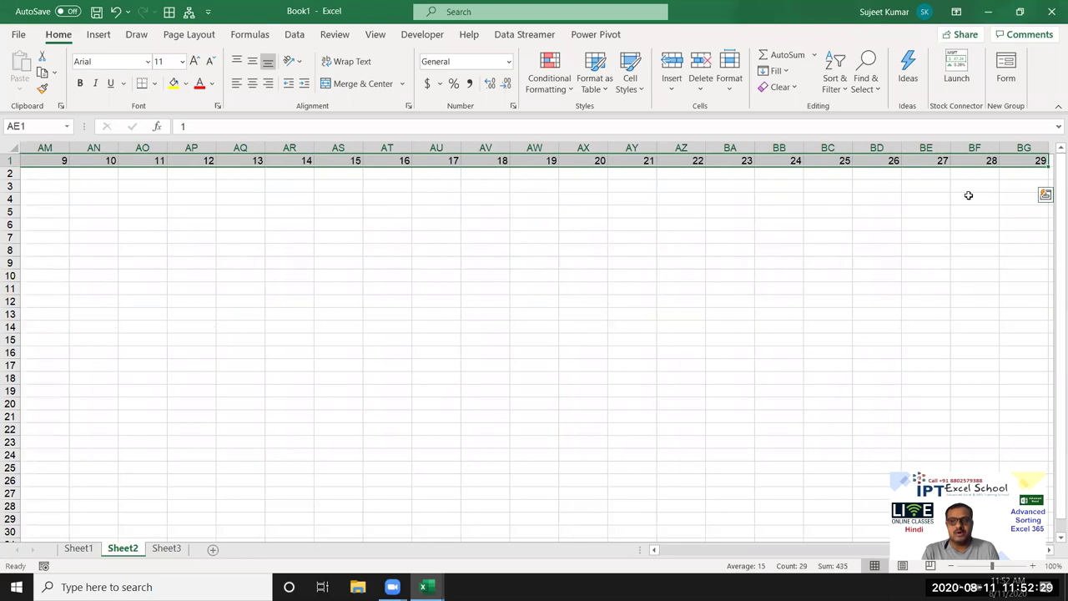
key("Left")
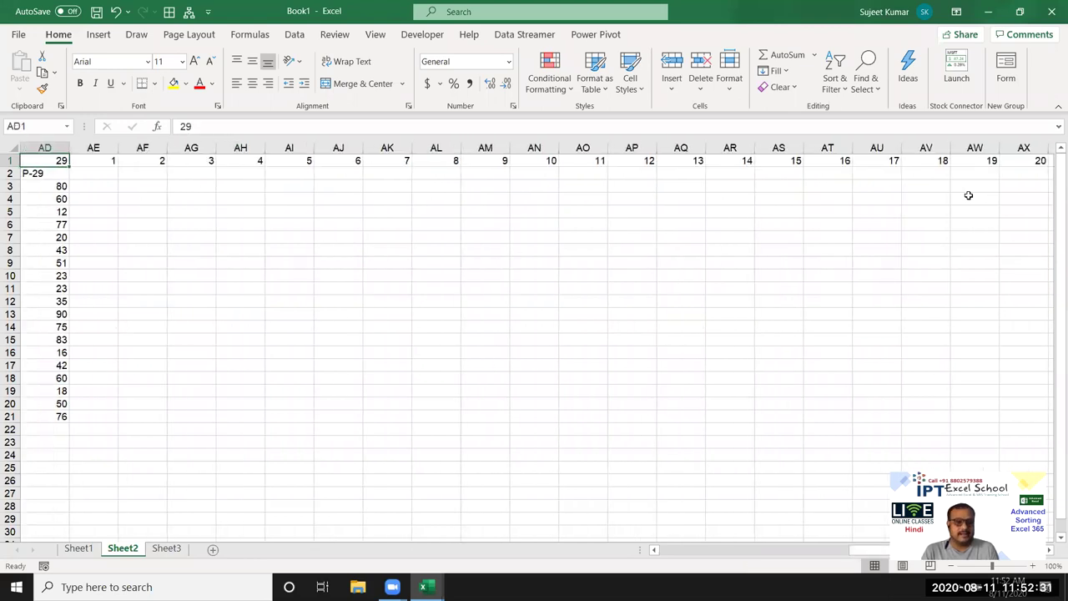
key("Down")
key("Right")
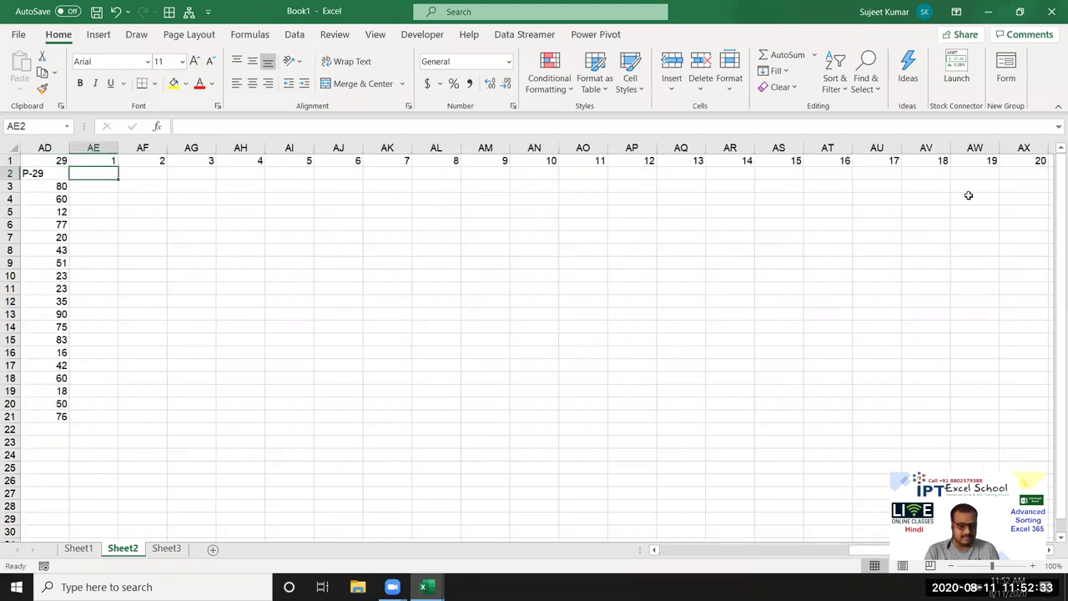
Enter % in AE2 and fill it across row 2 through BG2
type("%")
key("Return")
key("Up")
key("Up")
key("ctrl+Right")
key("Down")
key("ctrl+shift+Left")
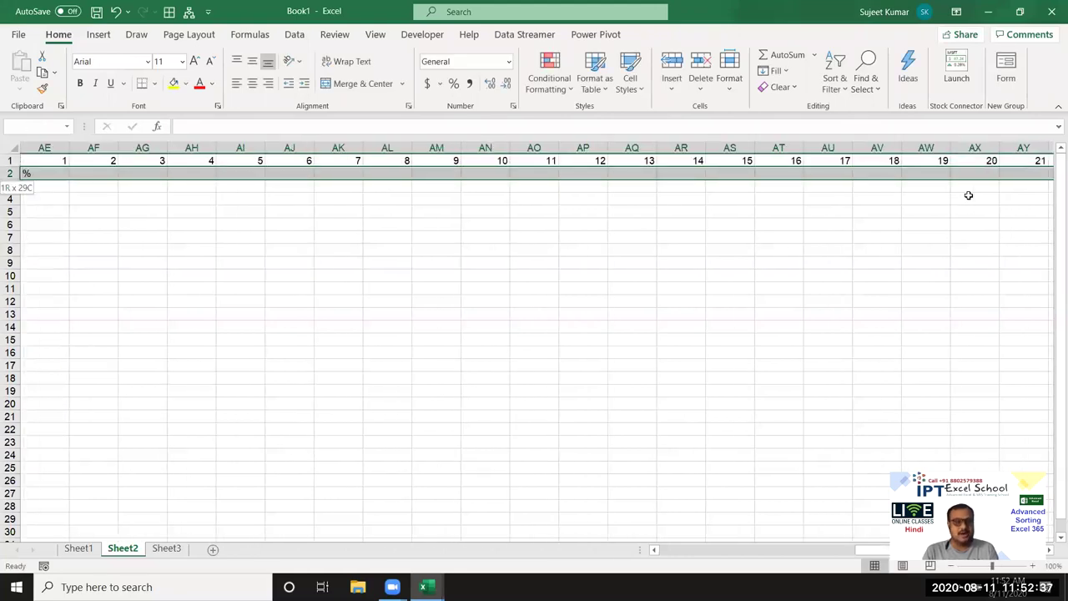
key("ctrl+r")
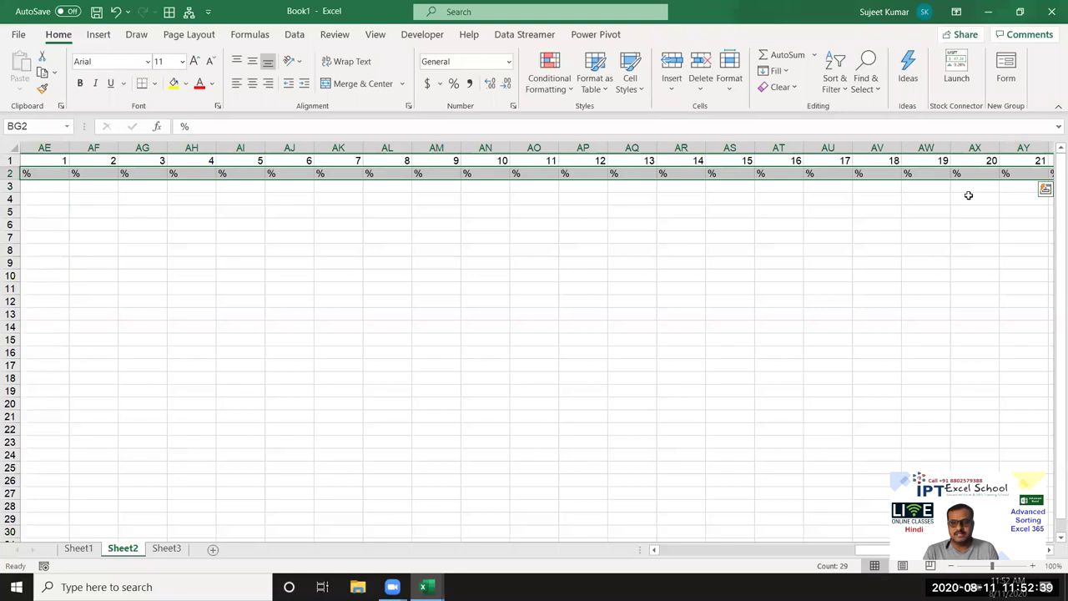
key("ctrl+q")
key("Escape")
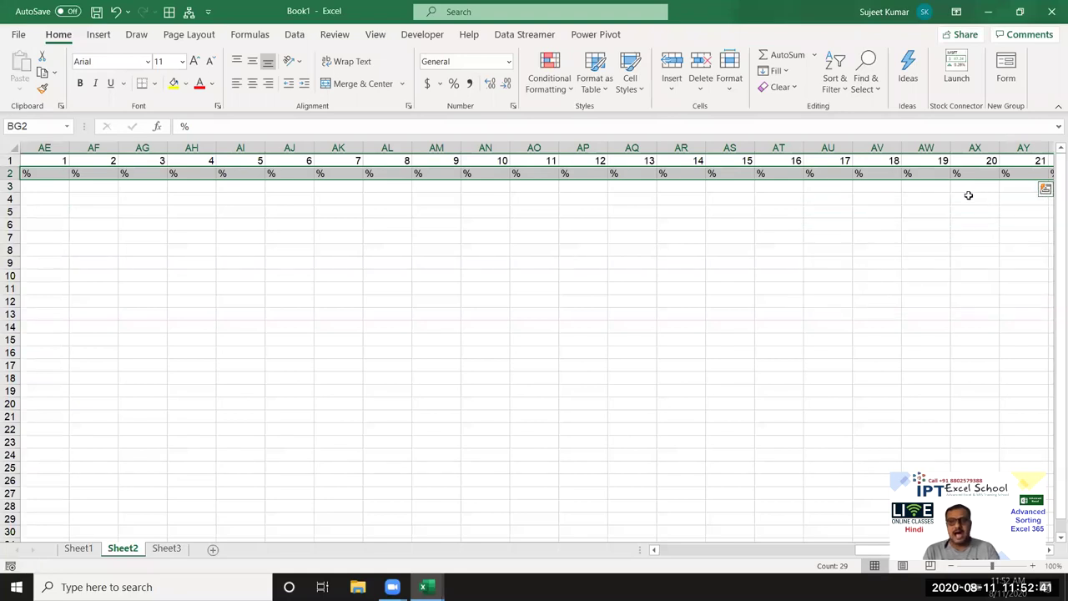
Select the whole table range B1:BG21
key("ctrl+Left")
key("Right")
key("Up")
key("shift+Down")
key("ctrl+shift+Right")
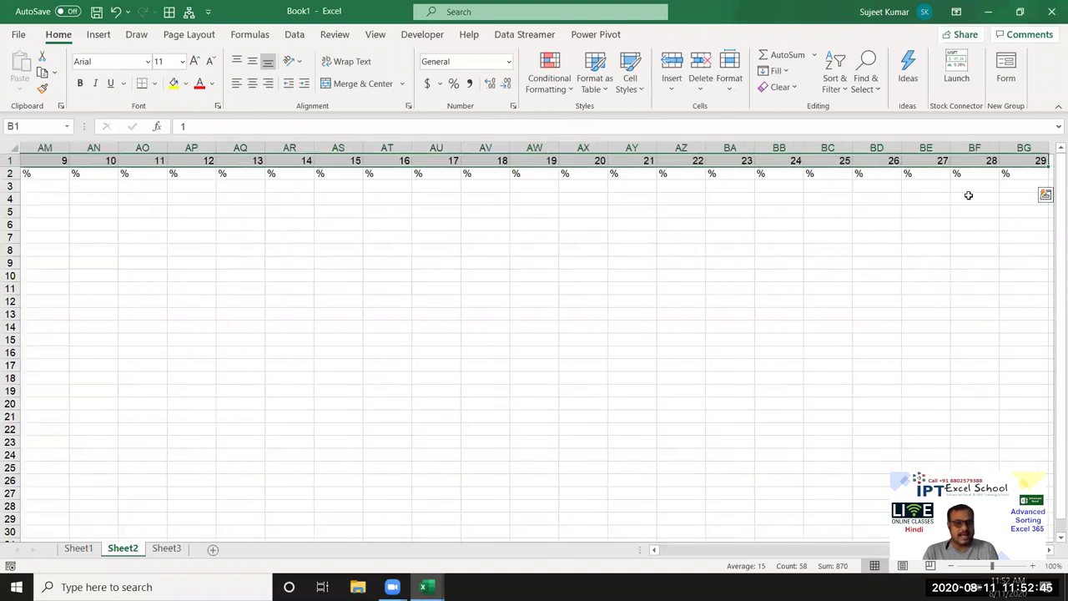
key("ctrl+shift+Left")
key("shift+Up")
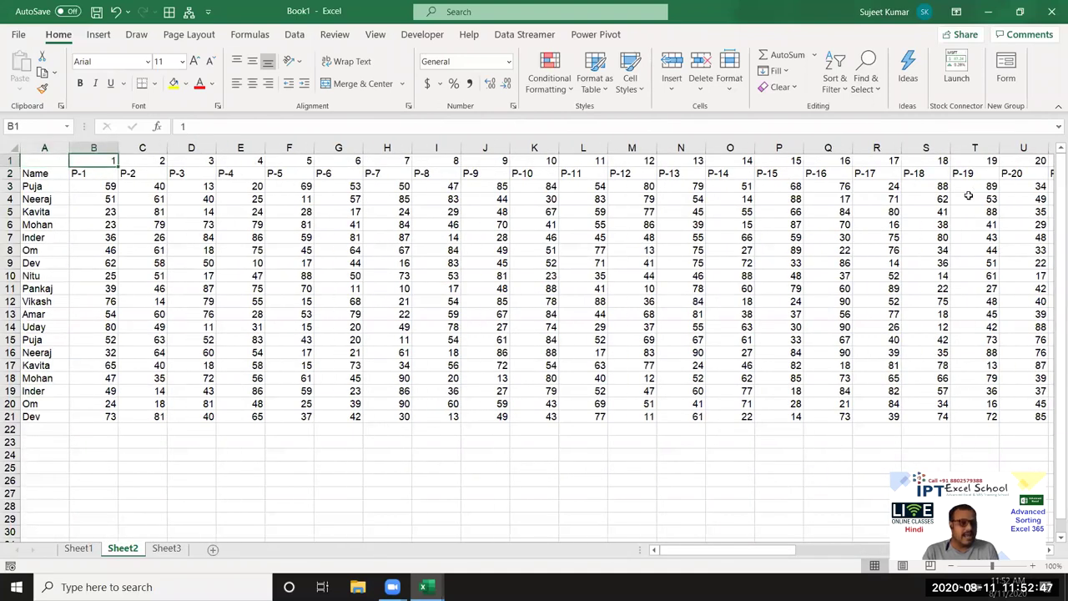
key("ctrl+shift+Right")
key("shift+Down")
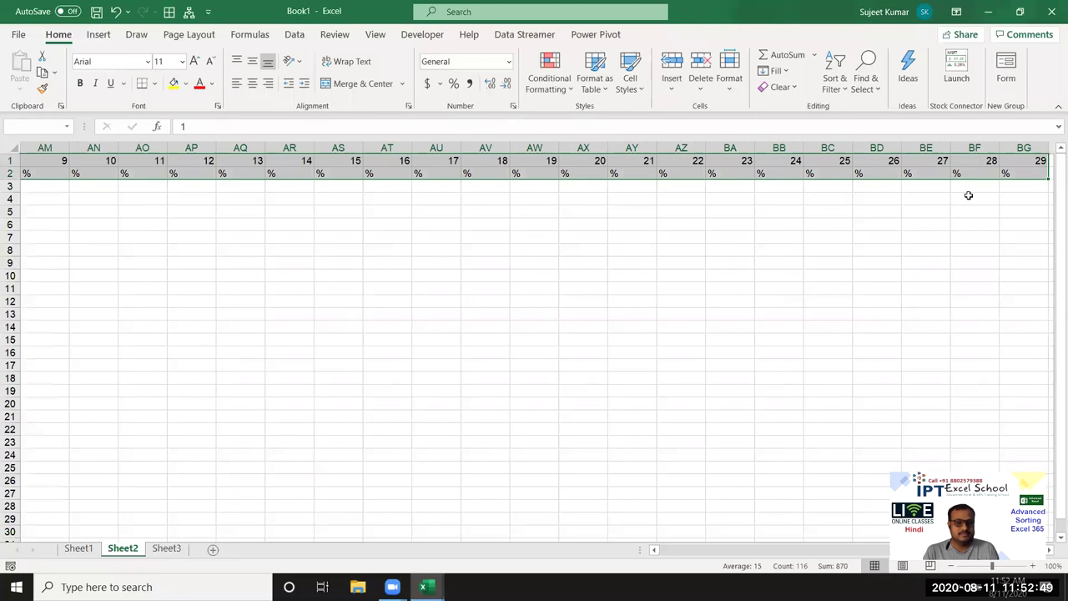
key("shift+Down")
key("shift+Down")
key("shift+Down")
key("shift+Down")
key("shift+Down")
key("shift+Down")
key("shift+Down")
key("shift+Down")
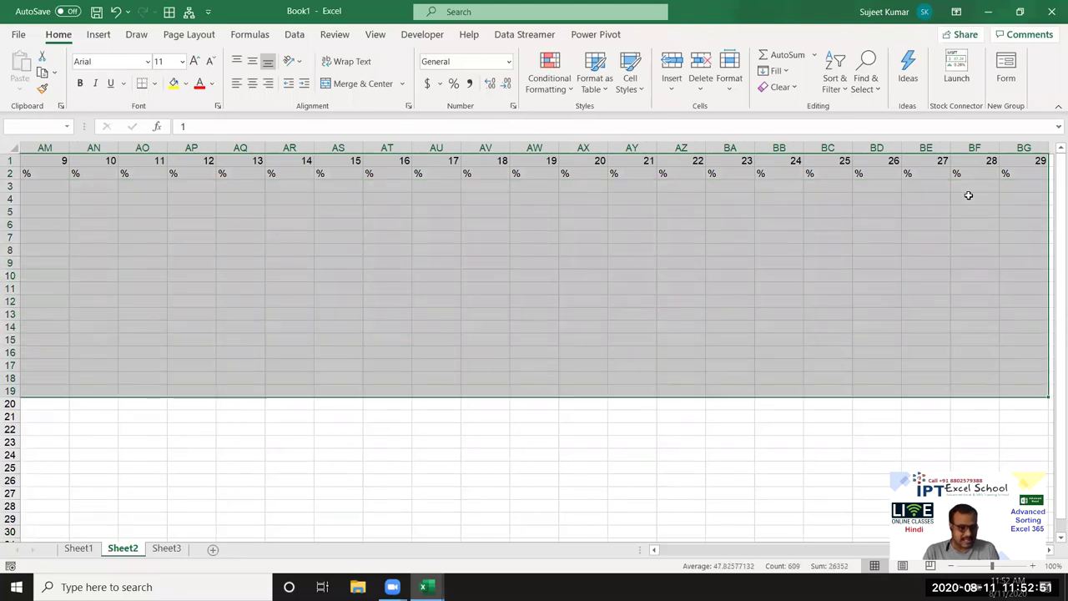
key("shift+Down")
key("shift+Down")
In Custom Sort options, switch the orientation to sort left to right
left_click(834, 79)
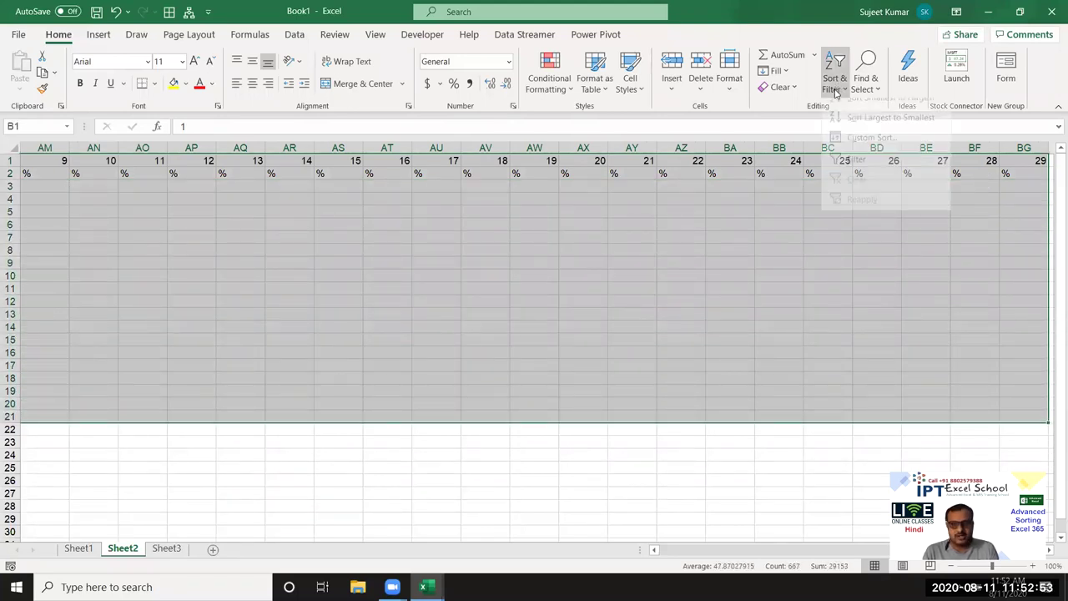
left_click(848, 148)
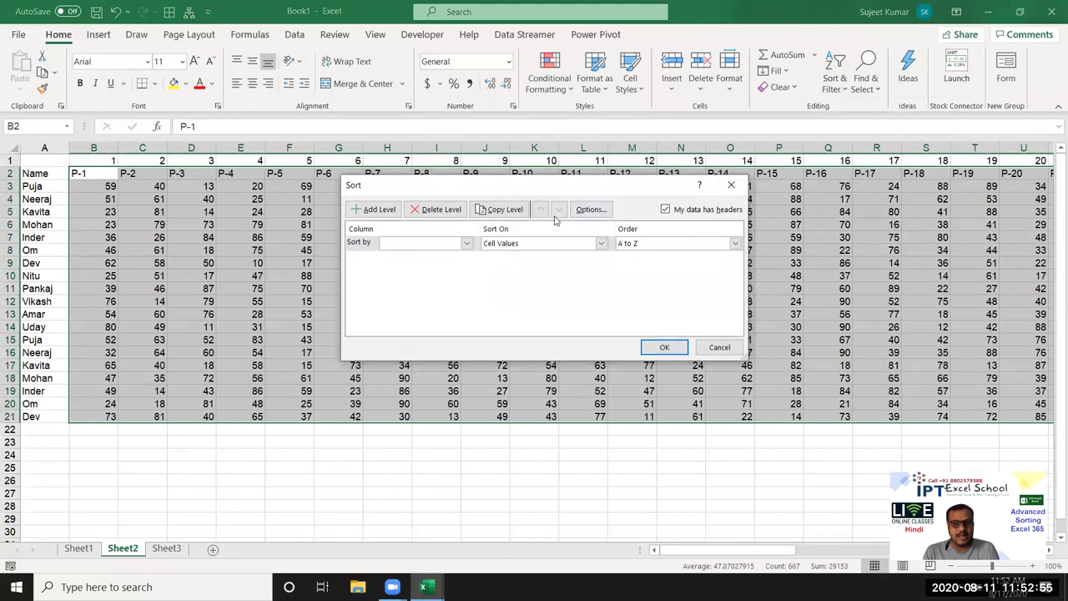
left_click(589, 209)
left_click(528, 282)
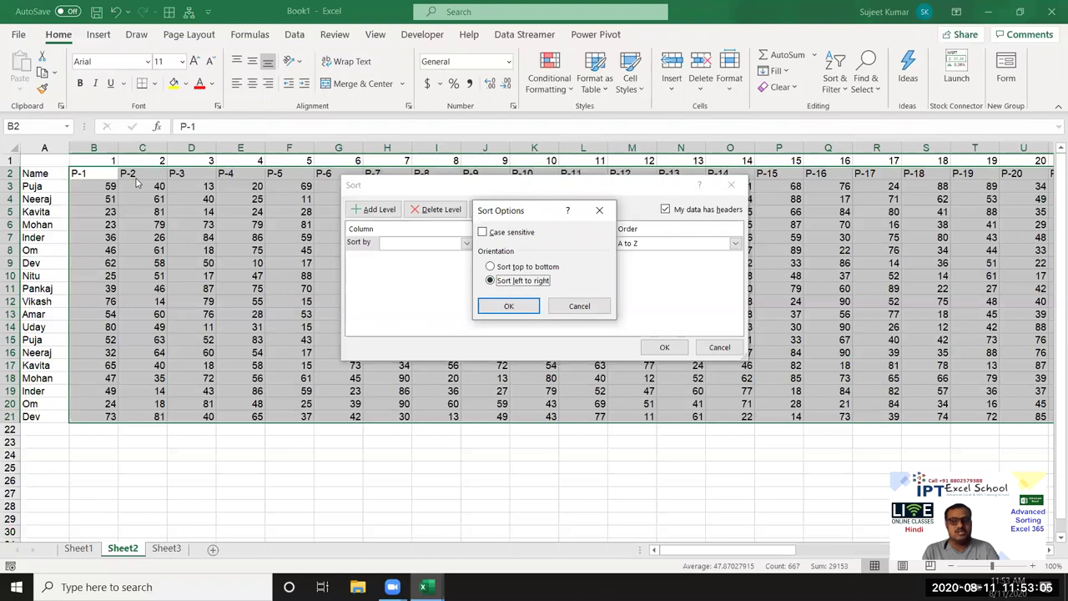
left_click(510, 307)
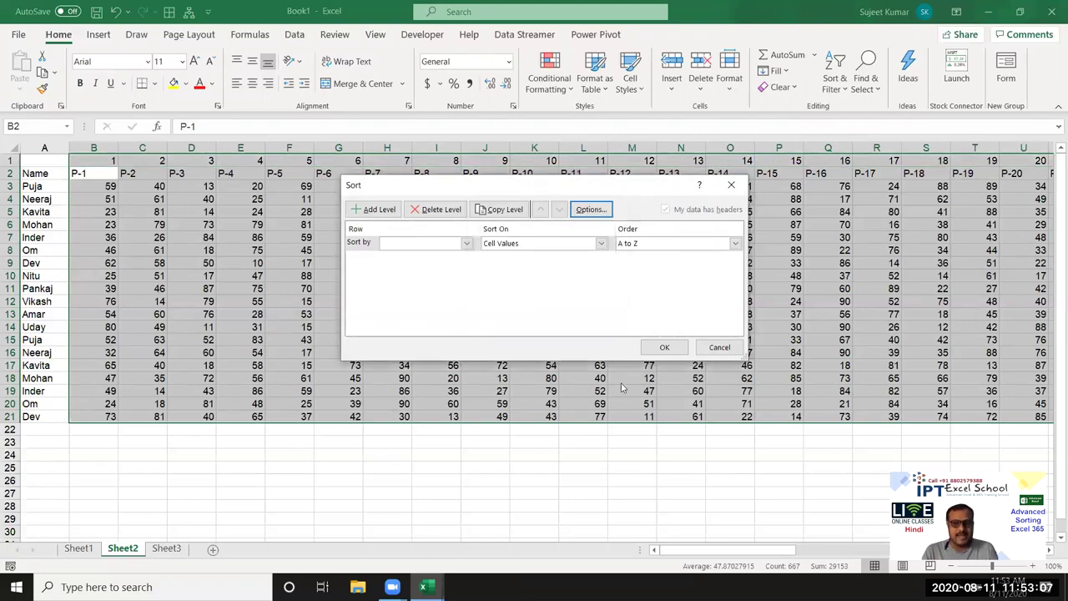
Sort by Row 1, smallest to largest, and apply the sort
left_click(667, 347)
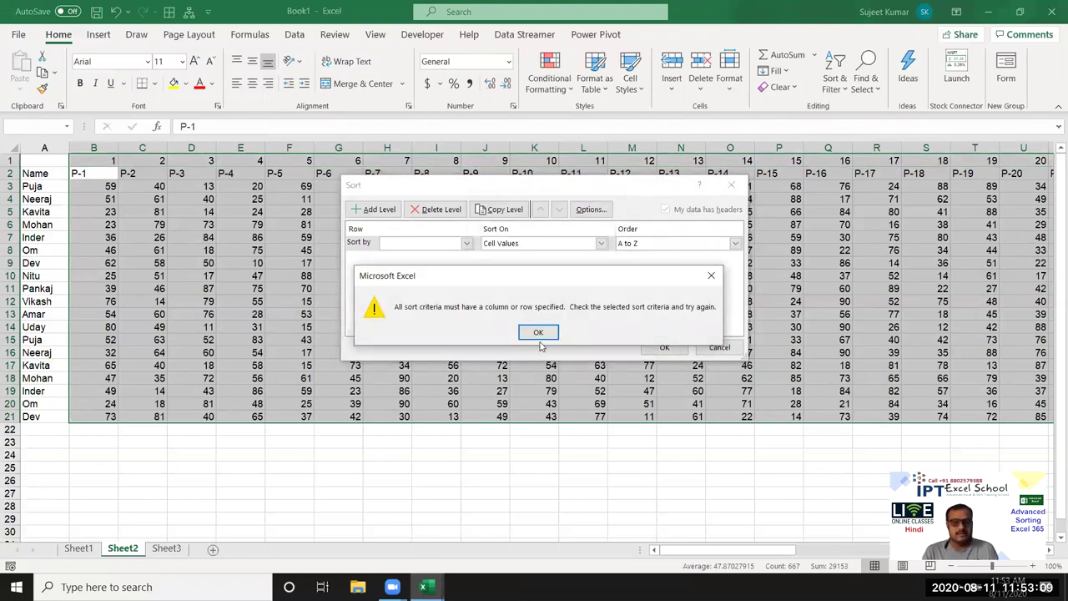
left_click(538, 332)
left_click(466, 242)
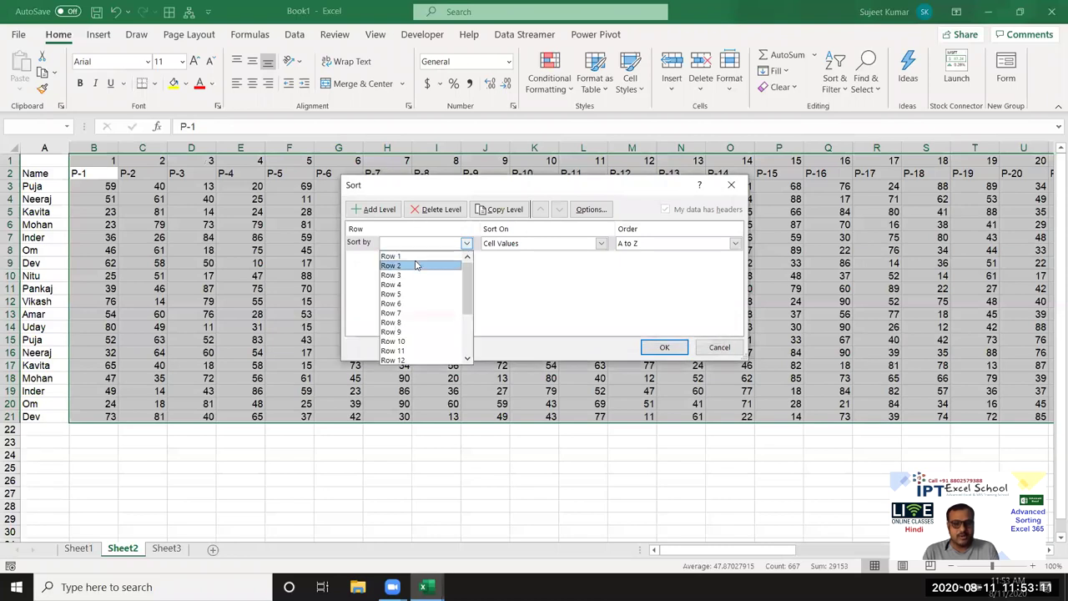
left_click(416, 265)
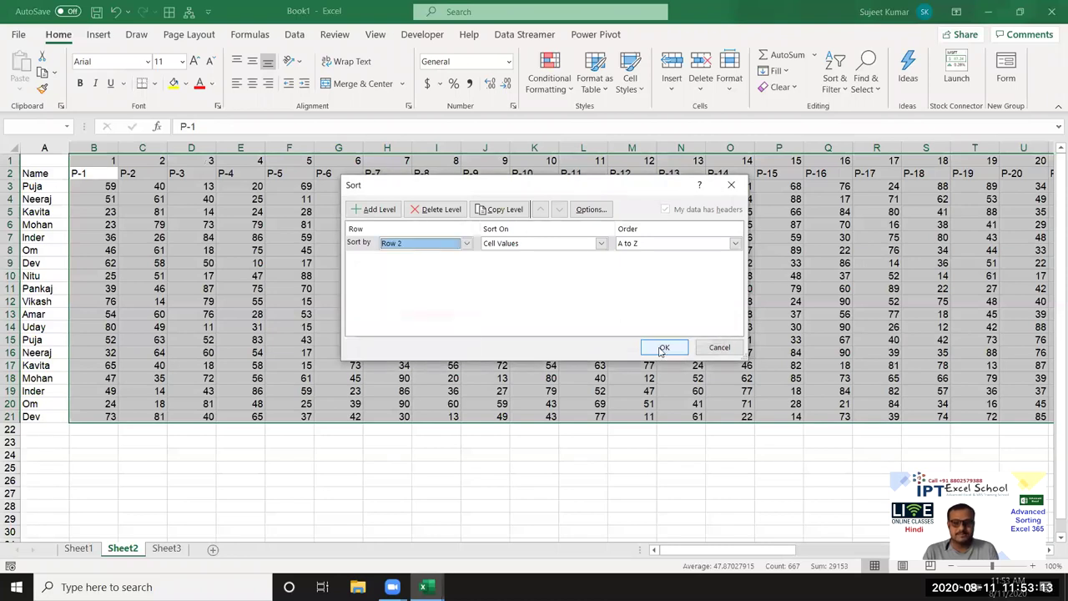
left_click(441, 244)
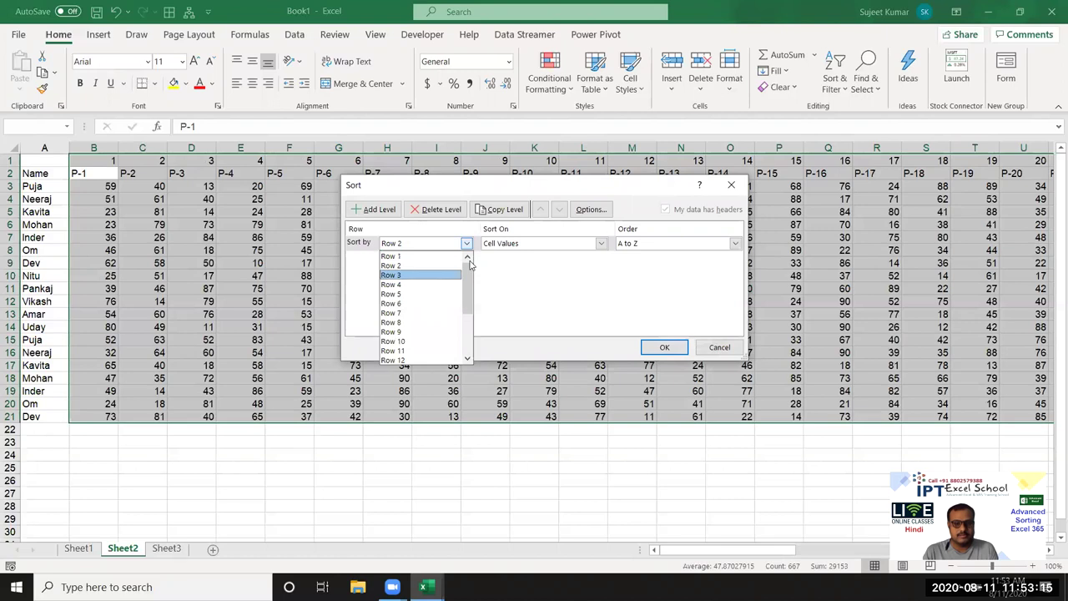
left_click(400, 256)
left_click(655, 348)
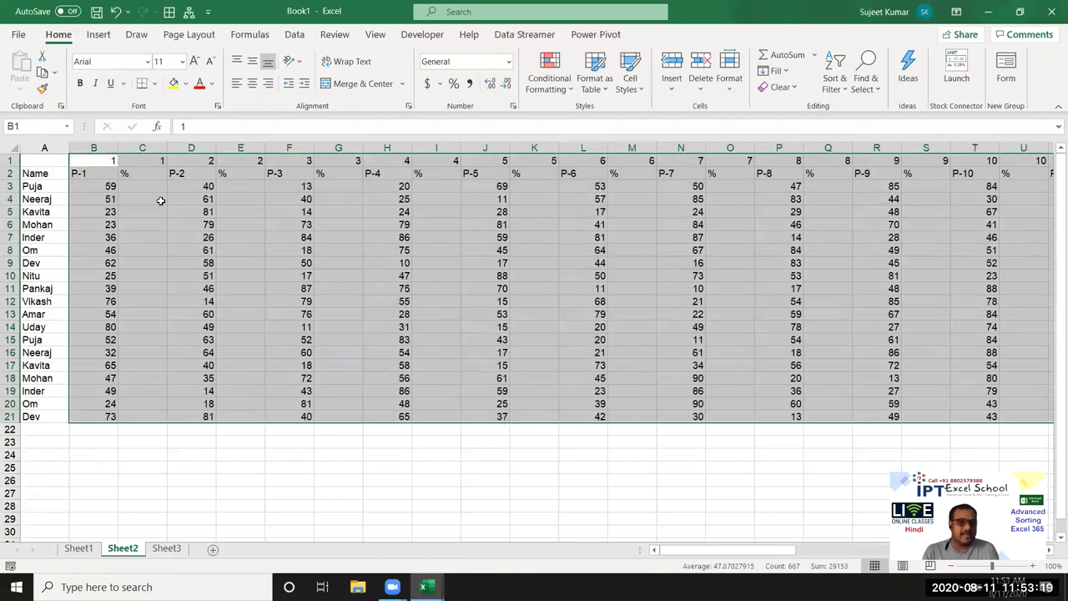
left_click(102, 173)
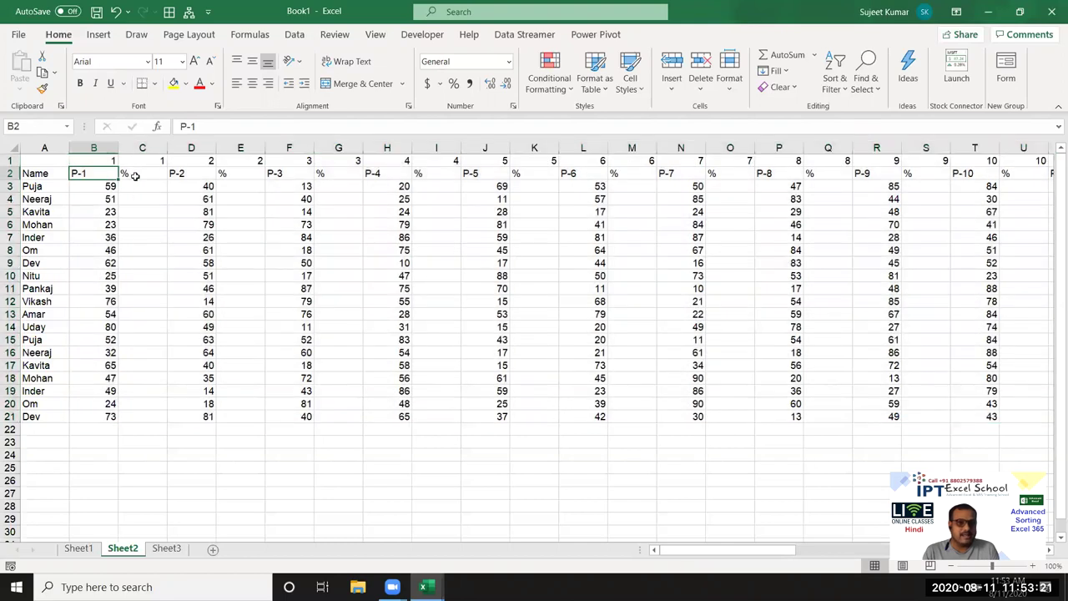
left_click_drag(134, 175, 147, 292)
left_click(140, 174)
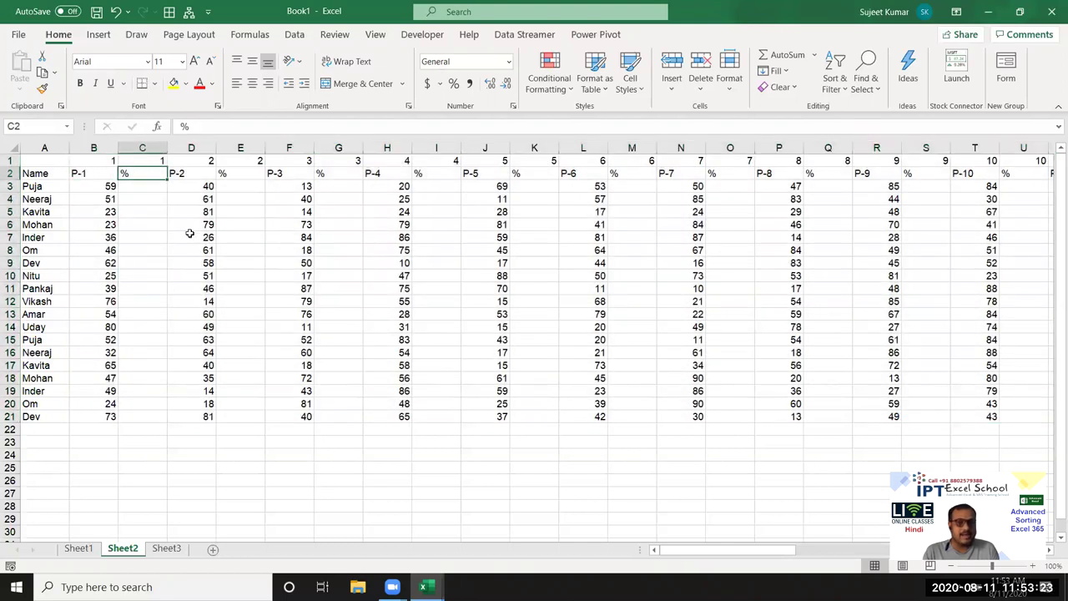
left_click(227, 173)
left_click(320, 173)
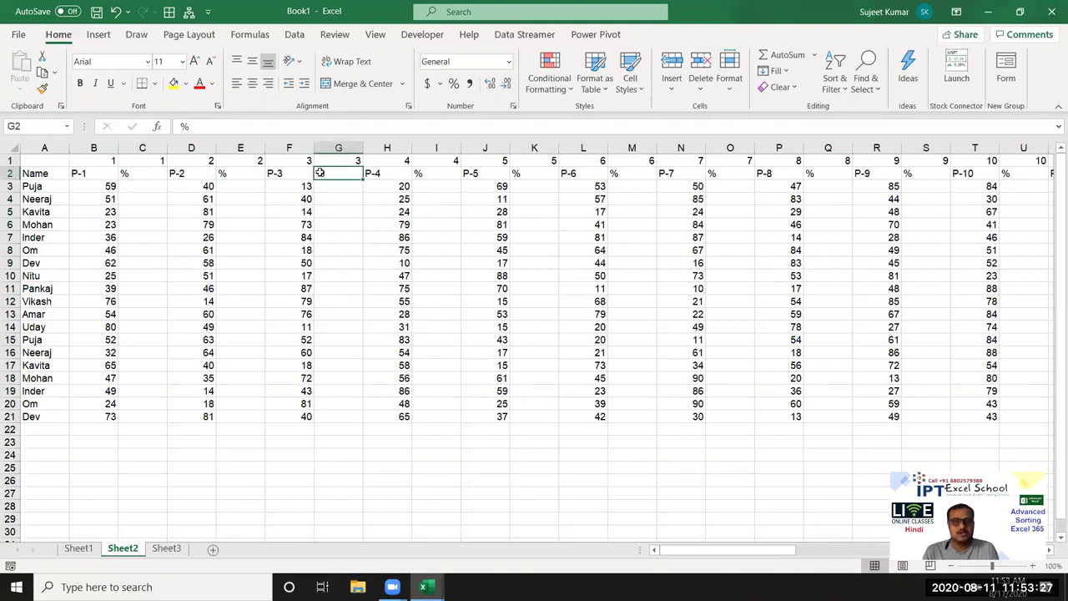
left_click(232, 173)
left_click(321, 173)
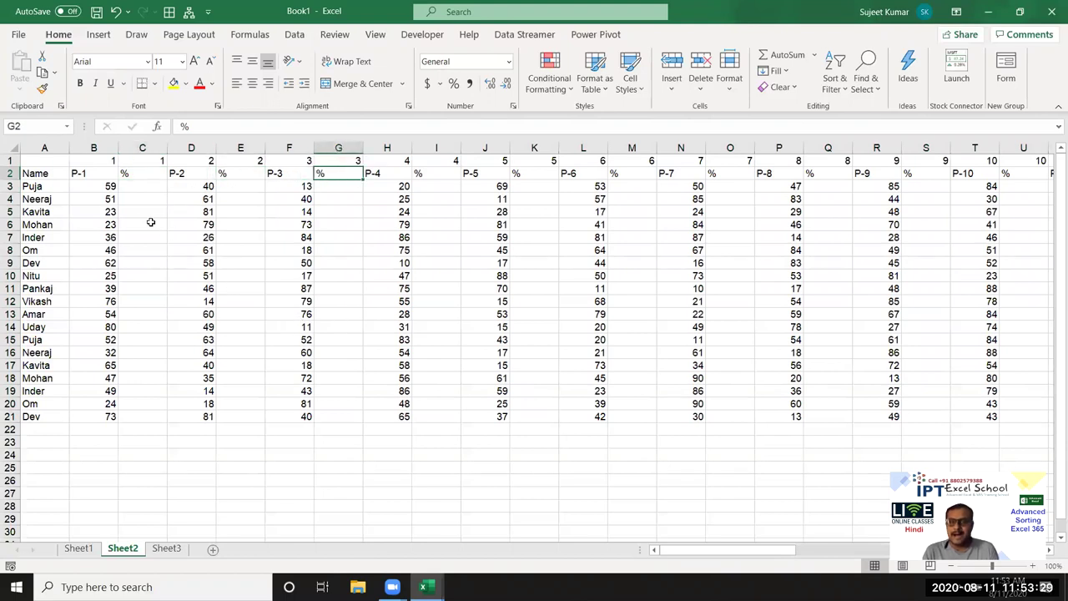
left_click(142, 185)
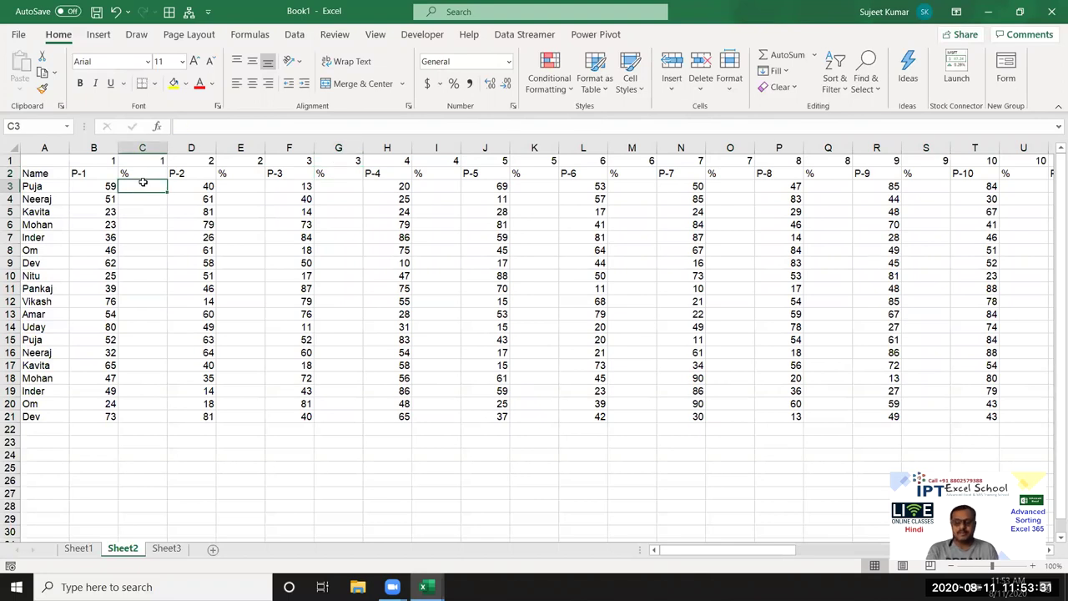
type("=")
key("Left")
type("/")
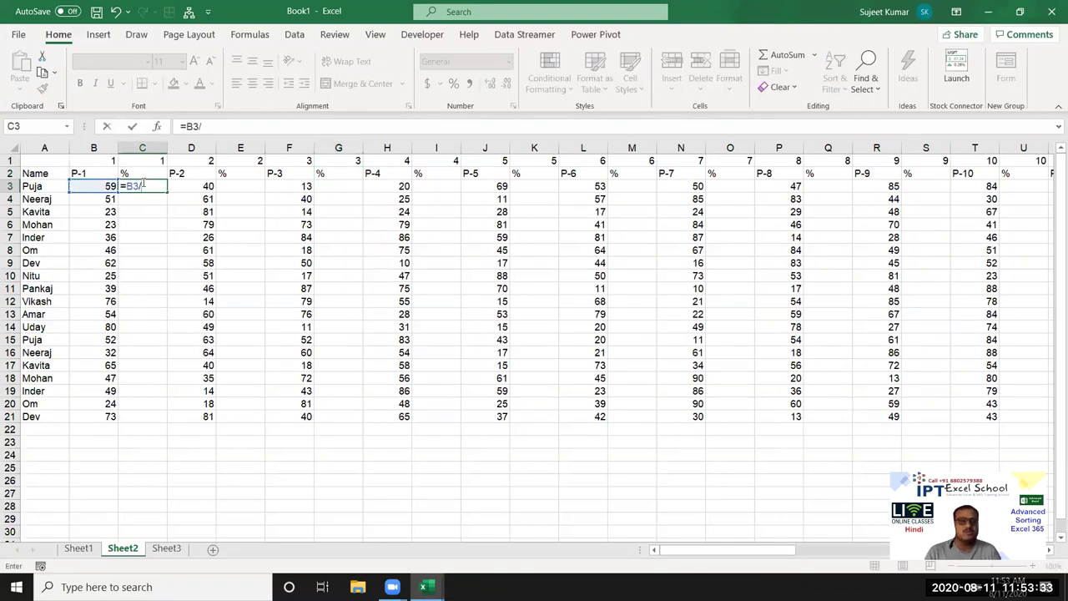
key("Escape")
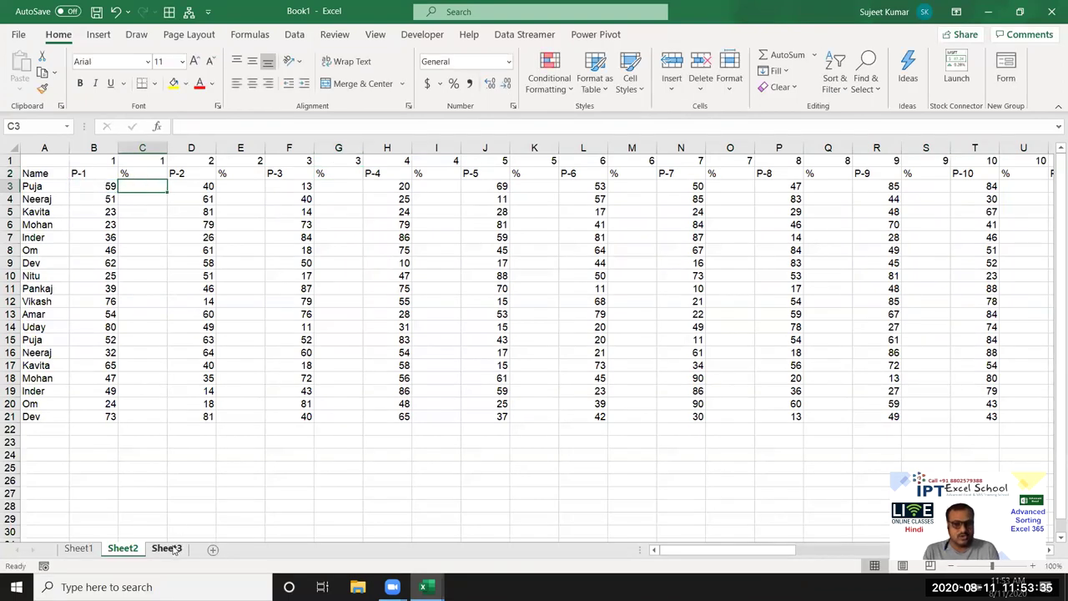
On Sheet3, select D6:K15 and fill all 80 cells with 8524
left_click(167, 548)
left_click_drag(176, 225, 556, 345)
type("23665")
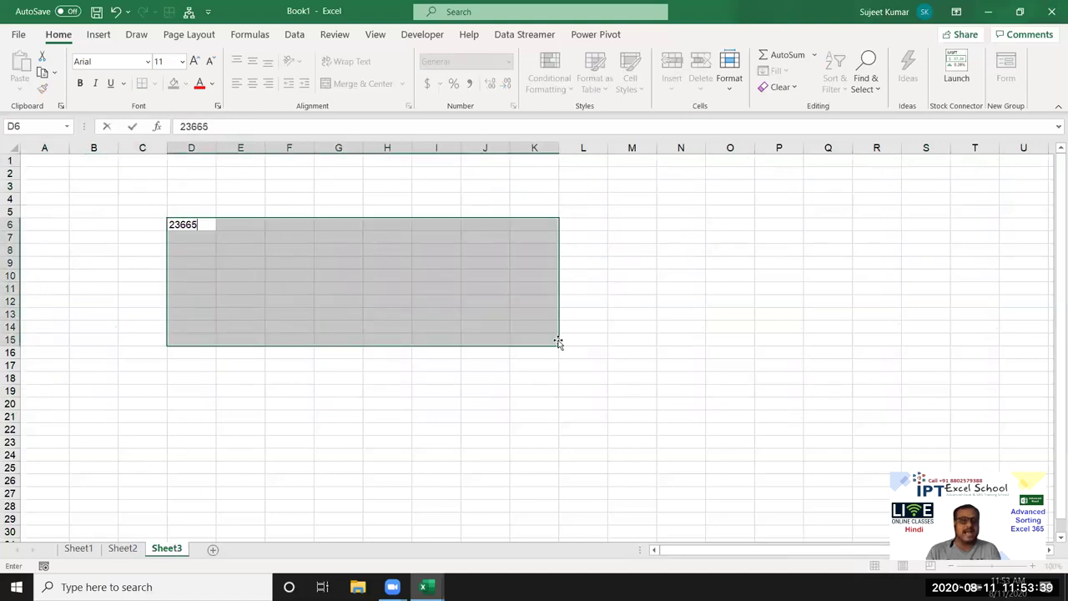
key("Return")
type("8524")
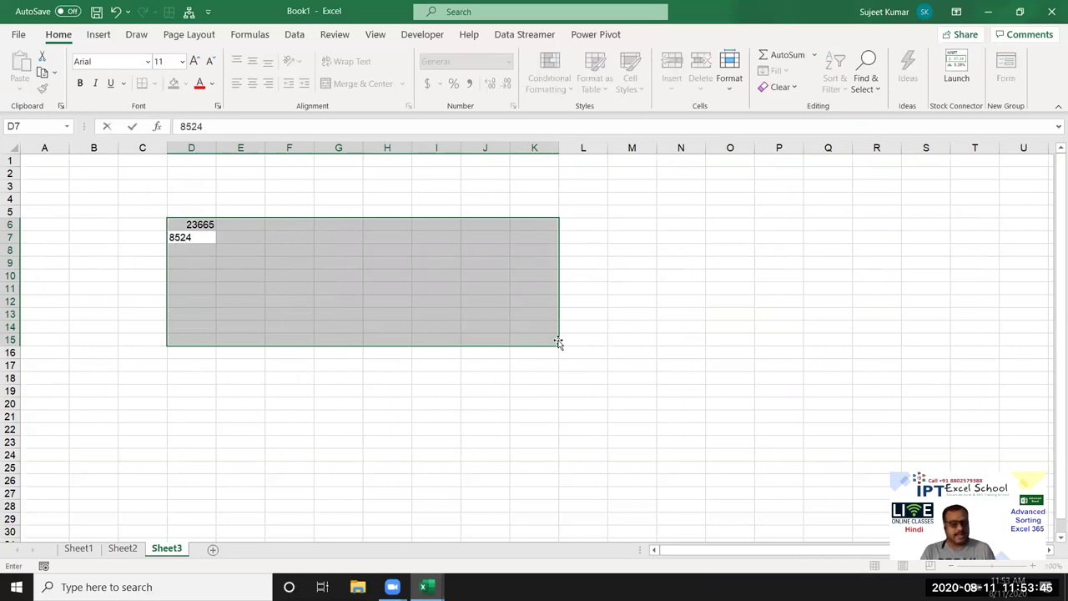
key("ctrl+Return")
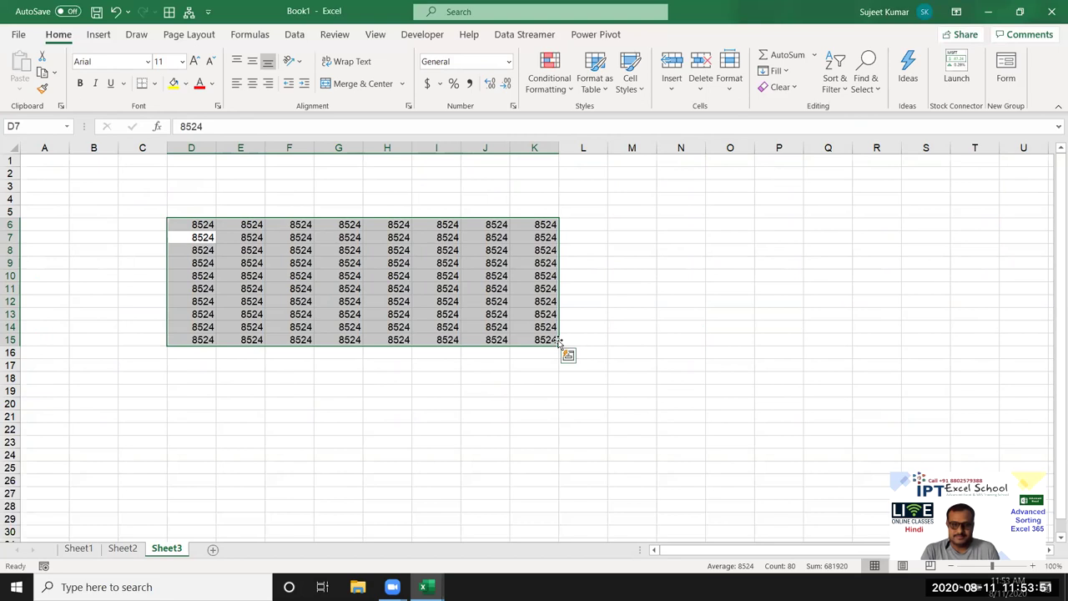
Back on Sheet2, drag-select the empty % cells in columns C, E and G, then deselect
left_click(134, 551)
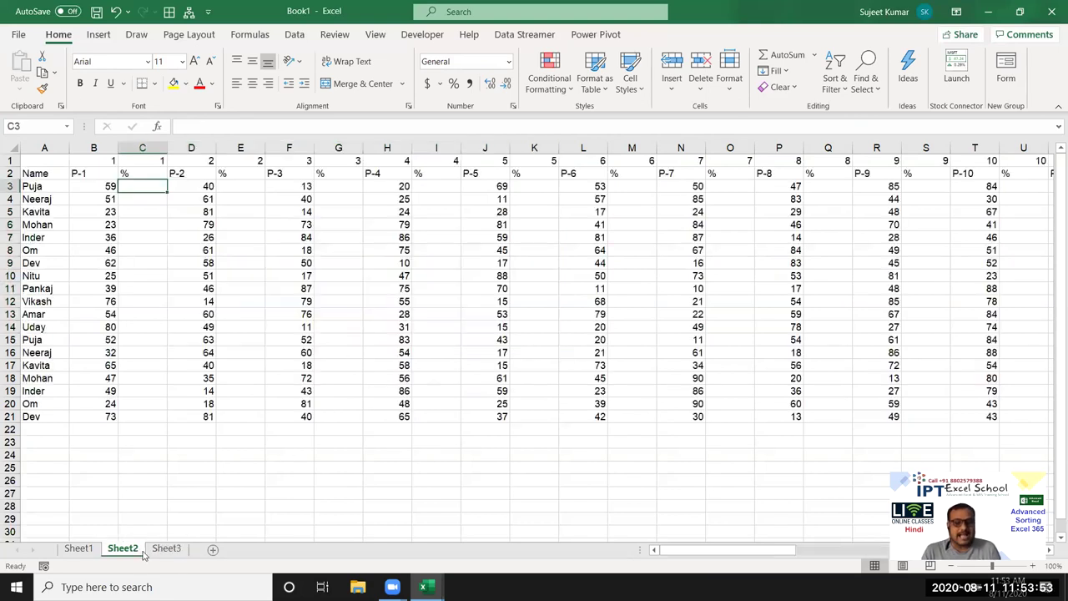
left_click_drag(143, 187, 137, 415)
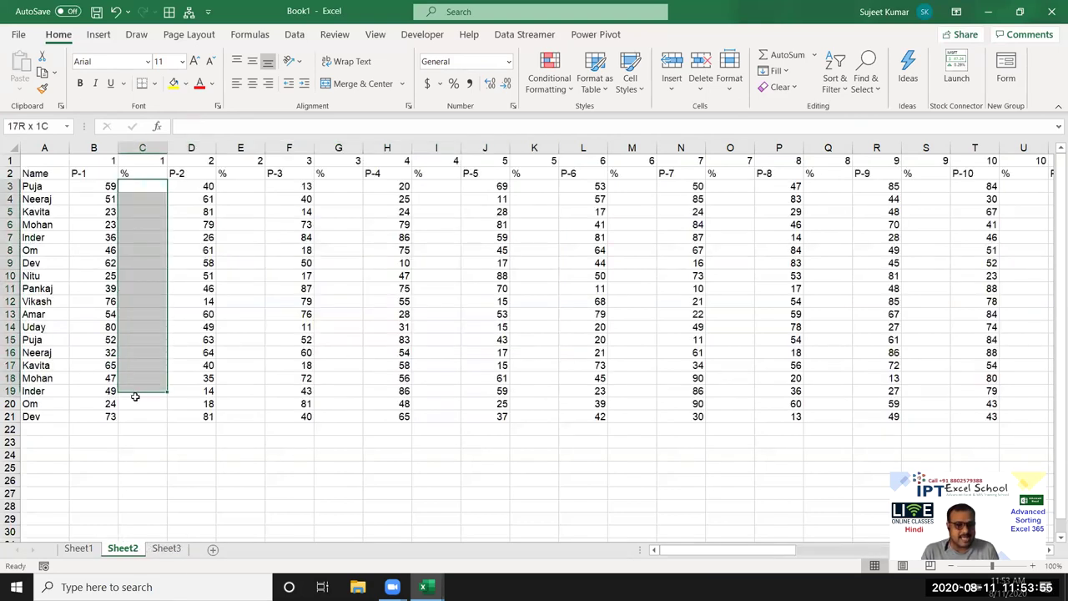
left_click_drag(241, 186, 251, 414)
left_click_drag(337, 186, 338, 411)
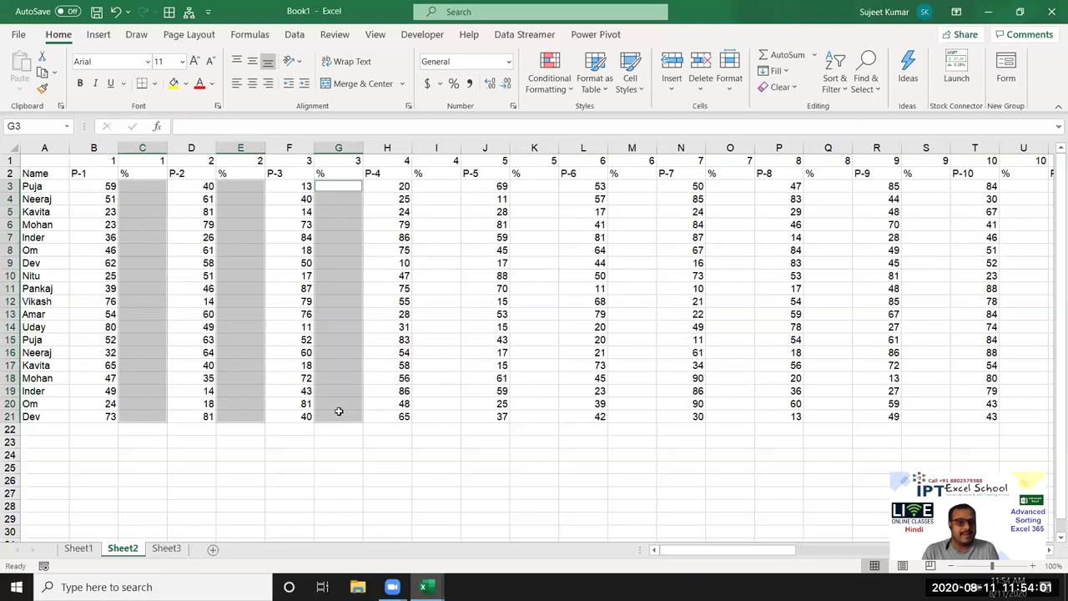
left_click(140, 189)
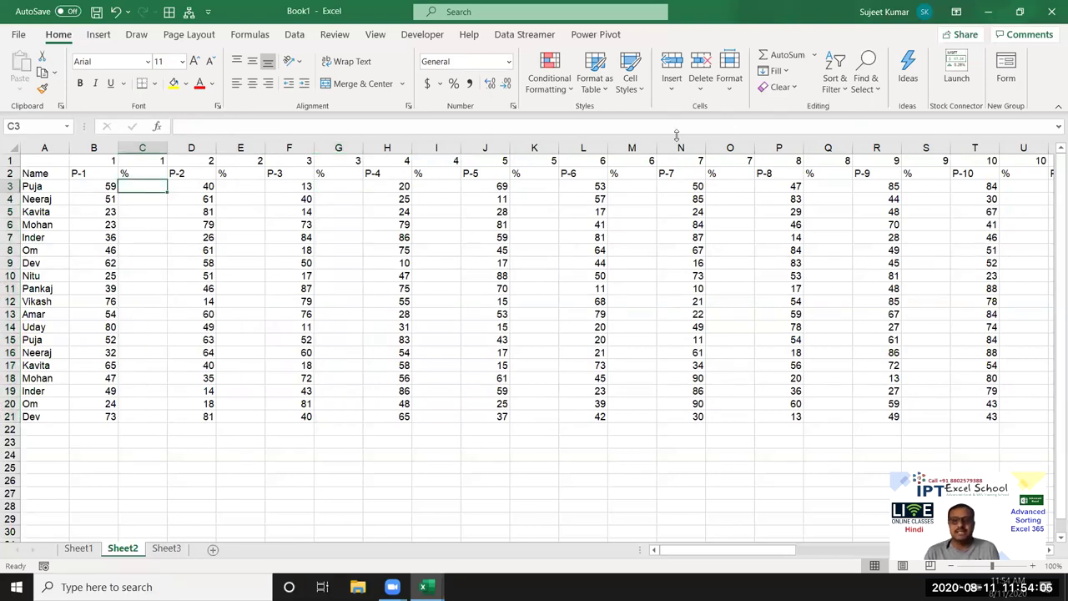
Use Find & Select > Go To Special > Blanks to select all empty cells
left_click(836, 92)
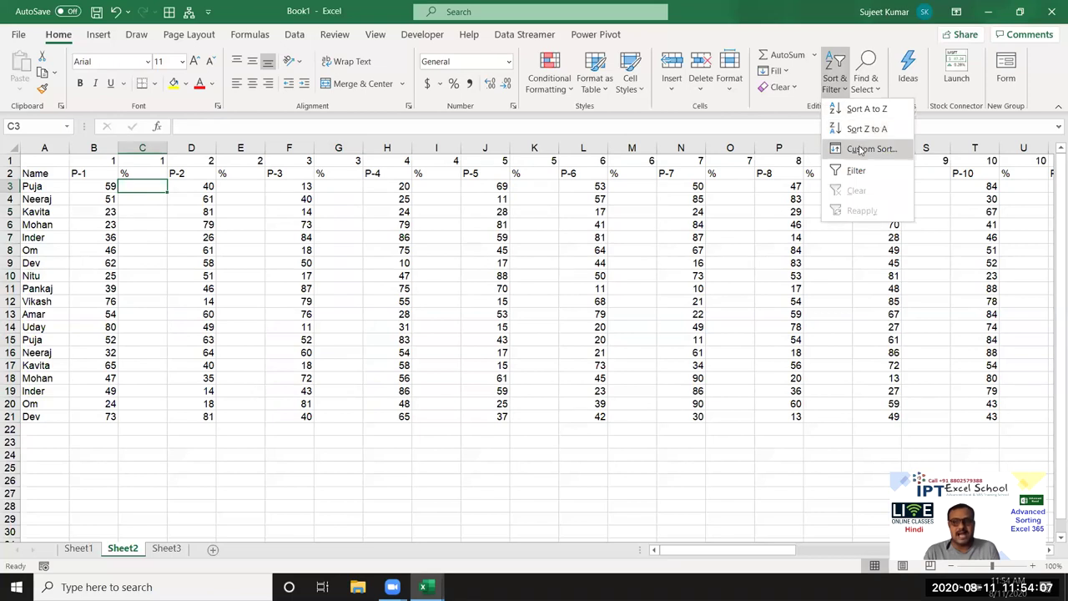
left_click(865, 76)
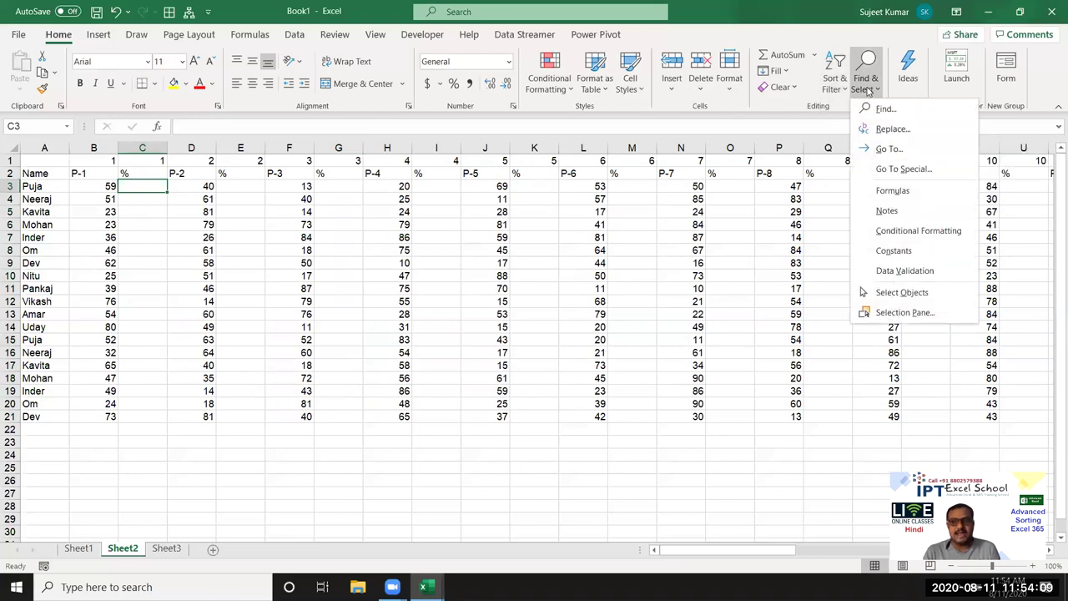
left_click(901, 169)
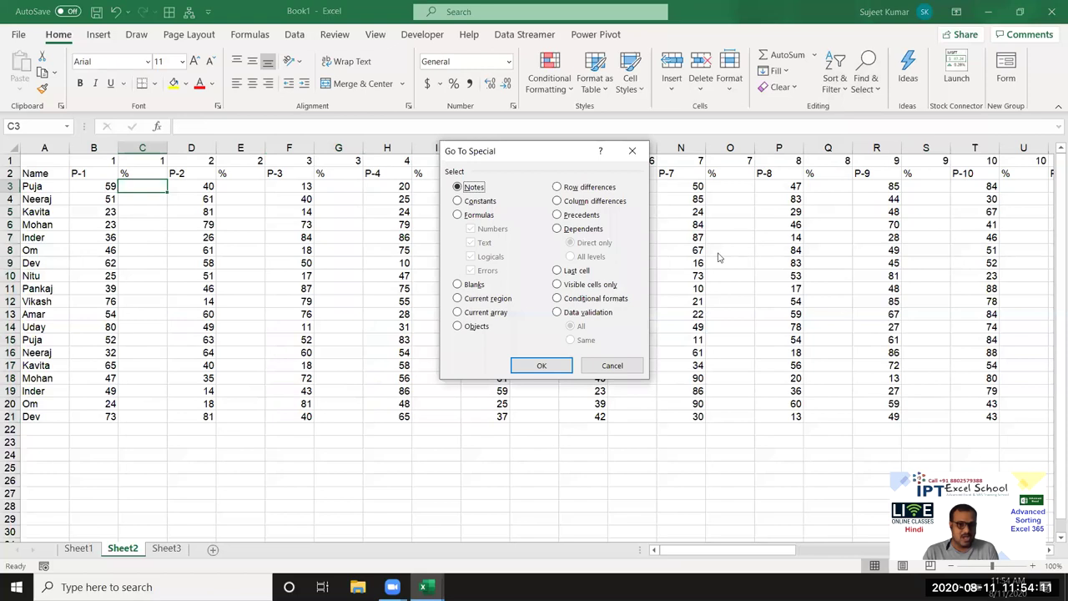
left_click(472, 285)
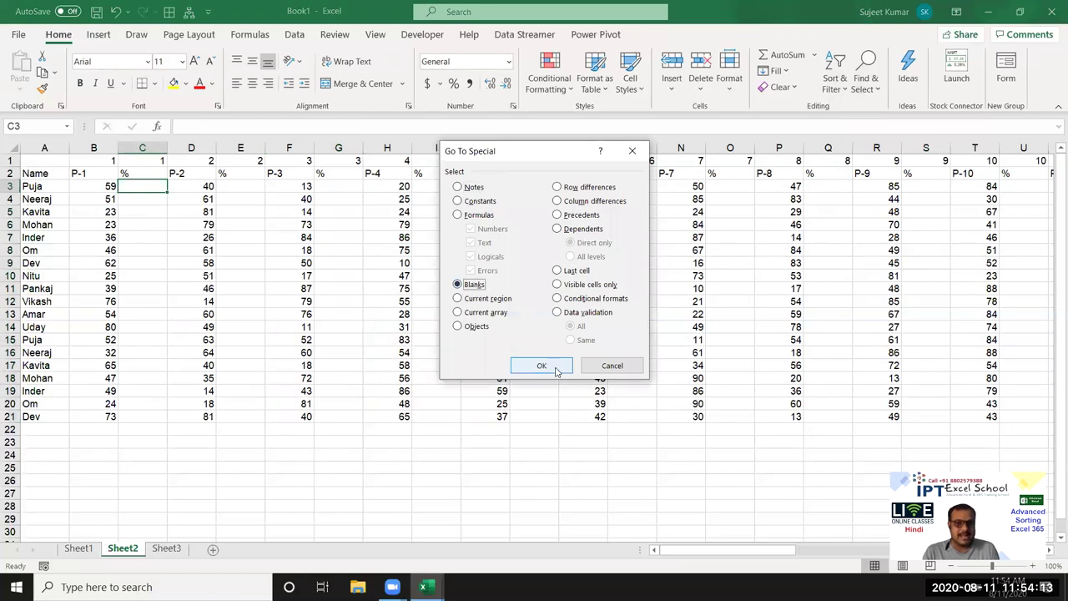
left_click(555, 368)
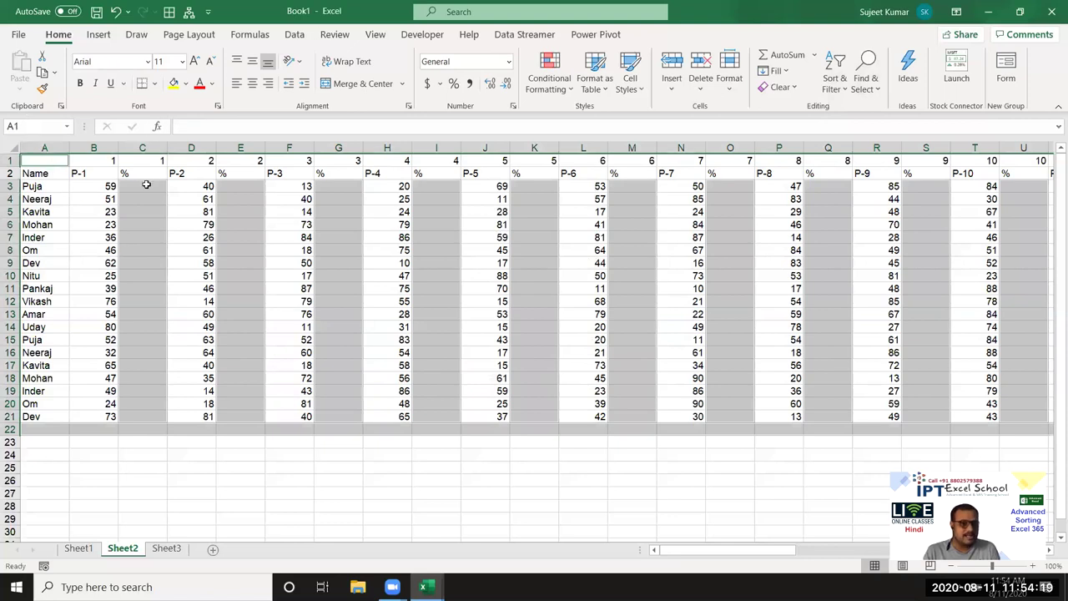
Enter =B3/70 in C3 and fill it into every selected blank cell
key("Return")
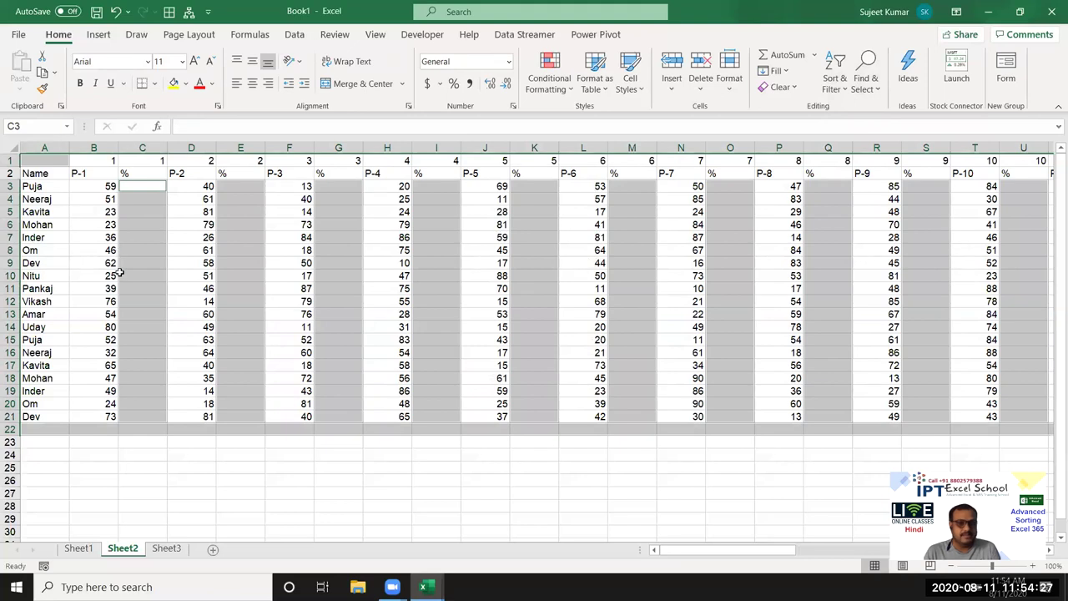
type("=")
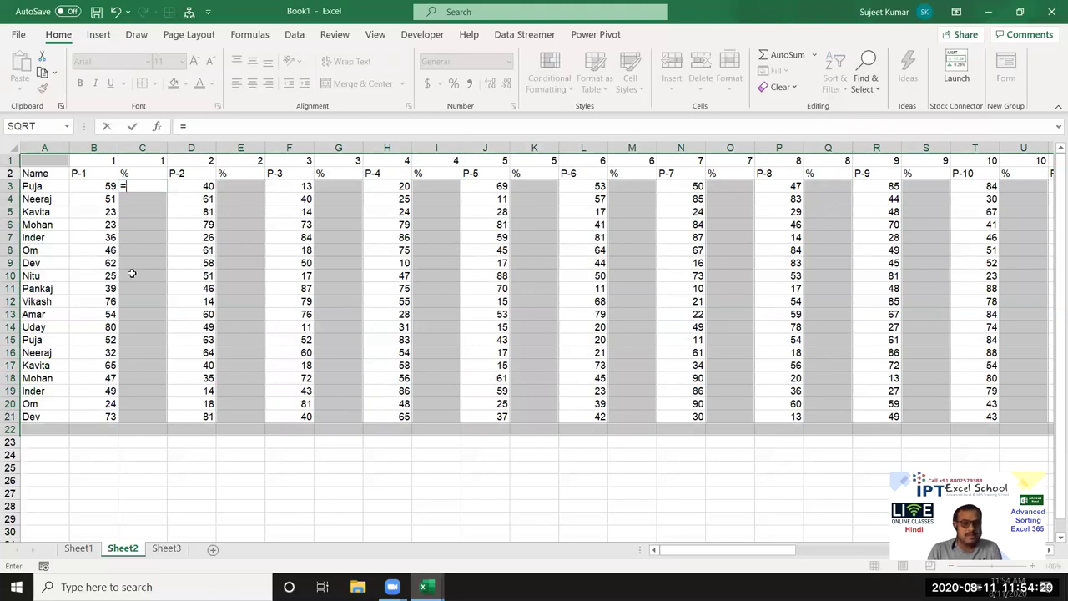
key("Left")
type("/7")
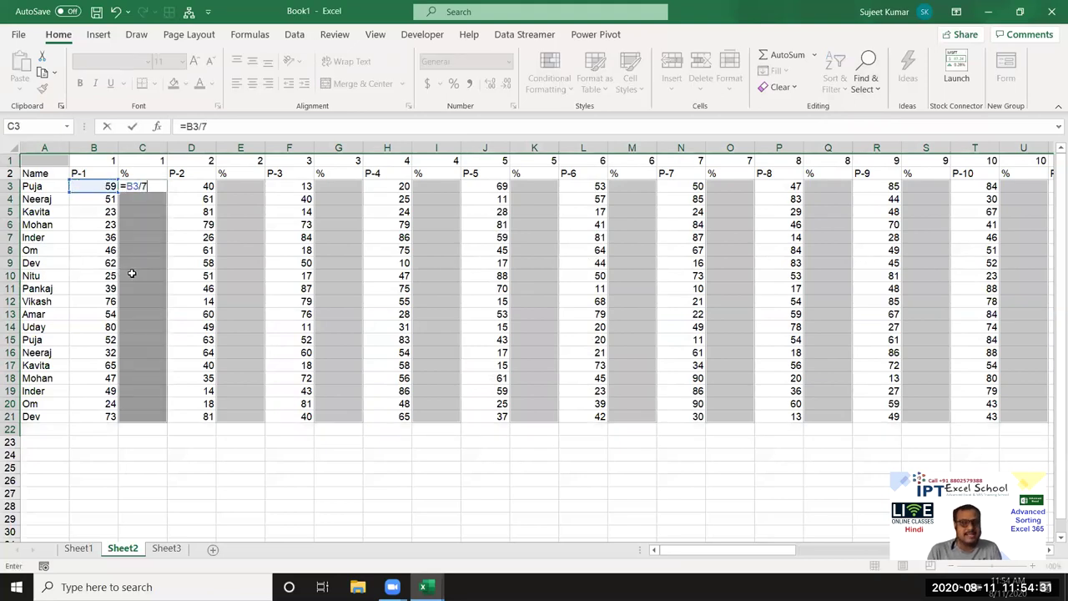
type("0")
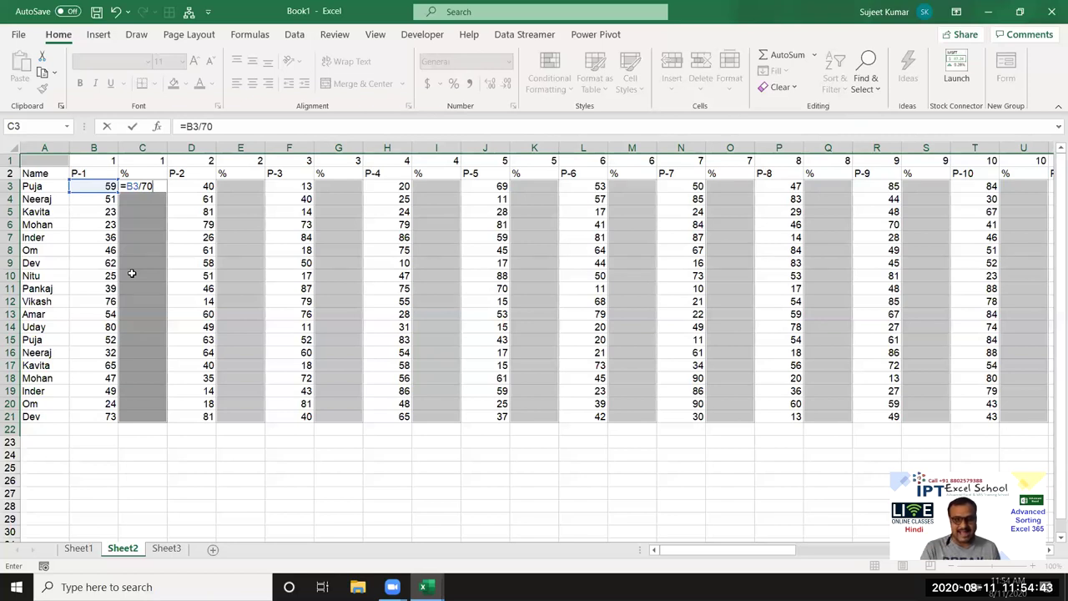
key("ctrl+Return")
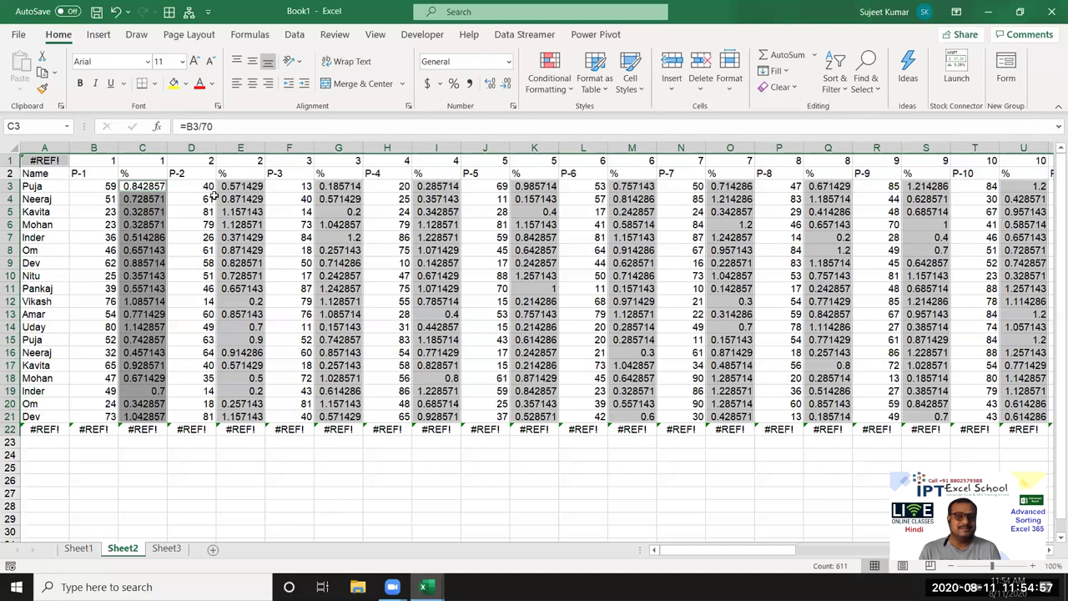
Apply Percent Style to the ratios, then delete row 1 and the #REF! error row
left_click(453, 83)
left_click(401, 284)
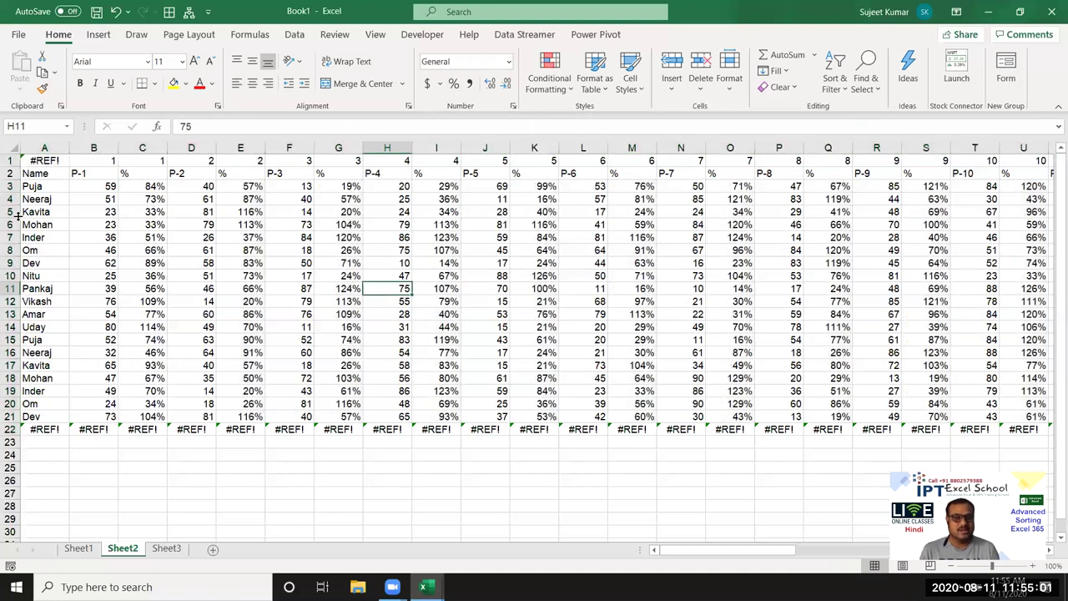
left_click(11, 160)
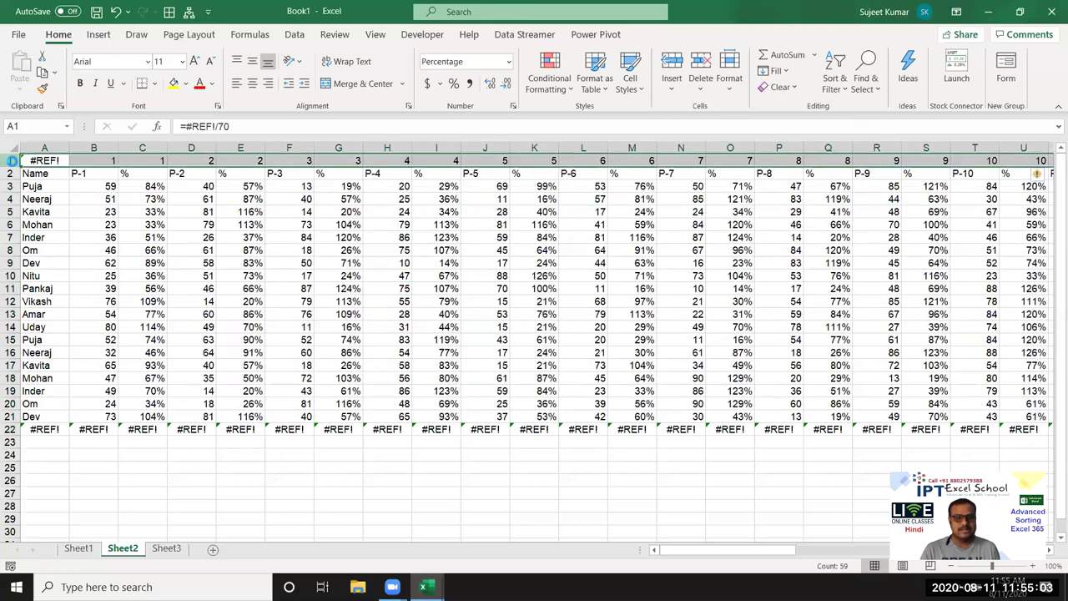
key("ctrl+minus")
left_click(10, 416)
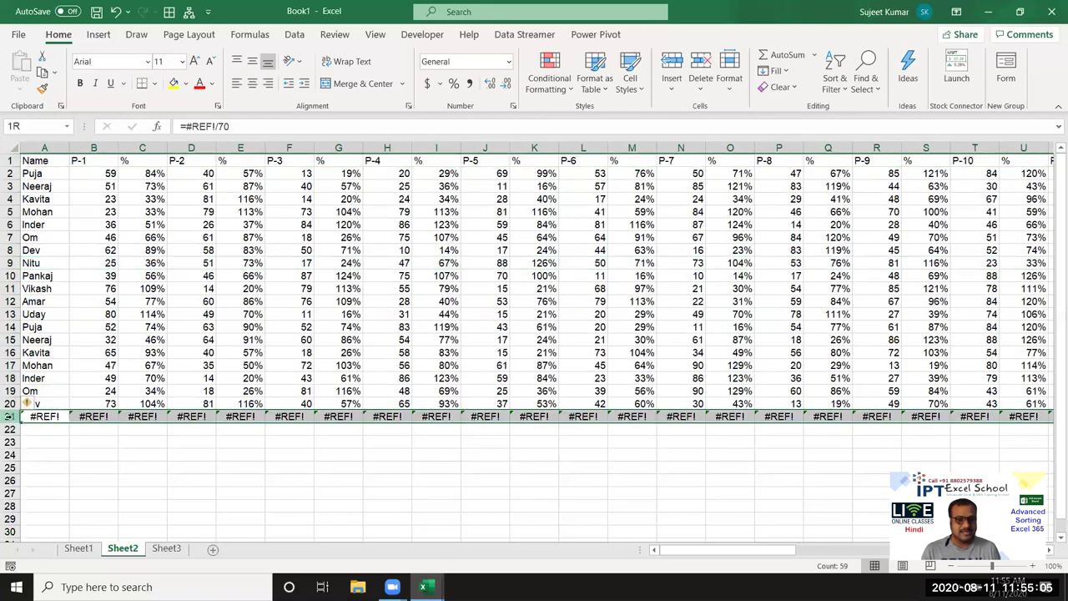
key("ctrl+minus")
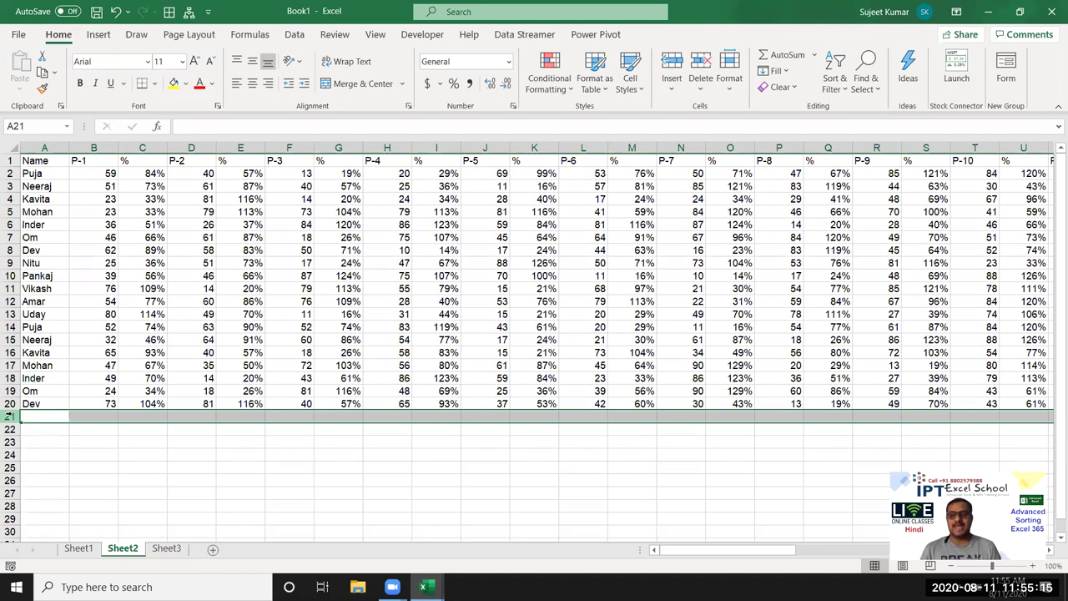
Insert a blank Sheet4, then go back via Sheet3 to Sheet2
left_click(163, 548)
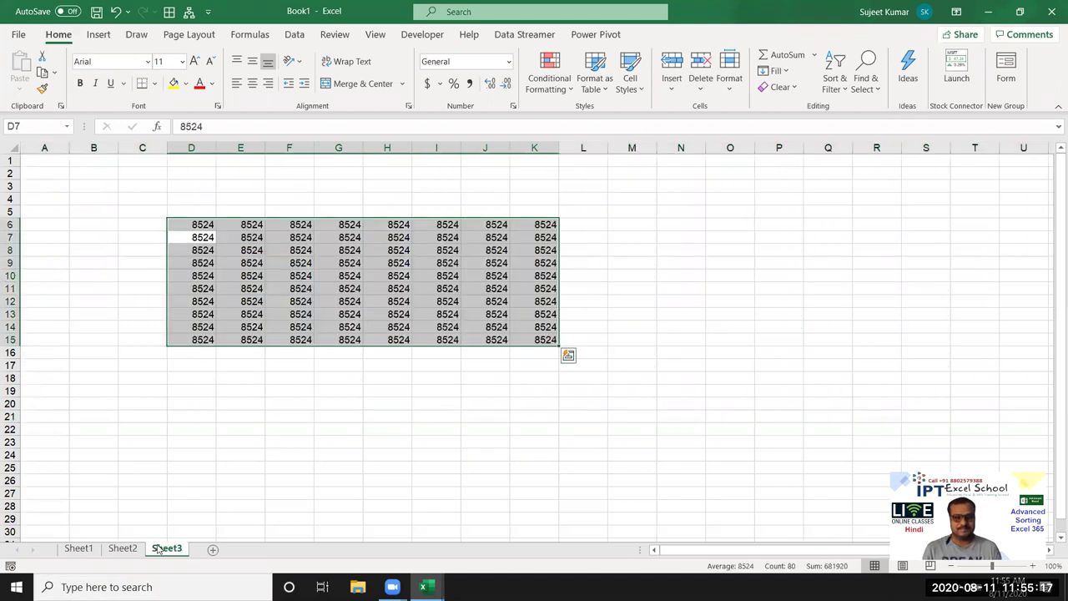
left_click(212, 549)
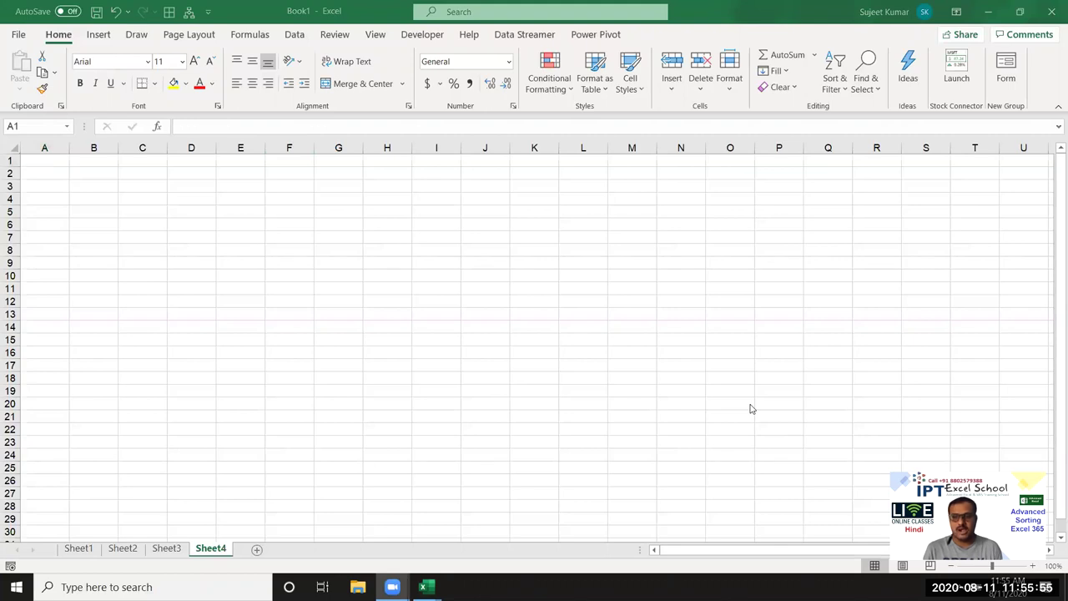
left_click(167, 549)
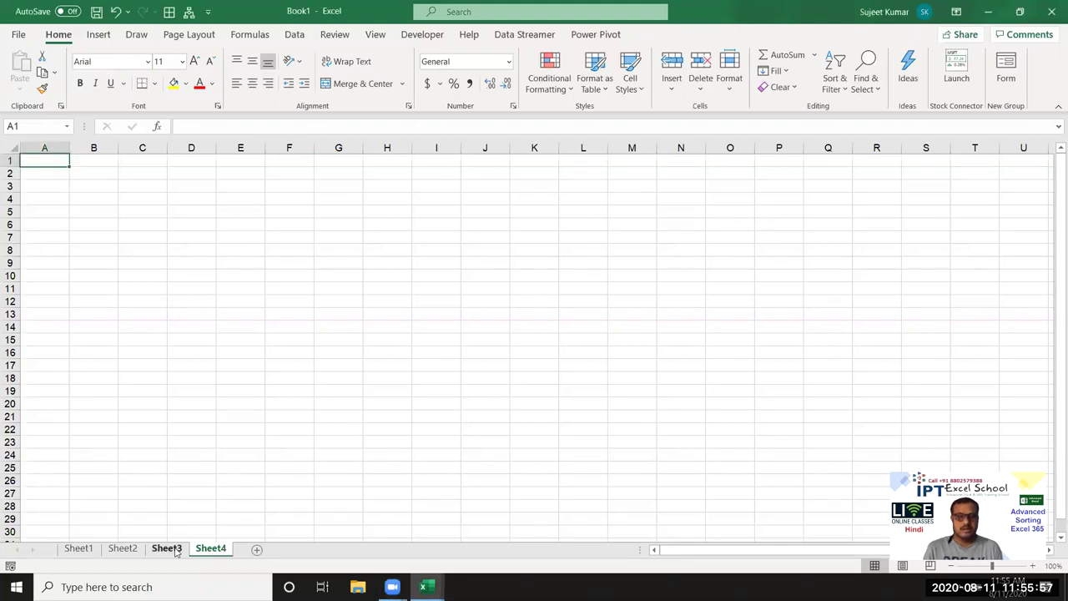
left_click(123, 548)
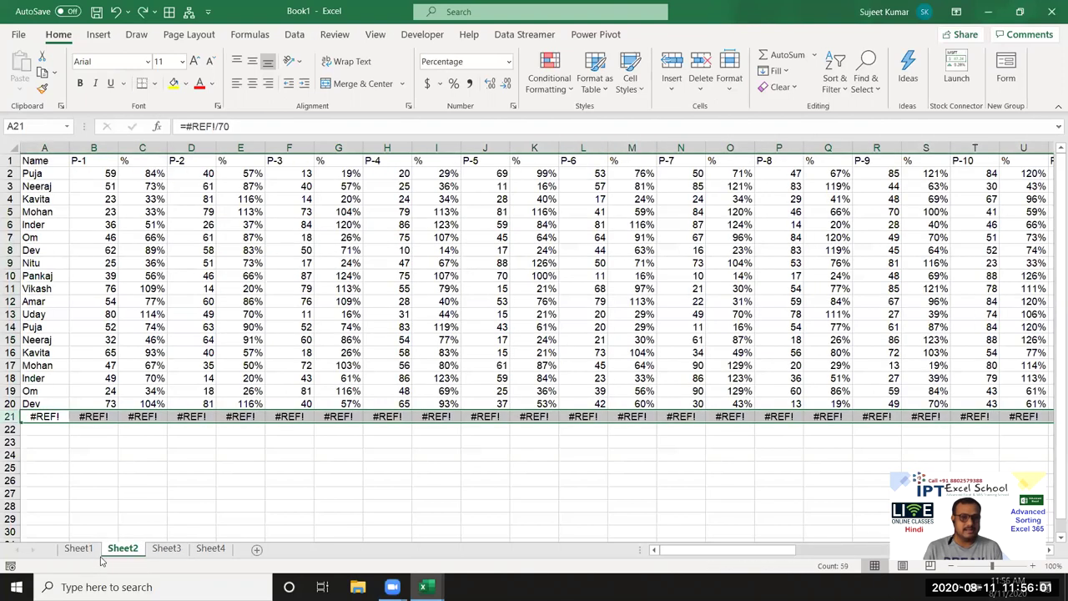
Enter =A23/20 in B23, then paste it into A23 to show the #REF! error
left_click(47, 417)
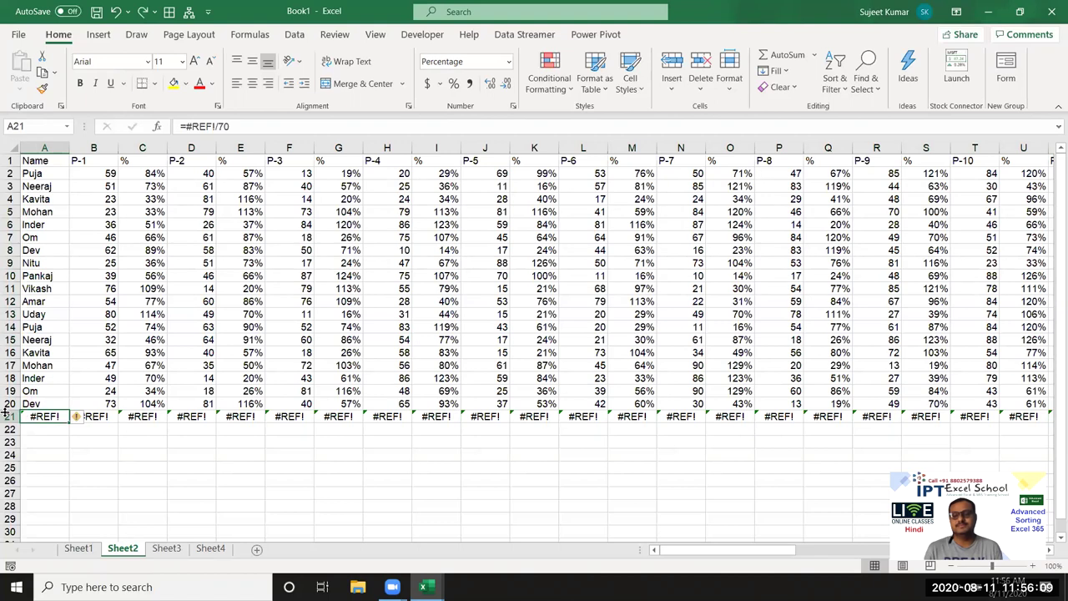
left_click(98, 448)
left_click(98, 447)
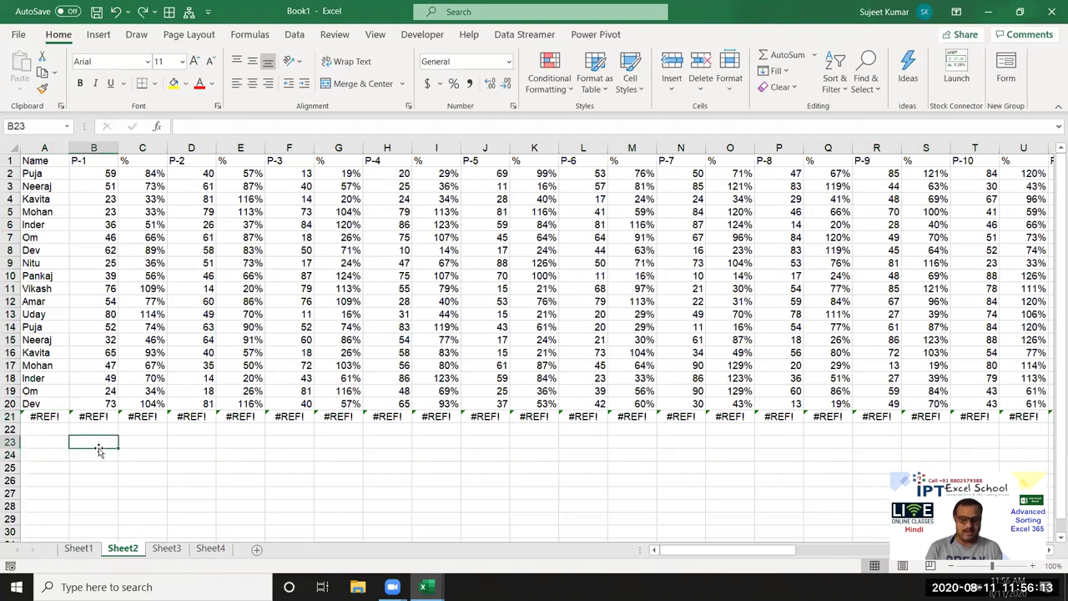
type("=")
key("Left")
type("/20")
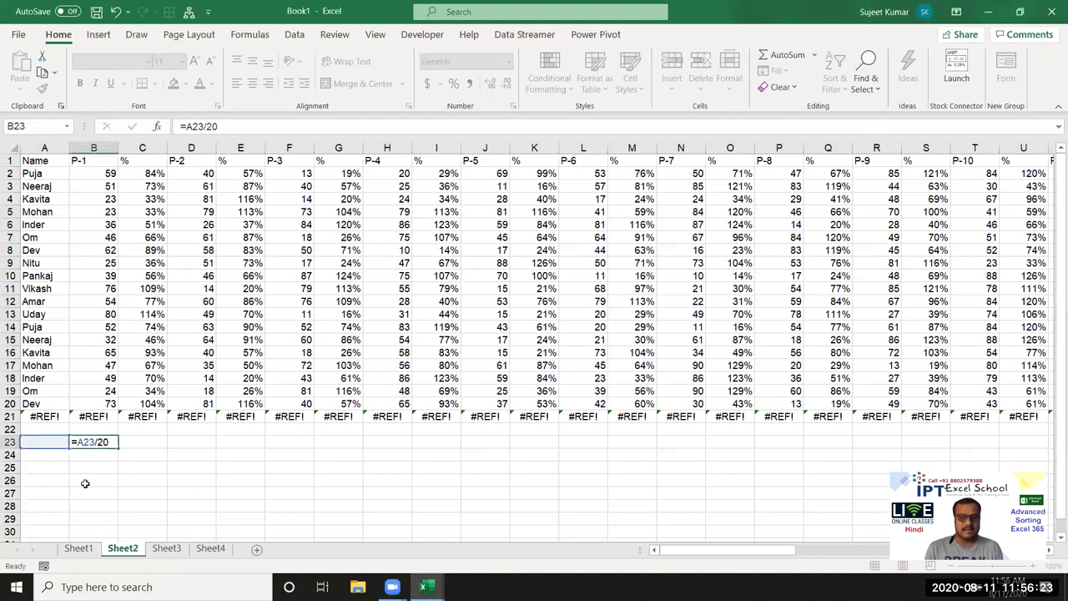
key("Return")
left_click(94, 442)
key("ctrl+c")
left_click(45, 441)
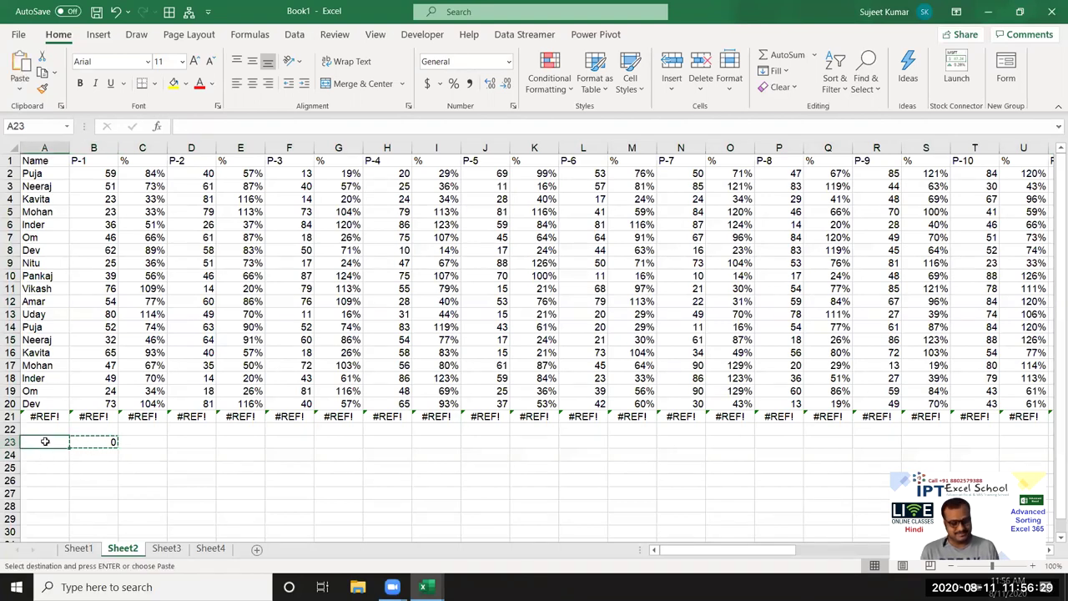
key("ctrl+v")
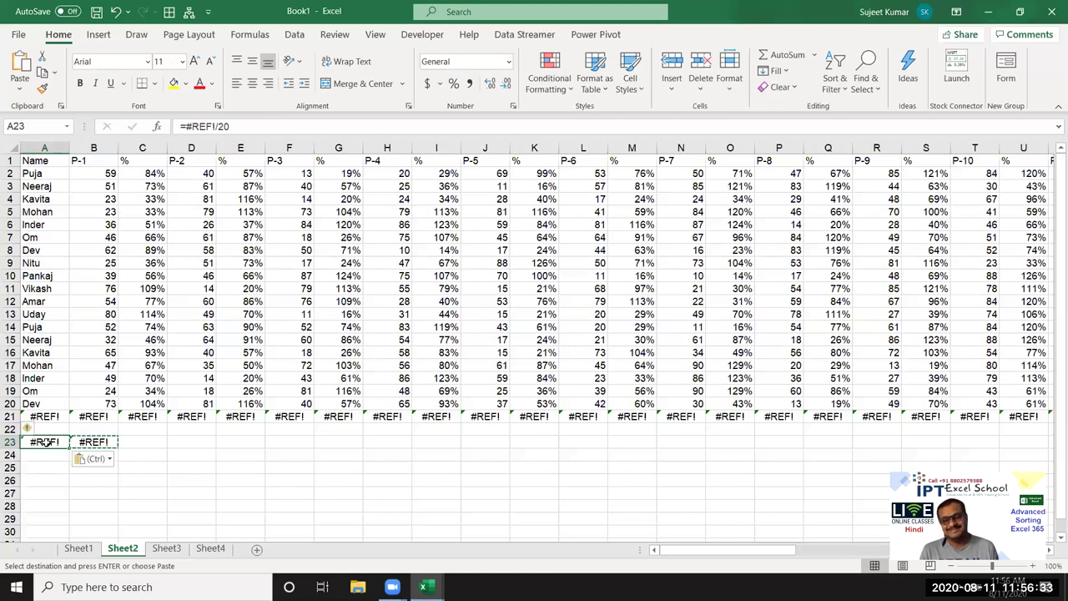
Delete rows 21–23, which hold the #REF! errors under the score table
left_click(235, 452)
left_click_drag(7, 410, 8, 440)
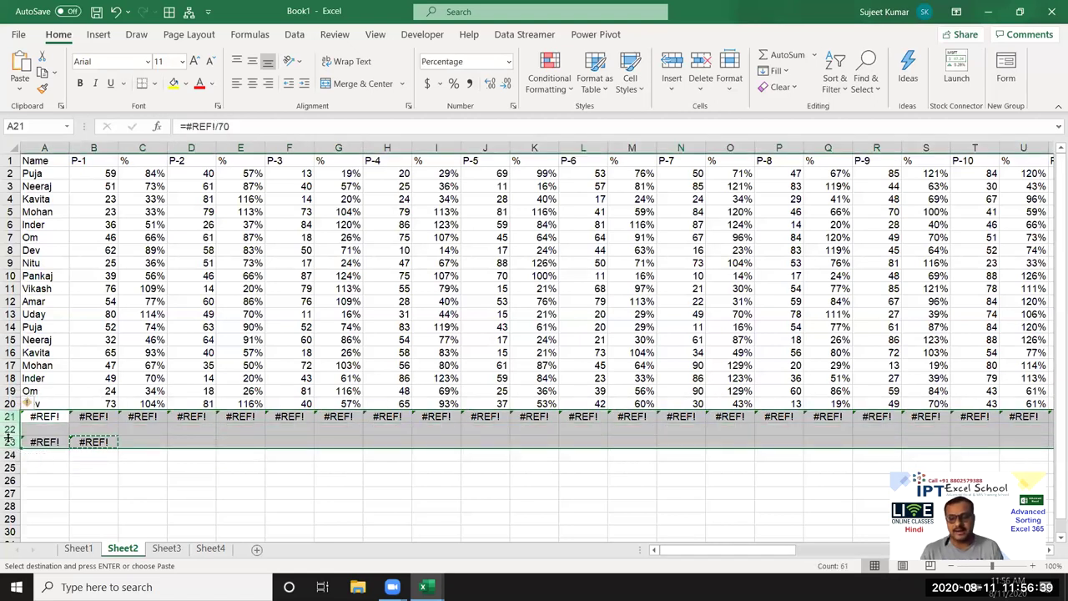
key("ctrl+minus")
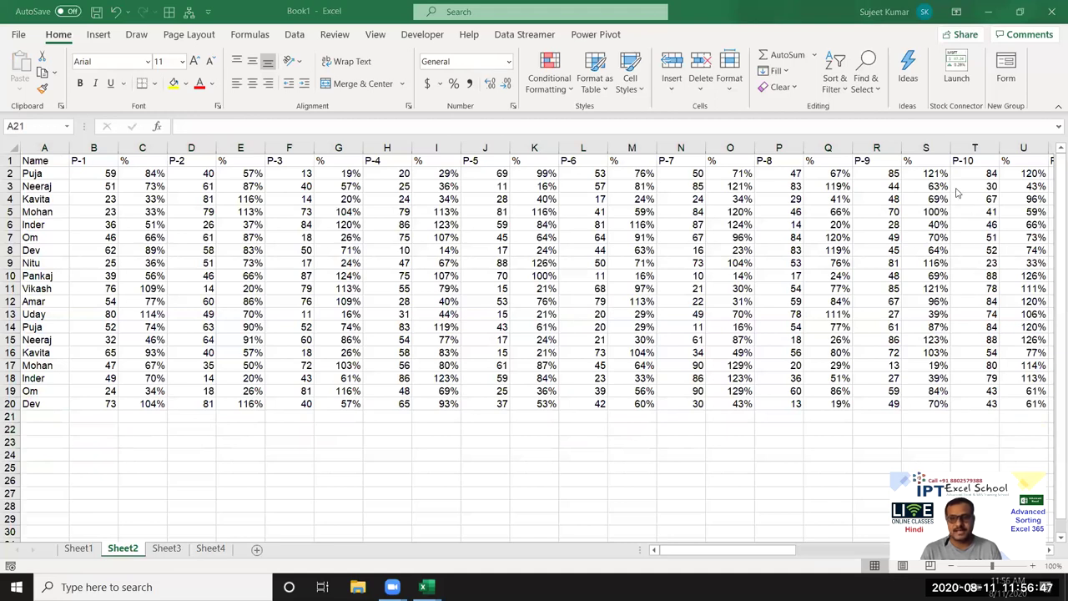
On Sheet4, enter the headers Name, Qty, MRP, Total and GST across A1:E1
left_click(166, 548)
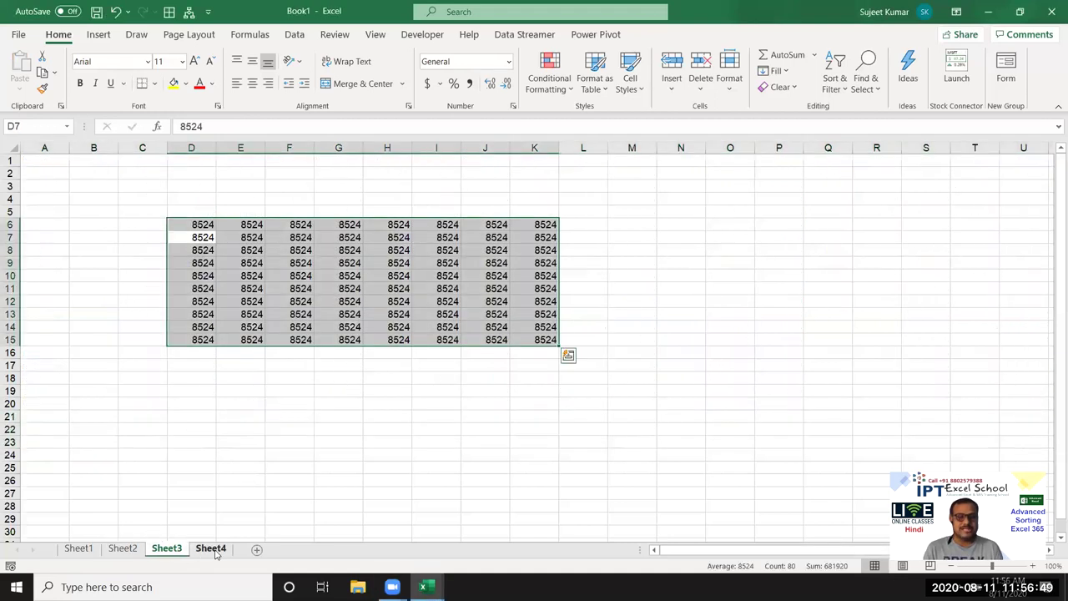
left_click(215, 551)
type("Nam")
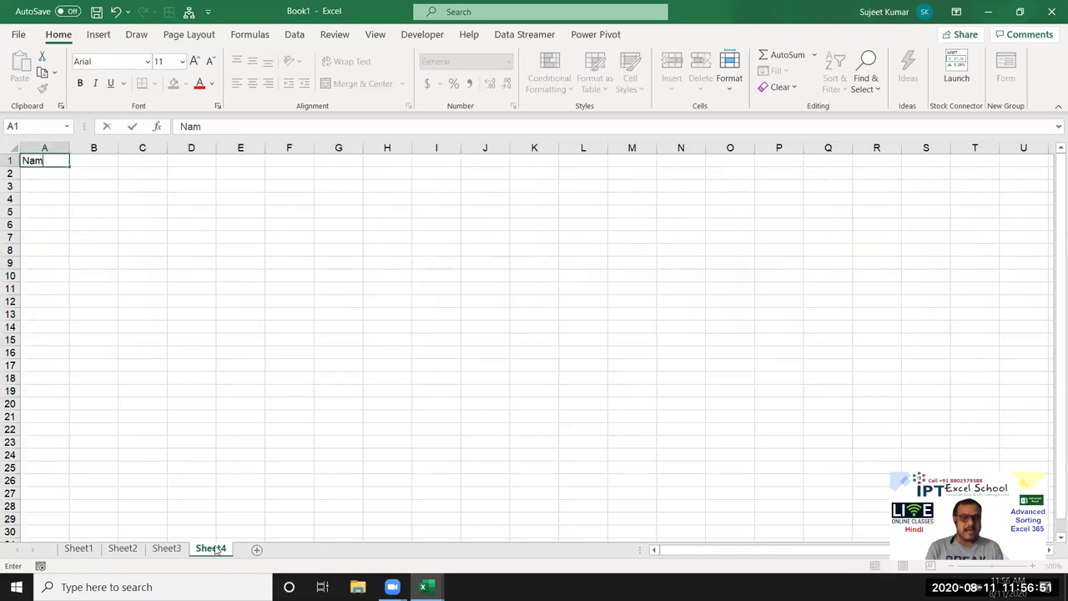
type("e")
key("Tab")
type("Qty")
key("Tab")
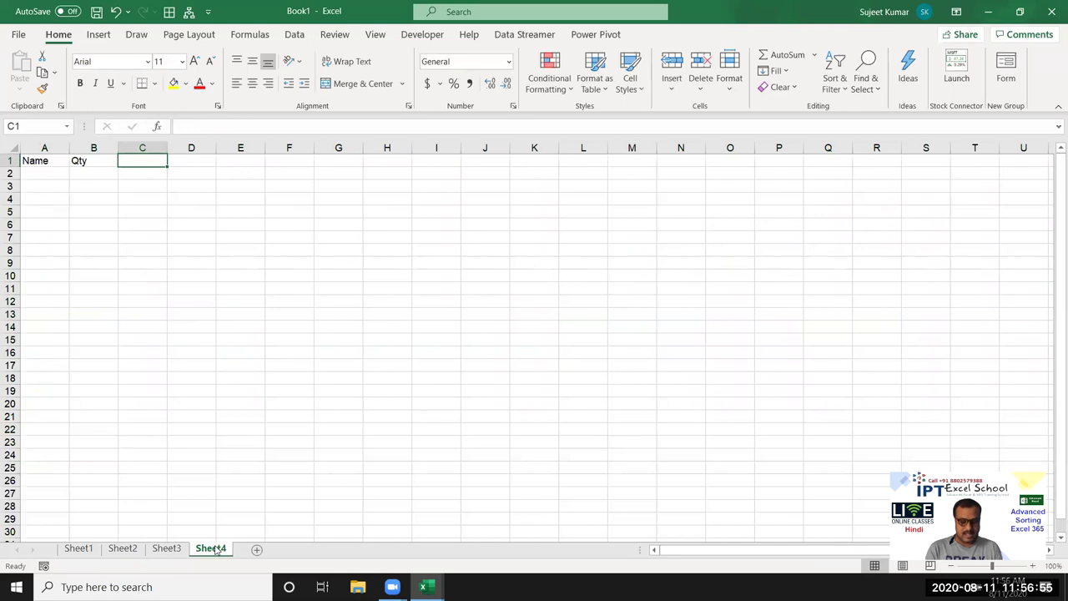
type("MRP")
key("Tab")
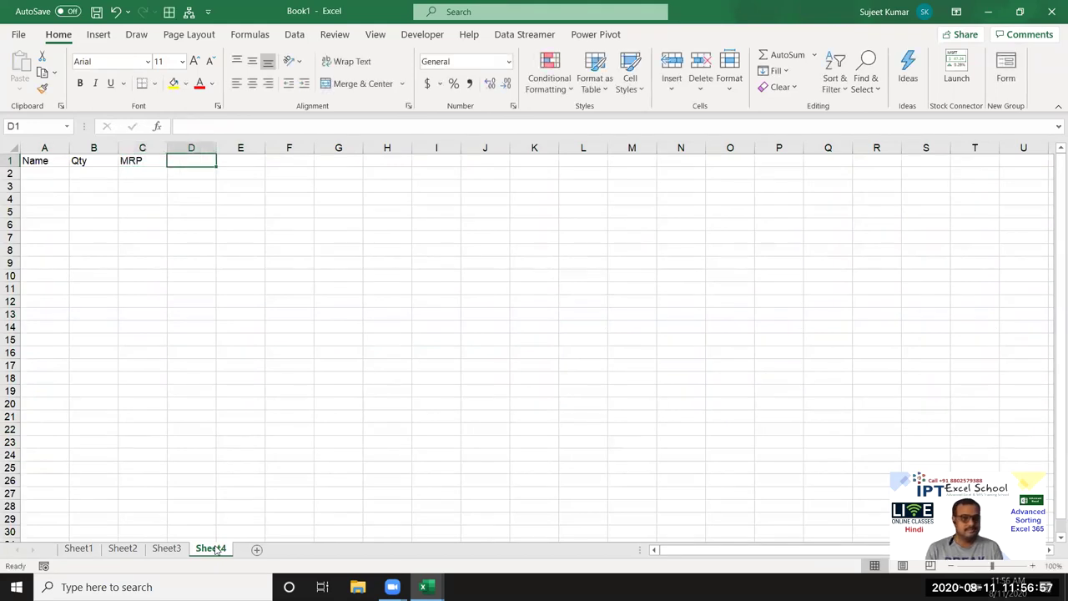
type("Total")
key("Tab")
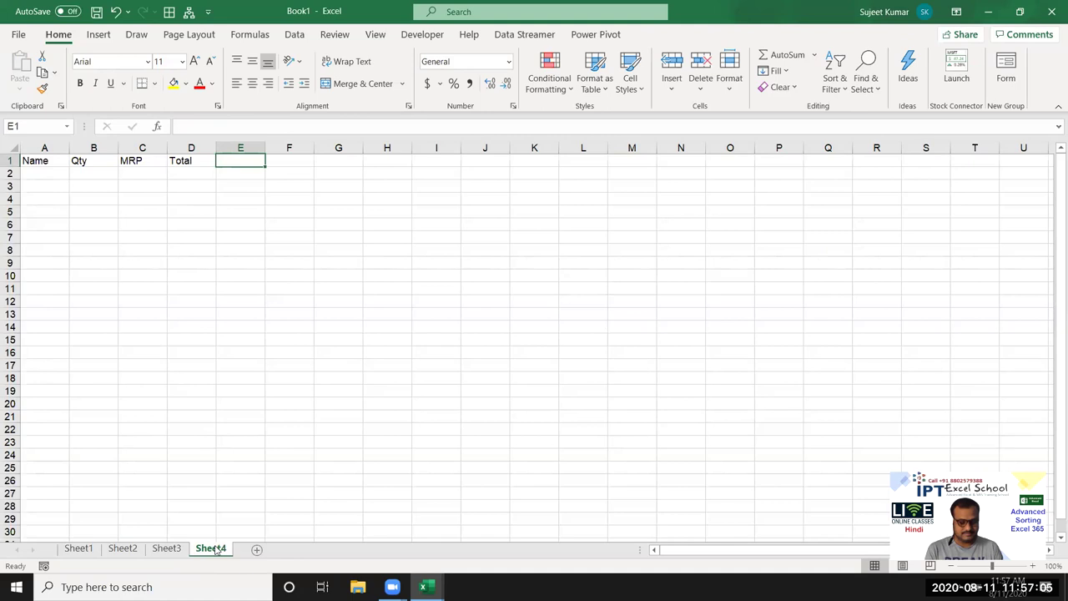
type("GST")
key("Return")
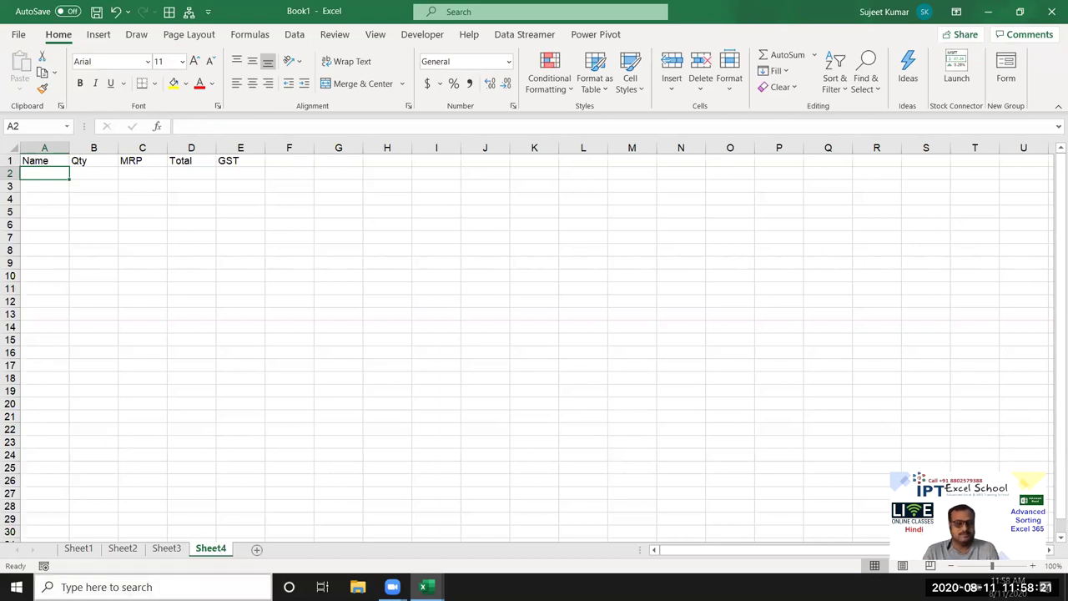
Add a new Sheet5 with the headings Name in A1 and Sales in B1
left_click(258, 549)
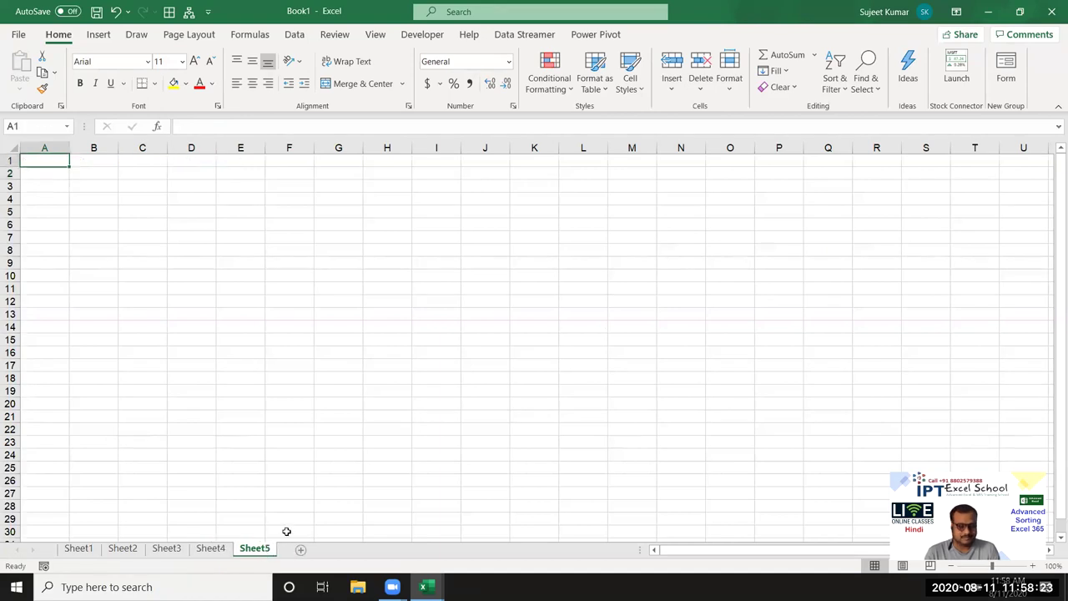
type("Name")
key("Return")
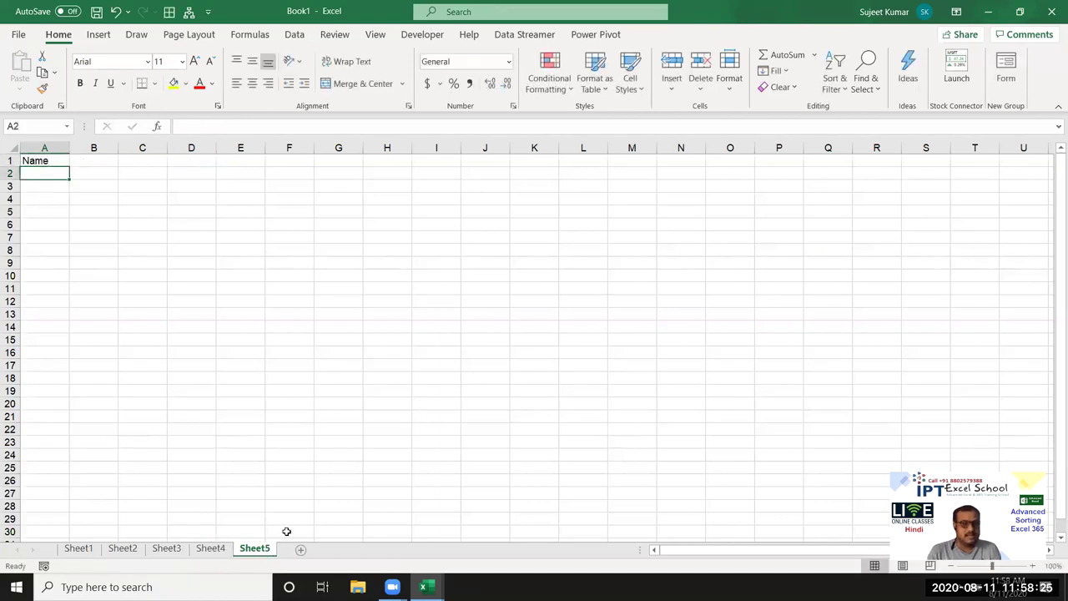
key("Up")
key("Right")
type("Sales")
key("Return")
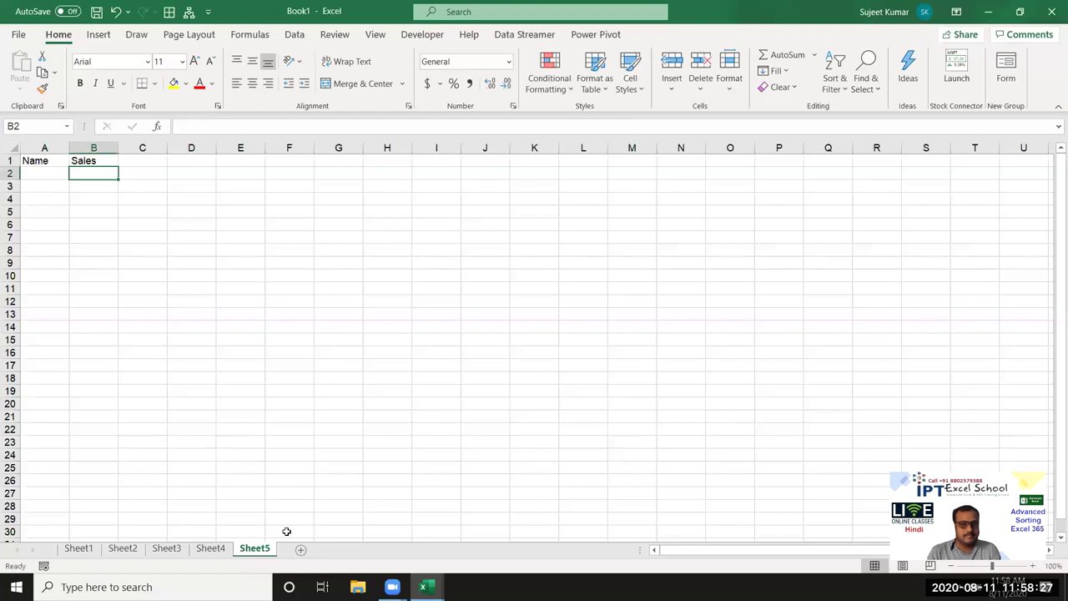
Enter Puja in A2 and fill the list of names down many rows
key("Left")
type("Puja")
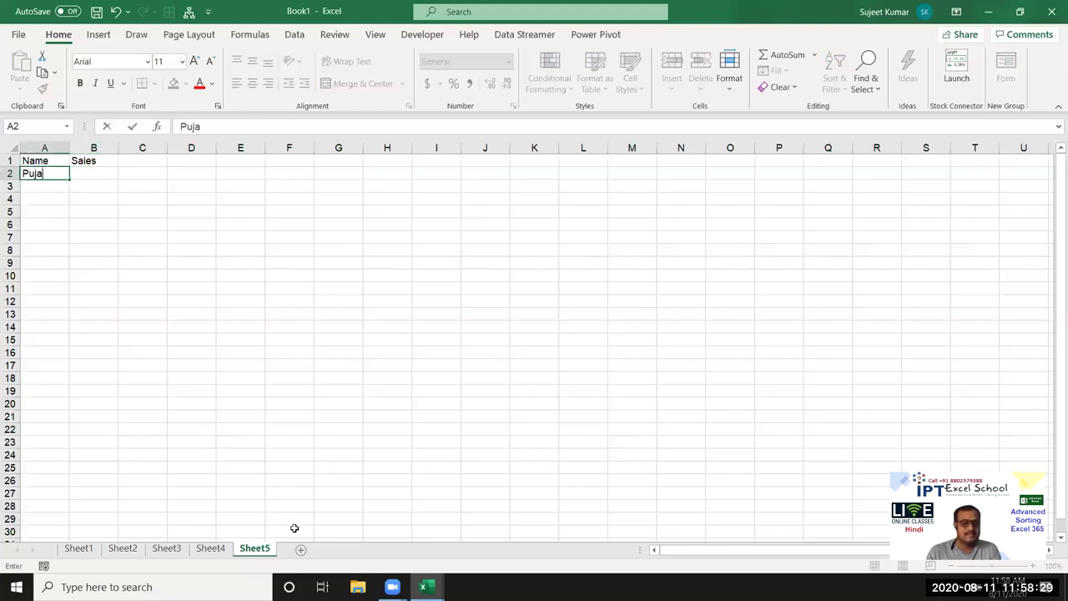
left_click_drag(103, 250, 101, 238)
left_click(56, 176)
left_click_drag(69, 179, 76, 578)
Enter =RANDBETWEEN(10,90) in B2 and fill it down beside every name
key("Down")
type("=")
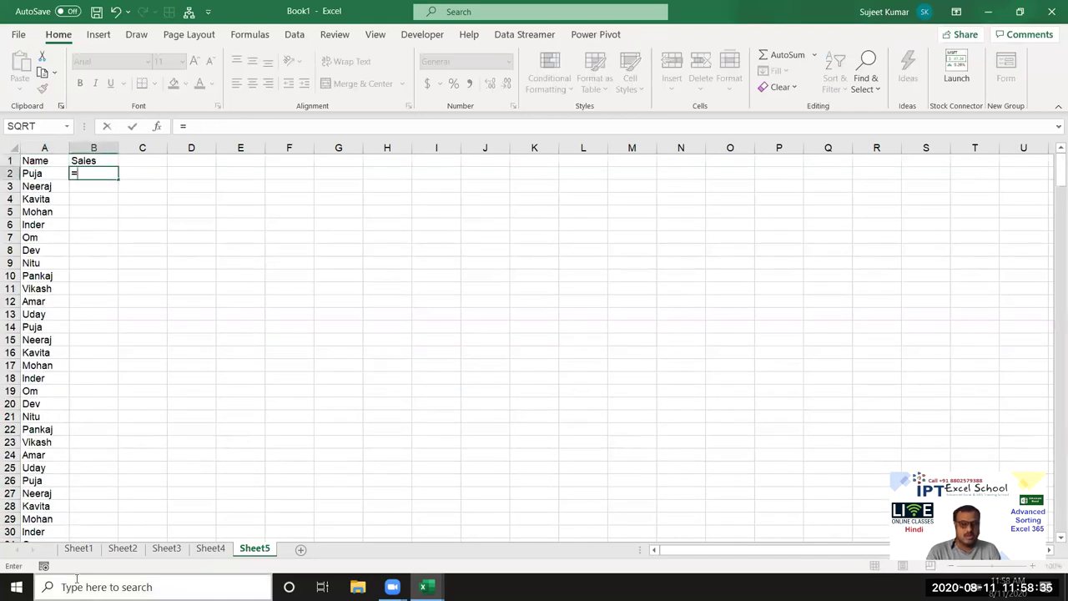
type("ra")
key("Down")
key("Down")
key("Tab")
type("10,90")
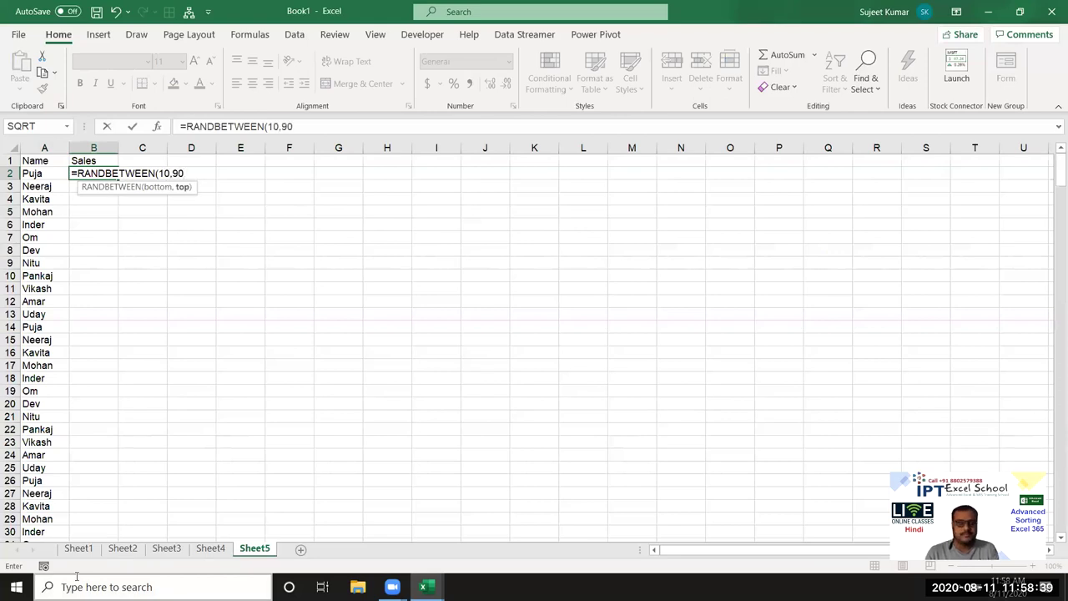
key("Return")
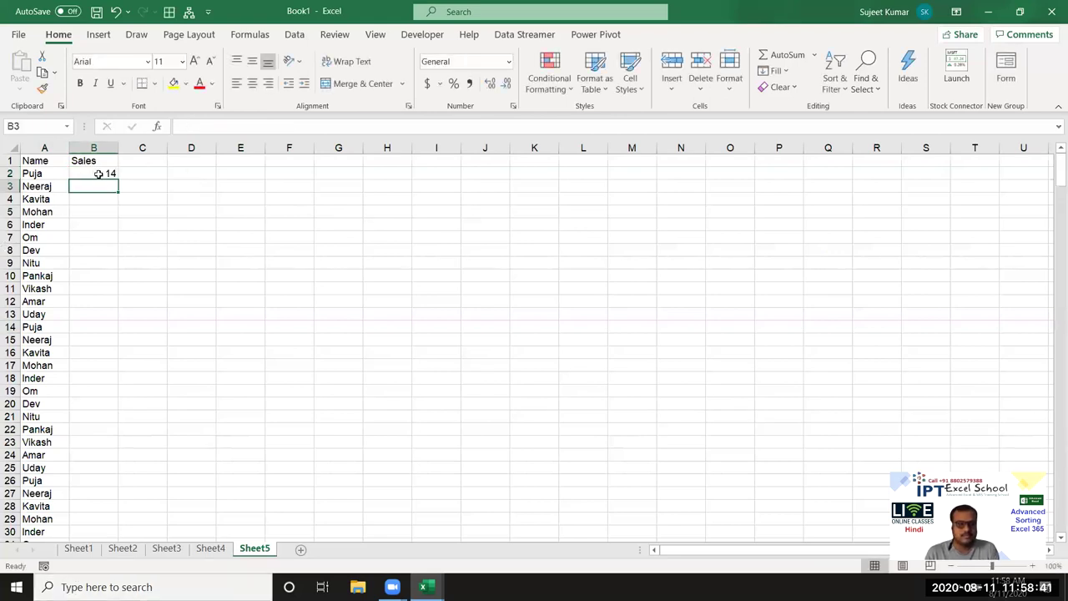
left_click(98, 173)
double_click(118, 180)
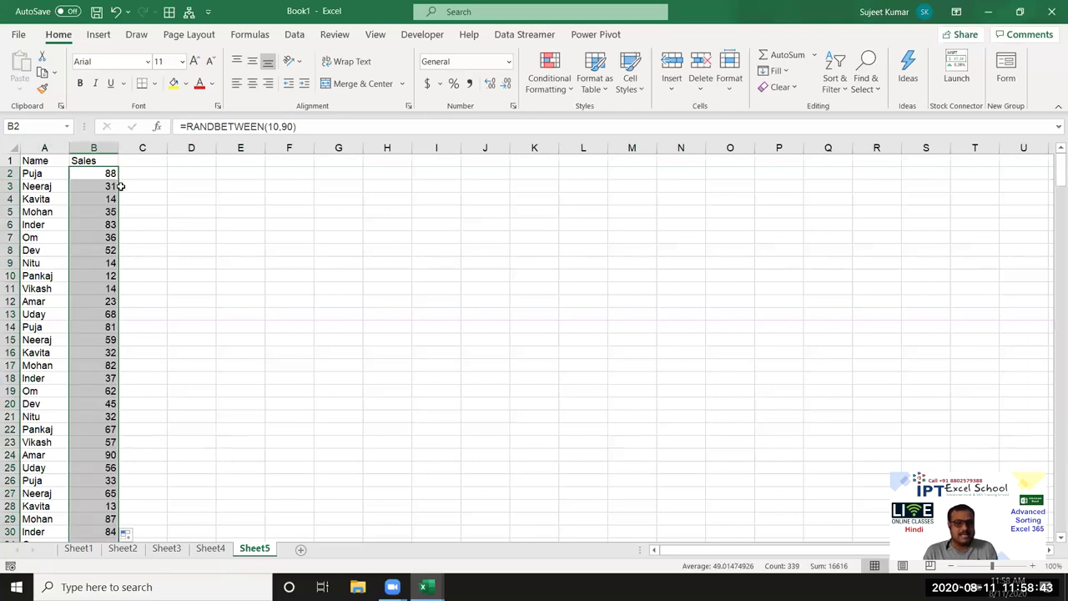
Copy the Sales column and paste it back as fixed values
key("ctrl+c")
left_click(20, 87)
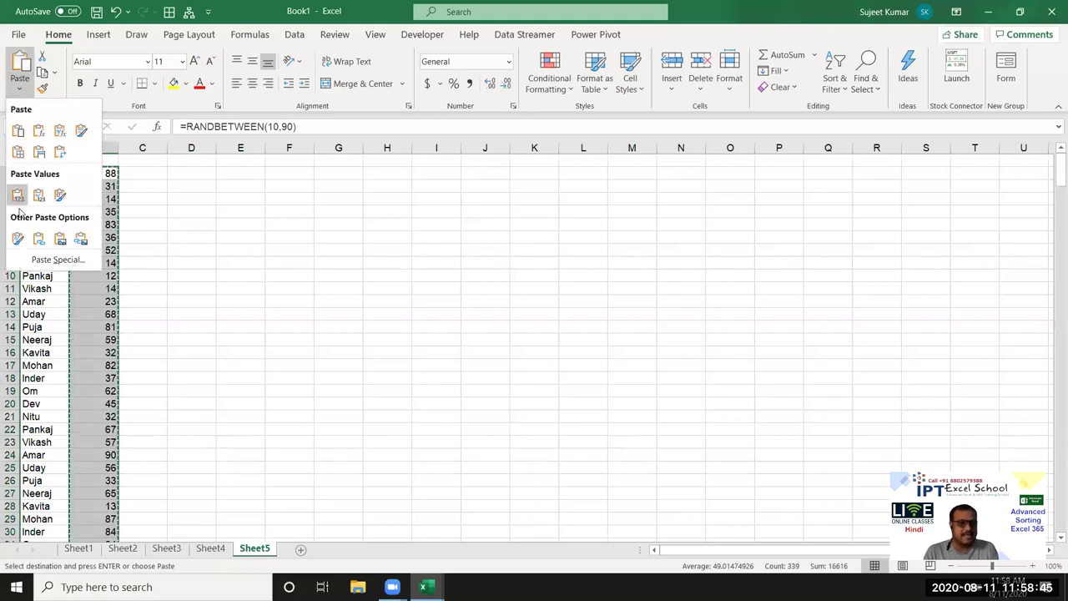
left_click(18, 195)
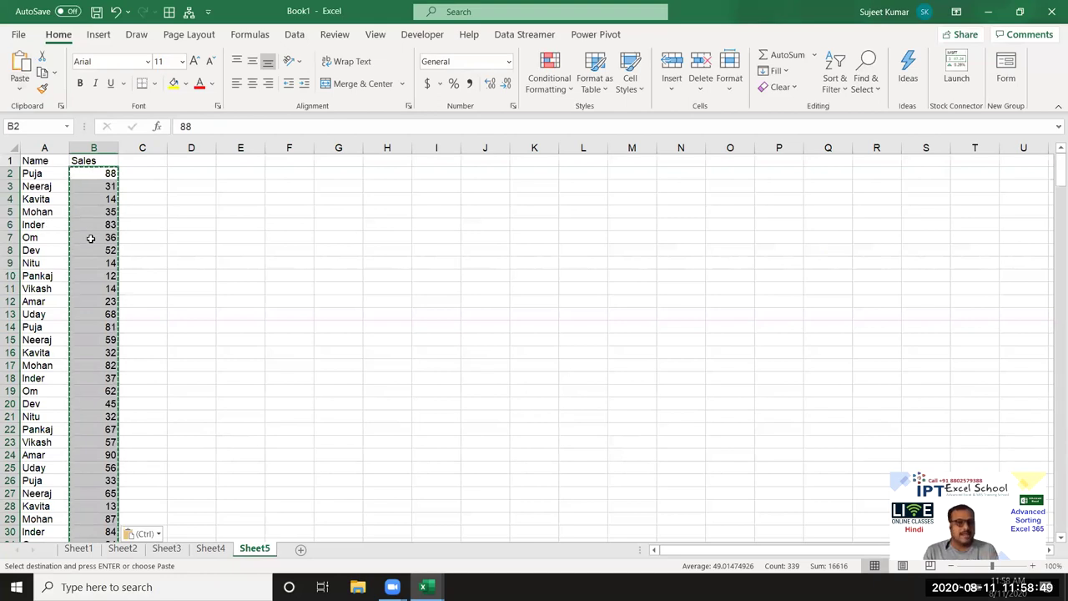
left_click(48, 173)
left_click(52, 161)
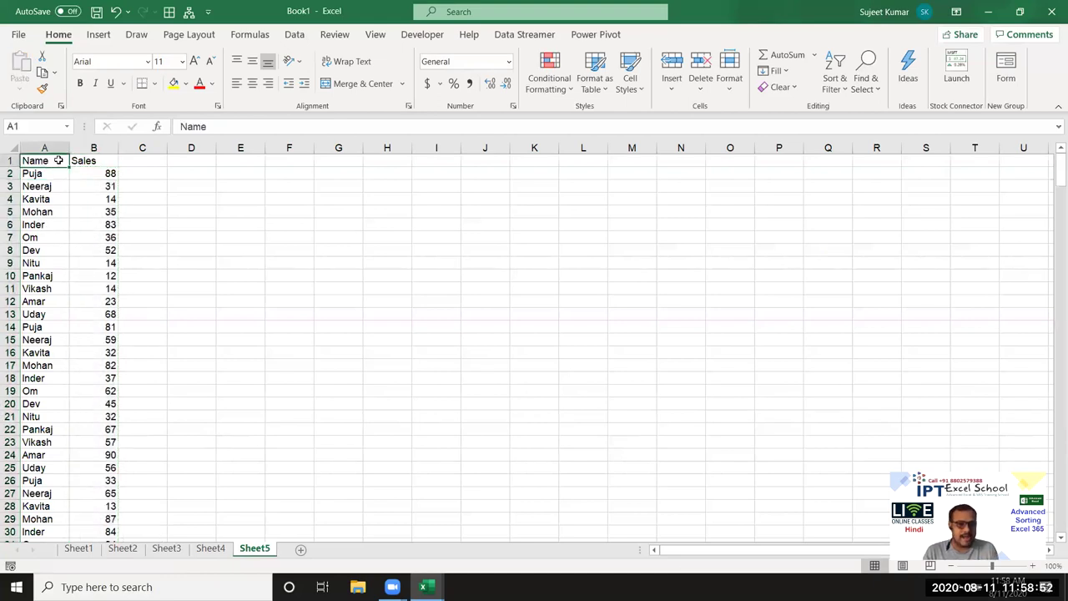
Sort the Sheet5 data A to Z by Name
left_click(843, 94)
left_click(871, 119)
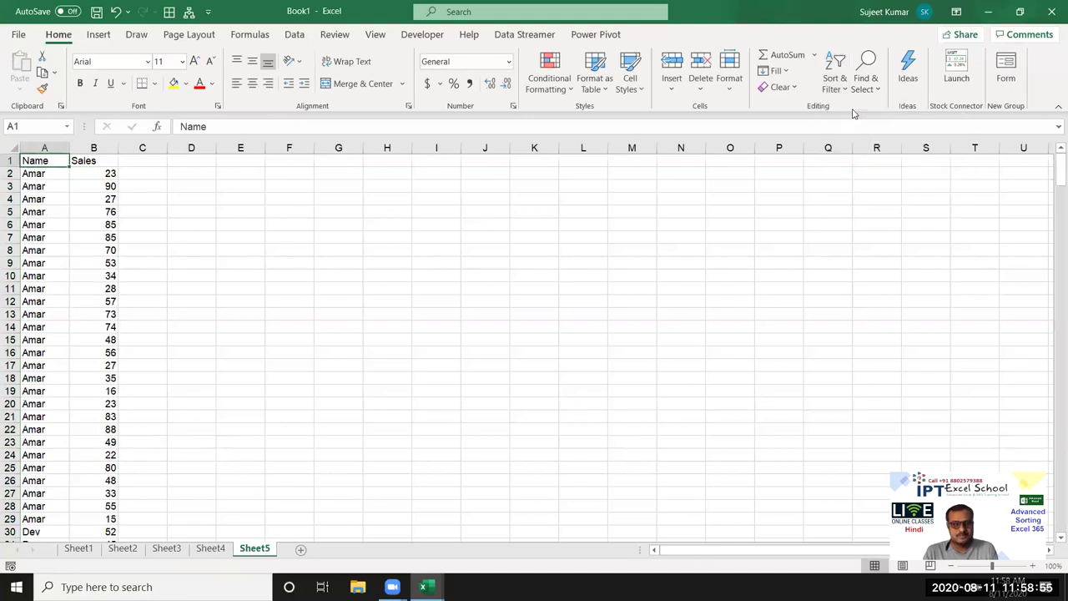
scroll(21, 270, "down", 6)
scroll(34, 364, "up", 4)
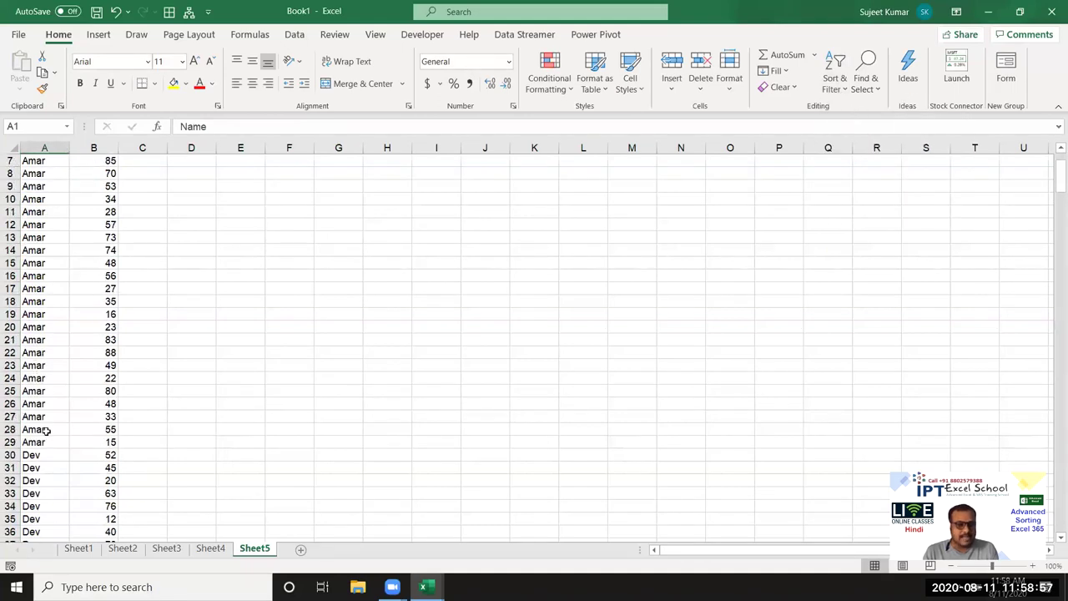
Delete several rows from two name groups so the groups differ in size
left_click(38, 443)
scroll(58, 448, "down", 3)
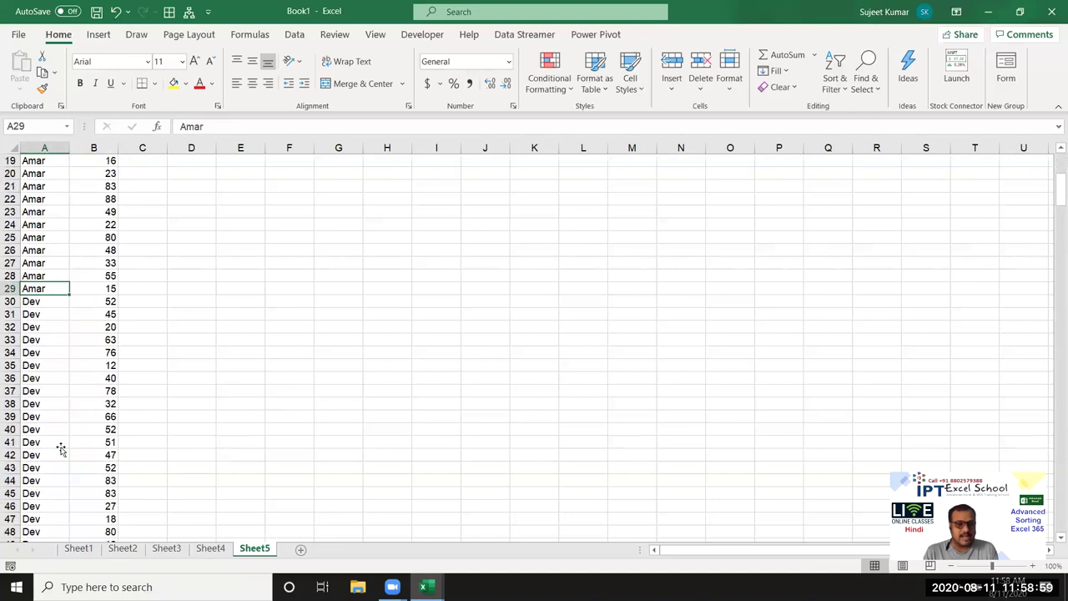
scroll(61, 449, "down", 6)
left_click(60, 455)
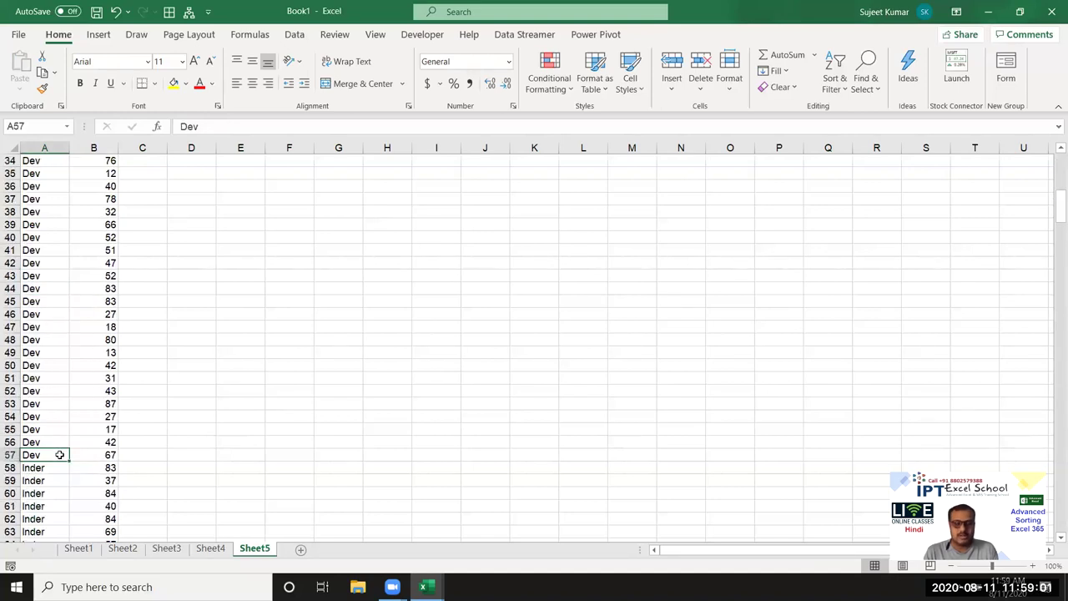
scroll(60, 454, "down", 4)
left_click_drag(11, 404, 12, 472)
key("ctrl+minus")
scroll(13, 474, "down", 4)
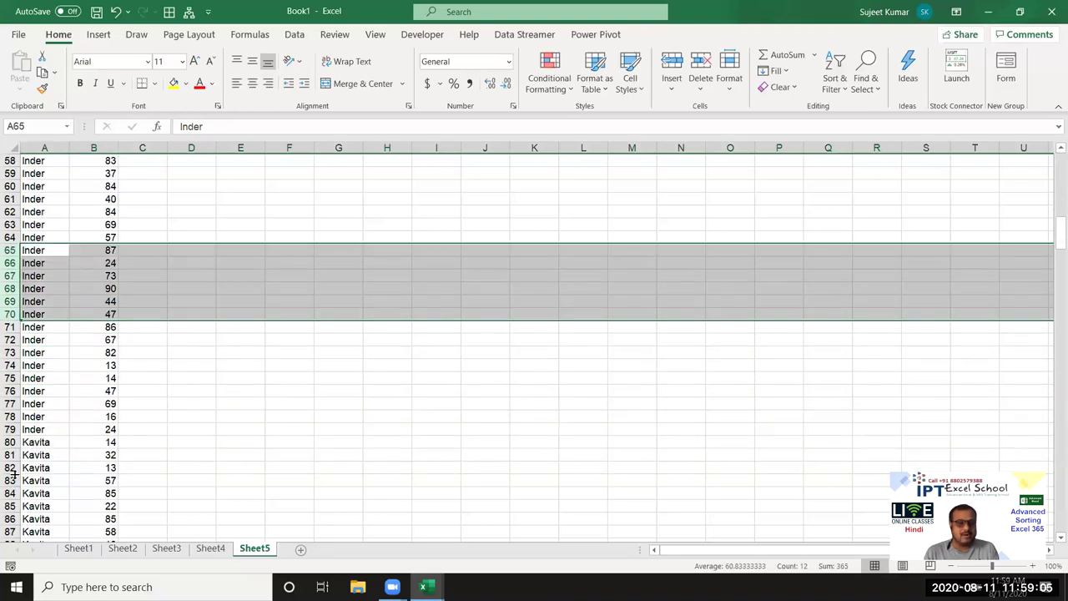
left_click_drag(10, 480, 10, 531)
key("ctrl+minus")
Return to the Name heading in A1 at the top of the data
scroll(53, 442, "up", 4)
scroll(53, 443, "up", 15)
scroll(52, 444, "down", 2)
scroll(50, 441, "down", 2)
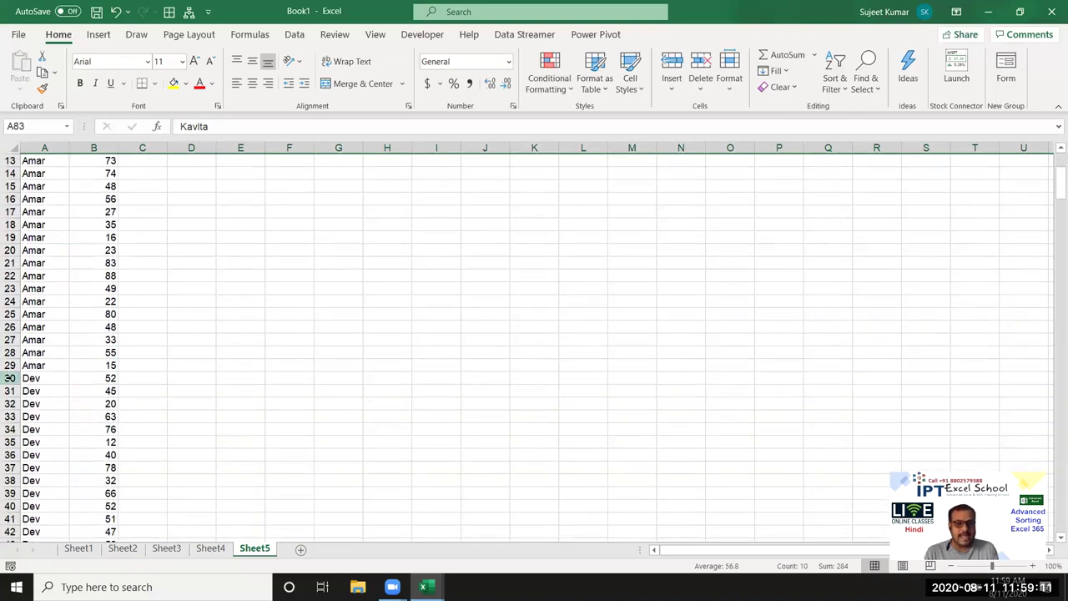
left_click(10, 378)
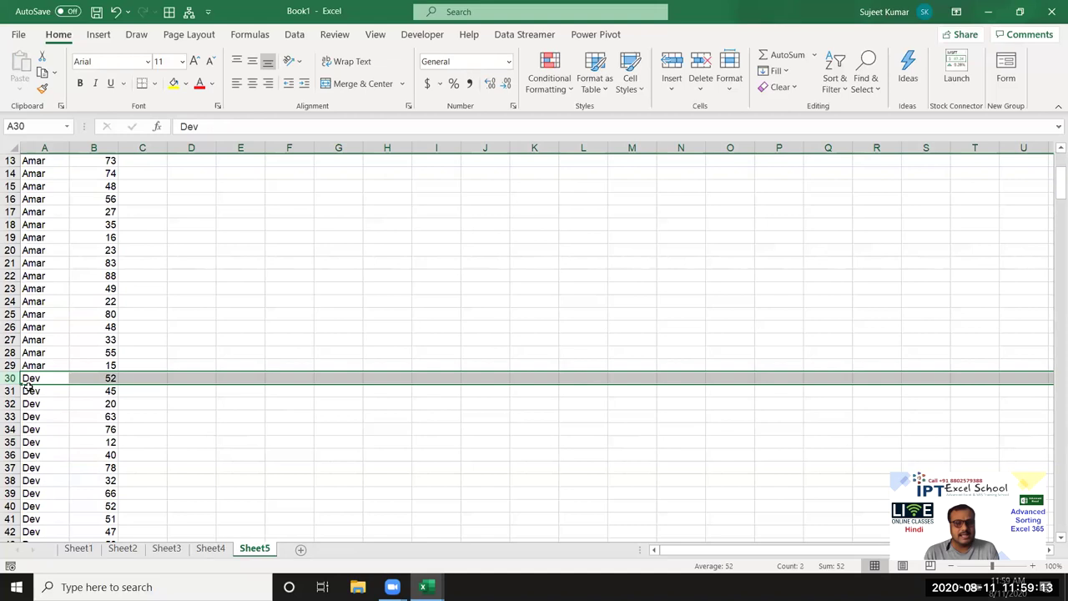
left_click(90, 317)
key("ctrl+Up")
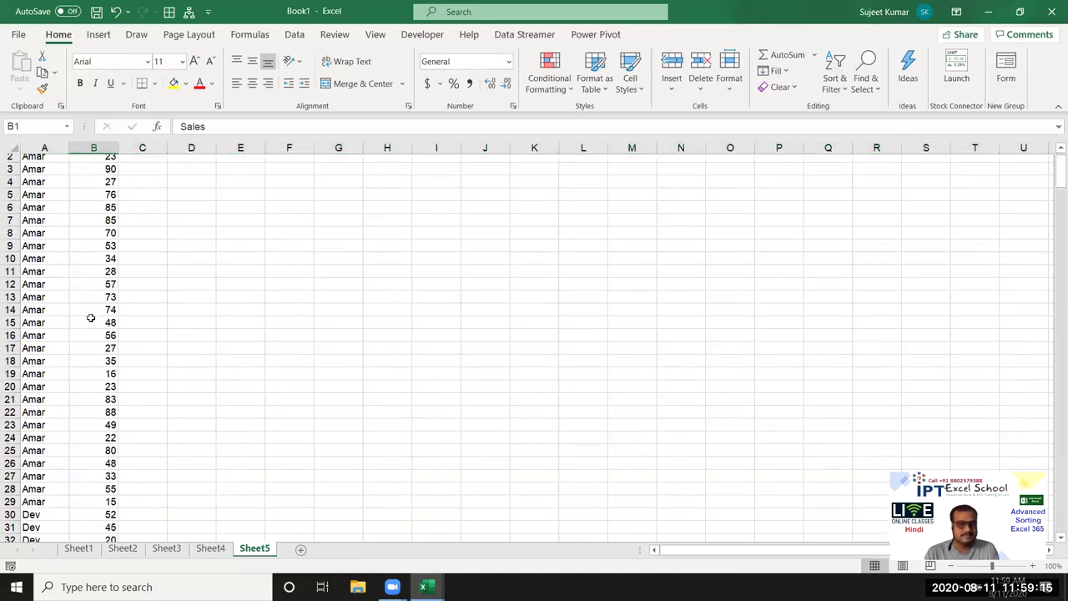
key("ctrl+Left")
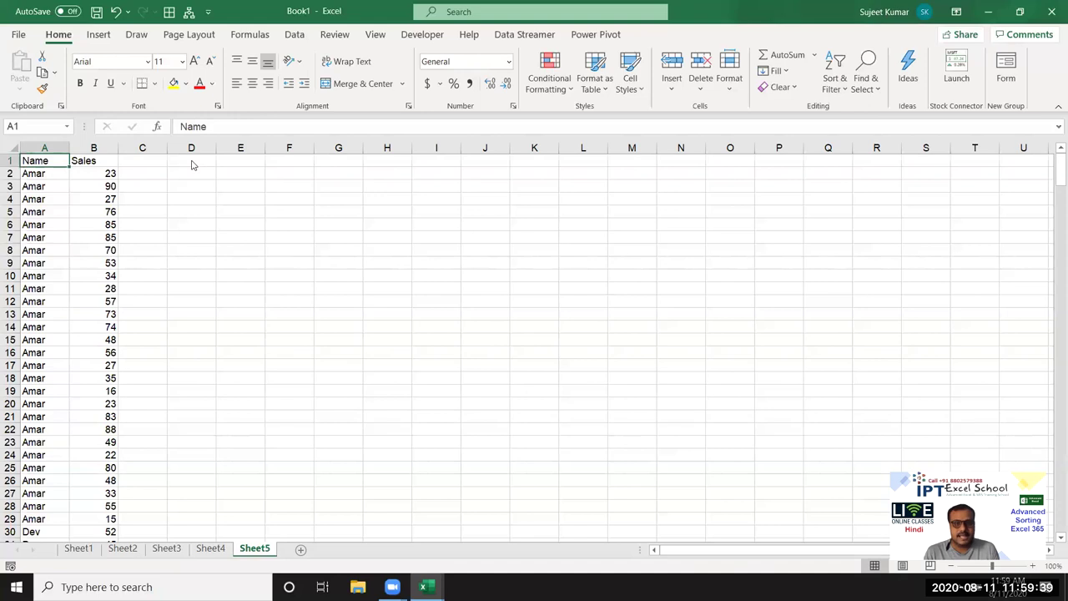
Apply a Subtotal summing Sales at each change in Name, giving Amar Total 1453
left_click(297, 35)
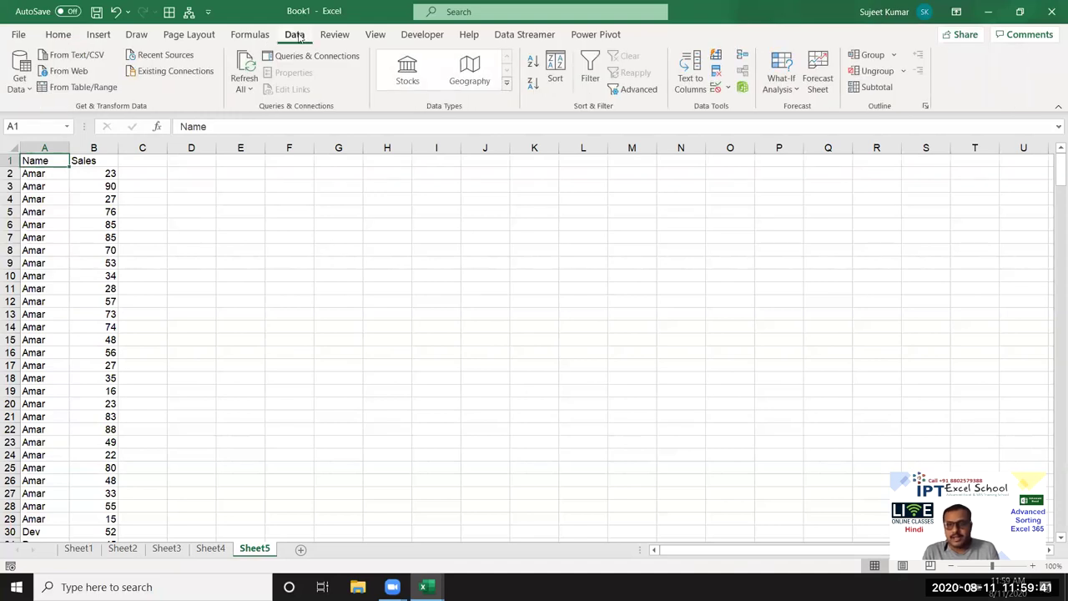
left_click(873, 86)
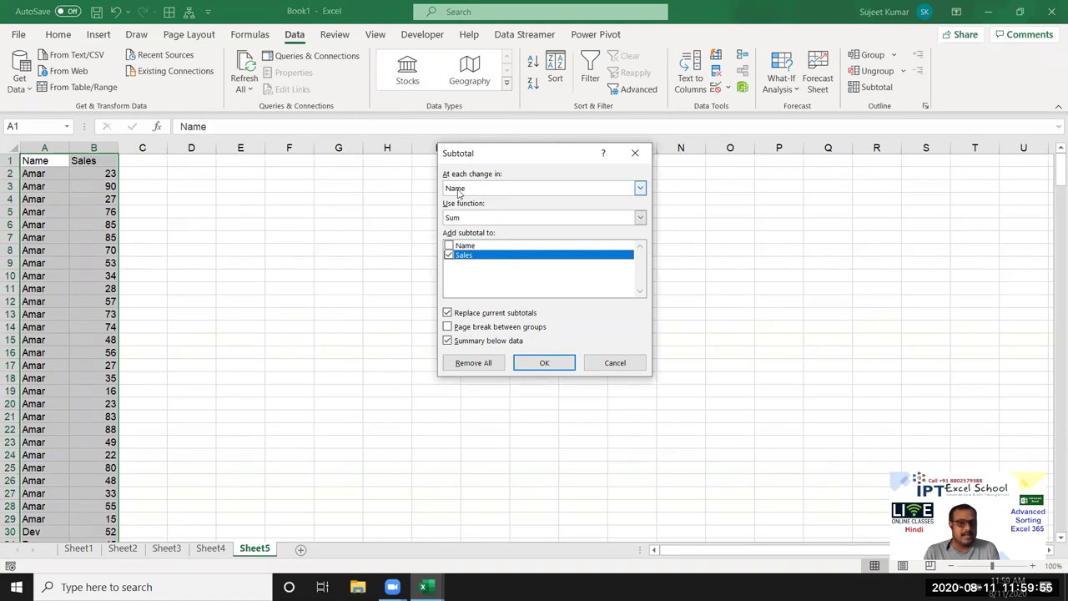
left_click(641, 188)
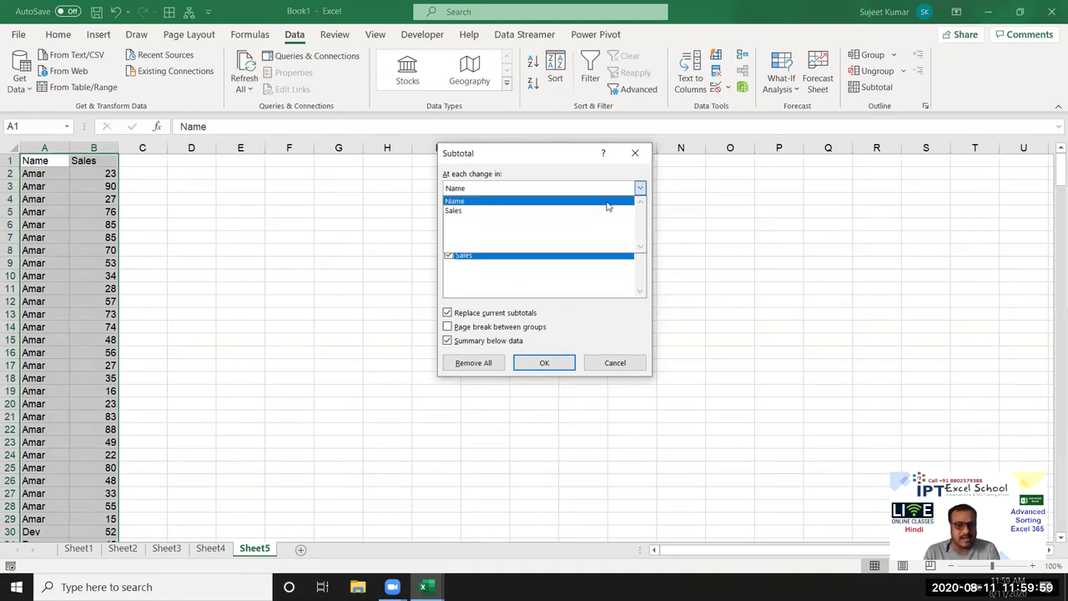
left_click(607, 202)
left_click(547, 362)
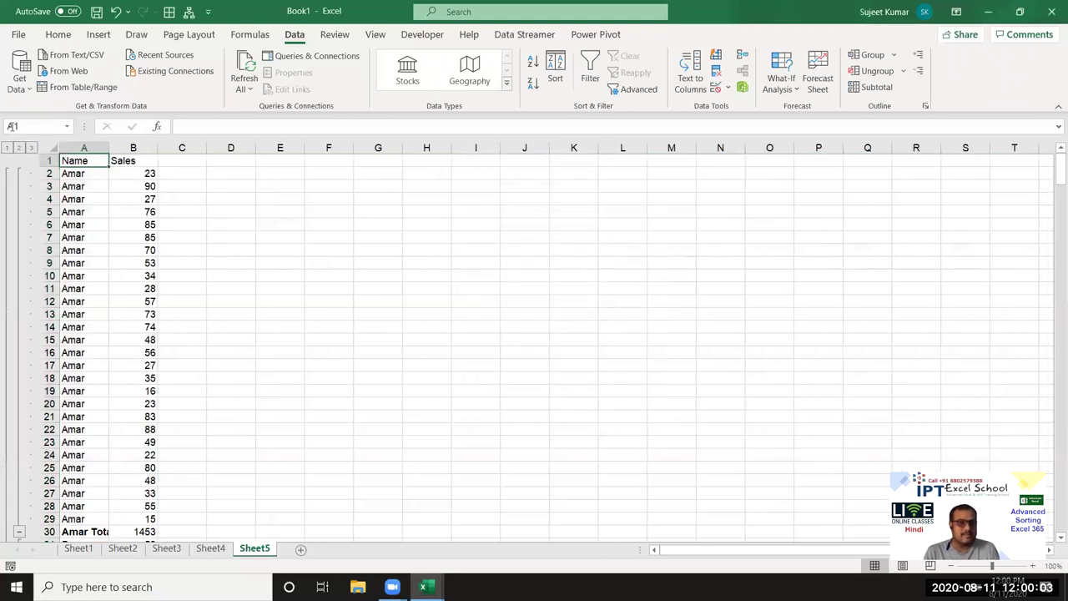
Select the whole sheet and ungroup the outlined rows
left_click(877, 74)
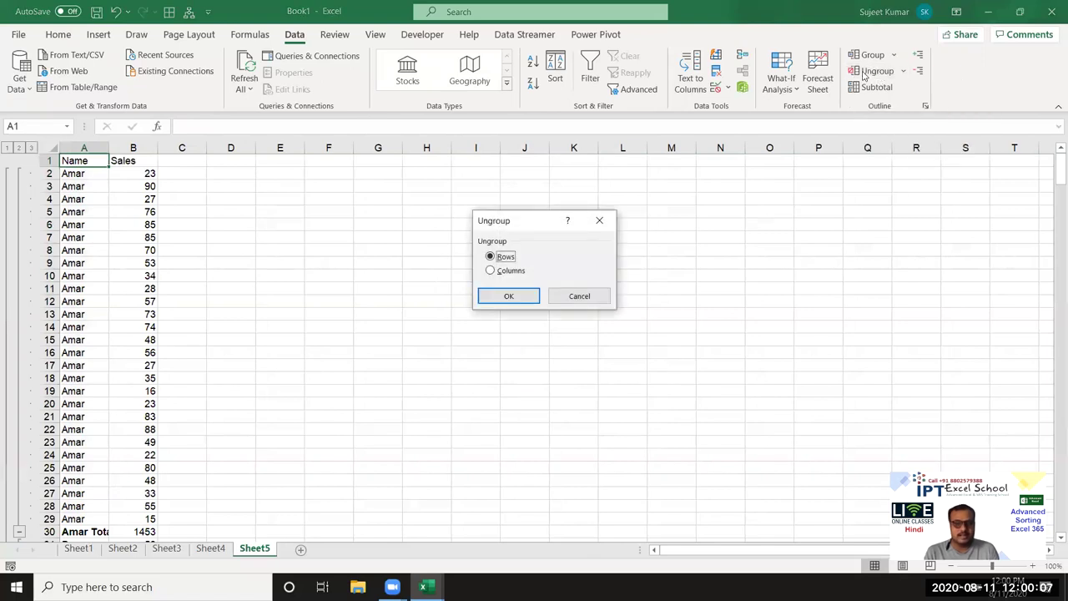
key("Return")
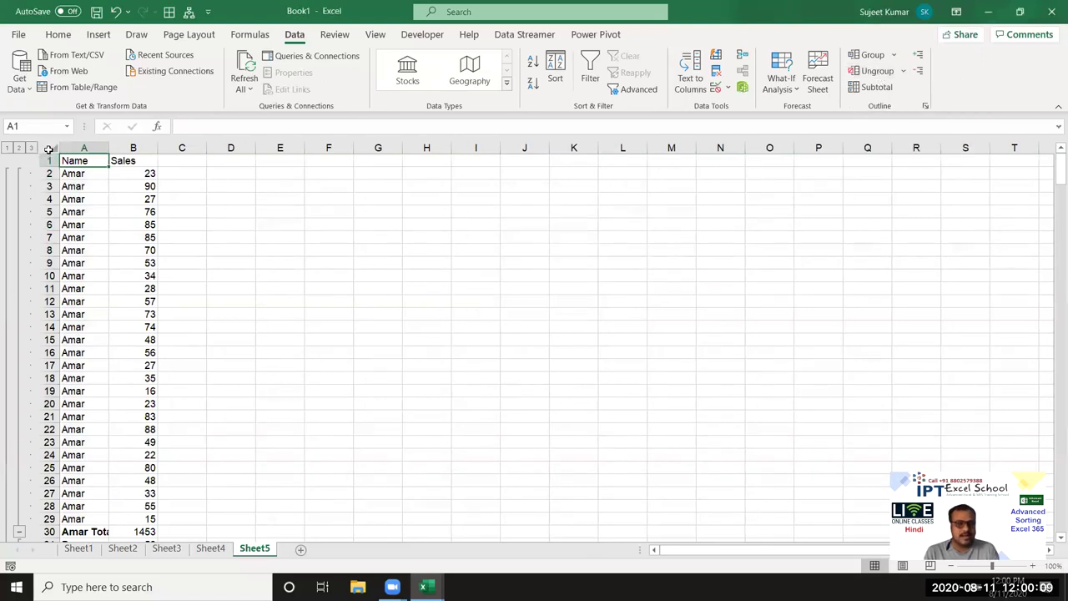
left_click(50, 149)
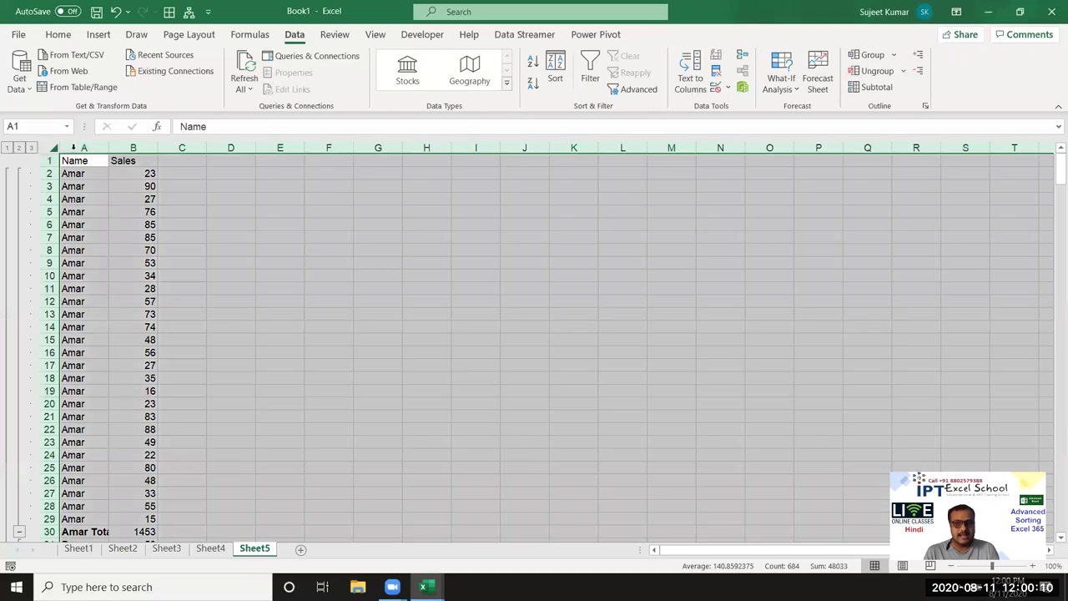
left_click(874, 71)
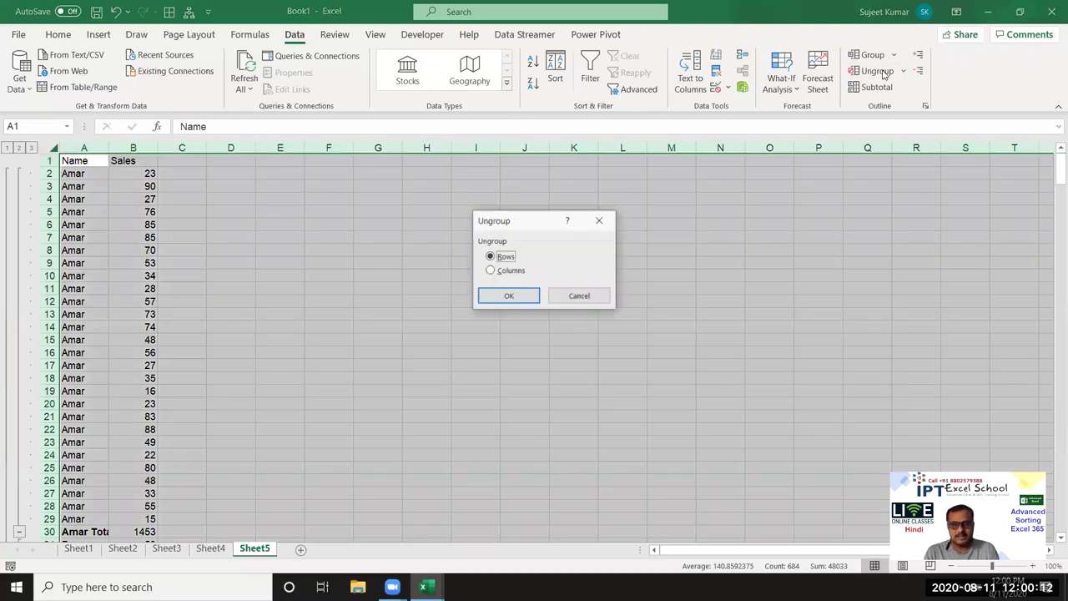
left_click(515, 296)
Keep ungrouping columns and rows until no outline levels remain
left_click(874, 71)
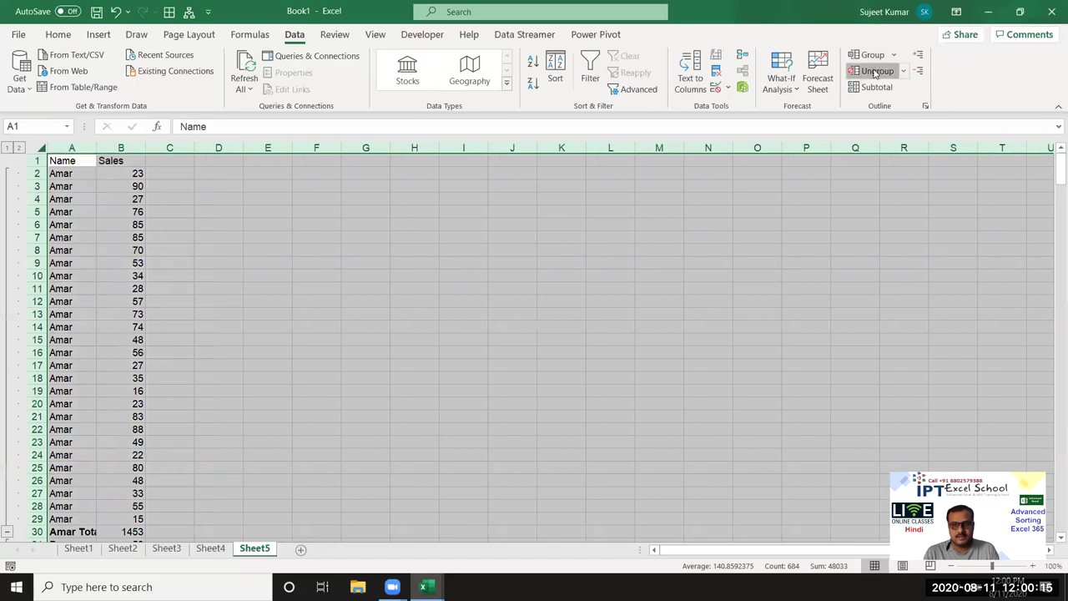
left_click(519, 271)
left_click(511, 295)
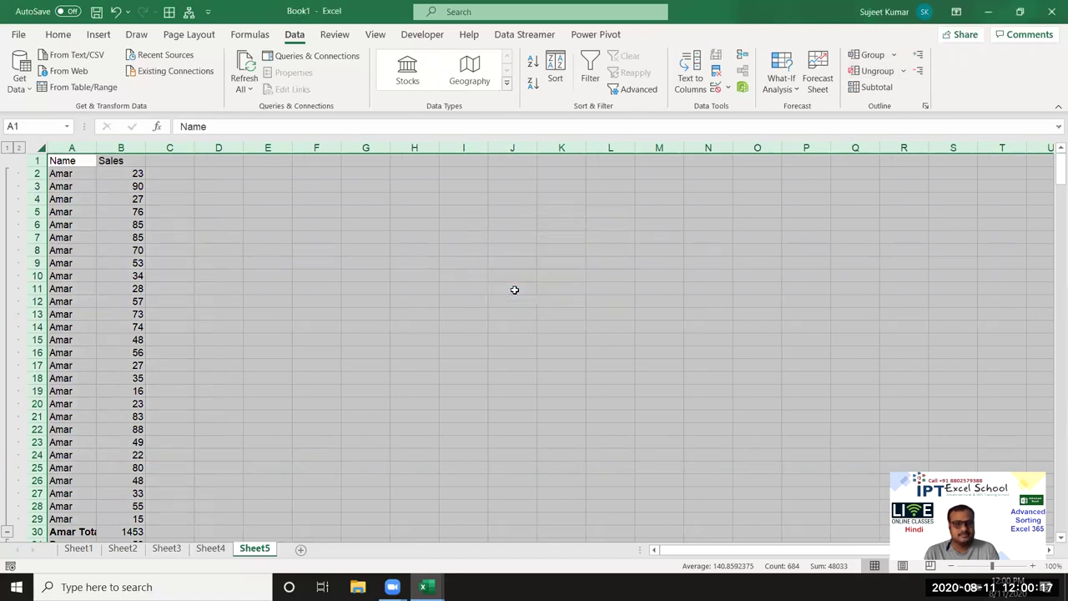
left_click(880, 72)
left_click(522, 274)
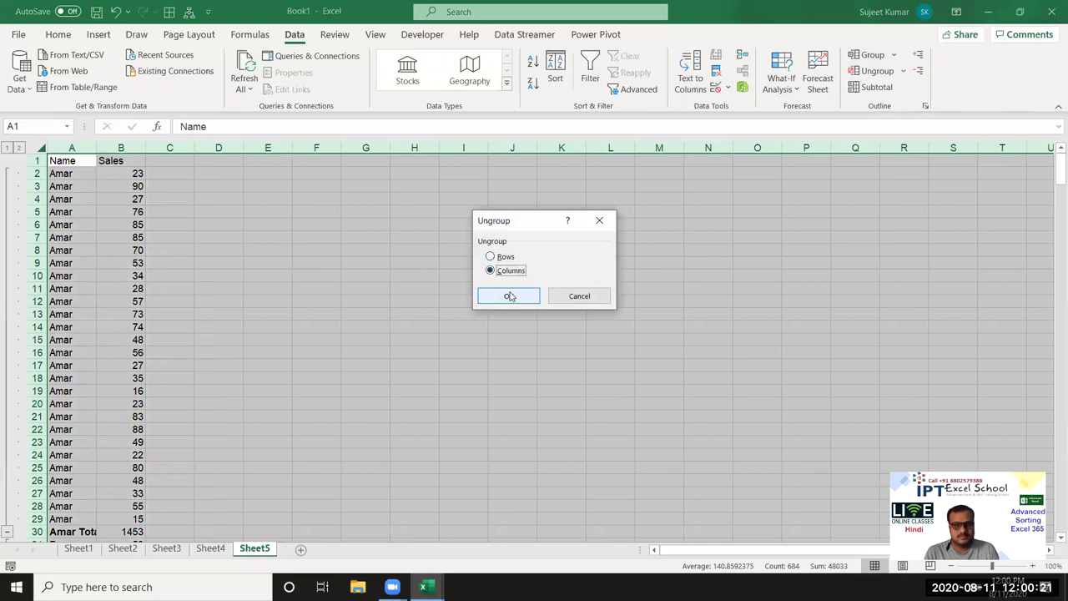
left_click(508, 295)
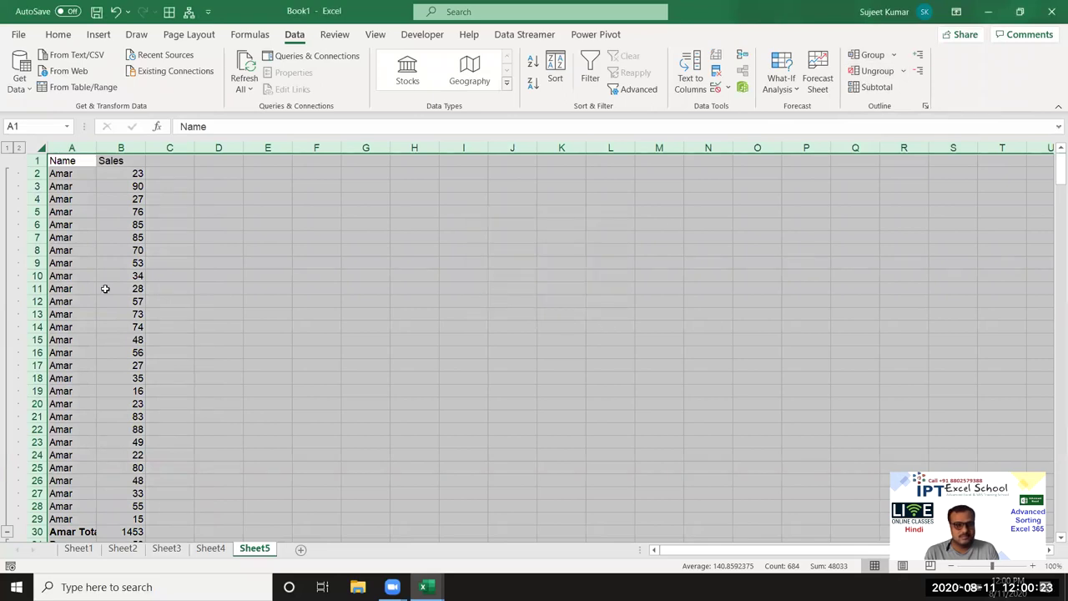
left_click(877, 71)
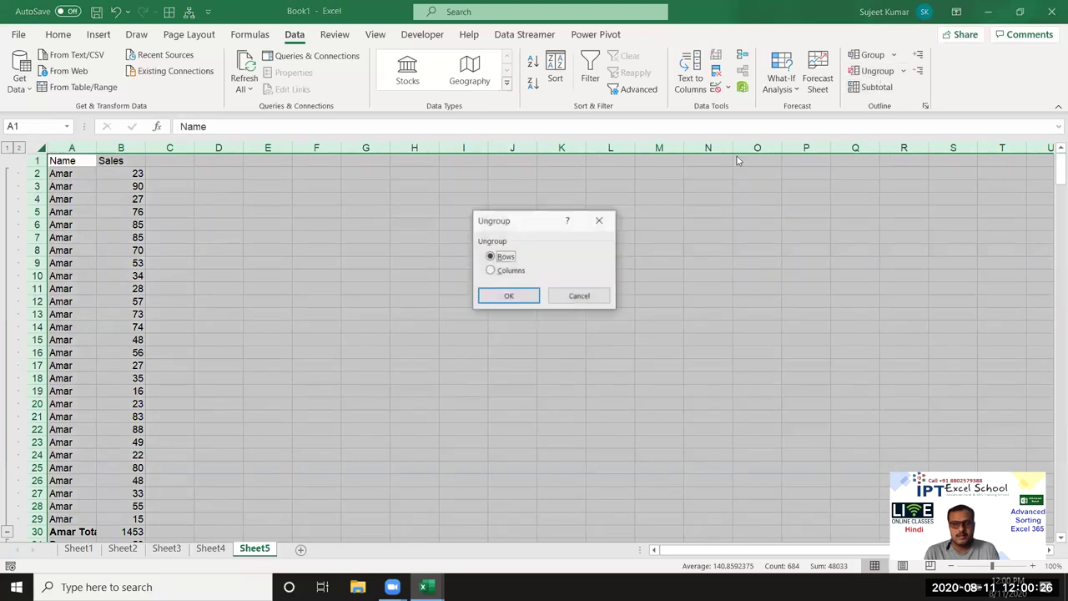
left_click(495, 294)
left_click(135, 316)
scroll(136, 317, "down", 3)
scroll(131, 326, "down", 1)
left_click(35, 378)
Autofit column A so the Amar Total label fits
left_click(76, 377)
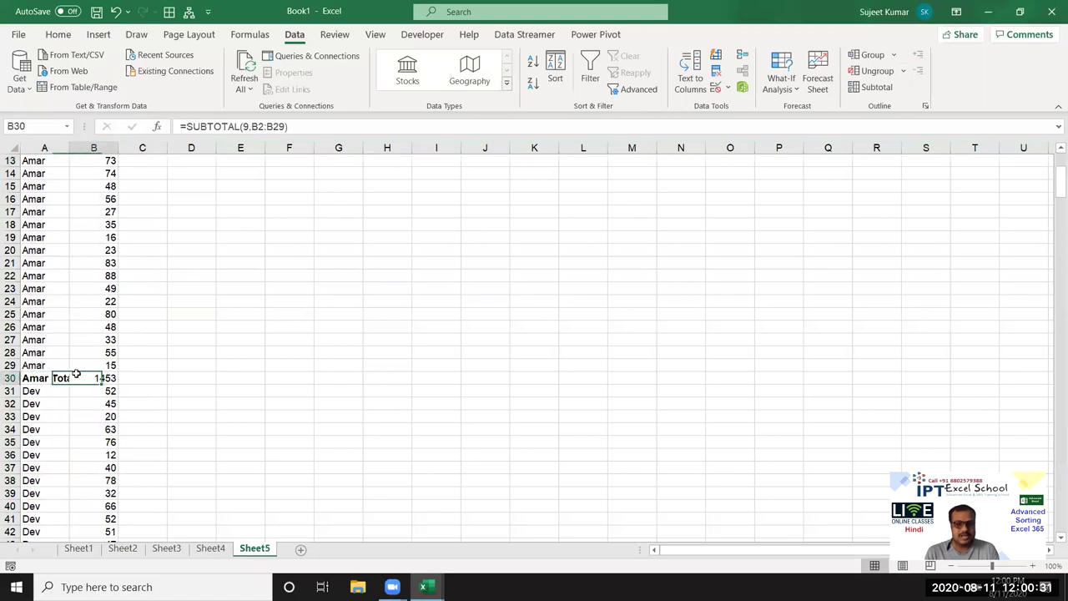
left_click(27, 377)
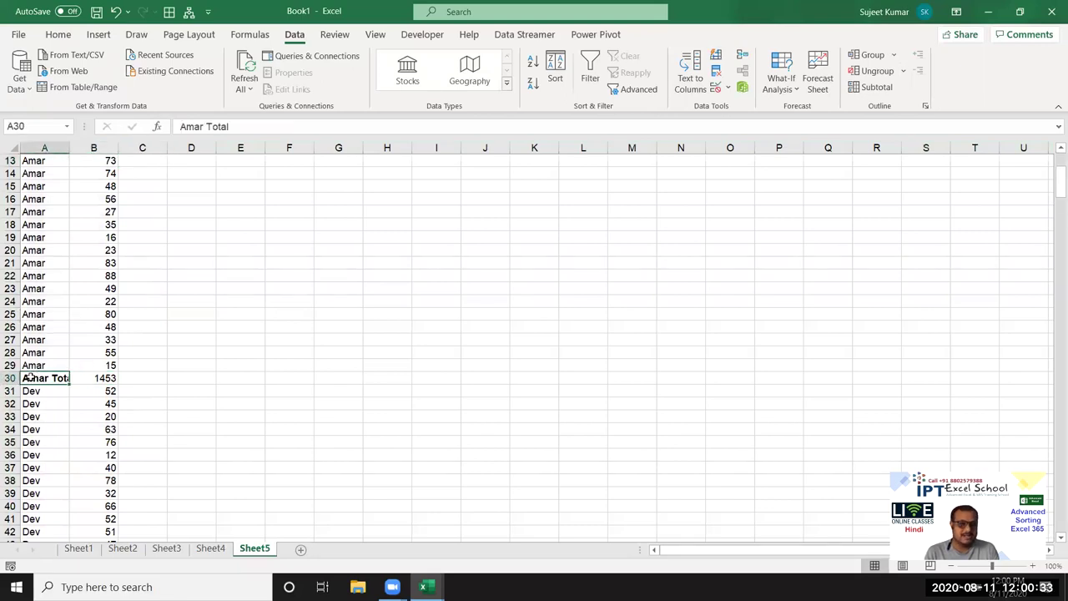
double_click(70, 148)
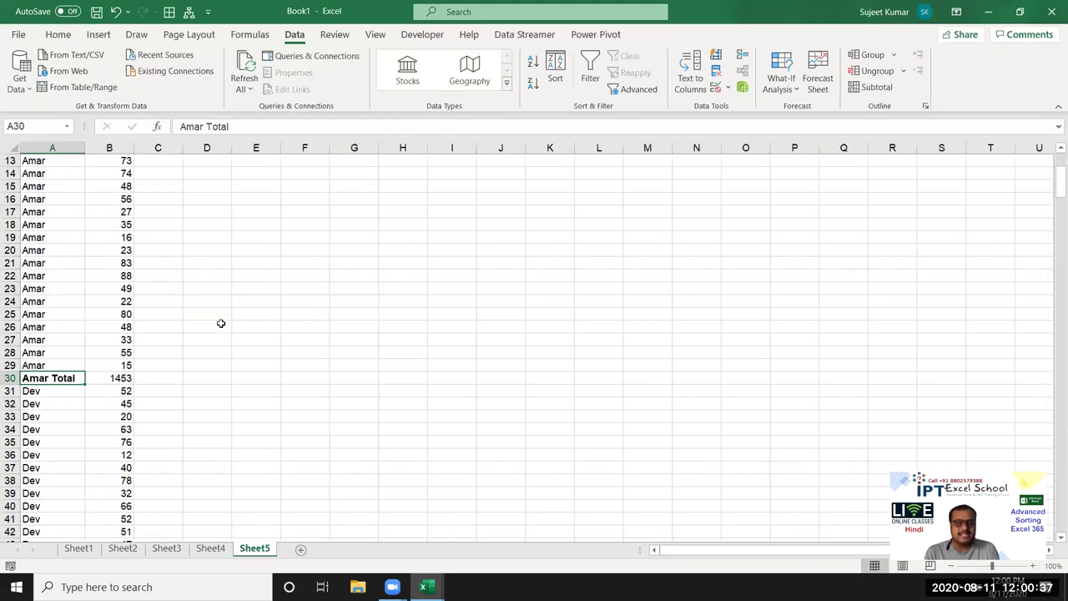
scroll(220, 322, "up", 4)
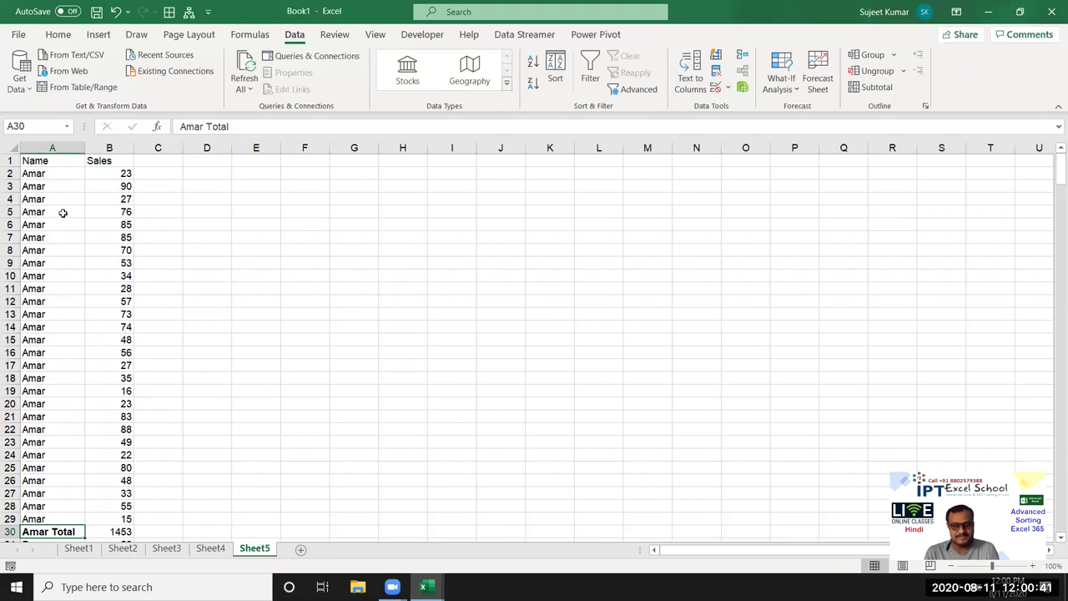
Filter Name to rows containing 'otal' and select the visible total rows through Grand Total
left_click(48, 163)
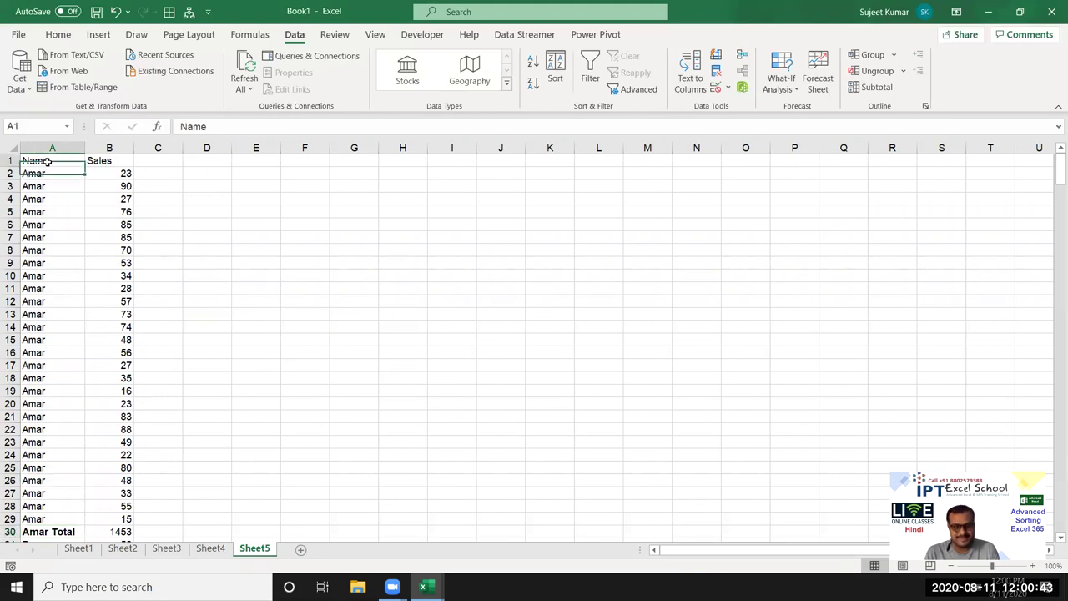
key("ctrl+shift+l")
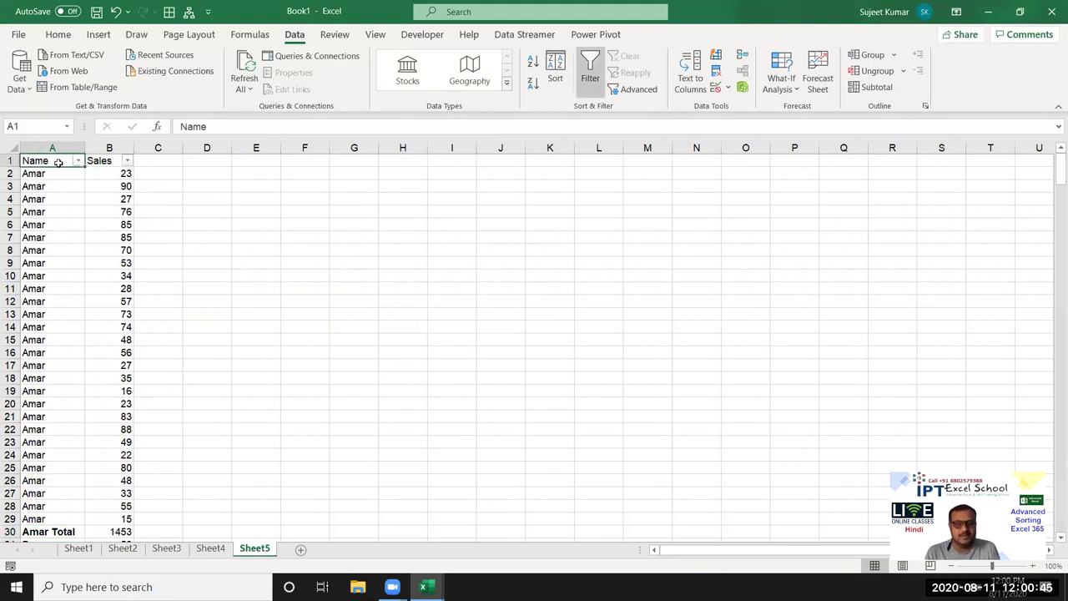
left_click(78, 160)
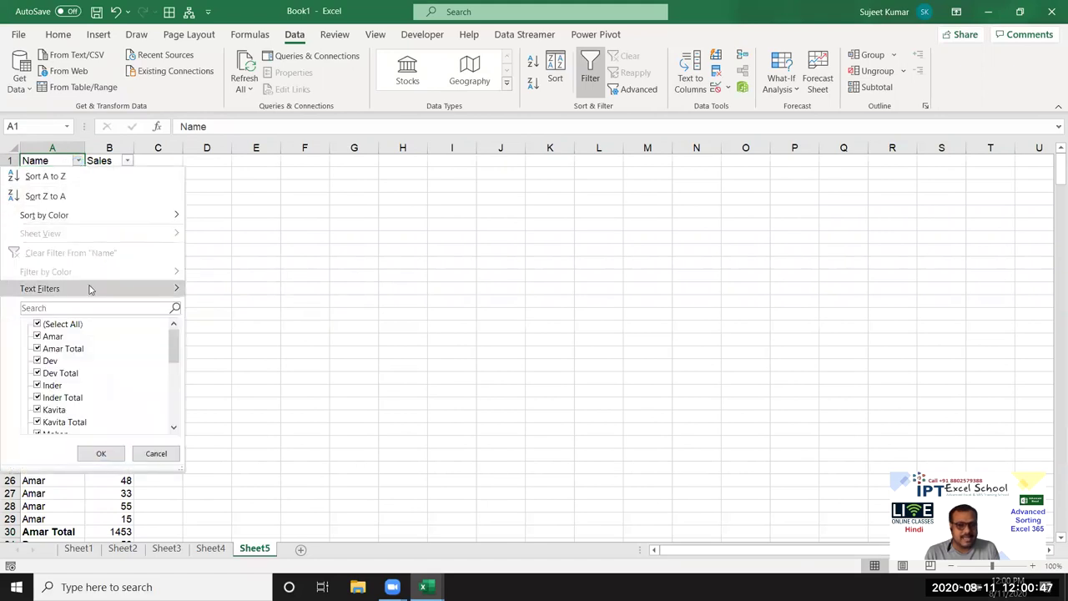
mouse_move(133, 288)
left_click(268, 377)
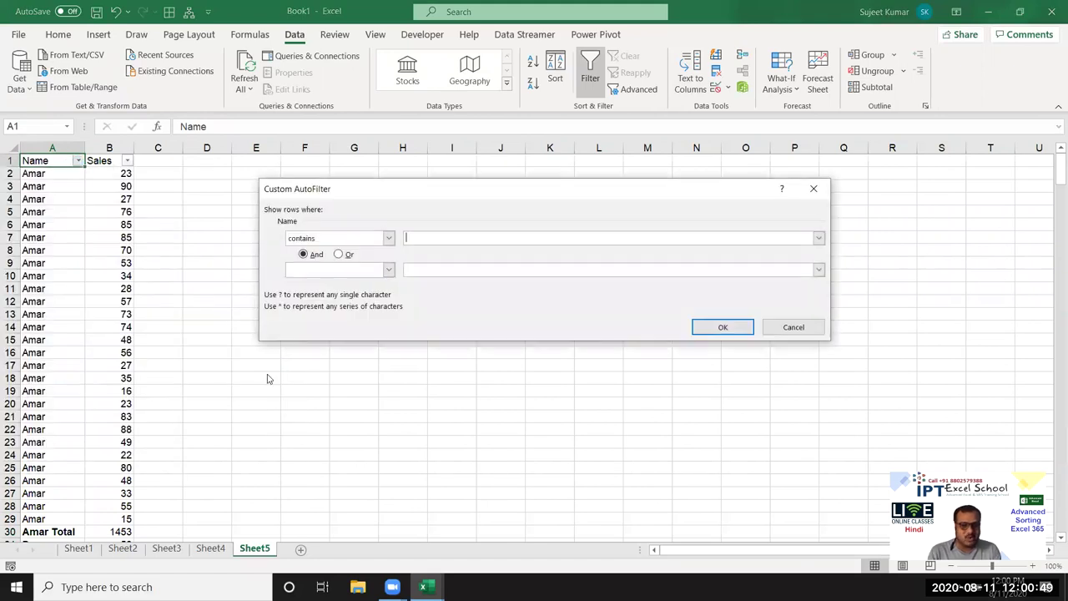
type("Total")
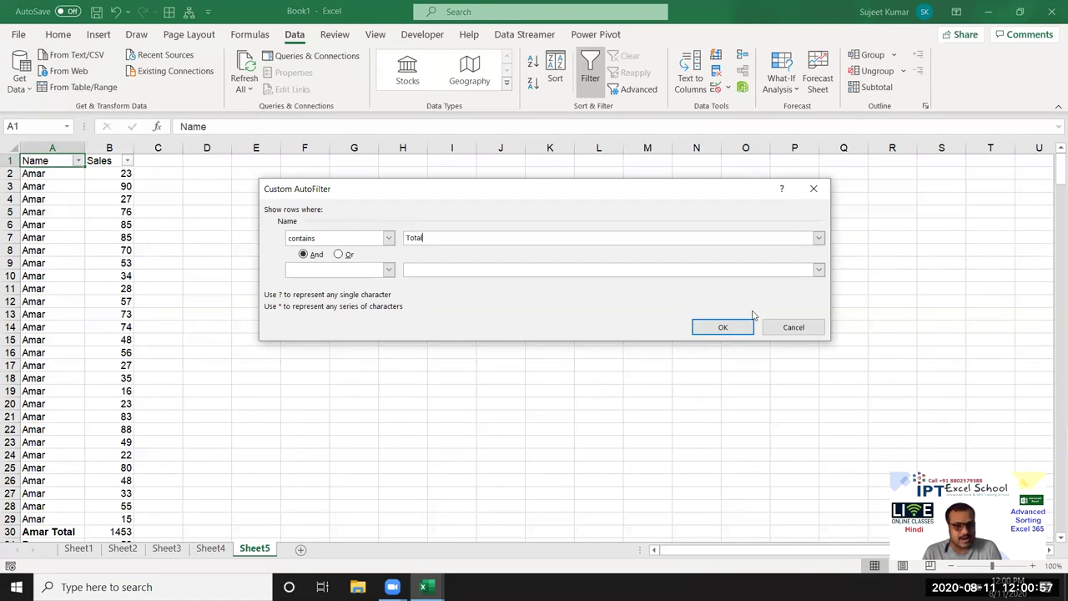
left_click(725, 327)
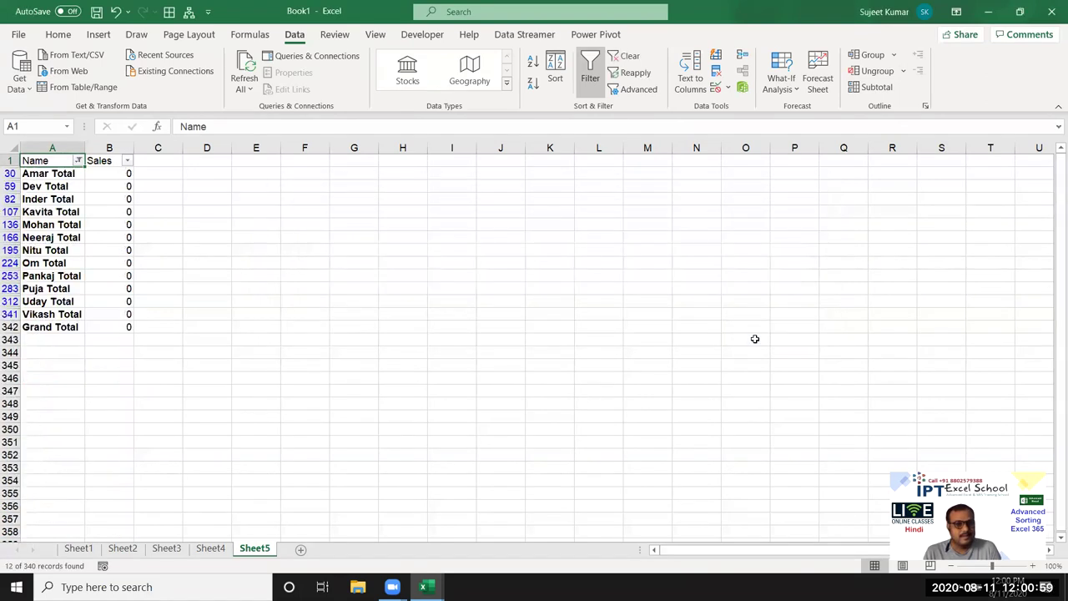
left_click_drag(48, 173, 120, 323)
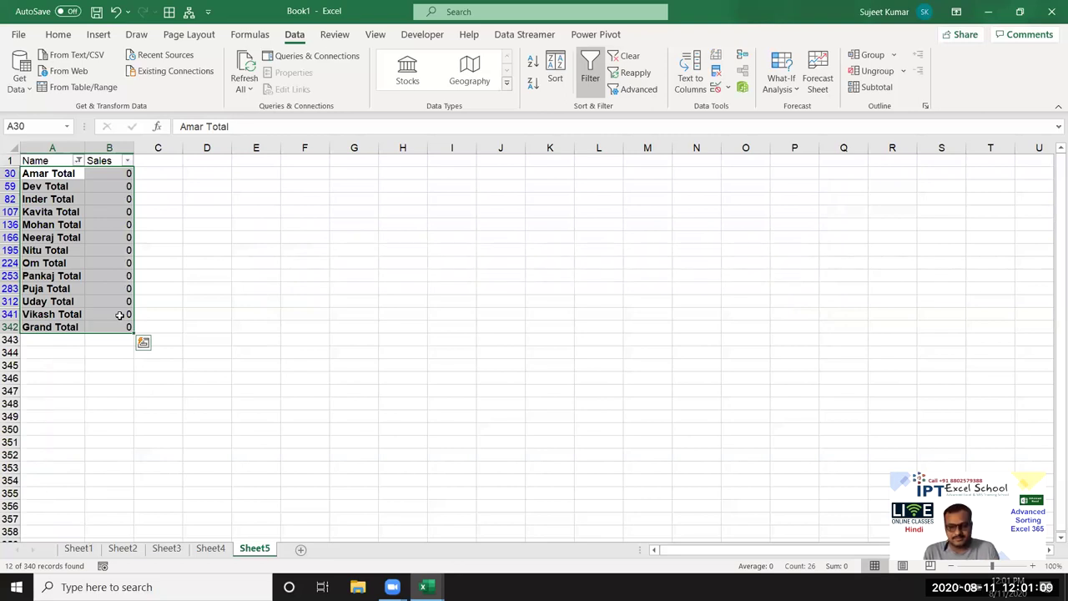
Use Find & Select > Go To Special to select only the visible total rows
left_click(60, 35)
left_click(865, 71)
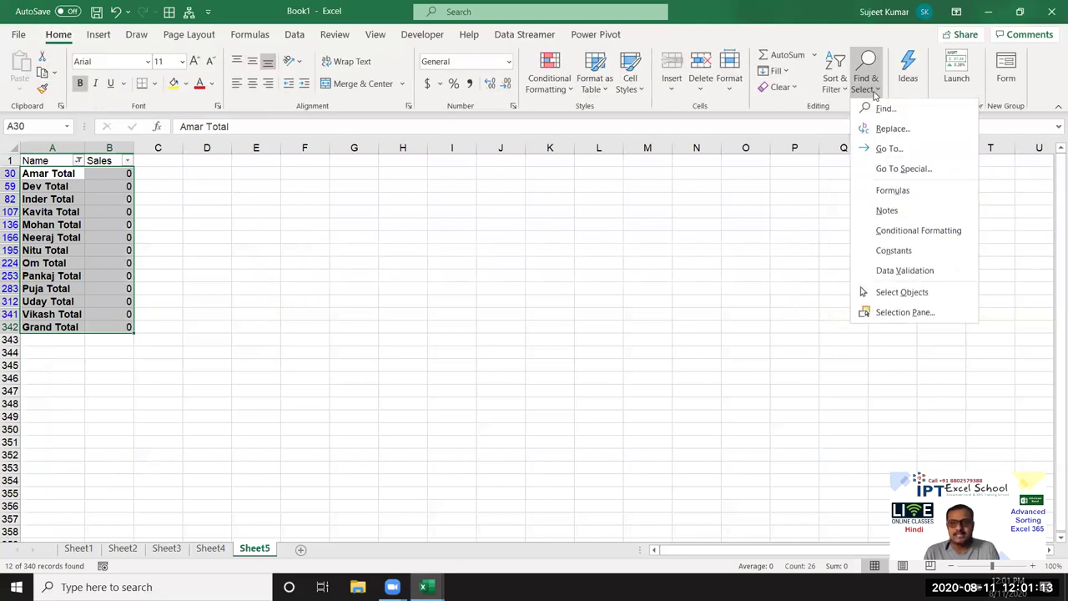
left_click(905, 170)
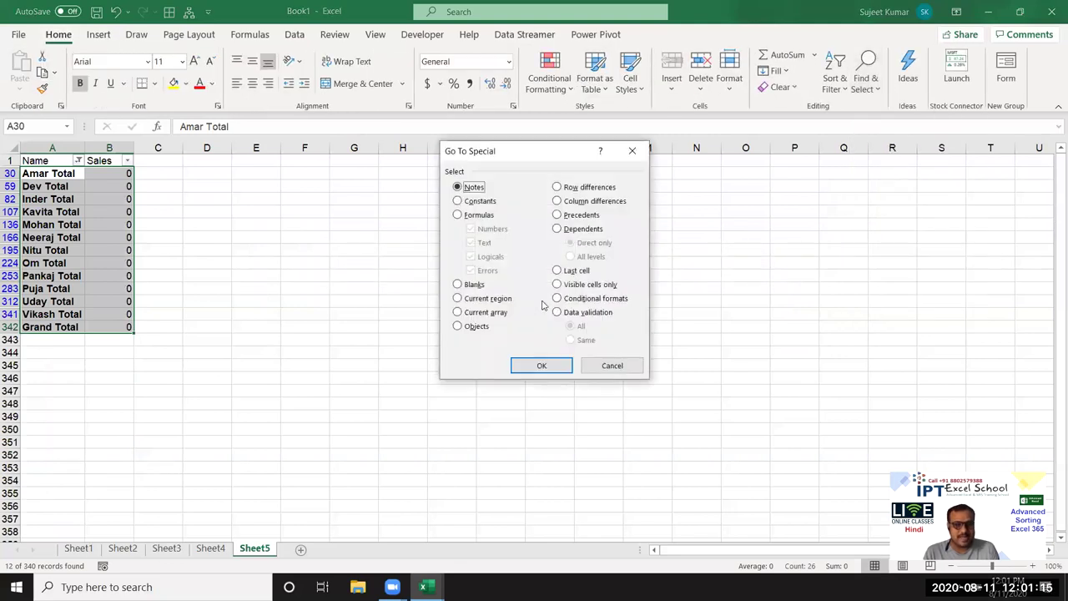
left_click(573, 287)
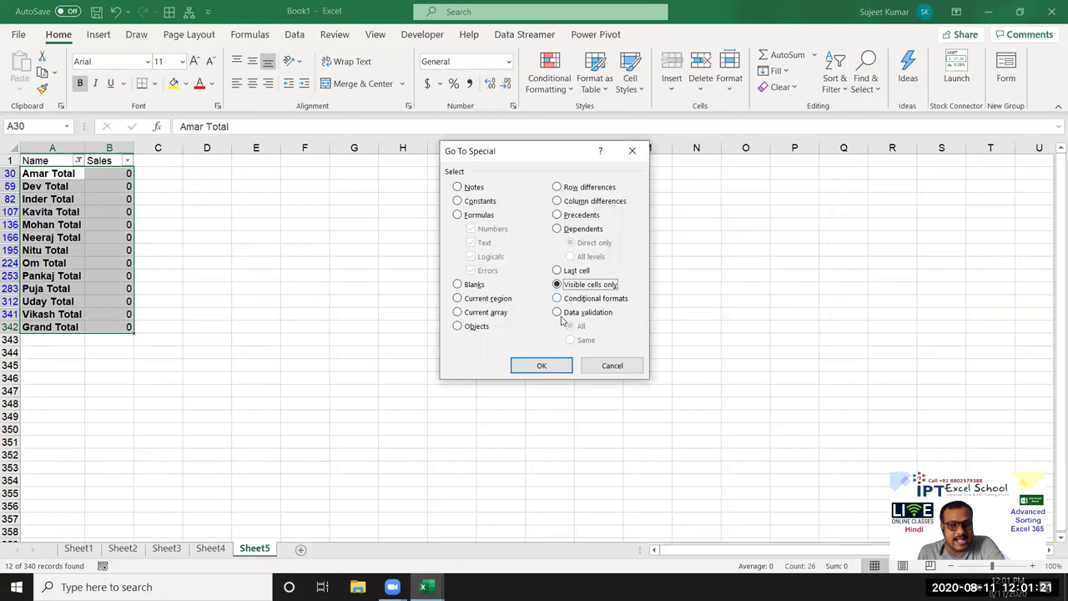
left_click(546, 366)
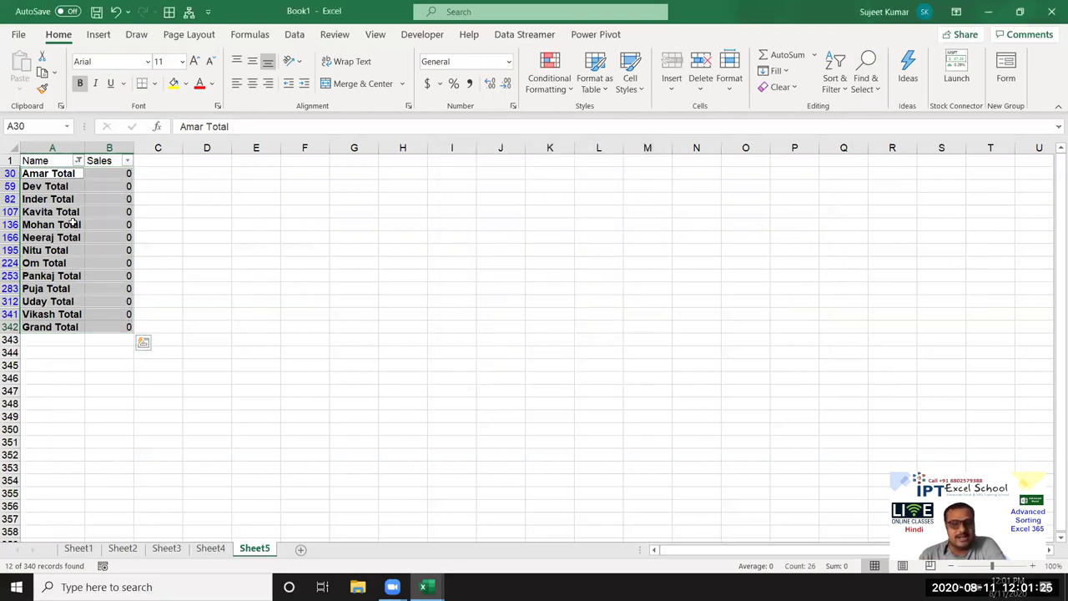
Clear the selected total rows and turn off the filter
key("Delete")
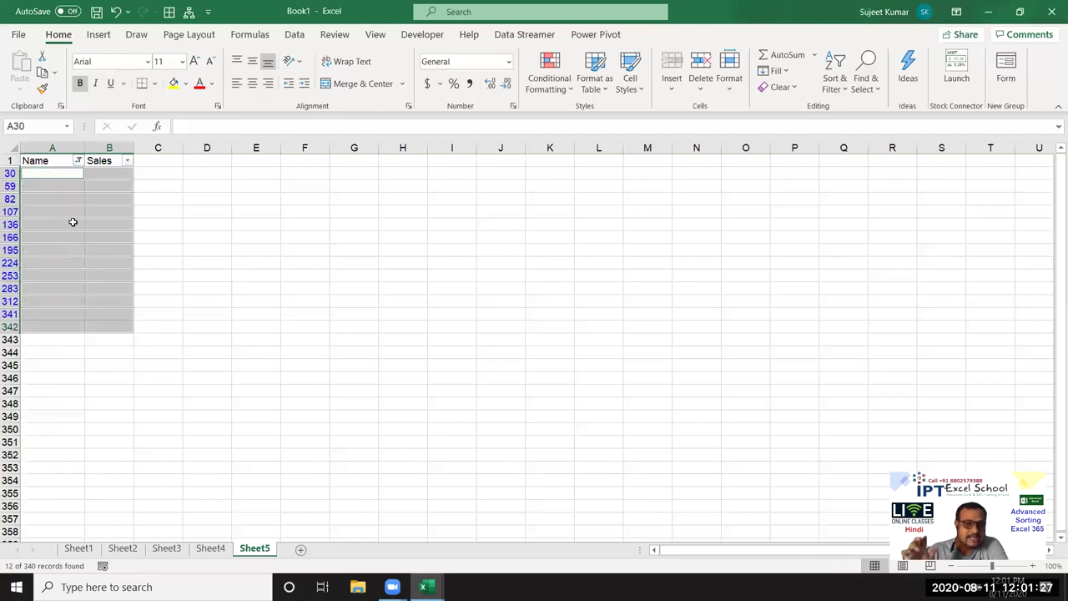
left_click(121, 222)
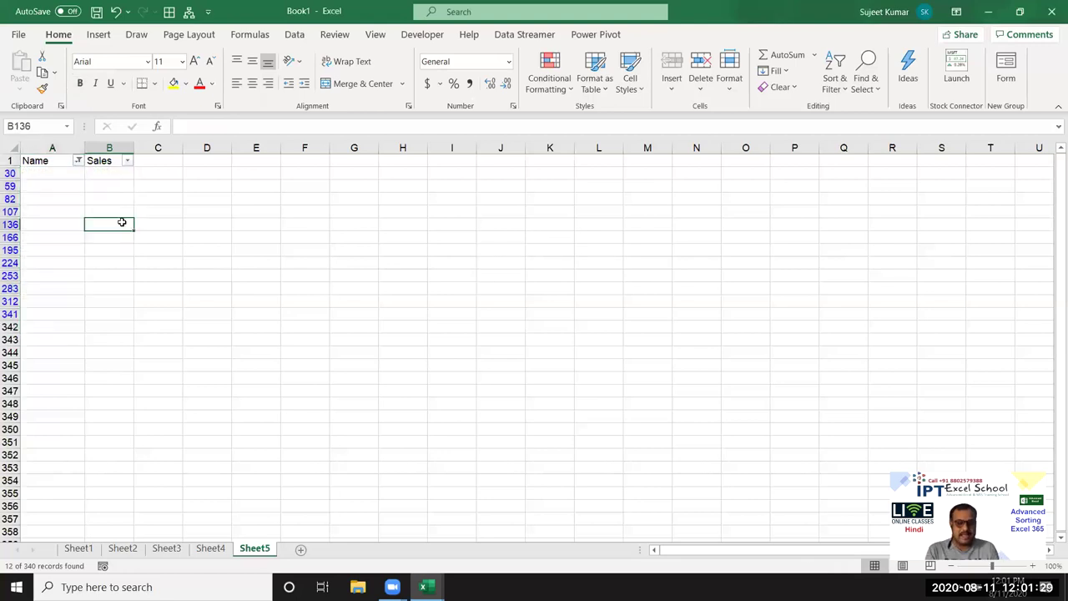
key("ctrl+shift+l")
Scroll through the Name/Sales list to confirm no Total rows remain
scroll(87, 309, "down", 3)
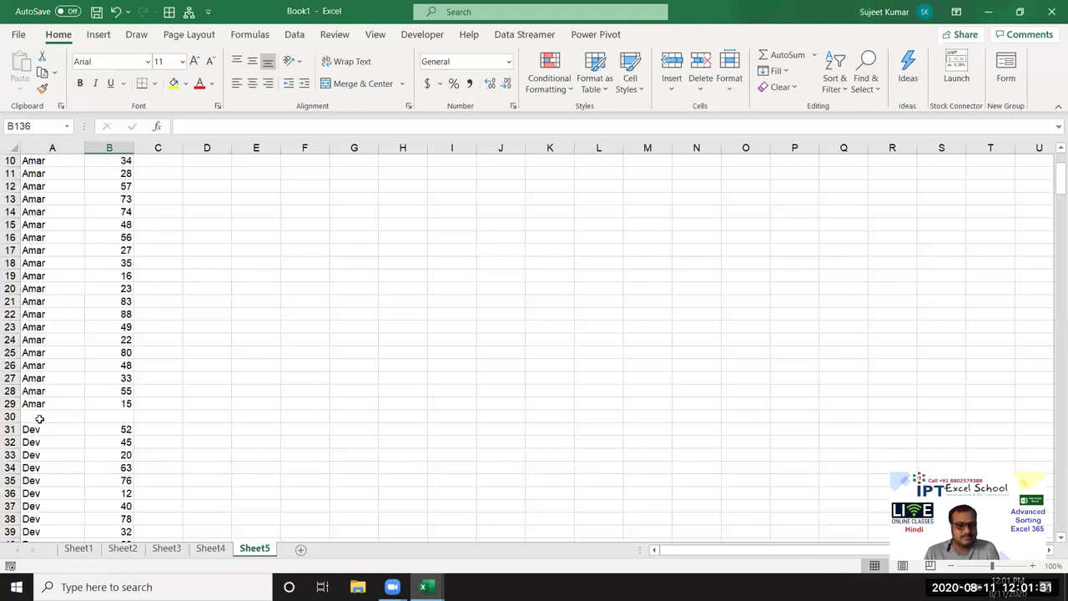
left_click(10, 416)
left_click(59, 310)
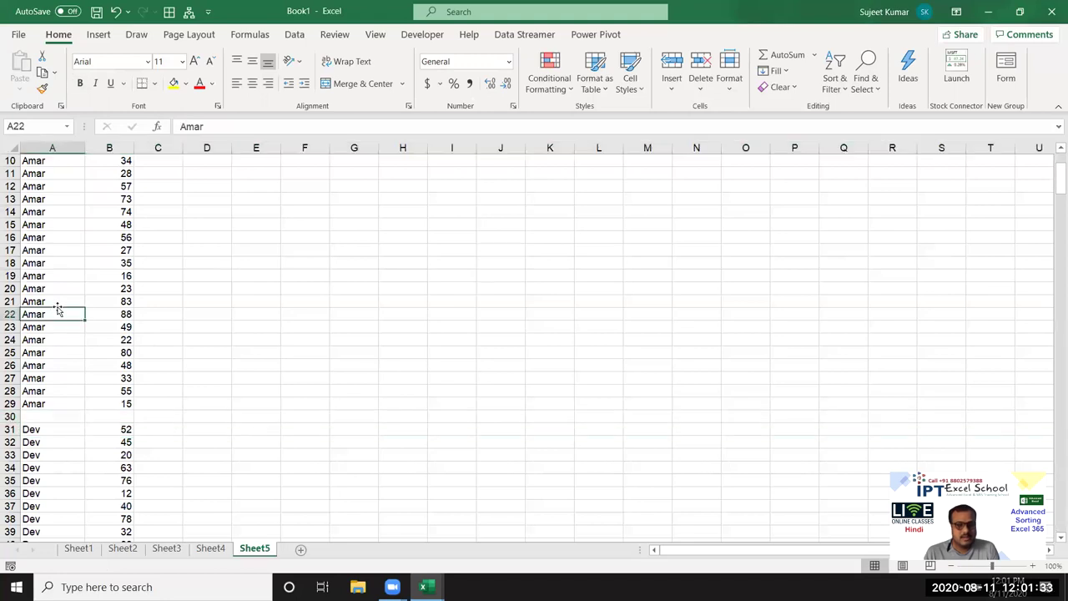
scroll(58, 377, "down", 4)
scroll(59, 391, "down", 8)
scroll(58, 393, "down", 5)
scroll(59, 392, "down", 5)
scroll(59, 390, "down", 6)
scroll(58, 392, "down", 5)
scroll(264, 412, "up", 3)
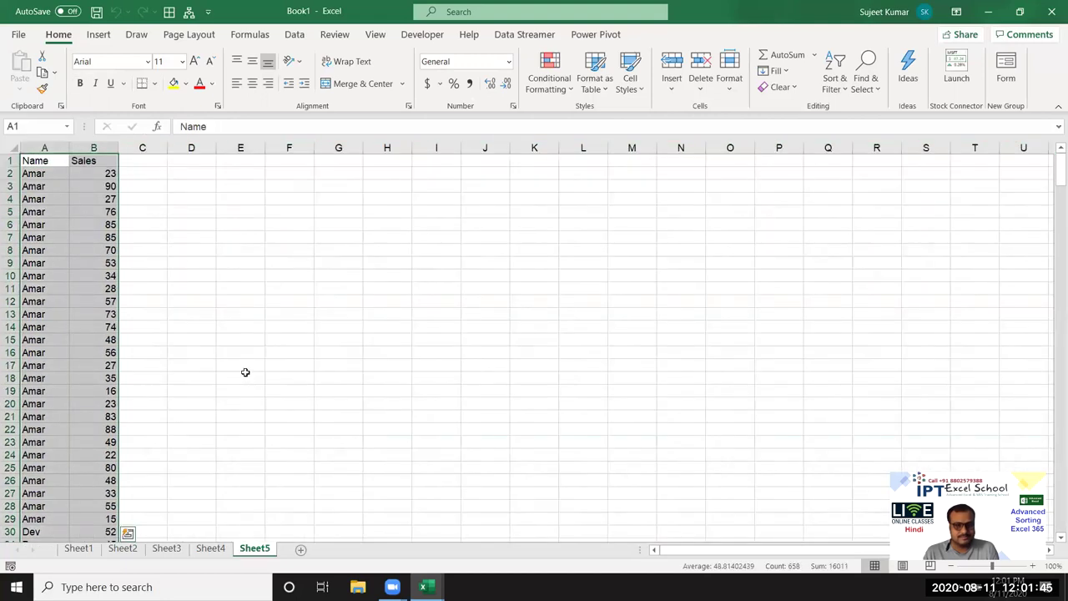
scroll(66, 298, "down", 4)
scroll(68, 301, "up", 4)
Enter 1 in C2 as the first group number
left_click_drag(38, 161, 44, 182)
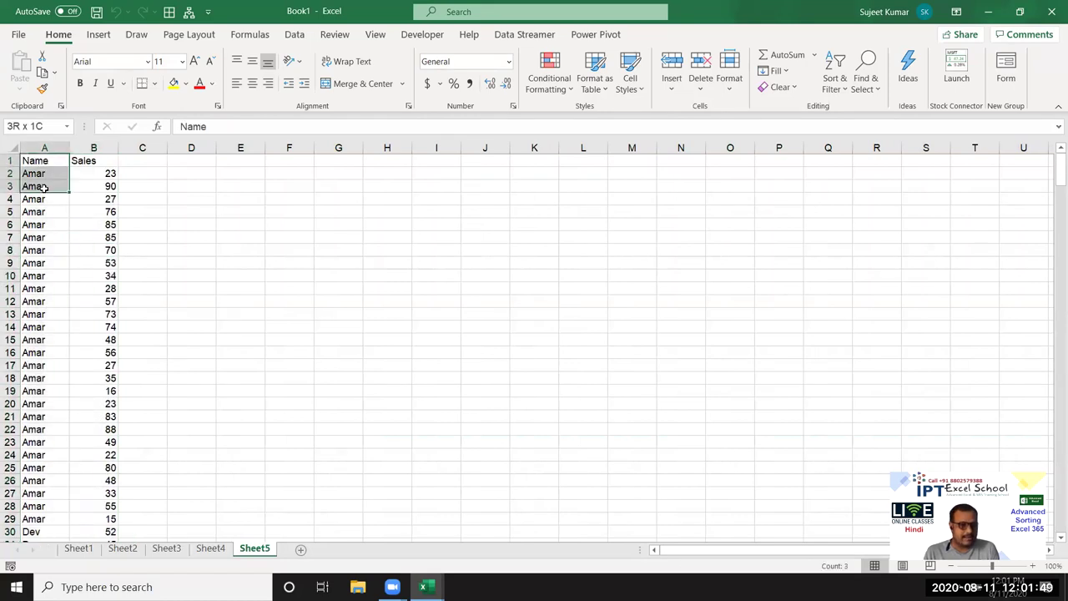
left_click(44, 175)
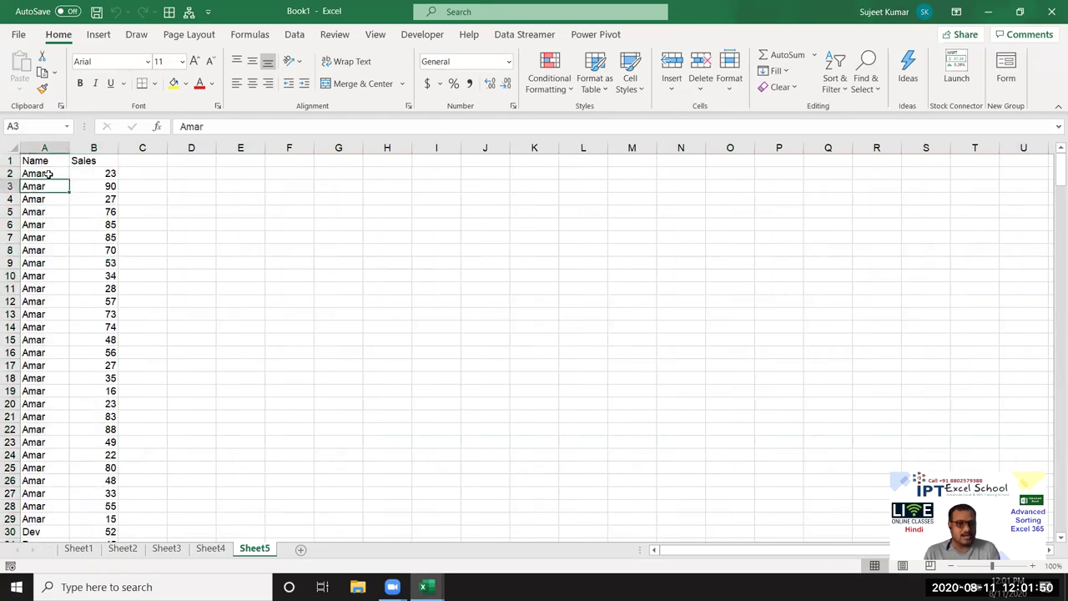
left_click(158, 176)
type("1")
key("Return")
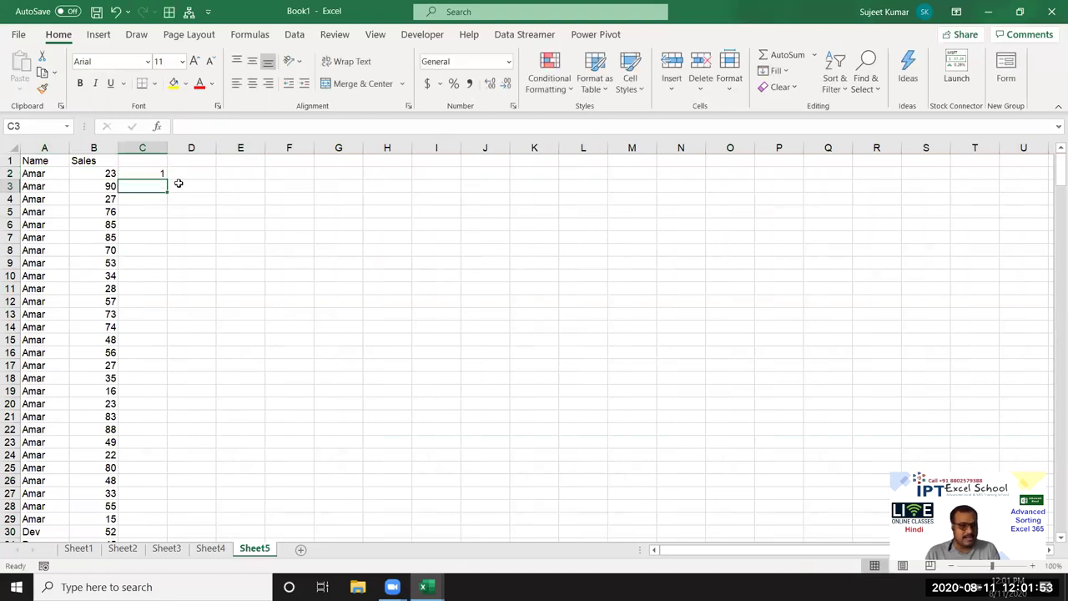
Enter the formula =IF(A3=A2,C2,C2+1) in C3
type("=")
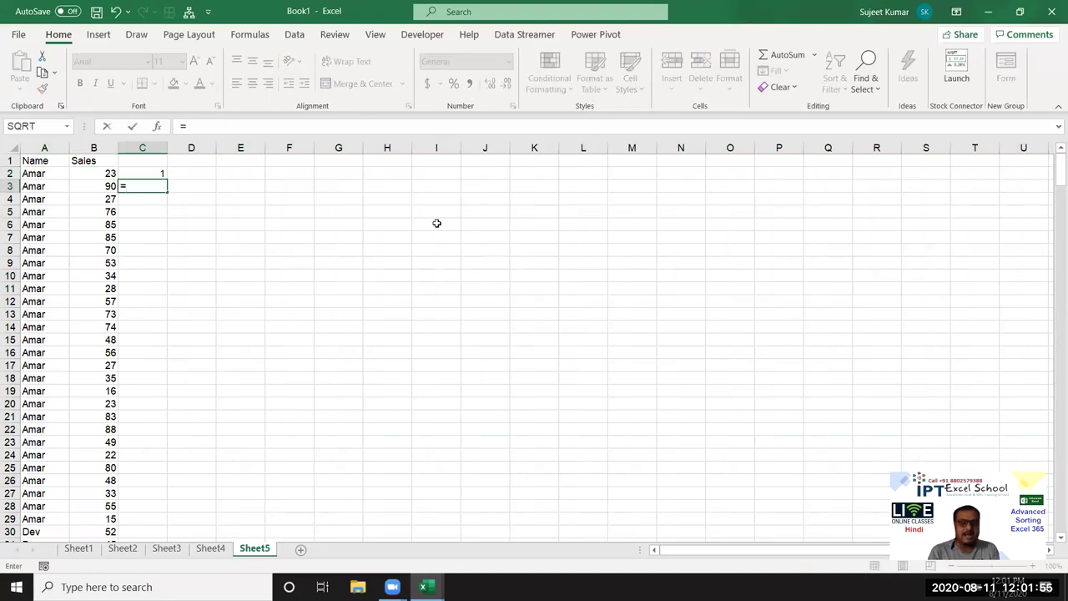
type("if(")
key("Left")
key("Left")
type("=")
key("Up")
key("Left")
key("Left")
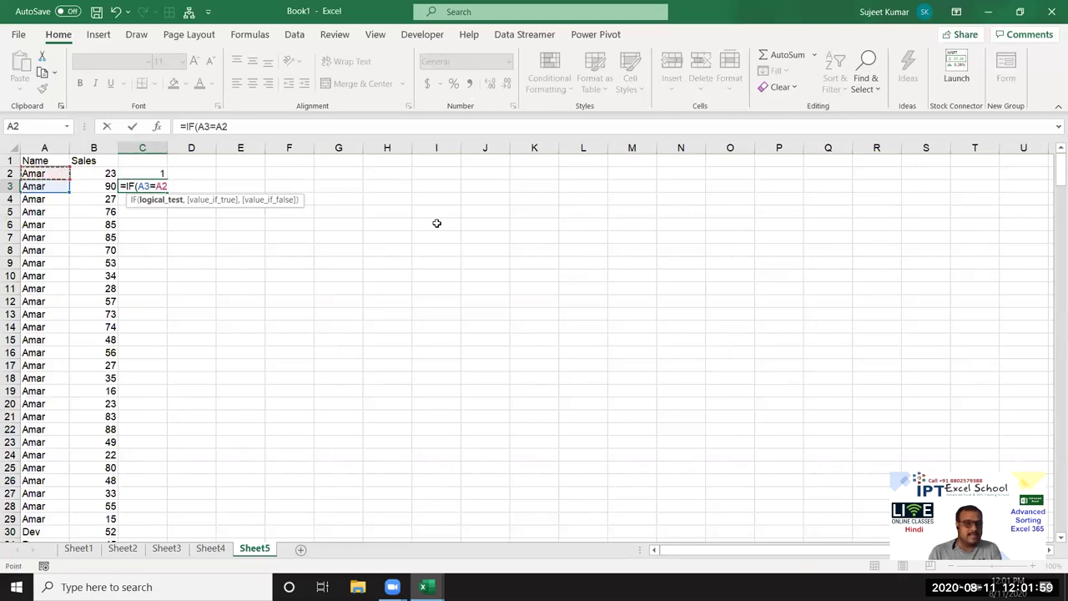
type(",")
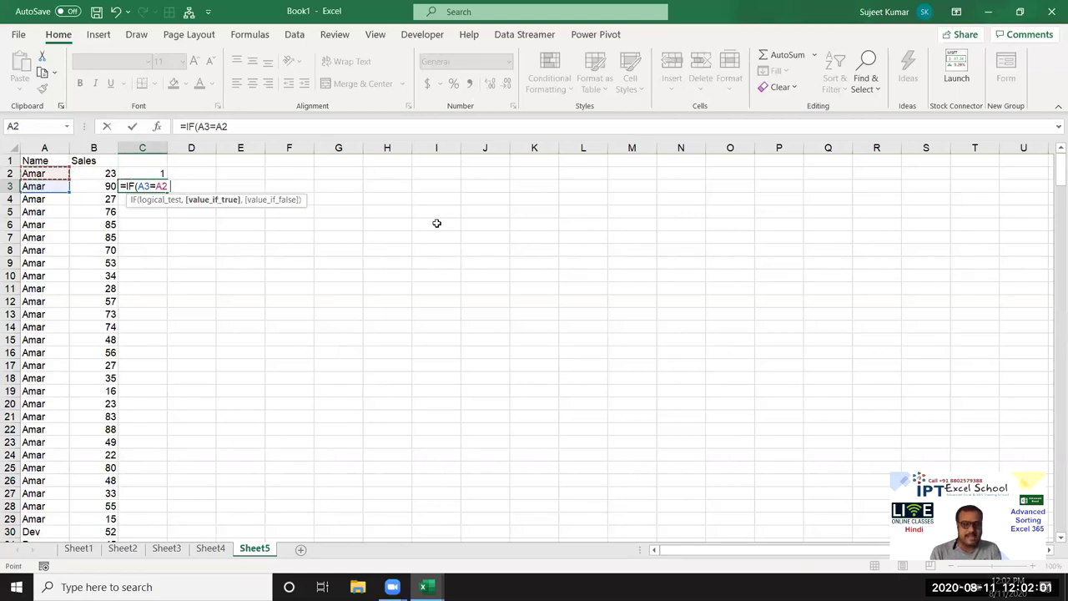
key("Up")
type("+")
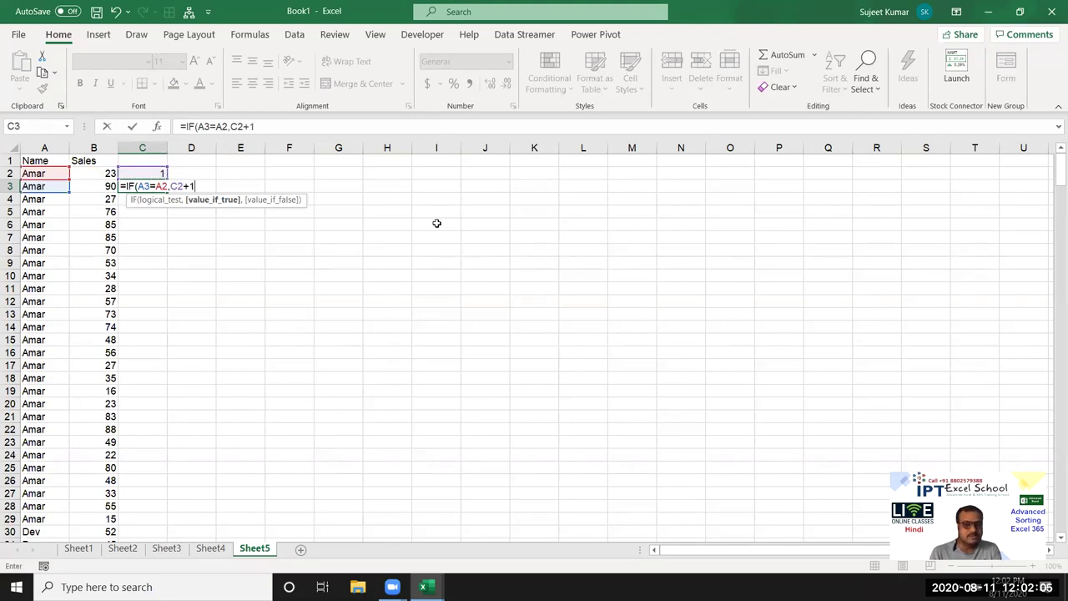
key("BackSpace")
key("BackSpace")
key("BackSpace")
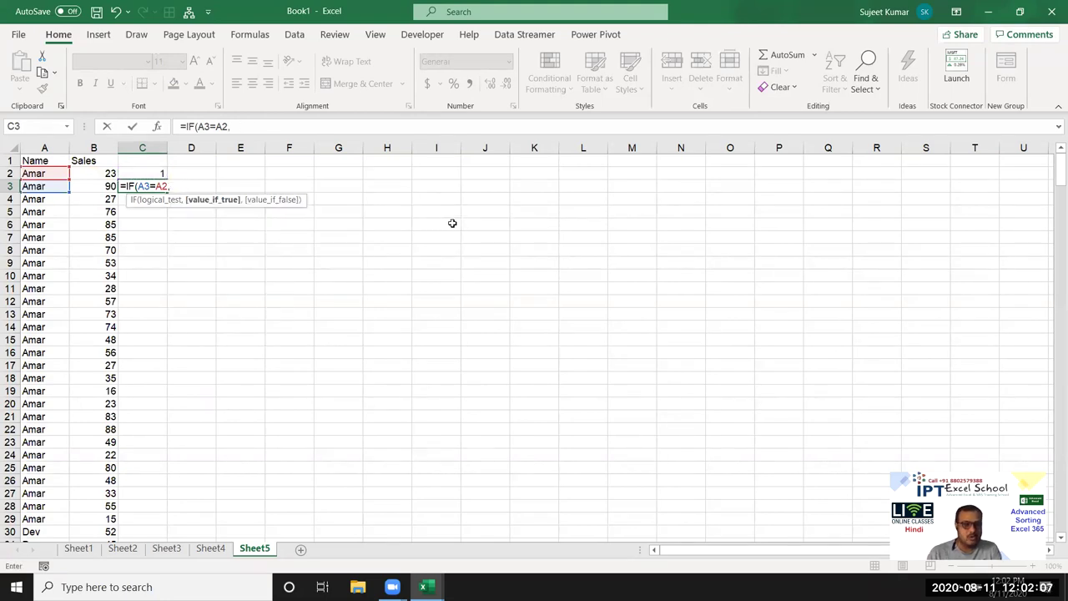
left_click(133, 171)
type(",")
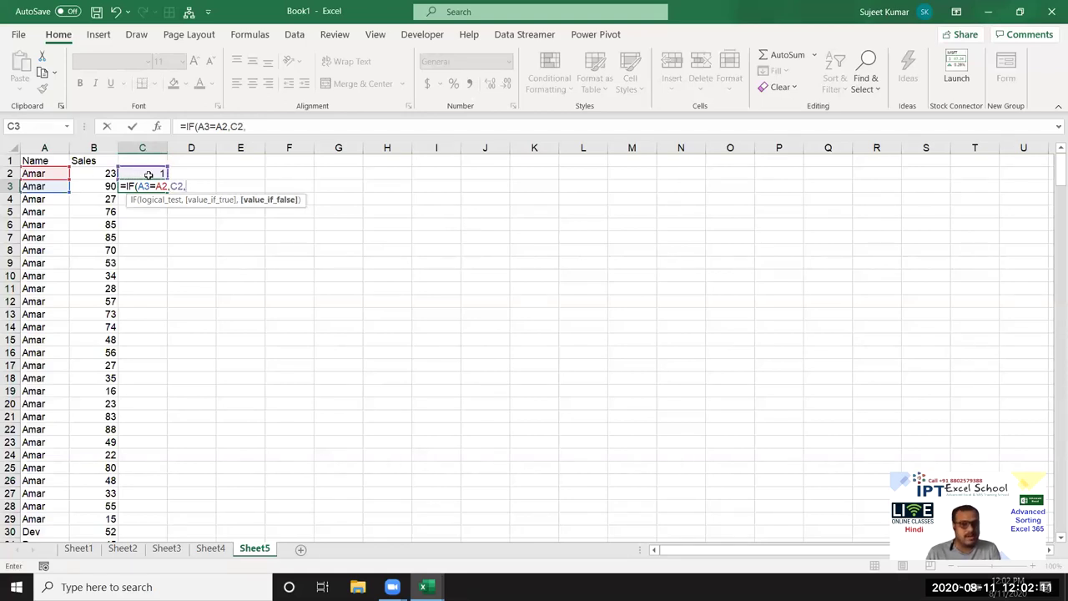
left_click(150, 174)
type("+1")
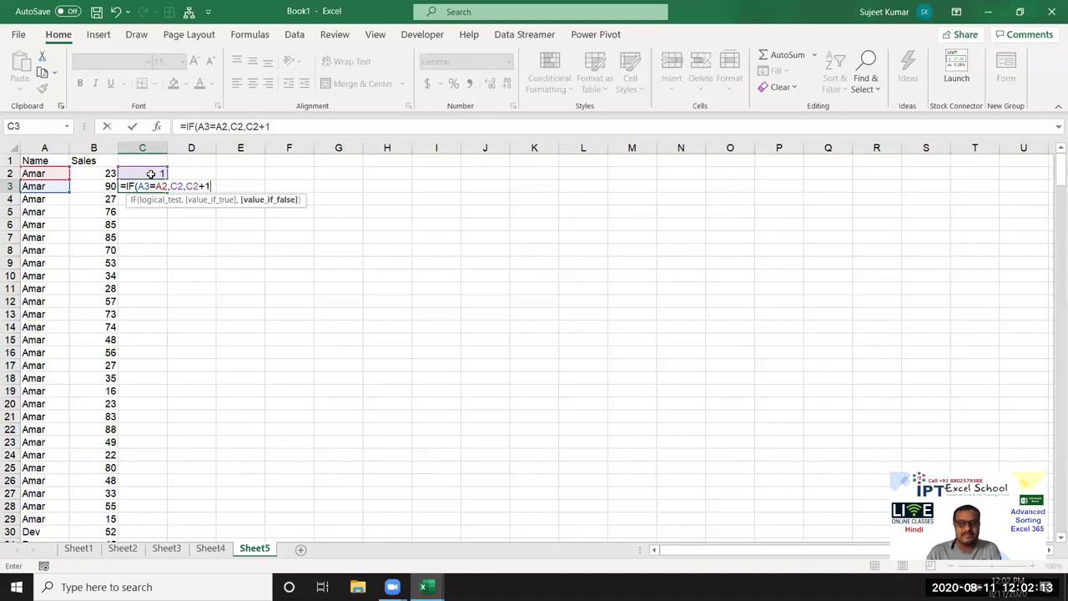
key("Return")
Fill C3's group-number formula down the whole data column and check it
left_click(162, 187)
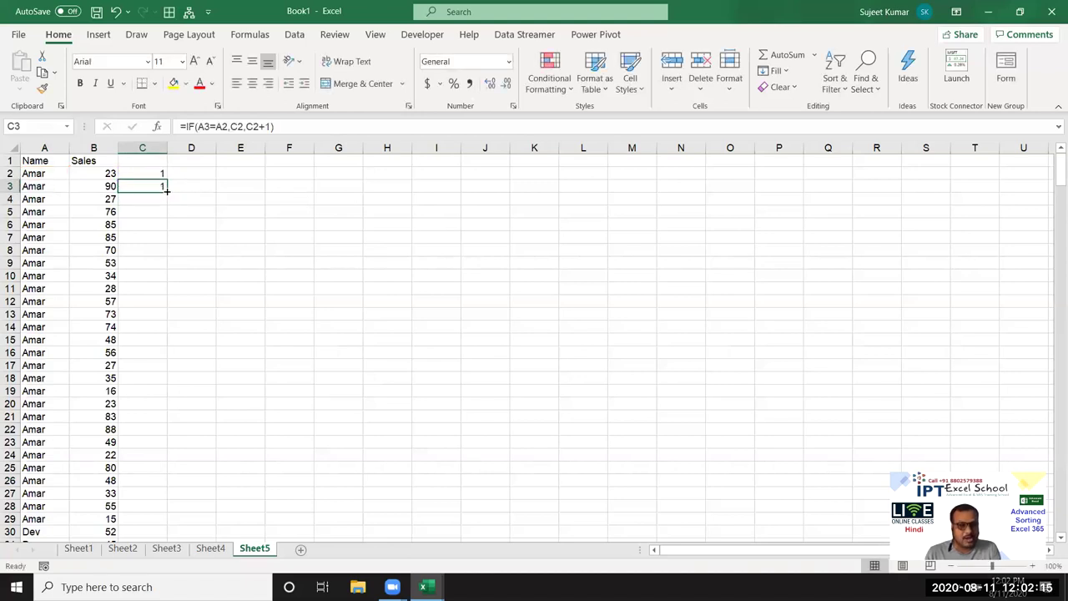
double_click(166, 191)
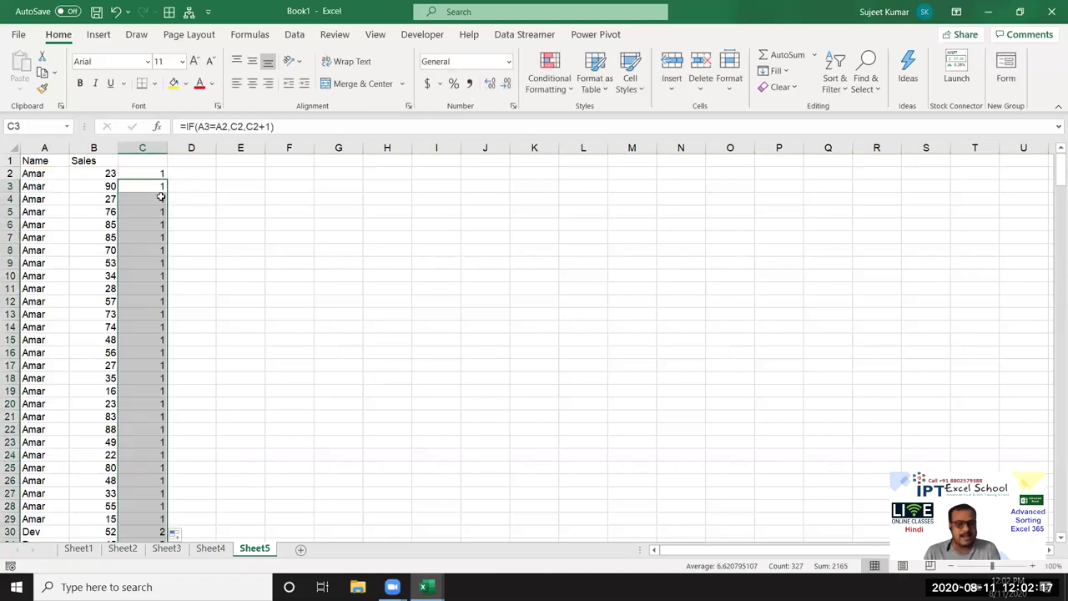
double_click(155, 186)
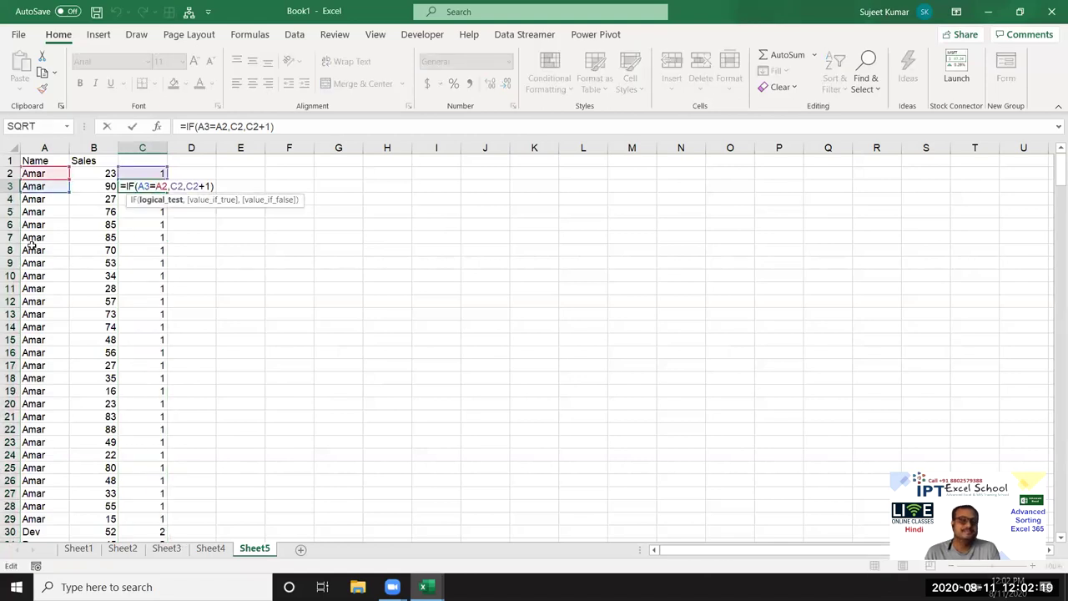
key("Escape")
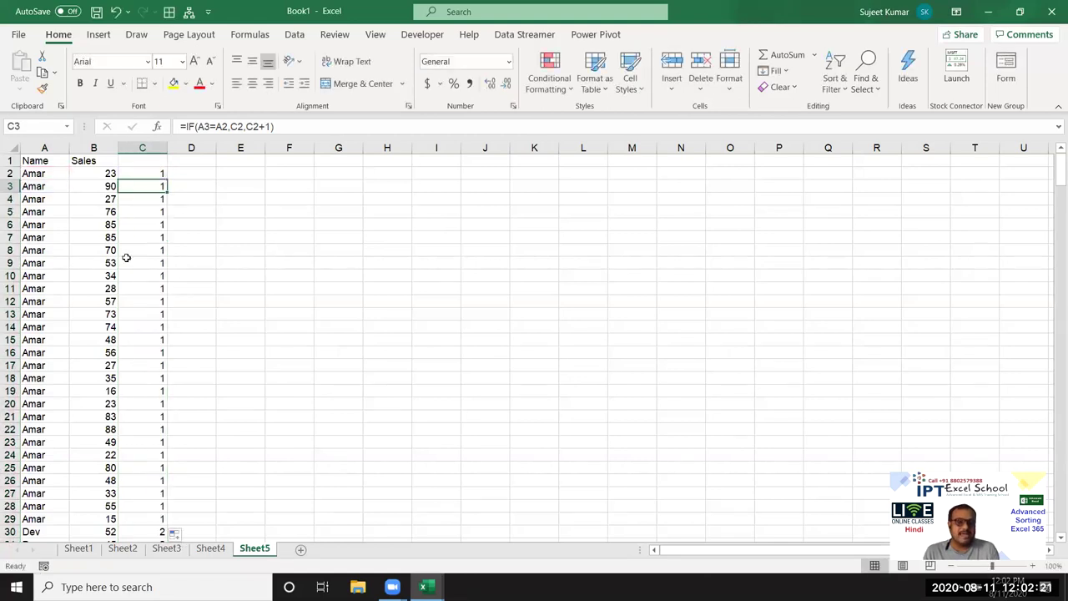
Check the group-number formula further down column C, around row 294
left_click(140, 258)
scroll(212, 379, "down", 5)
scroll(212, 379, "down", 5)
scroll(211, 378, "down", 6)
scroll(212, 379, "down", 6)
scroll(212, 378, "down", 5)
scroll(212, 379, "down", 4)
scroll(212, 378, "down", 4)
scroll(212, 379, "down", 6)
scroll(212, 379, "down", 5)
scroll(212, 380, "down", 5)
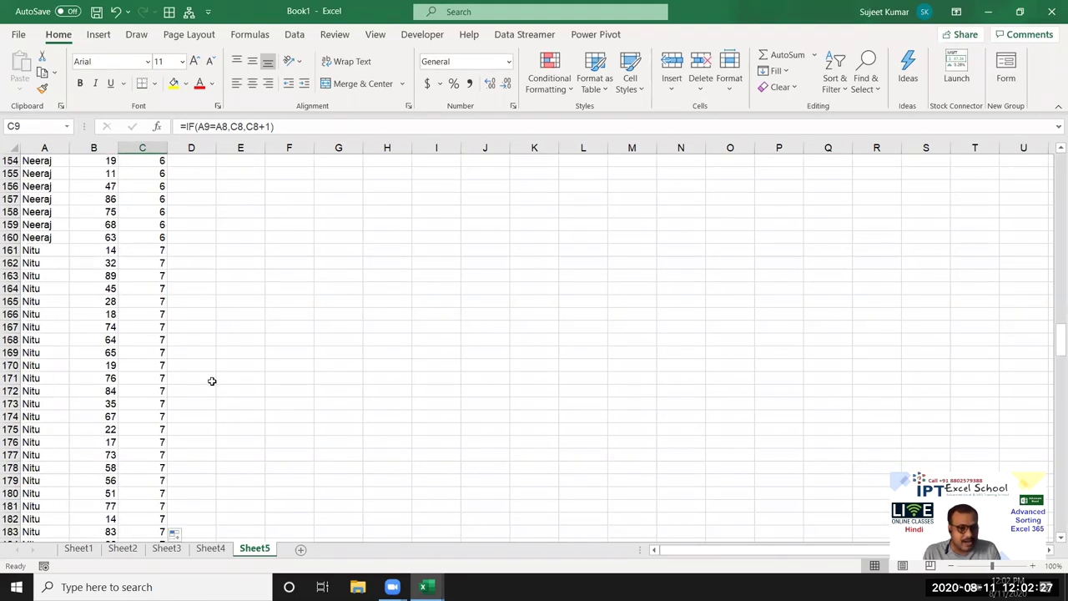
scroll(212, 381, "down", 4)
scroll(212, 383, "down", 11)
scroll(212, 385, "down", 5)
scroll(212, 386, "down", 5)
scroll(212, 386, "down", 10)
scroll(200, 387, "down", 6)
left_click(154, 381)
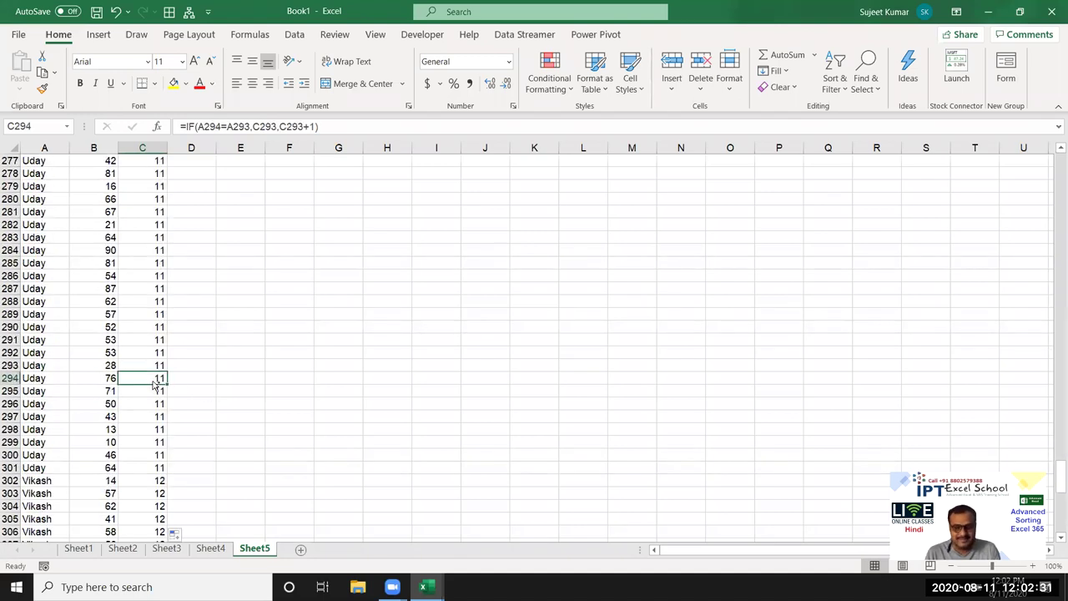
Copy the group numbers in C2:C329 and paste them back as values
key("Down")
key("Down")
key("Down")
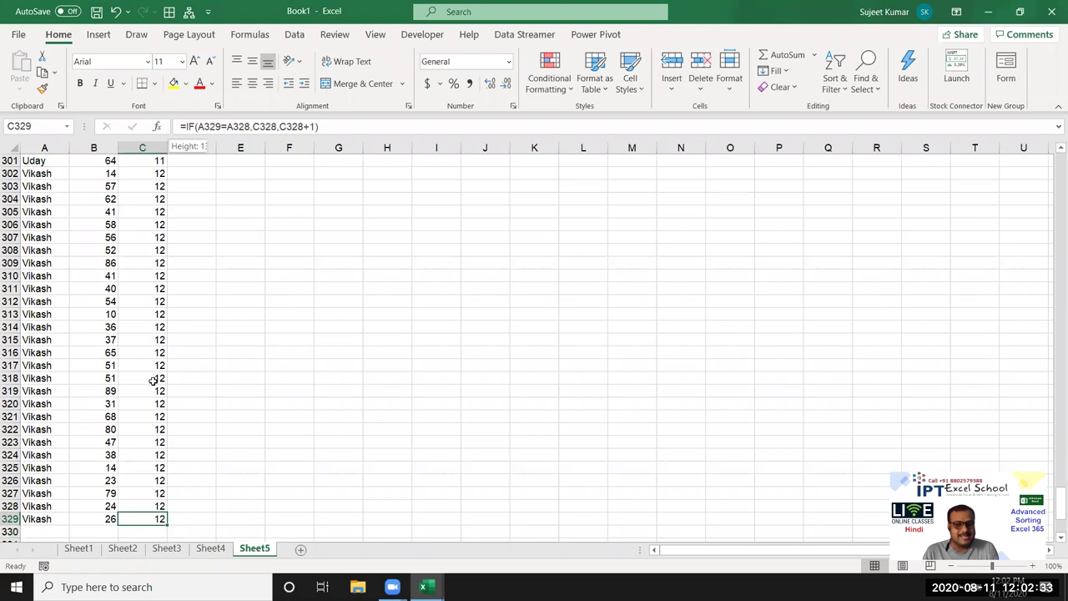
key("ctrl+shift+Up")
key("shift+Up")
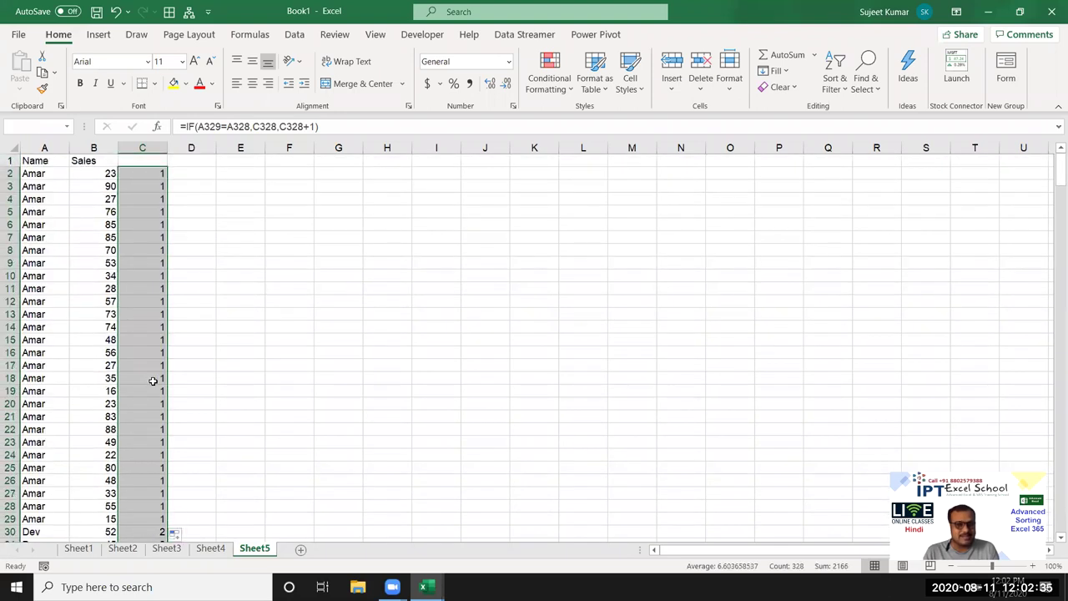
key("ctrl+c")
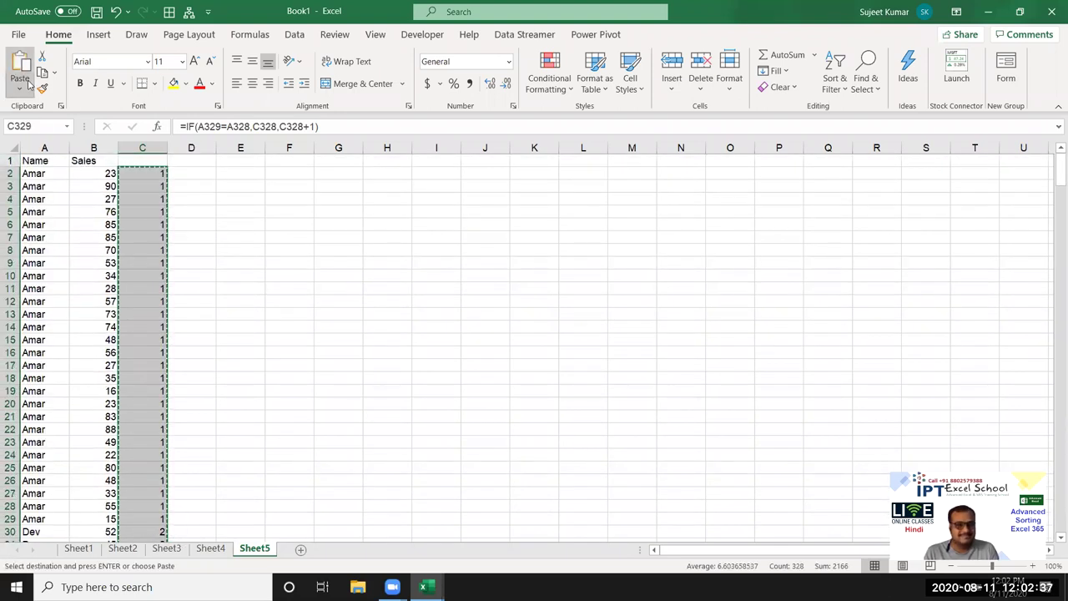
left_click(19, 87)
left_click(18, 197)
scroll(143, 234, "down", 5)
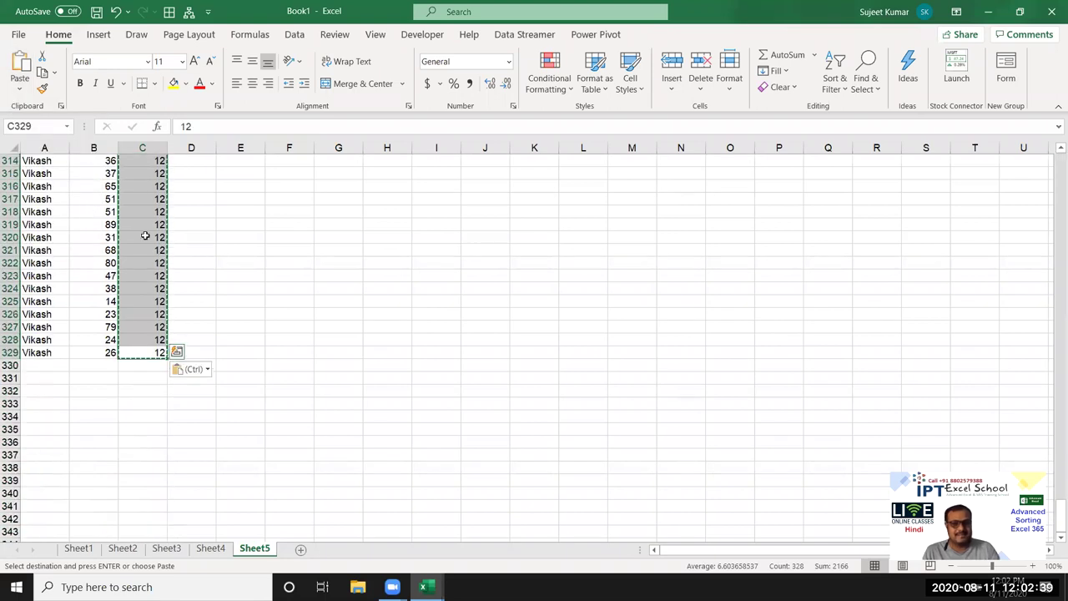
key("Escape")
Number the empty rows C330:C341 from 1 to 12 below the data
left_click(139, 363)
type("1")
key("Return")
type("2")
key("Return")
left_click_drag(157, 365, 168, 517)
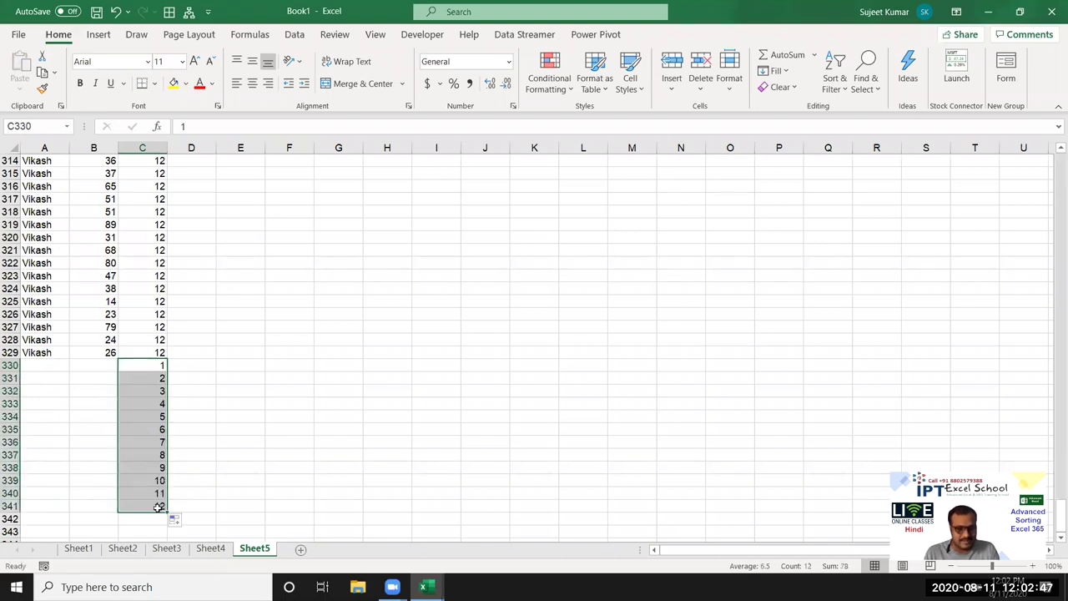
left_click(160, 505)
Head column C 'Sr' and select the table A1:C341
key("shift+Left")
key("shift+Left")
key("ctrl+shift+Up")
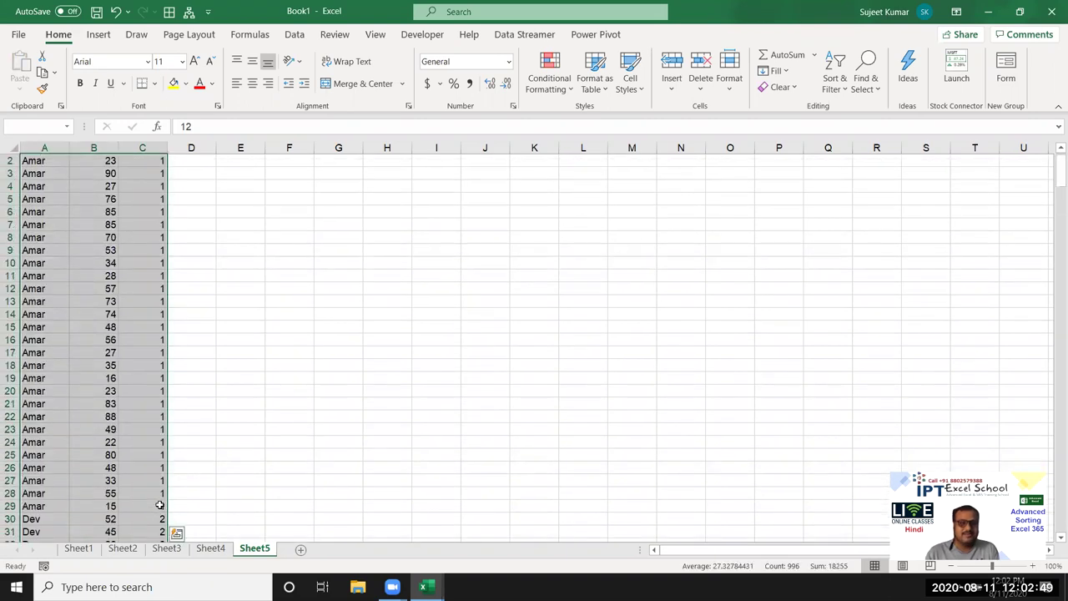
key("ctrl+Up")
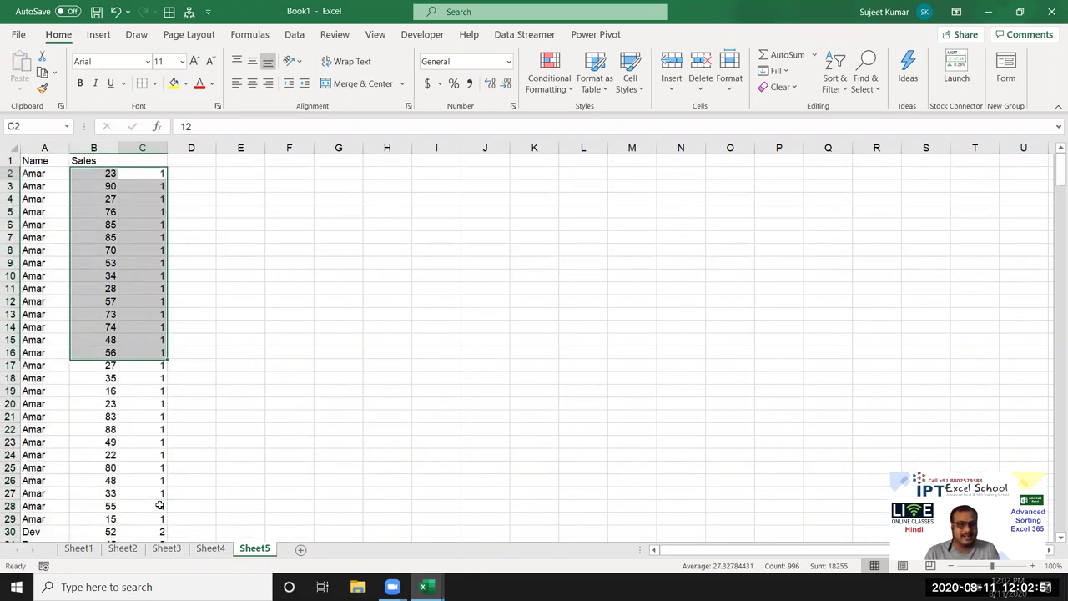
key("Up")
type("Sr")
key("Return")
key("Up")
key("shift+Left")
key("shift+Left")
key("ctrl+shift+Down")
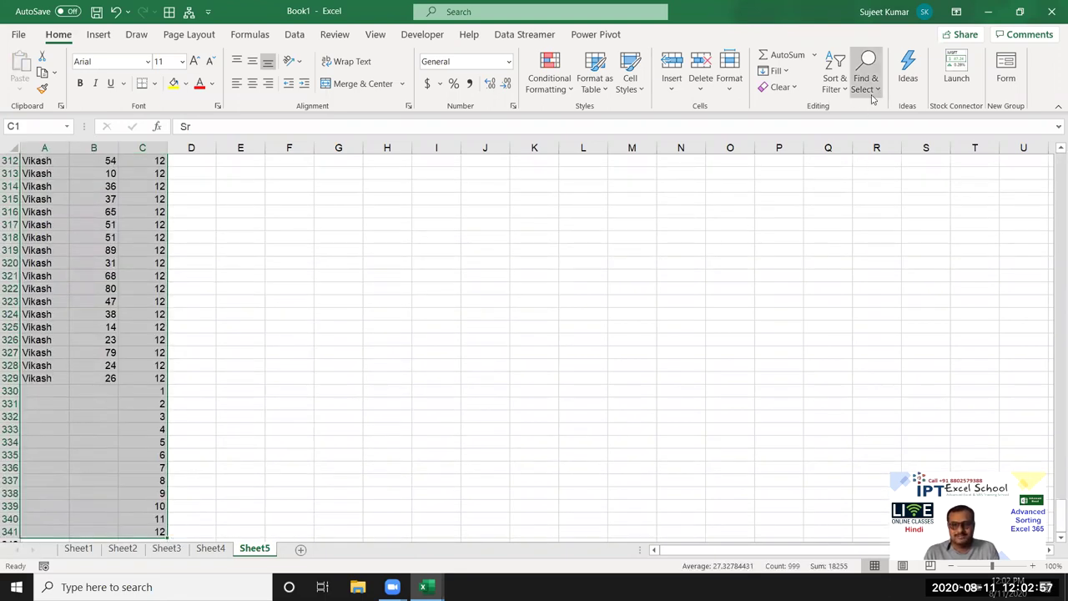
Custom-sort the selected table by Sr, smallest to largest
left_click(837, 84)
left_click(866, 149)
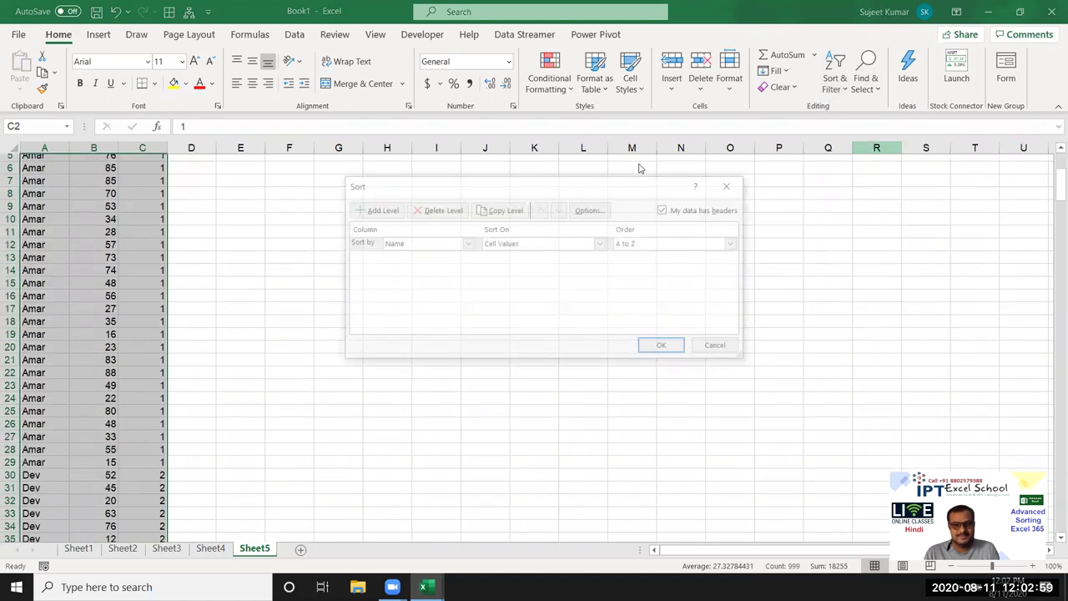
left_click(435, 243)
left_click(428, 282)
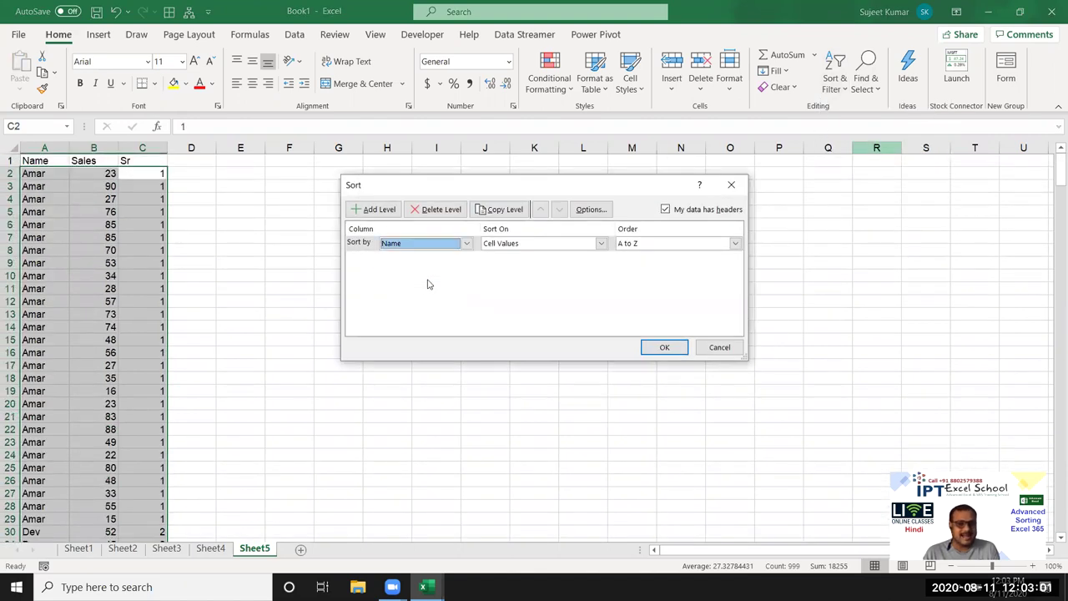
left_click(413, 248)
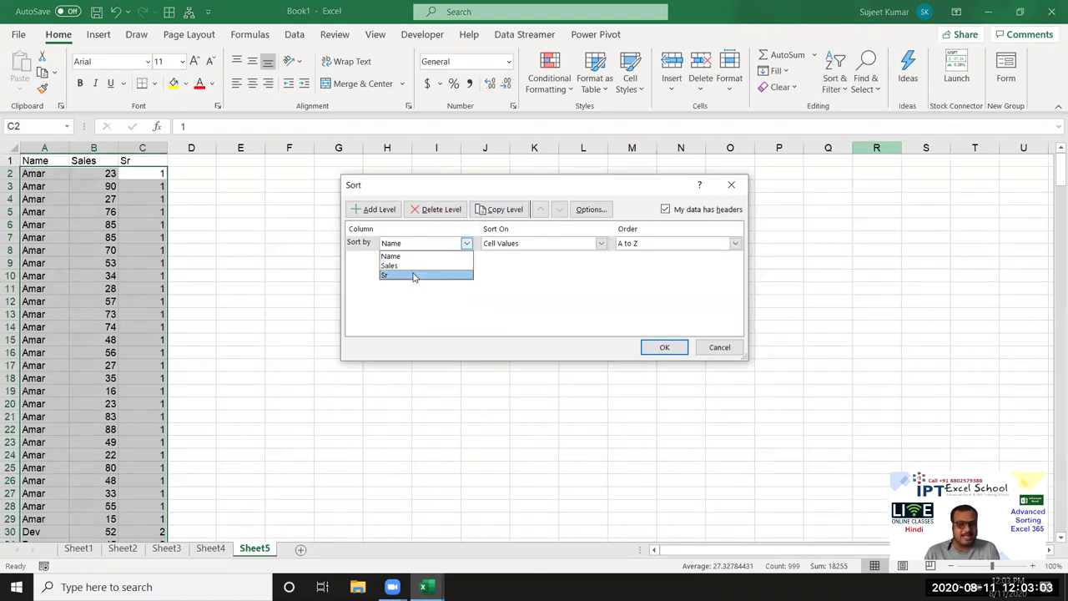
left_click(413, 275)
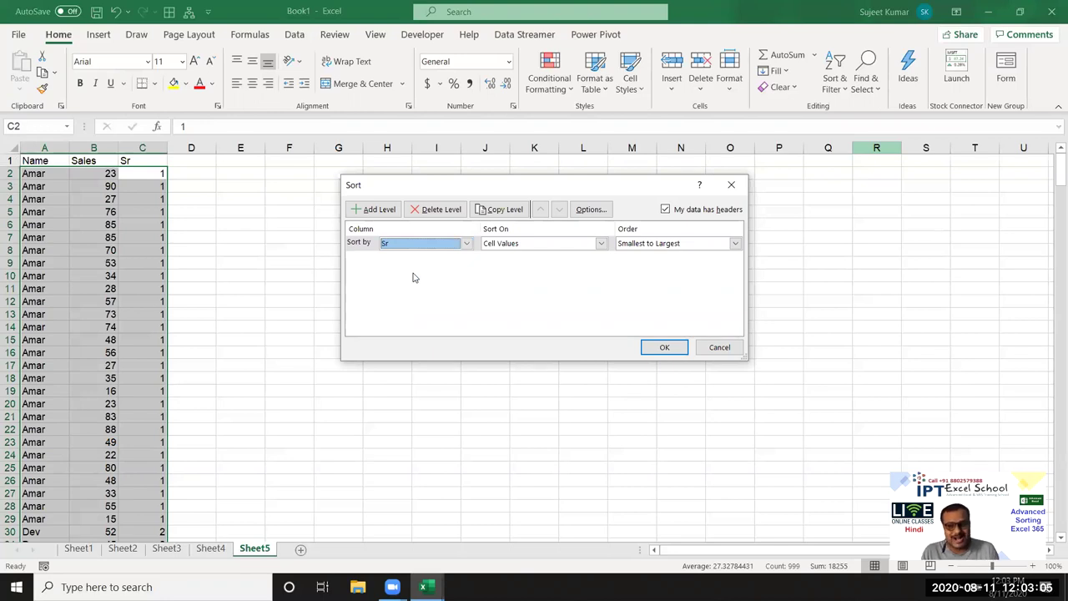
left_click(664, 347)
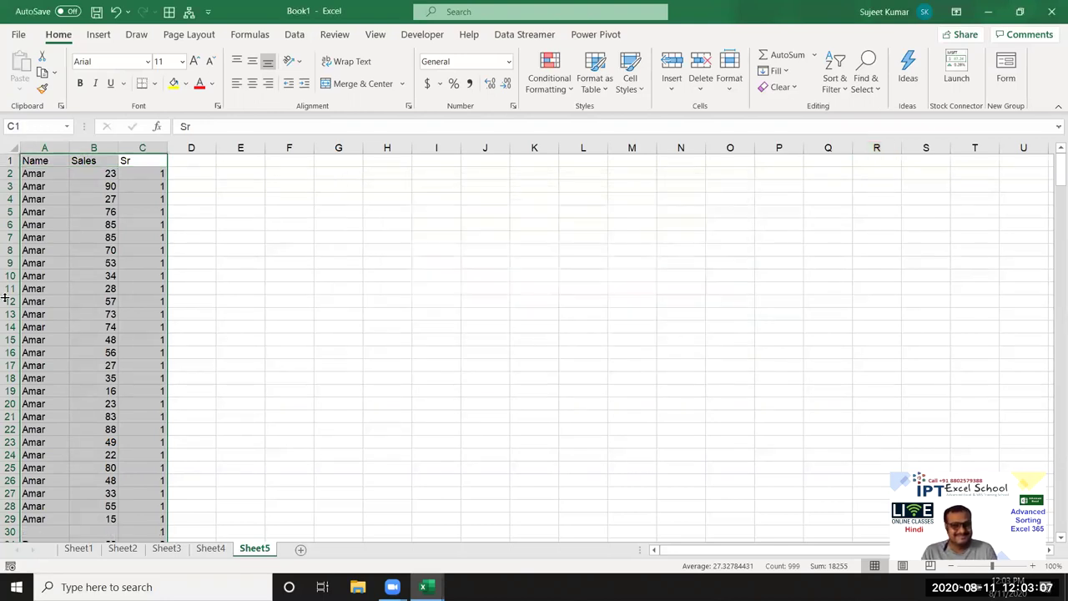
Delete the contents of column C, the Sr helper column
scroll(212, 383, "down", 5)
scroll(213, 385, "down", 3)
scroll(212, 389, "down", 3)
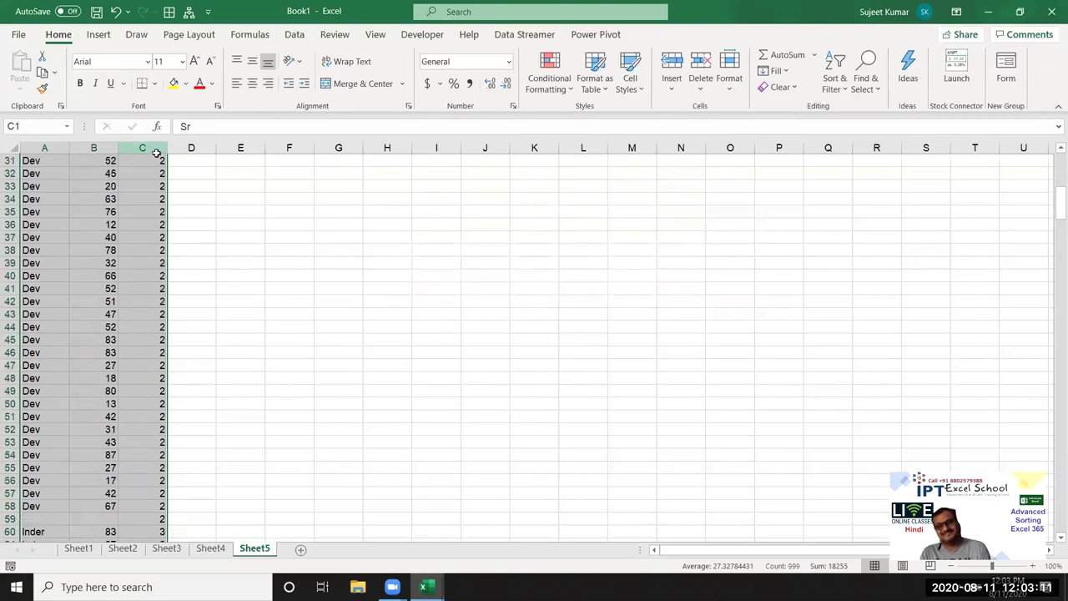
left_click(152, 148)
key("Delete")
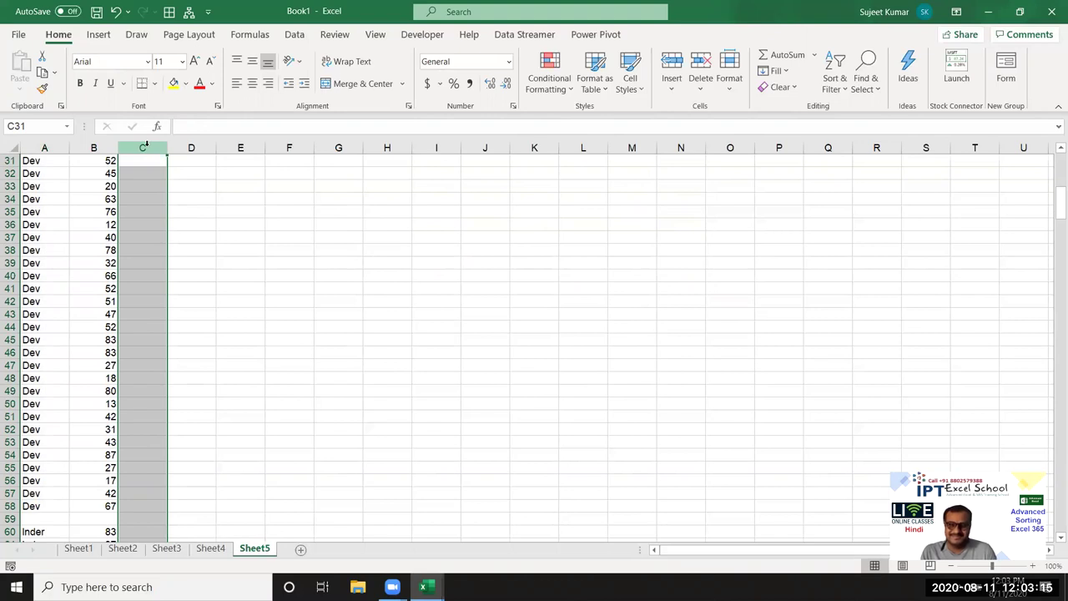
scroll(144, 149, "down", 3)
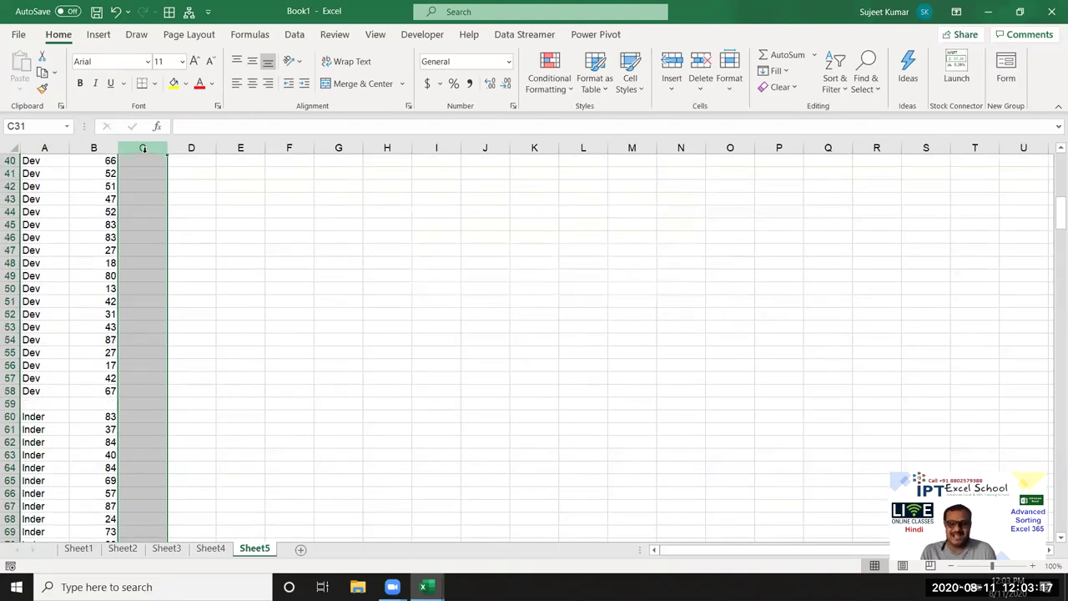
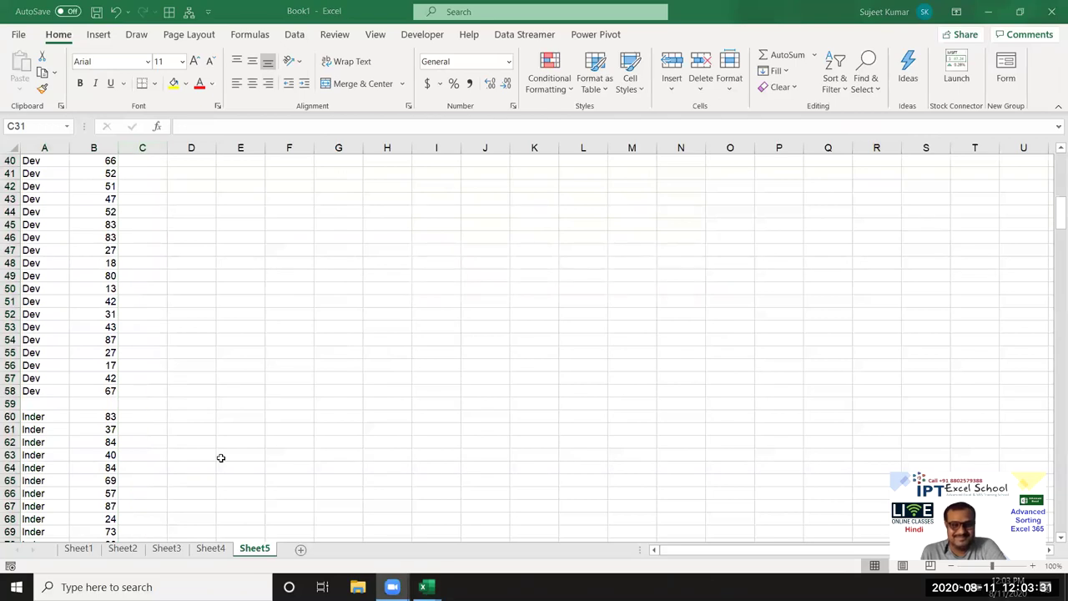
Add a new Sheet6 and place the Name heading in cell A2
left_click(210, 550)
left_click(257, 549)
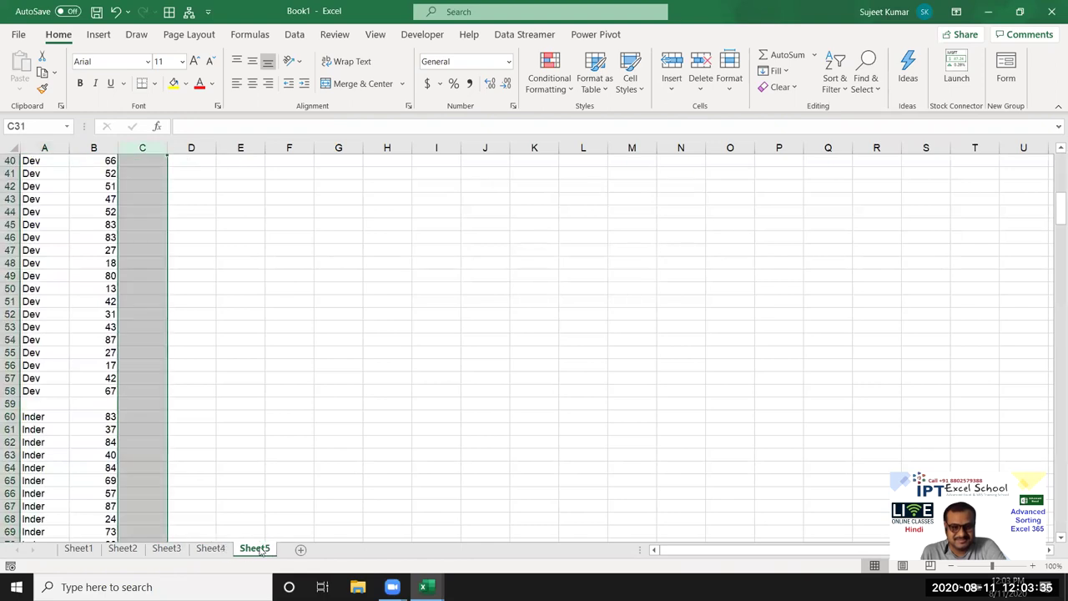
left_click(299, 550)
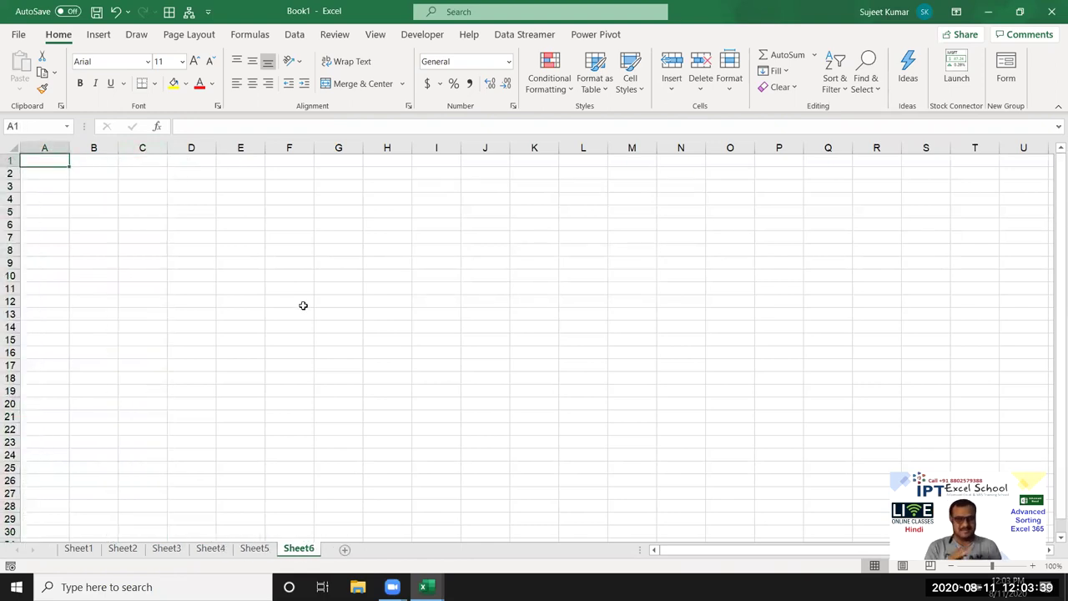
type("Name")
key("Tab")
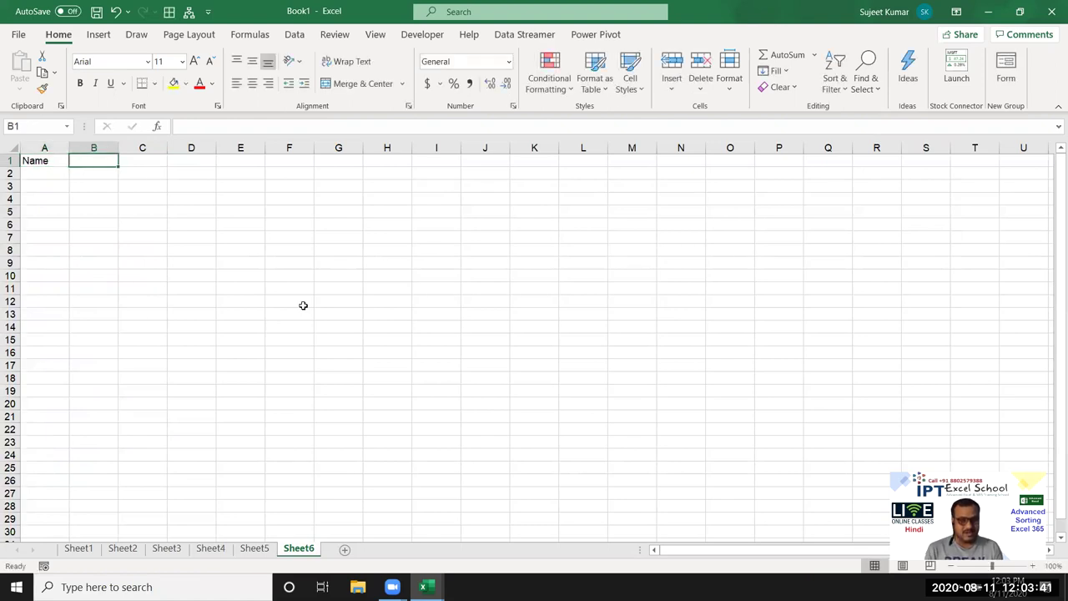
key("Down")
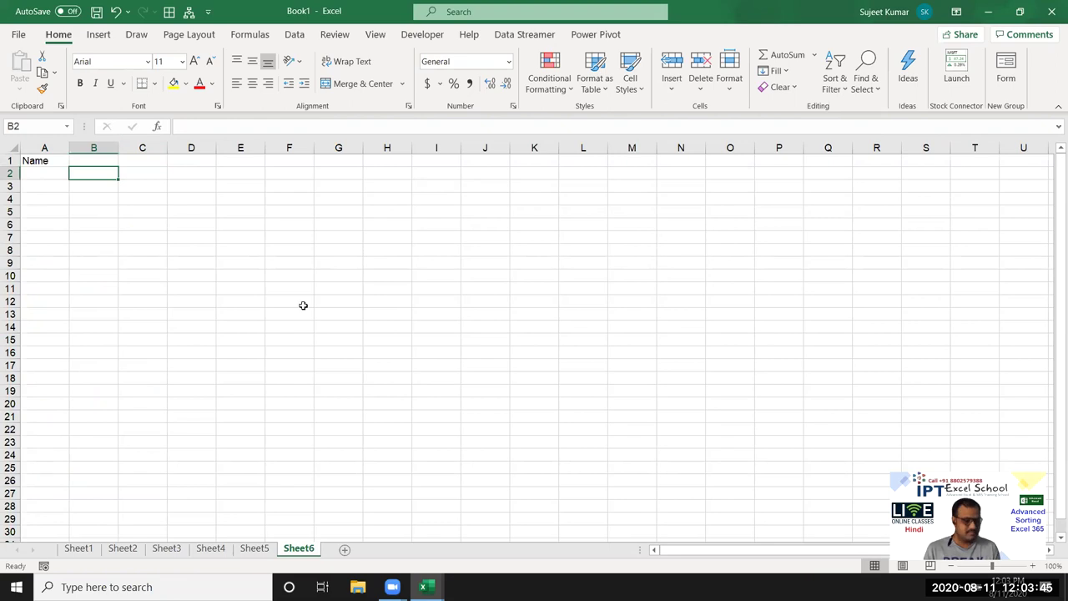
key("Left")
key("ctrl+d")
key("Up")
key("Delete")
key("Down")
key("Right")
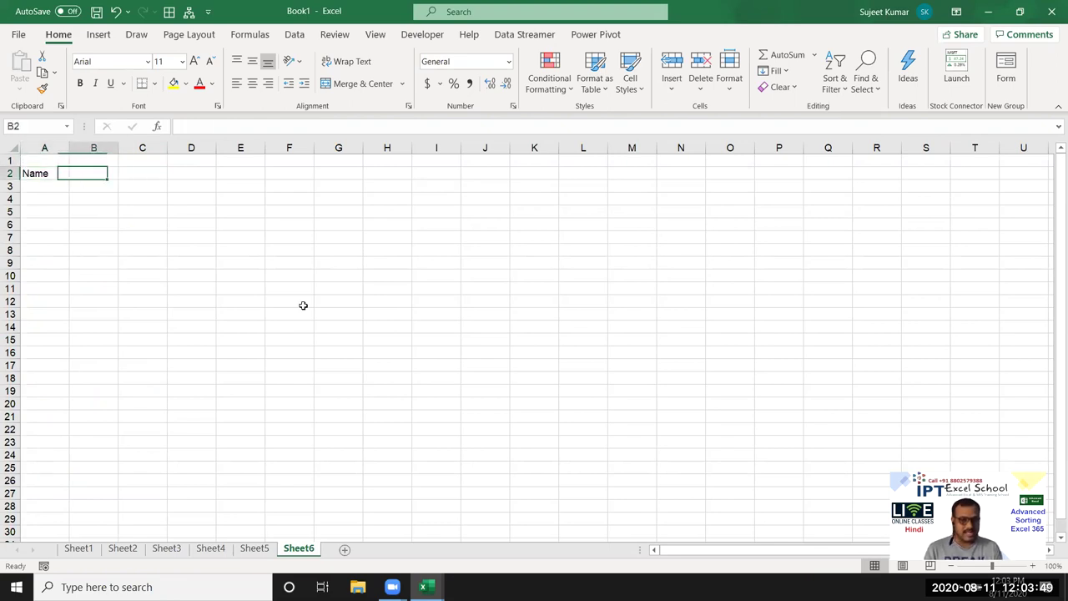
Enter the Qty and MRP headings in B2 and C2
type("Qty")
key("Right")
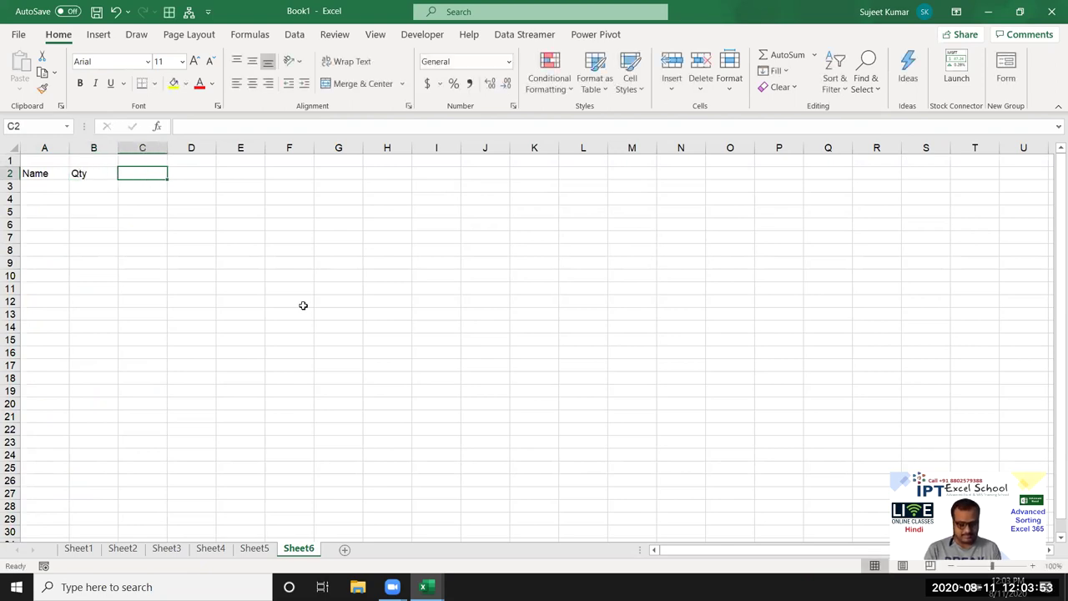
type("MRP")
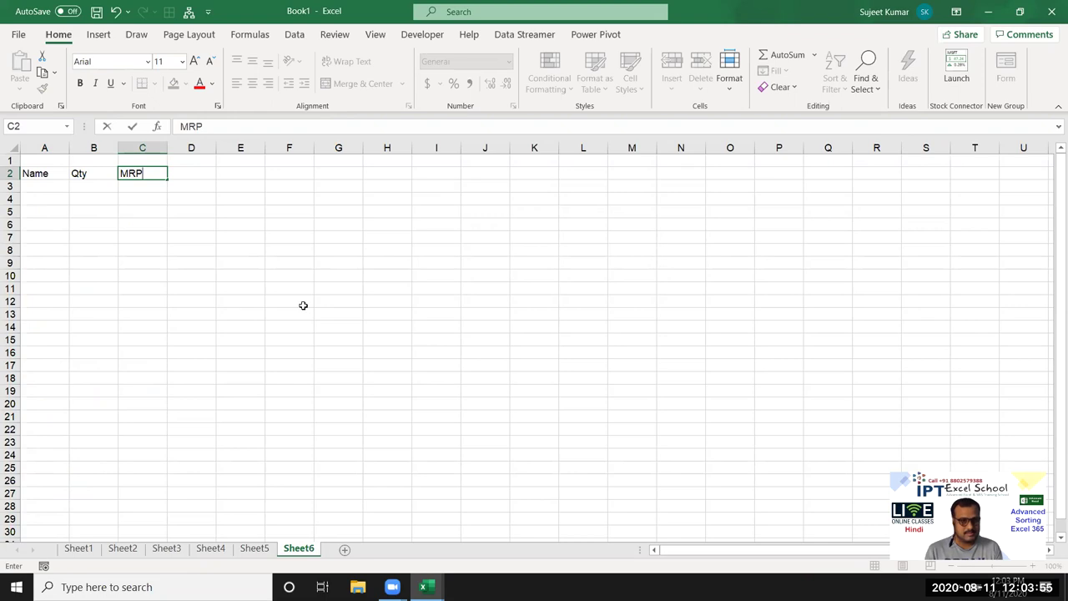
key("Right")
key("Left")
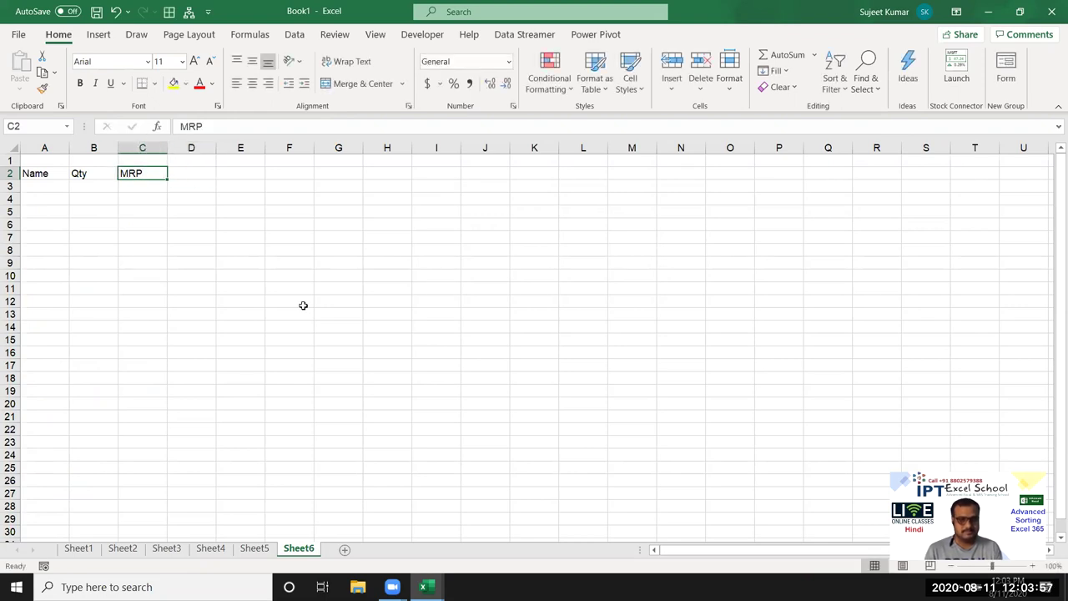
Merge and centre B1:C1 and enter JAN above Qty and MRP
key("Up")
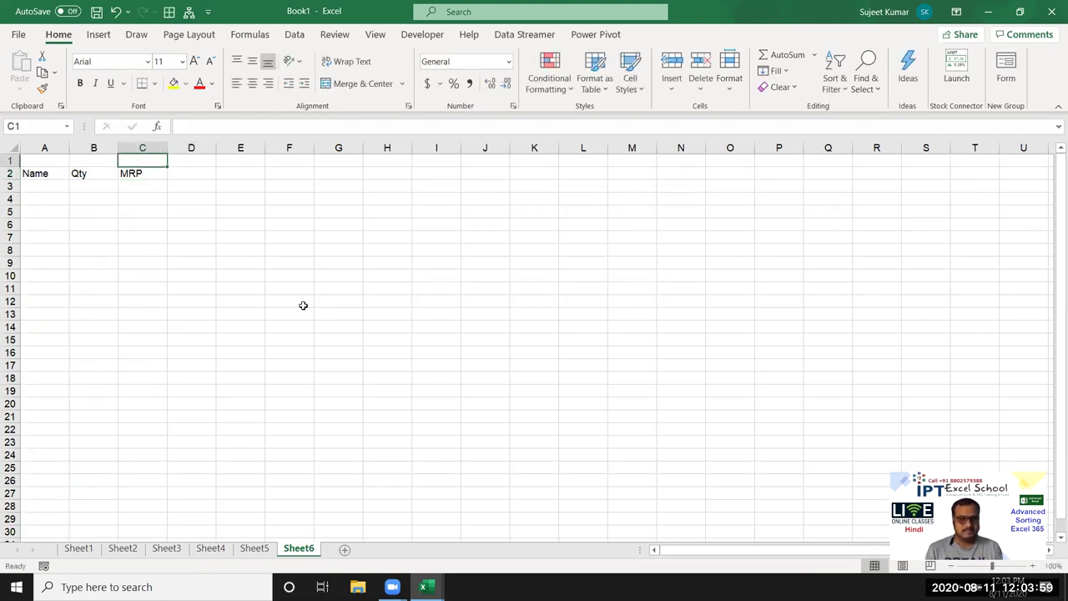
key("Left")
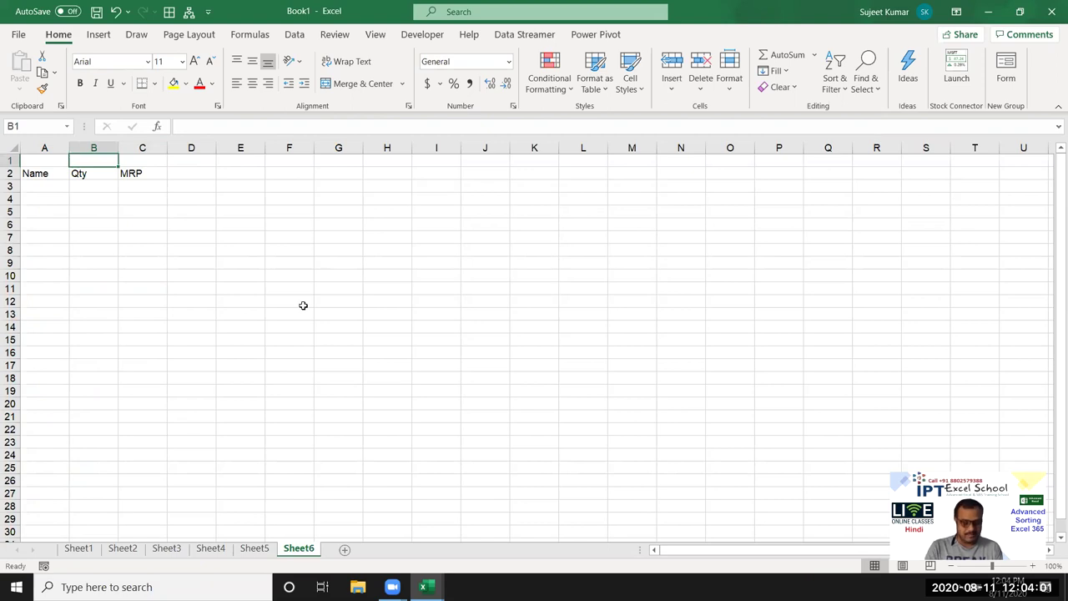
key("shift+Right")
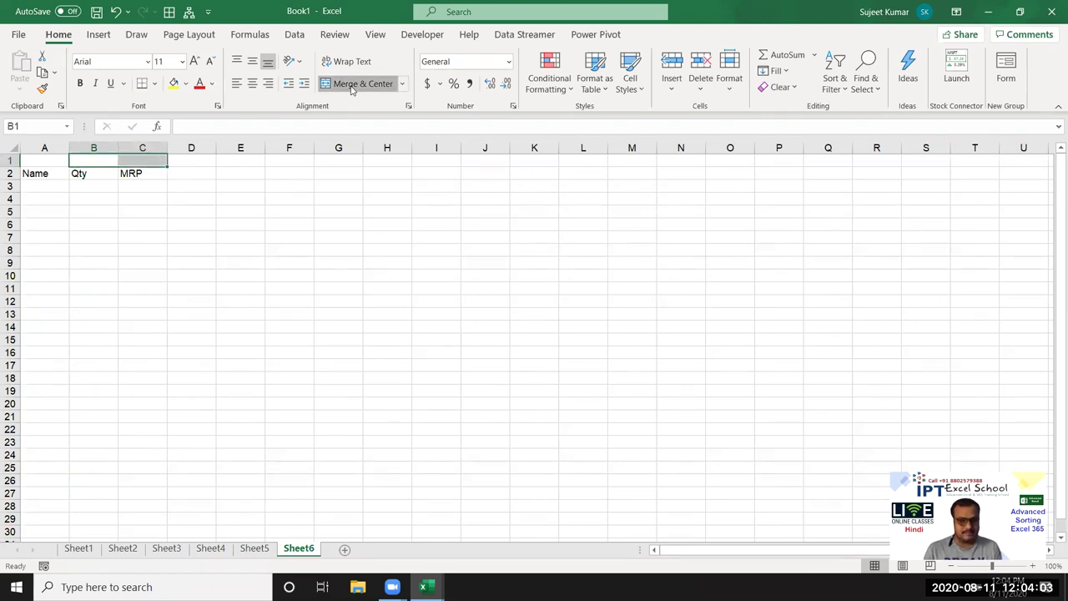
left_click(352, 89)
type("JAN")
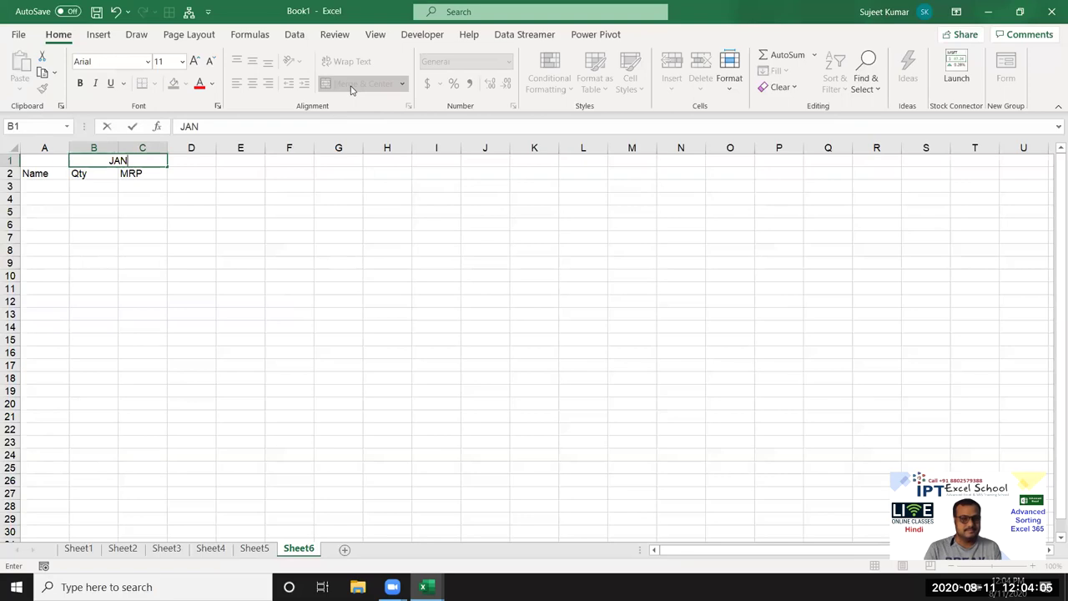
key("Return")
Fill the JAN Qty/MRP header block rightward to generate month headings past DEC
mouse_move(141, 163)
left_mouse_down()
mouse_move(142, 173)
mouse_move(593, 217)
mouse_move(834, 213)
left_mouse_up()
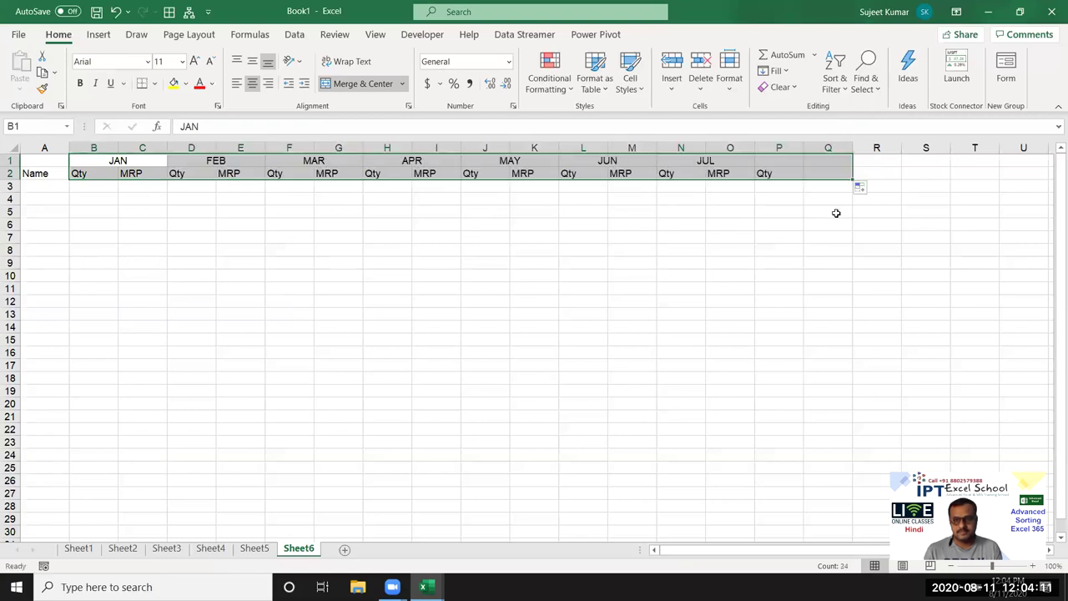
left_click_drag(854, 180, 948, 194)
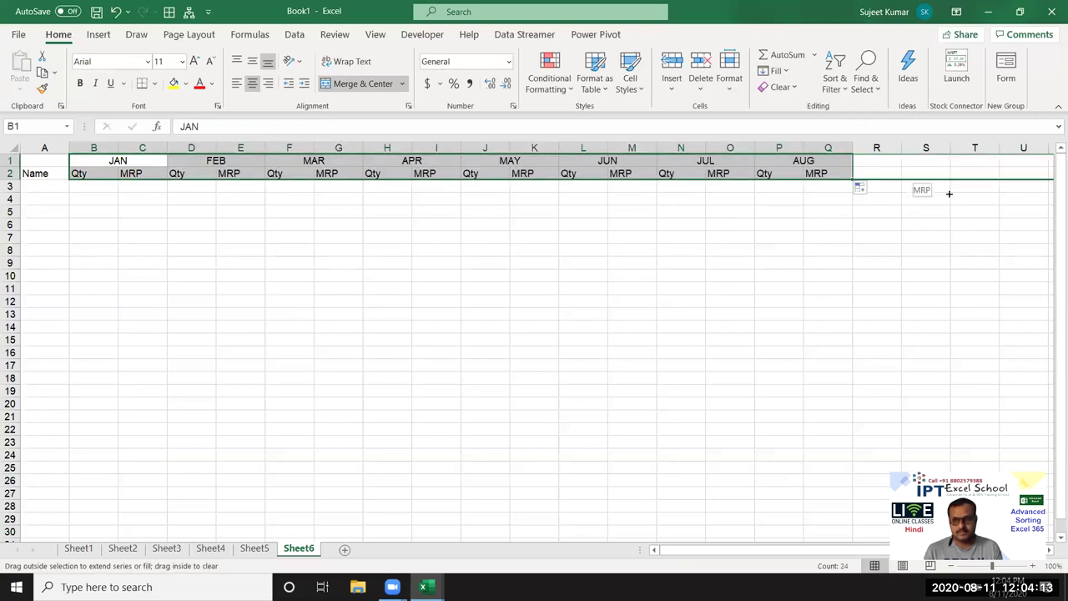
left_click_drag(1019, 194, 1009, 199)
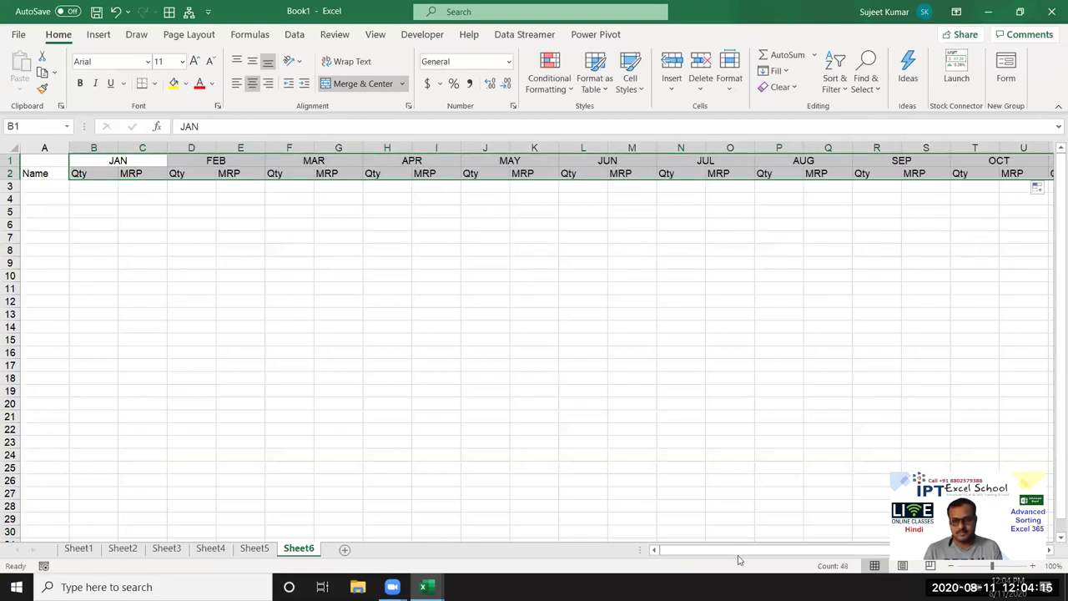
left_click_drag(738, 550, 879, 564)
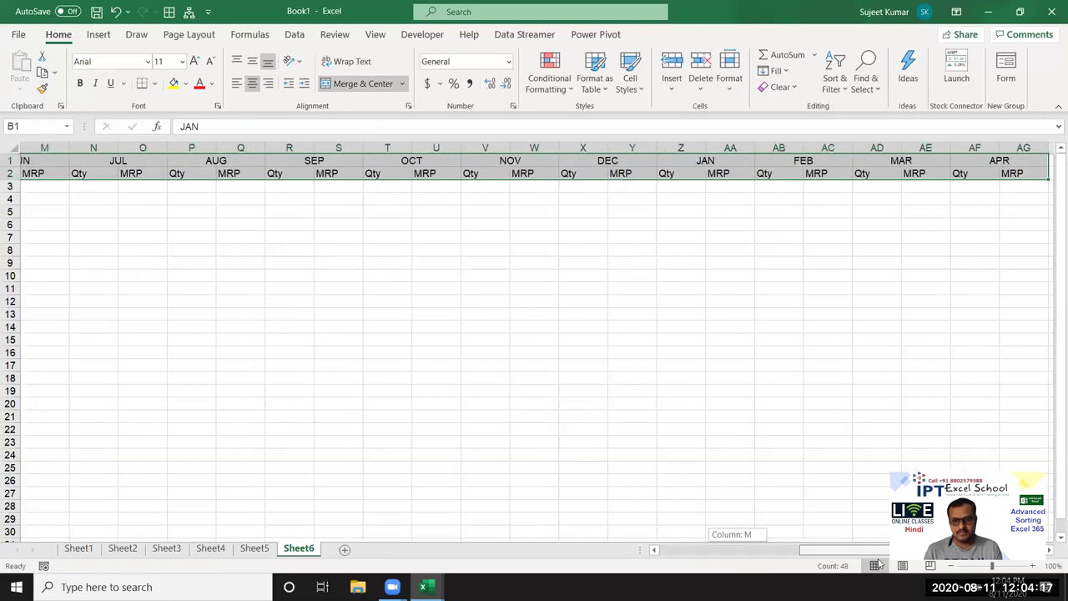
Delete the surplus month headings beyond DEC so the table ends at column Y
left_click(680, 198)
left_click_drag(680, 147, 1011, 189)
key("Delete")
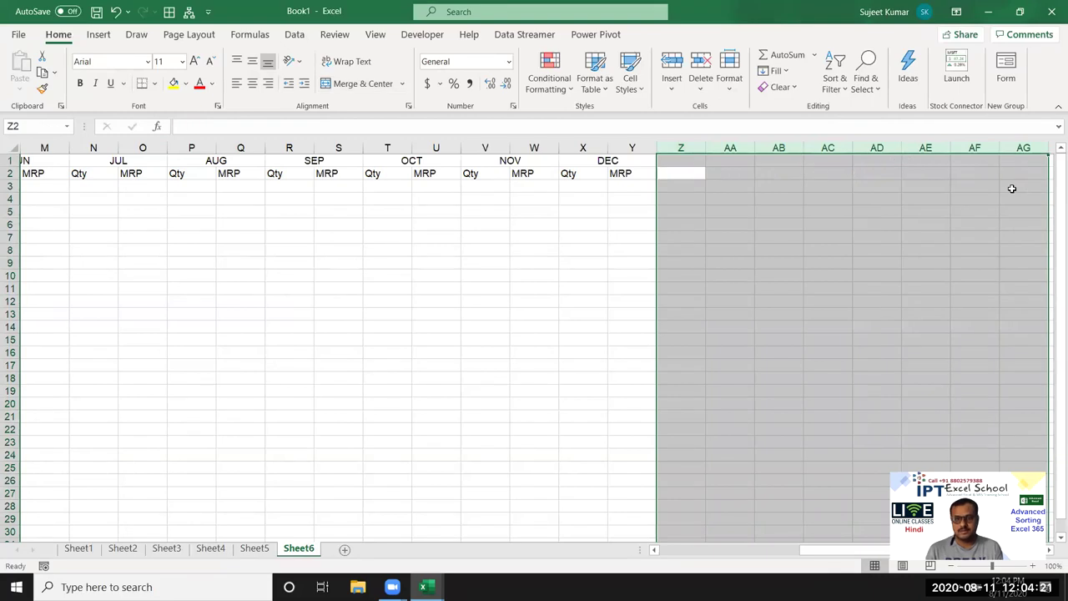
key("Left")
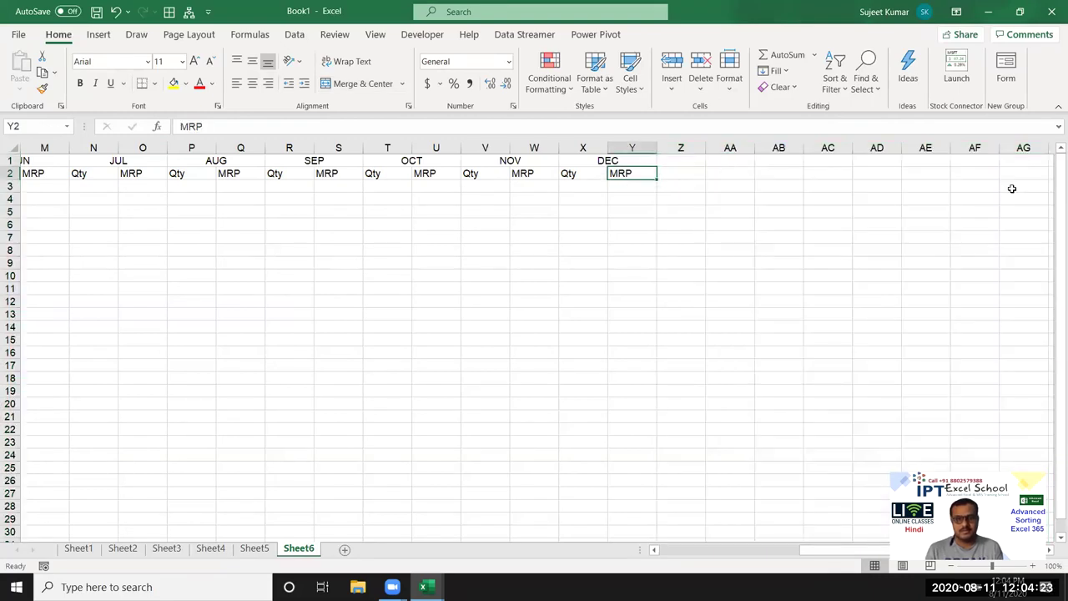
key("Left")
key("Left")
key("Left")
key("Left")
key("Left")
key("Left")
key("Left")
key("Left")
key("Left")
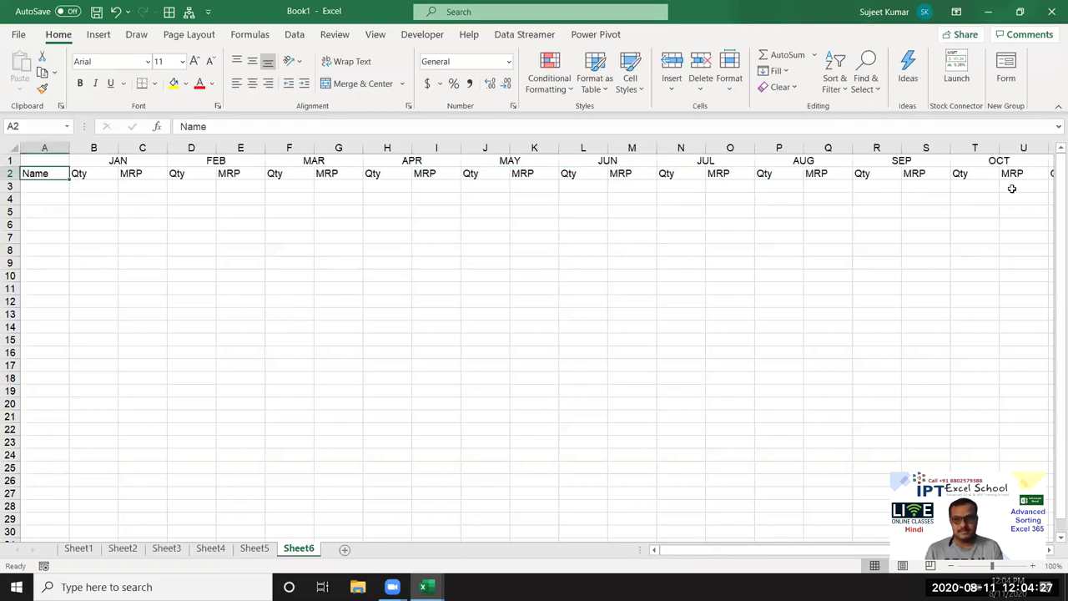
Enter the first name in A3 and fill the custom name list down to A16
key("Right")
key("Right")
key("Right")
key("Right")
key("Right")
key("Right")
key("Right")
key("Right")
key("Right")
key("Left")
key("Left")
key("Left")
key("Right")
key("Right")
key("Right")
key("Right")
key("Right")
key("Right")
key("Right")
key("Right")
key("Right")
key("Left")
key("Left")
key("Left")
key("Left")
key("Home")
key("Down")
type("Pu")
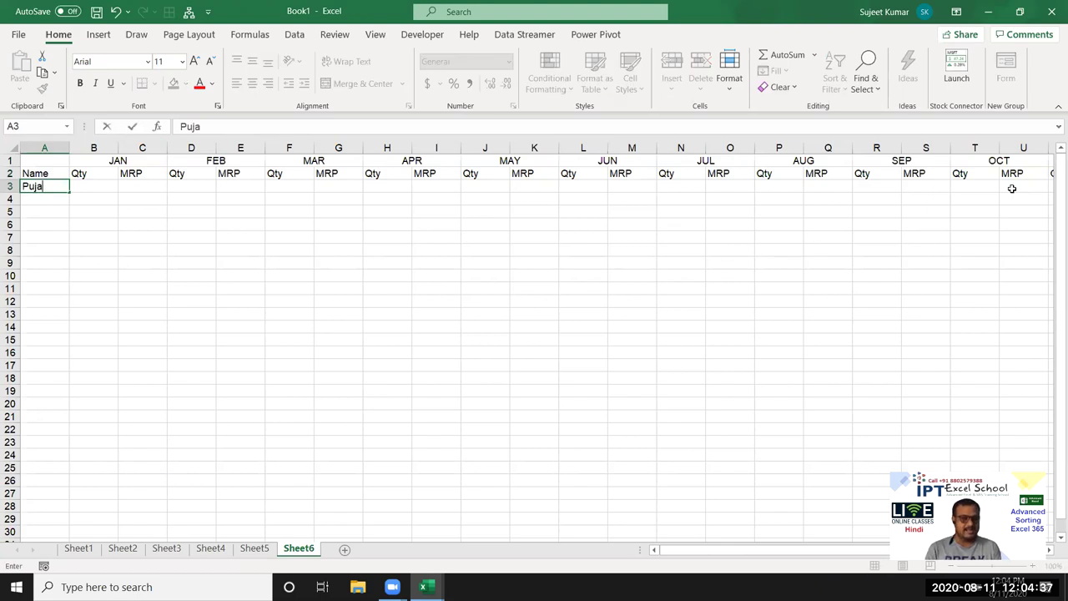
left_click(110, 211)
left_click(48, 198)
left_click(55, 187)
left_click_drag(69, 192, 67, 356)
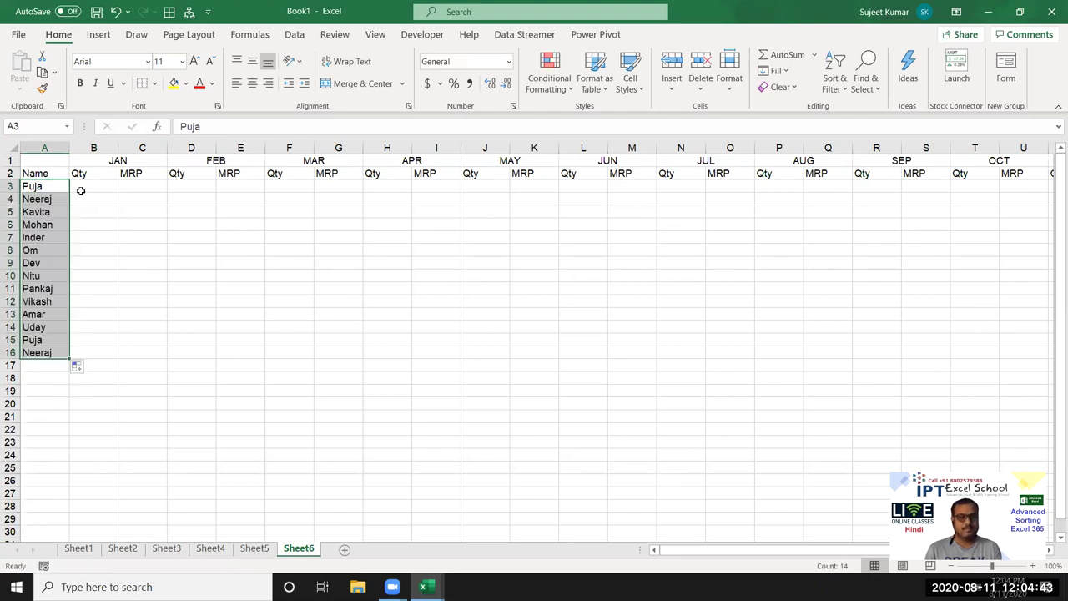
left_click(81, 191)
Fill the Qty and MRP range B3:Y16 with a =RANDBETWEEN(10,90) formula
type("=rt")
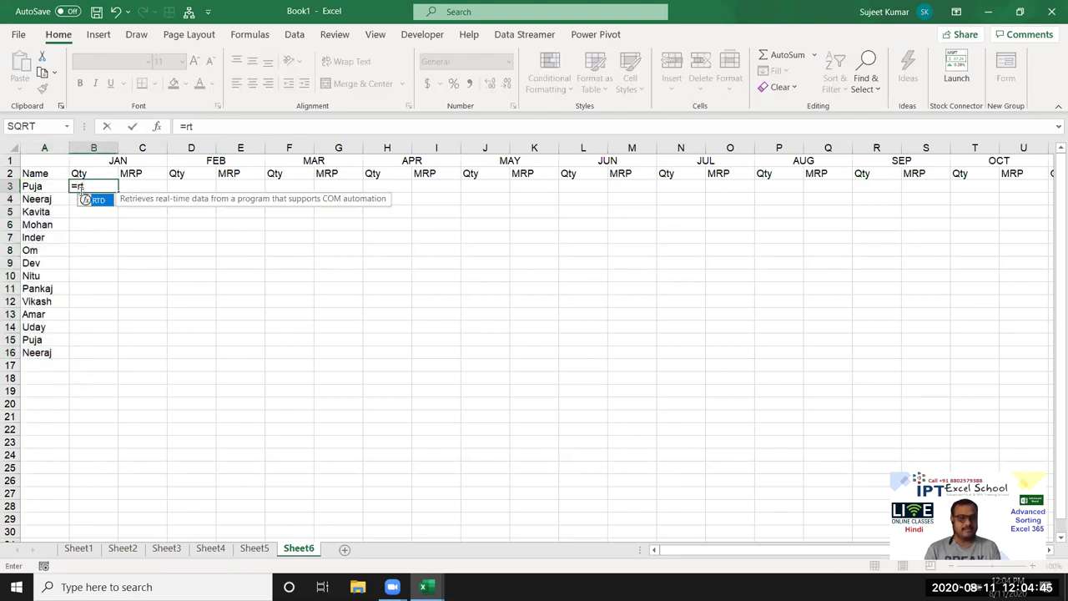
key("BackSpace")
type("a")
key("Down")
key("Down")
key("Down")
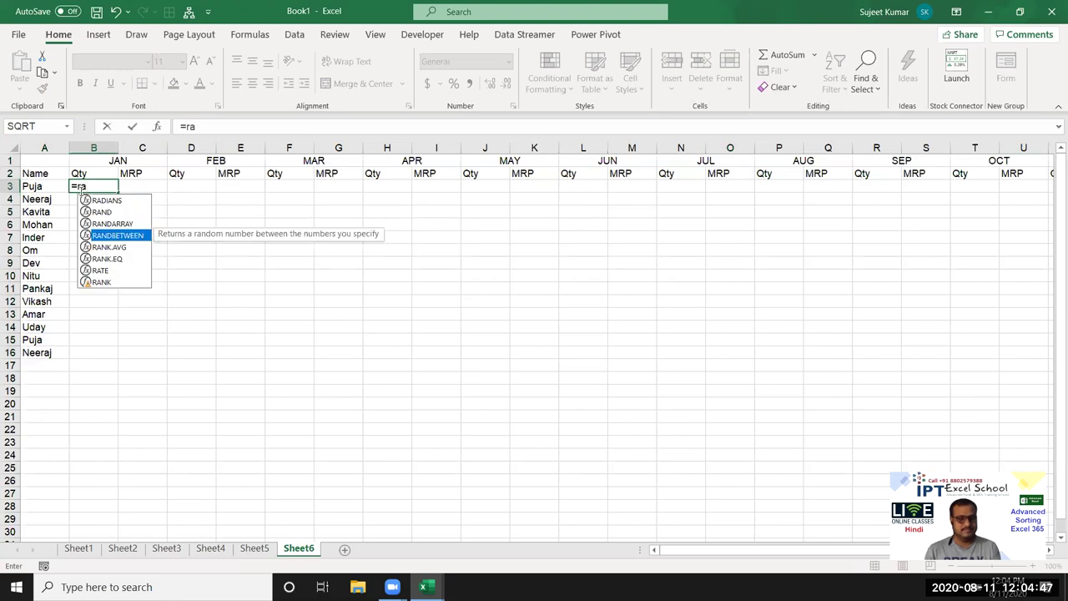
key("Tab")
type("1")
type("0,90")
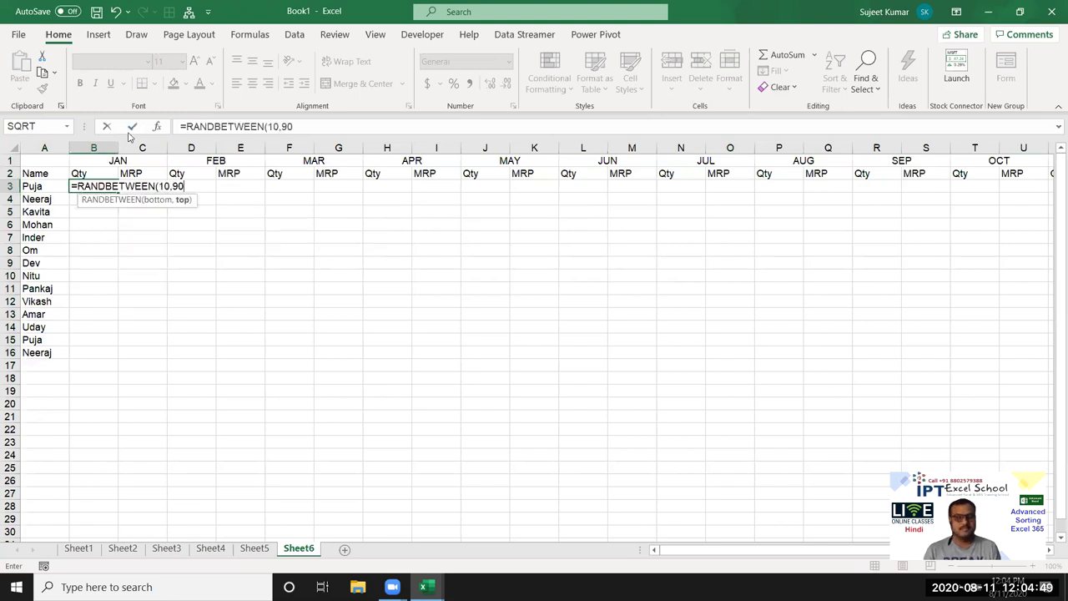
key("Return")
key("Up")
key("Up")
left_click_drag(1022, 186, 13, 188)
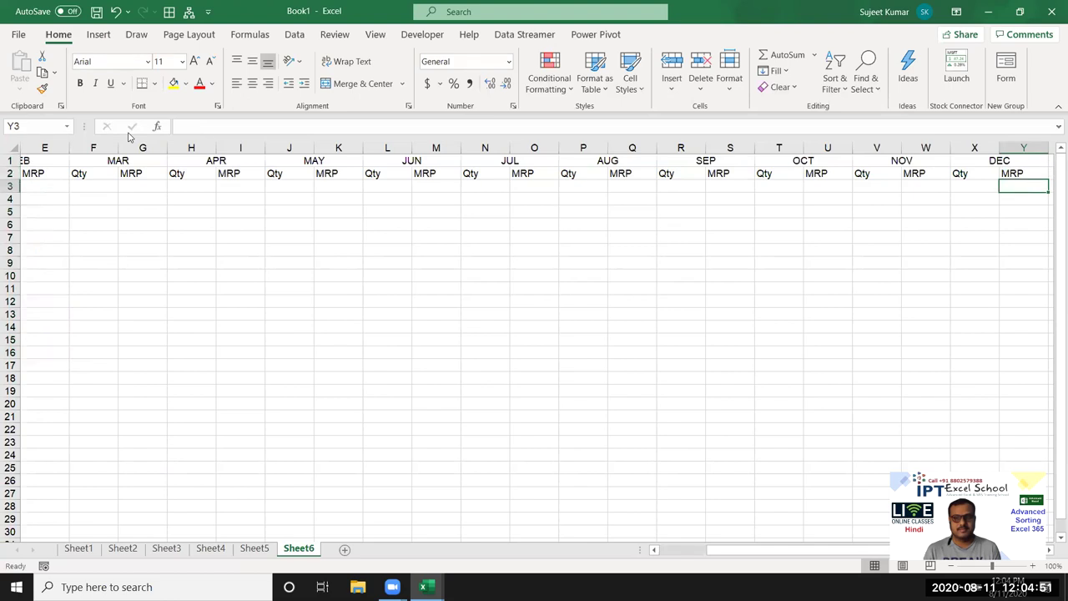
left_click_drag(129, 136, 129, 136)
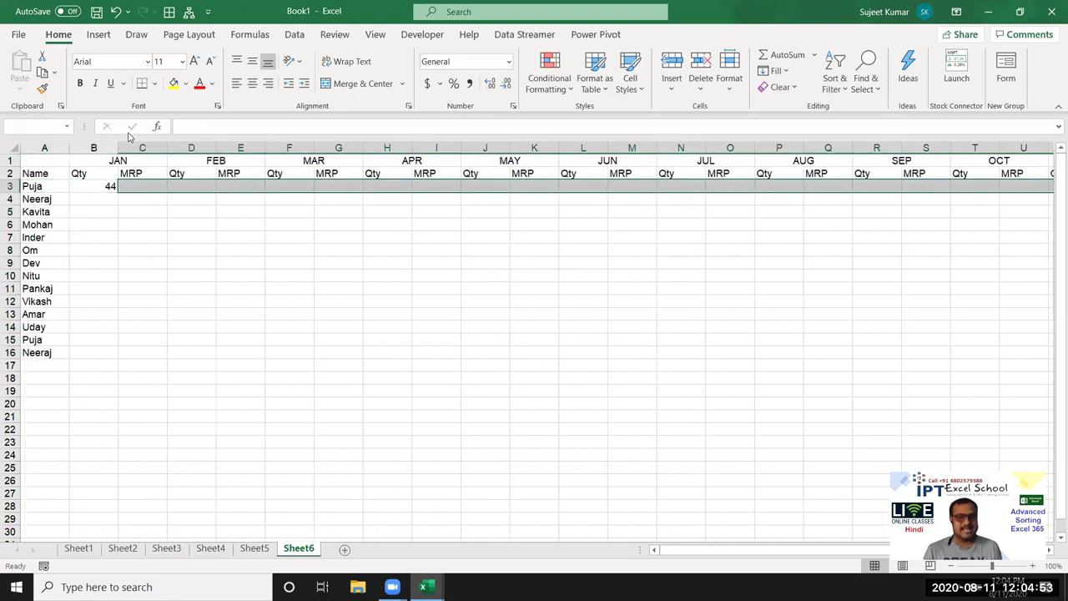
key("shift+Down")
key("shift+Down")
key("shift+Down")
key("shift+Down")
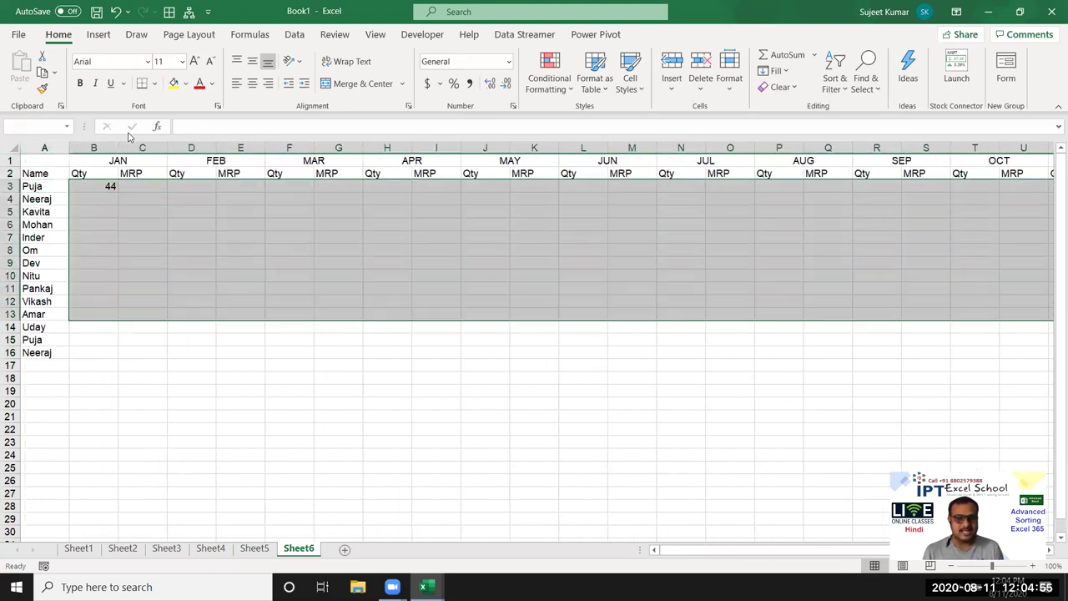
key("shift+Down")
key("shift+Down")
key("shift+Down")
type("=RANDBETWEEN(10,90)")
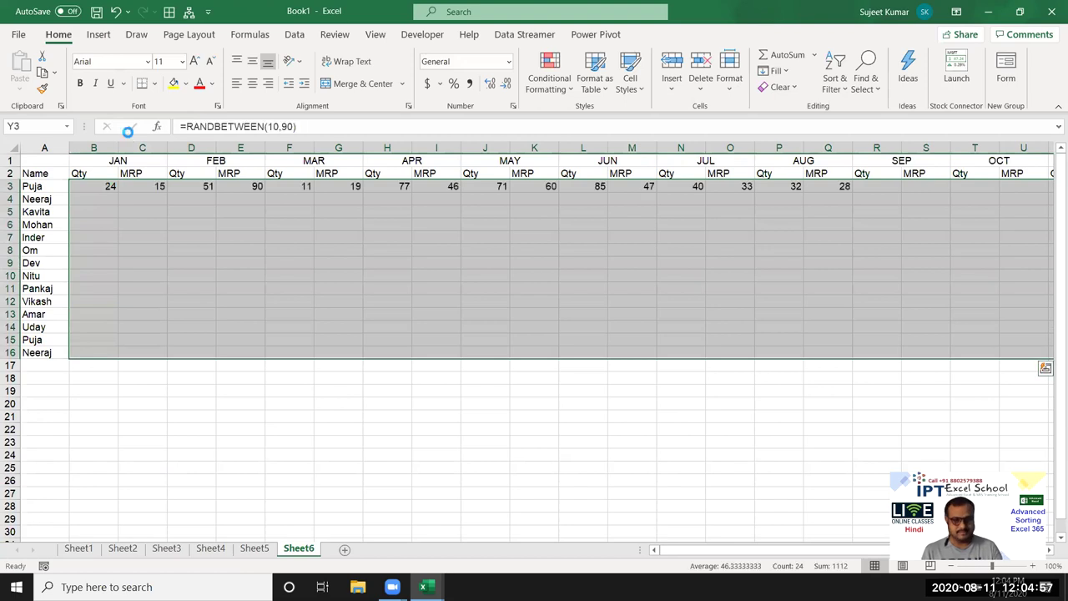
Copy the random numbers and paste them back as fixed values
key("ctrl+c")
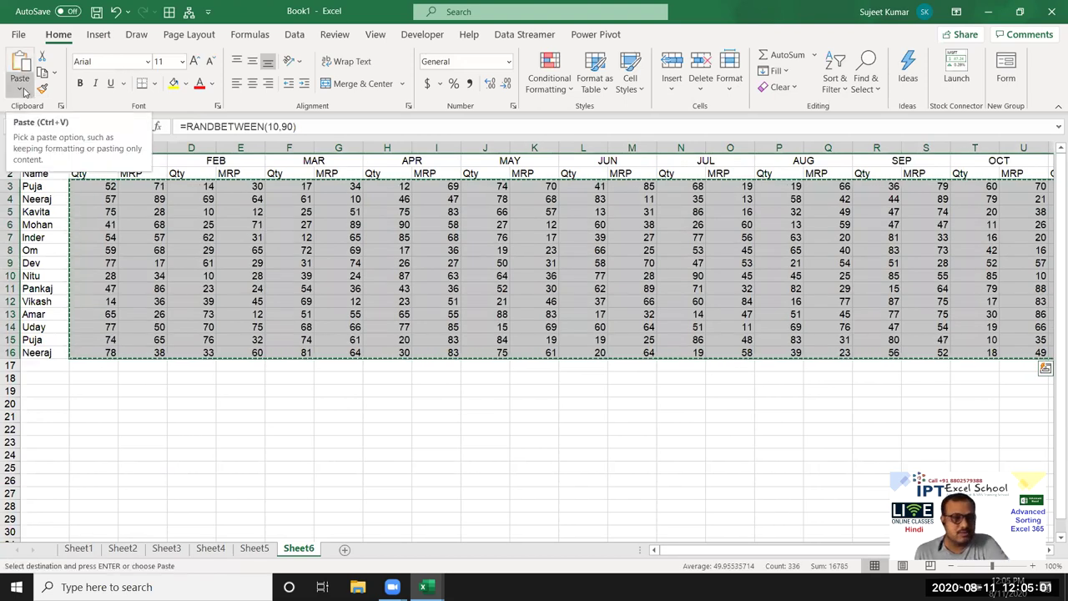
left_click(21, 89)
left_click(18, 195)
scroll(172, 303, "right", 5)
left_click(208, 236)
key("Escape")
key("Left")
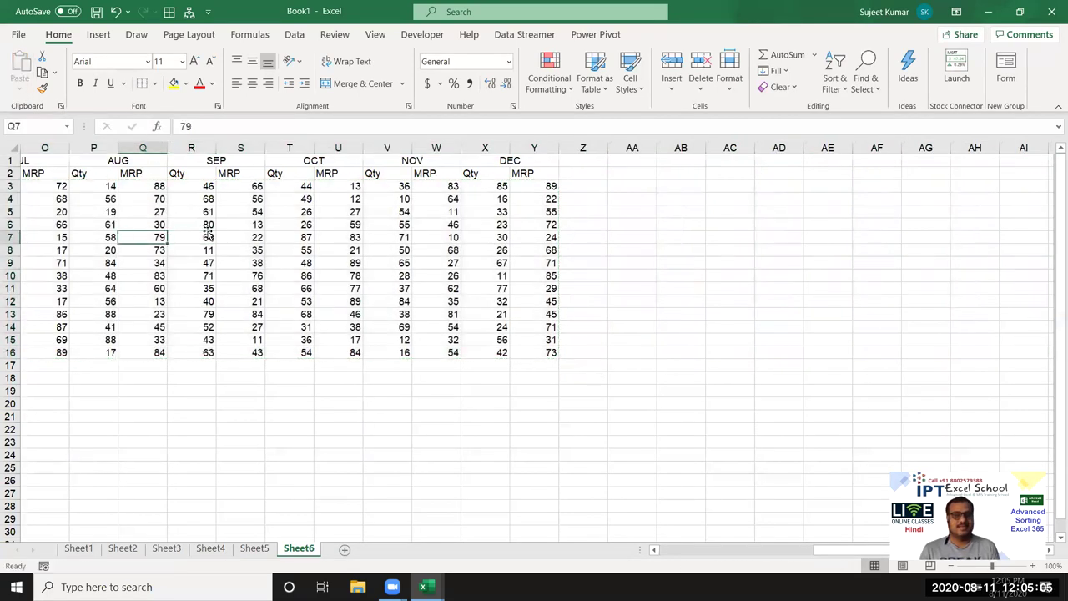
key("Left")
key("Left")
key("Left")
key("Left")
key("Left")
key("Left")
left_click(208, 236)
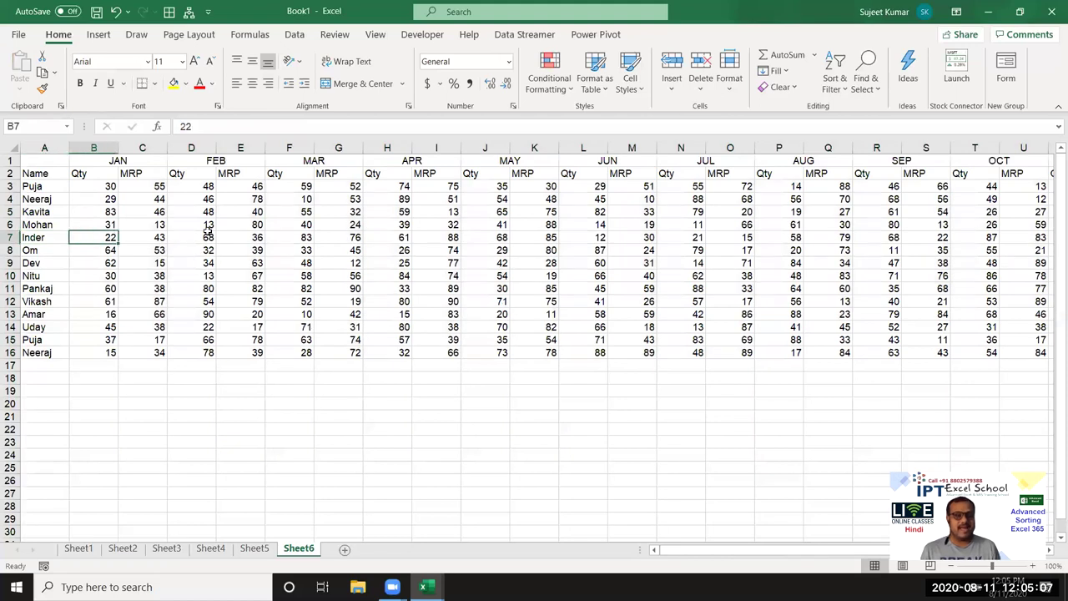
key("ctrl+space")
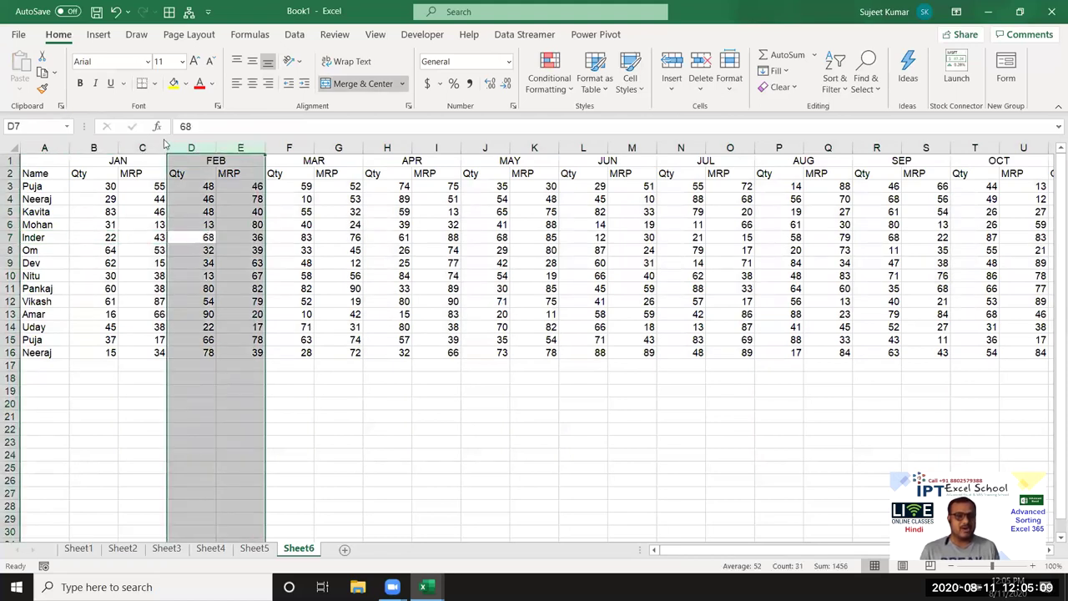
left_click(182, 143)
key("ctrl+shift+equal")
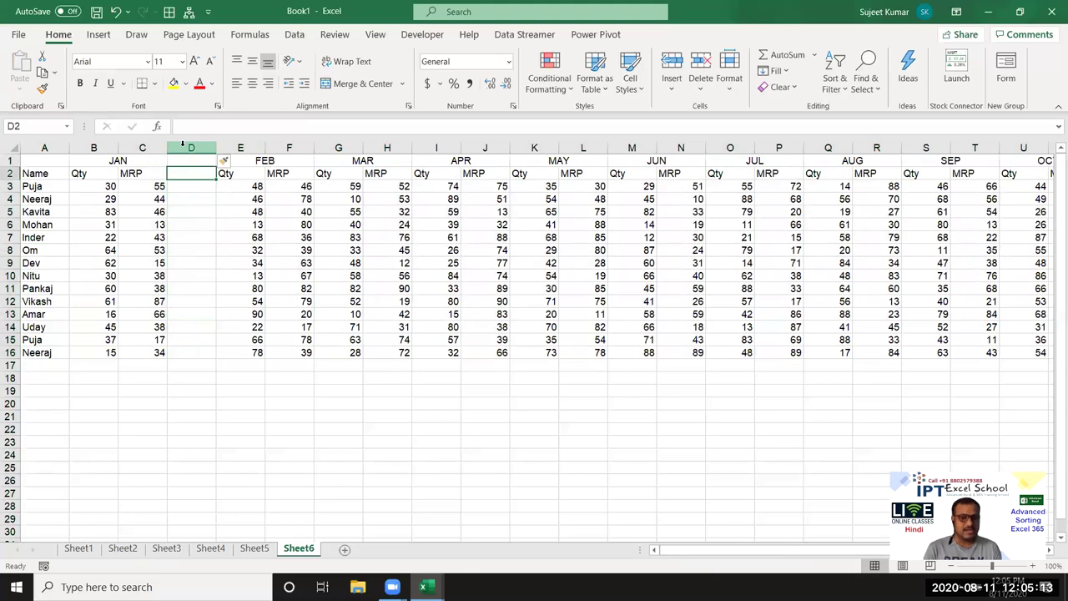
type("Amt")
key("Return")
type("=")
key("Left")
key("Left")
type("*")
key("Left")
key("Return")
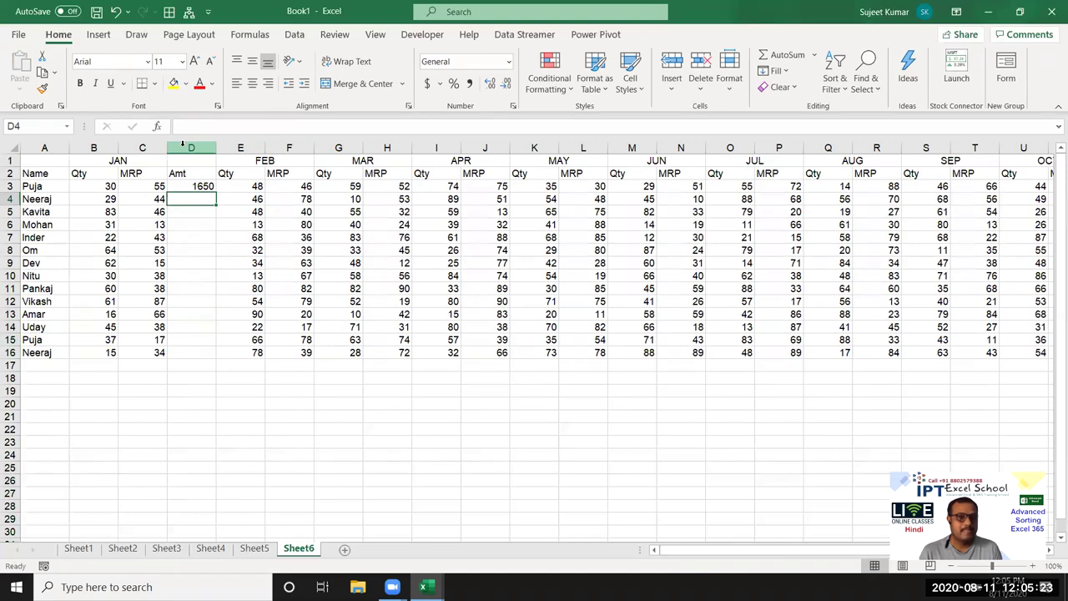
key("Up")
key("Up")
key("Up")
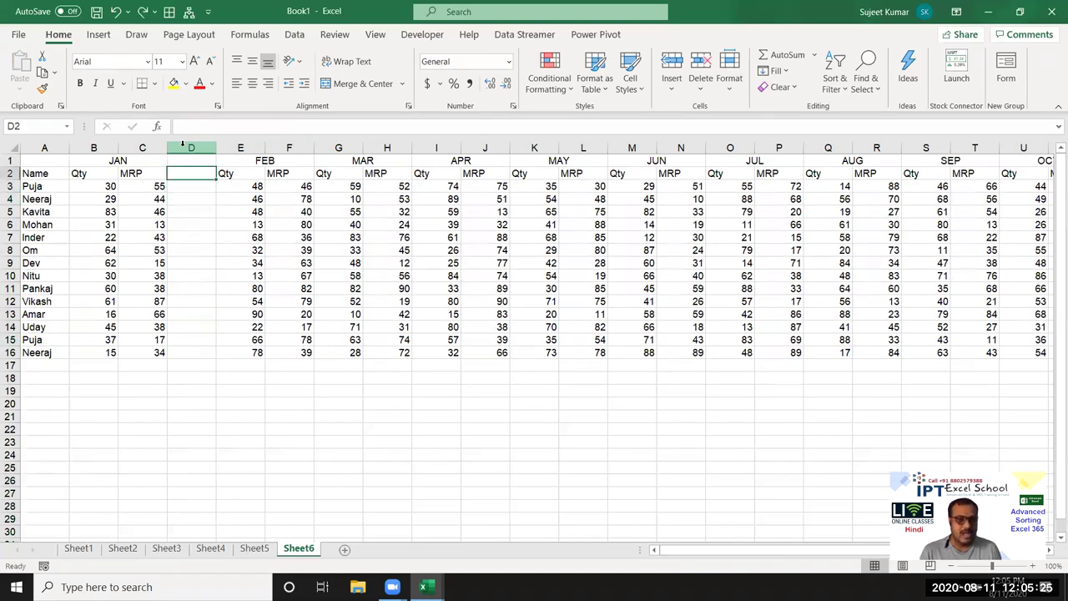
key("ctrl+space")
key("ctrl+minus")
key("Up")
key("Left")
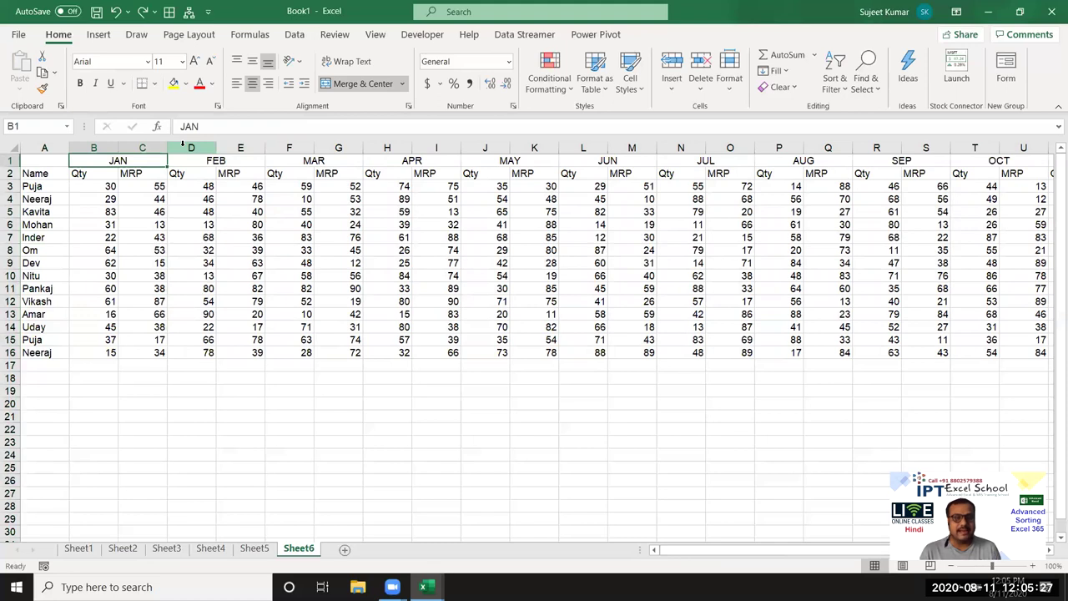
key("Down")
key("Up")
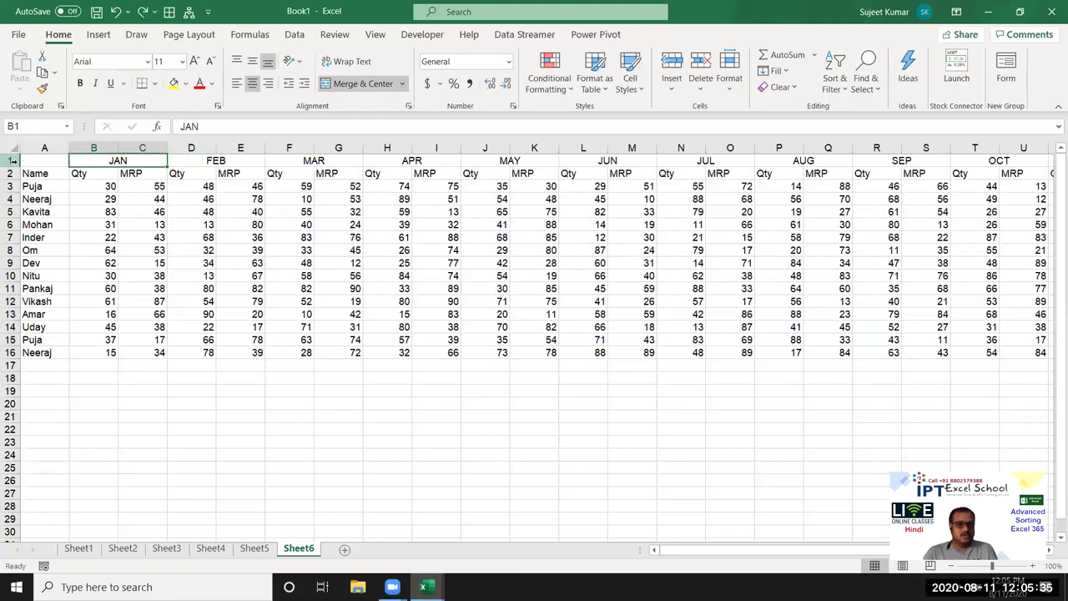
left_click(100, 172)
key("ctrl+c")
left_click(203, 176)
key("ctrl+v")
left_click_drag(203, 176, 219, 177)
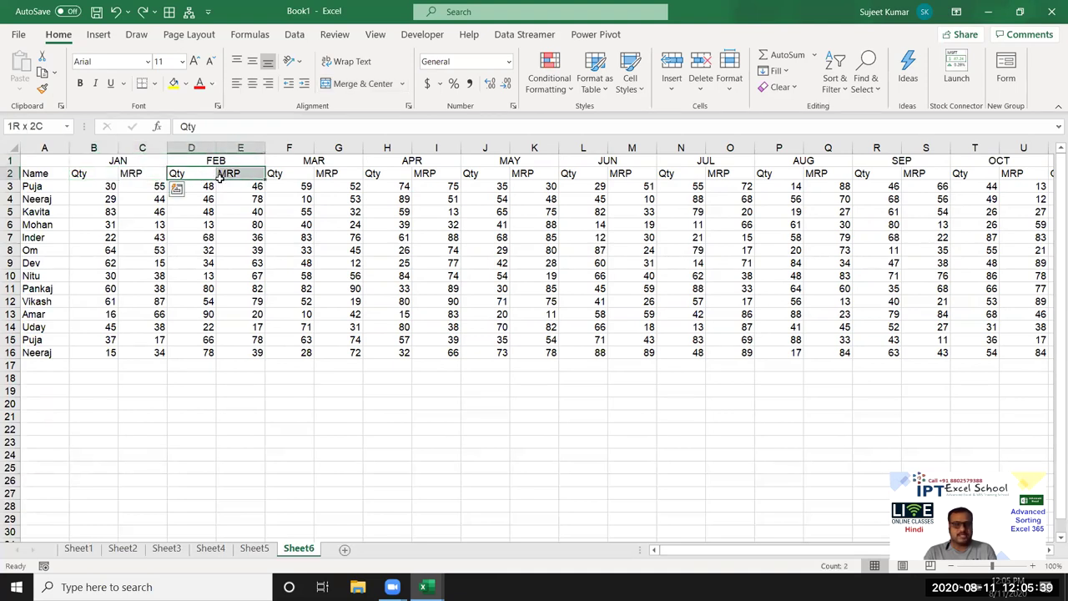
key("ctrl+v")
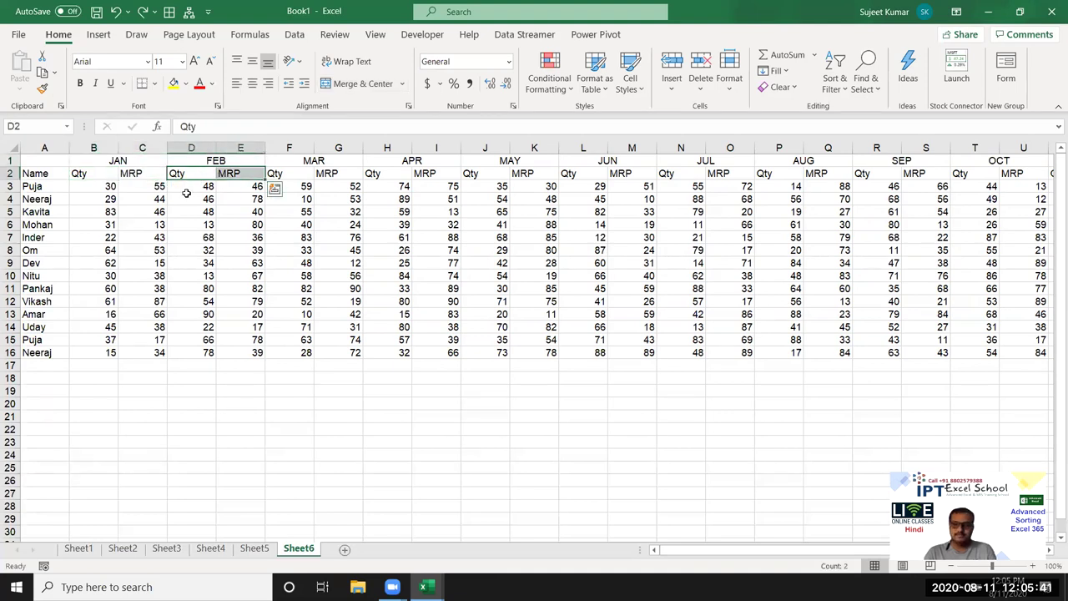
Insert a new row above the month headings and enter 1 in B1 and C1
left_click(11, 160)
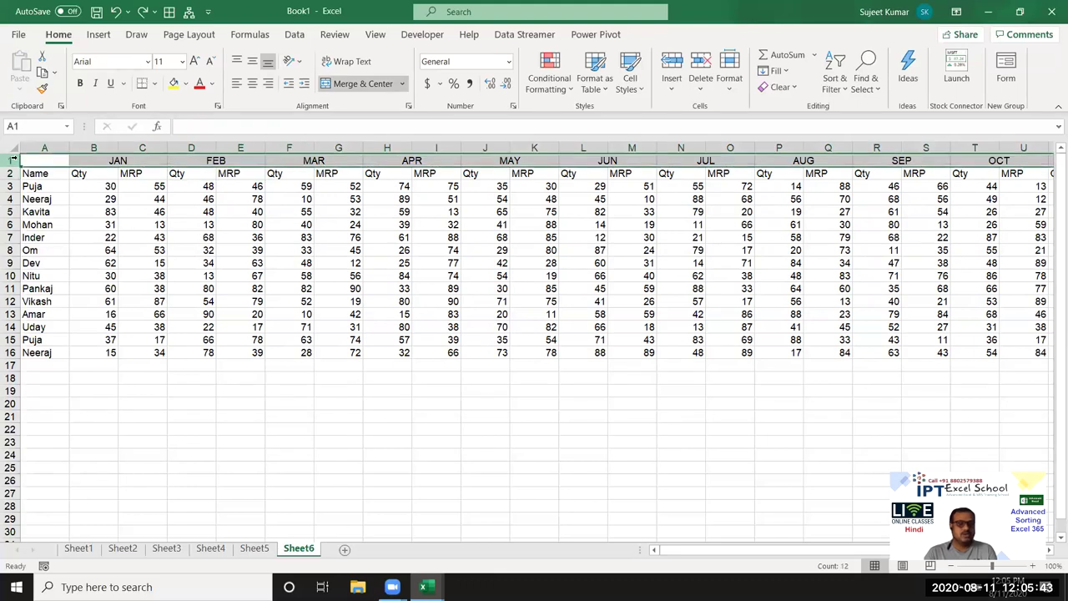
key("ctrl+shift+plus")
key("Down")
key("Up")
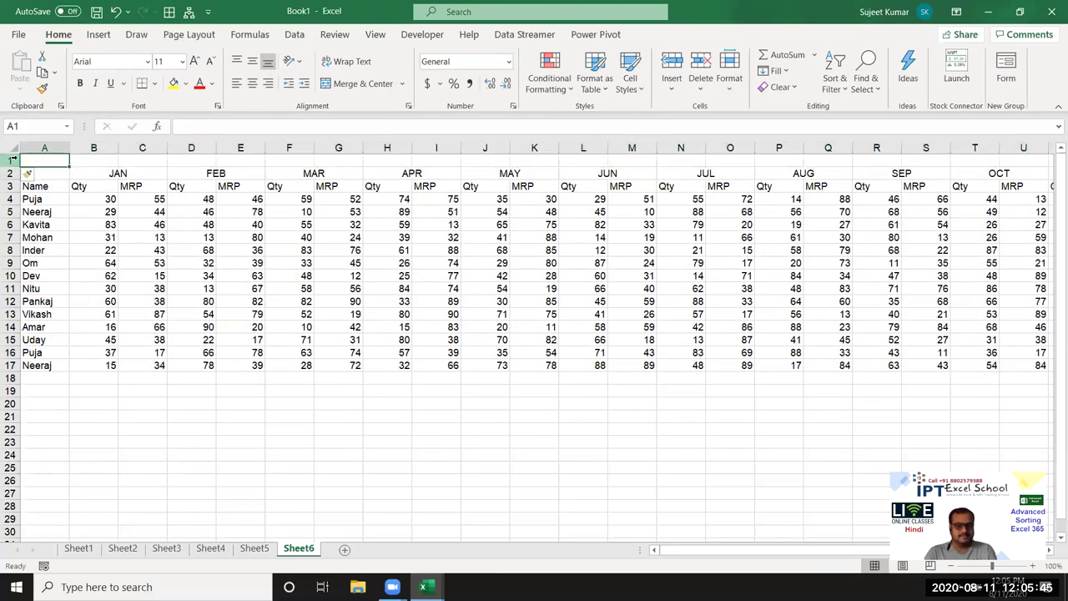
key("Right")
key("Right")
key("Right")
key("Left")
key("Left")
type("1")
key("Tab")
type("1")
key("Tab")
Build a summing formula in D1 and fill it across row 1 to Y1
type("=")
key("Left")
key("Left")
type("+")
key("Left")
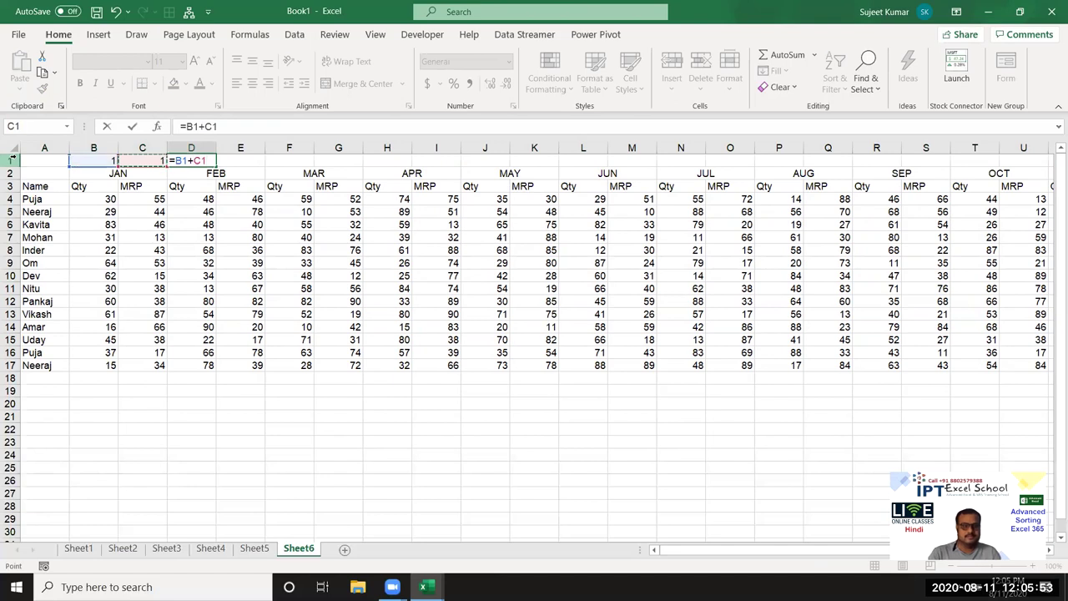
key("Return")
key("Up")
key("Down")
key("Up")
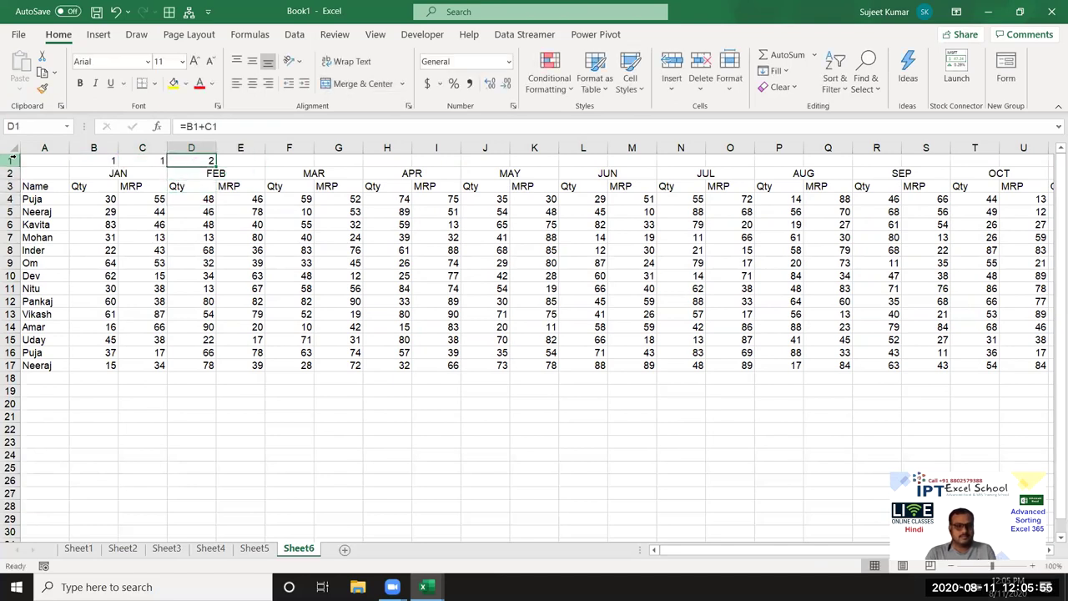
key("Down")
key("Down")
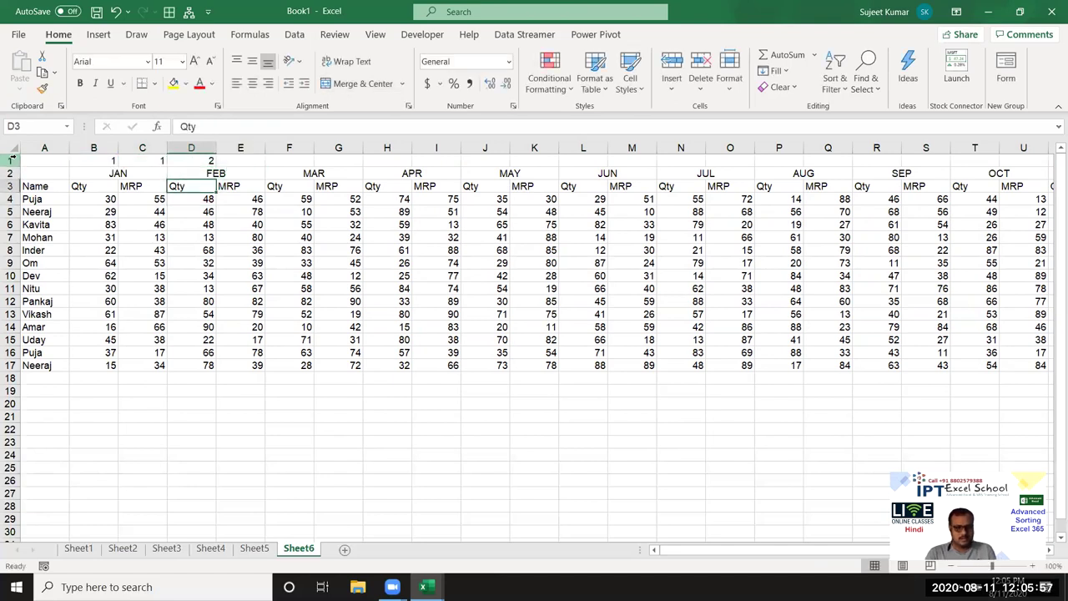
key("ctrl+Right")
key("Up")
key("Up")
key("ctrl+shift+Left")
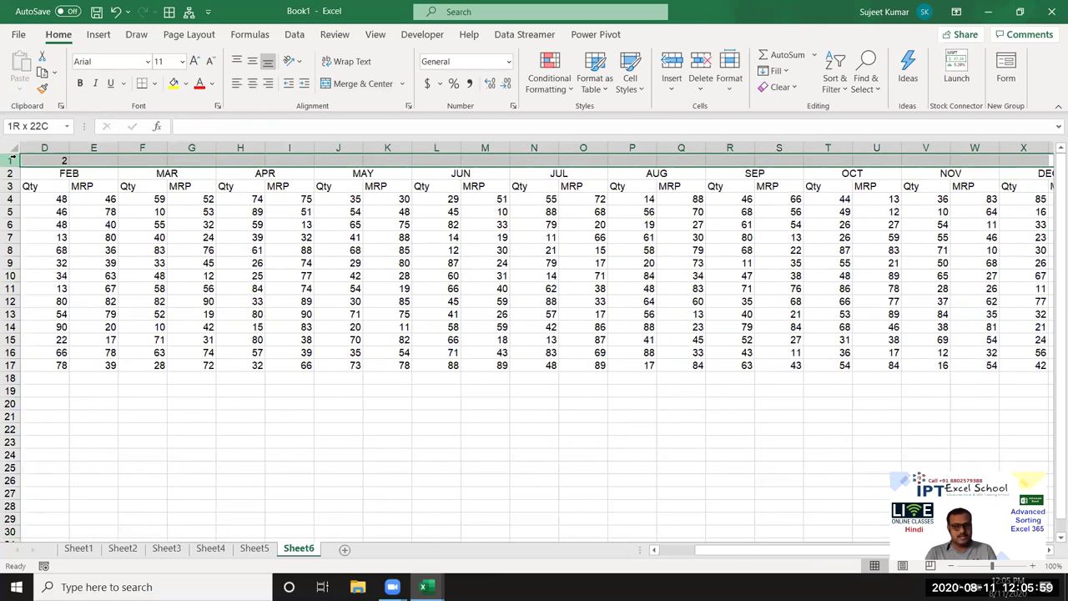
key("ctrl+r")
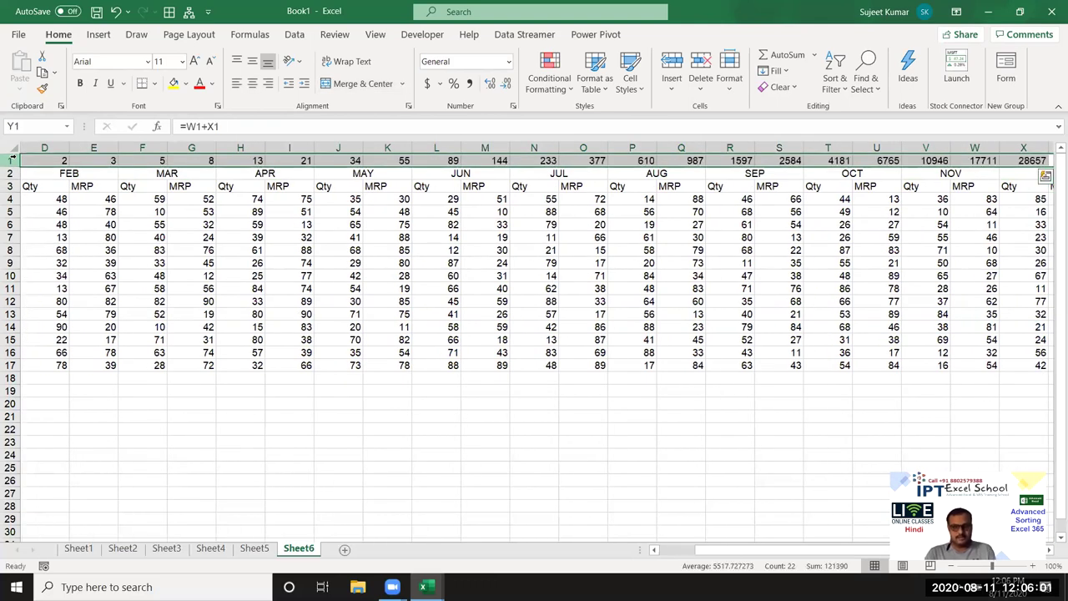
Change D1 to =B1+1 and copy it across so month pairs number 1–12
key("Left")
key("Left")
key("Left")
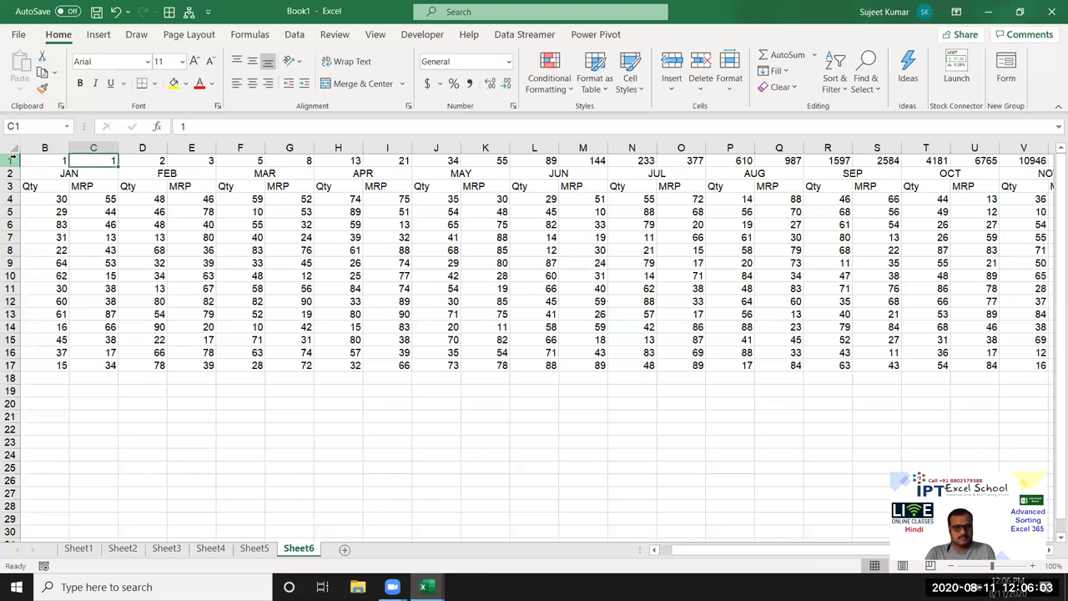
key("Right")
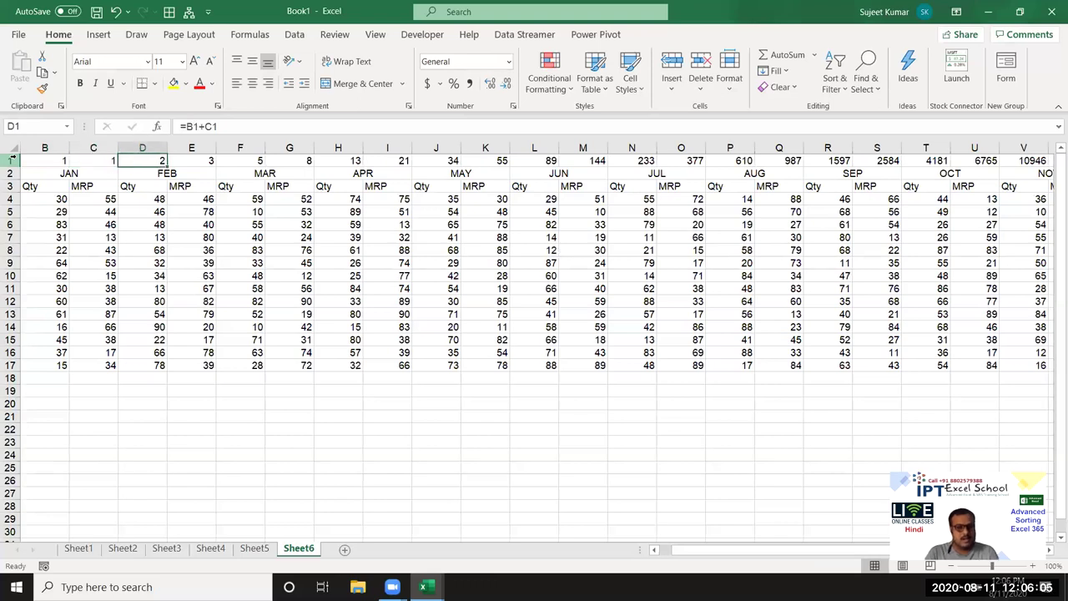
key("F2")
key("BackSpace")
key("BackSpace")
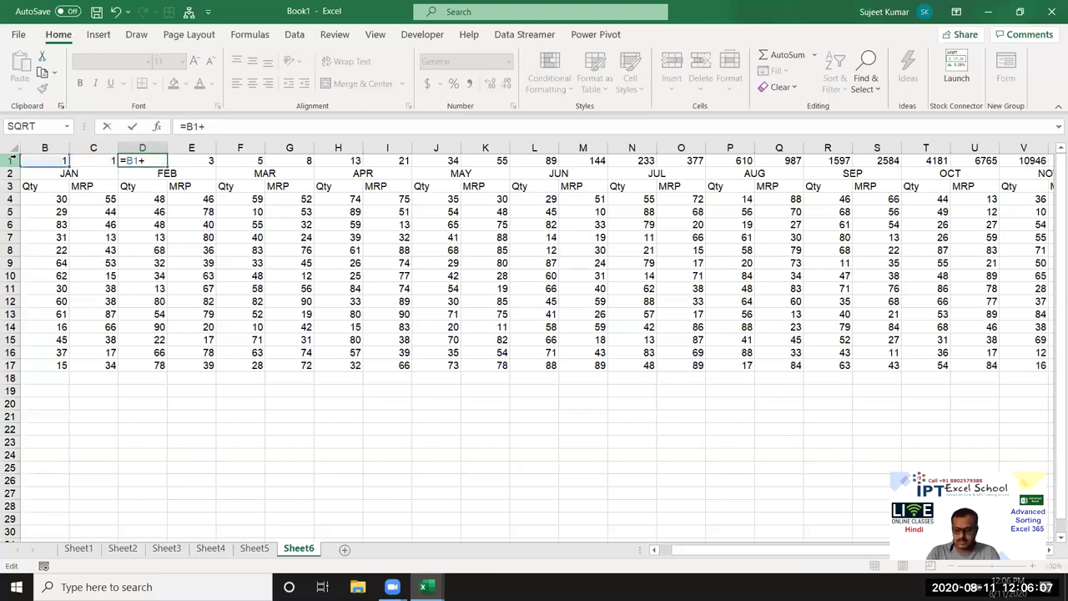
type("1")
key("ctrl+Return")
left_click(12, 159)
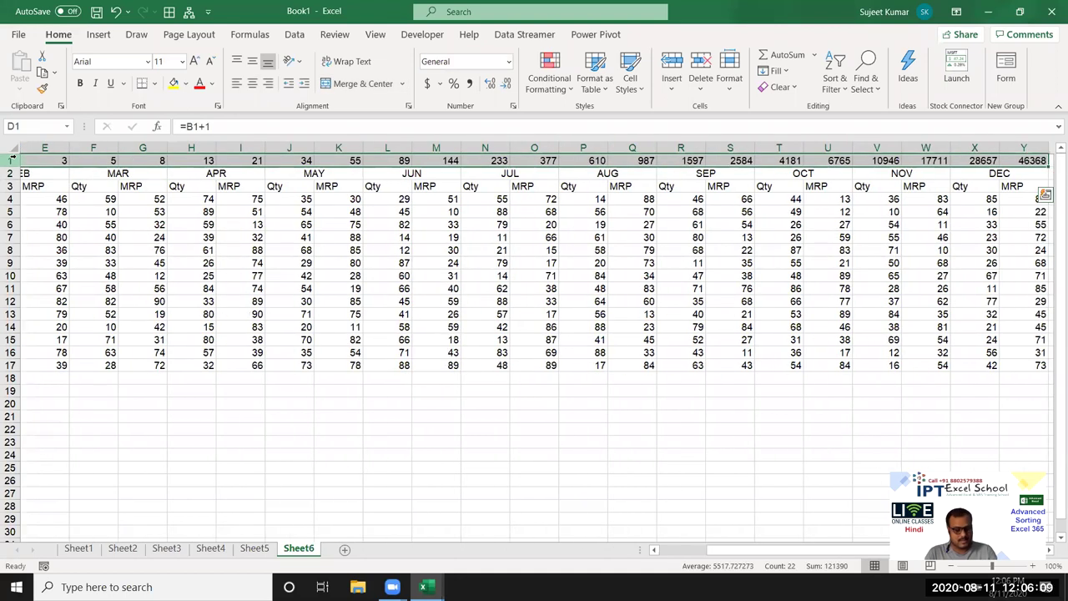
key("ctrl+r")
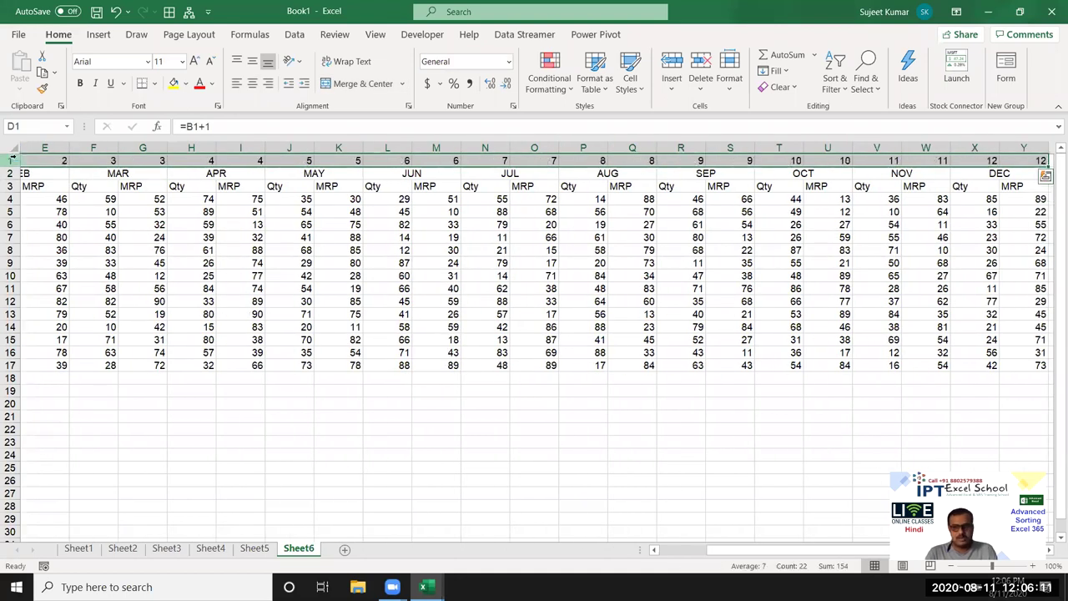
Enter 1, 2, 3 and 4 in Z1:AC1 and select the 3 and 4
key("Left")
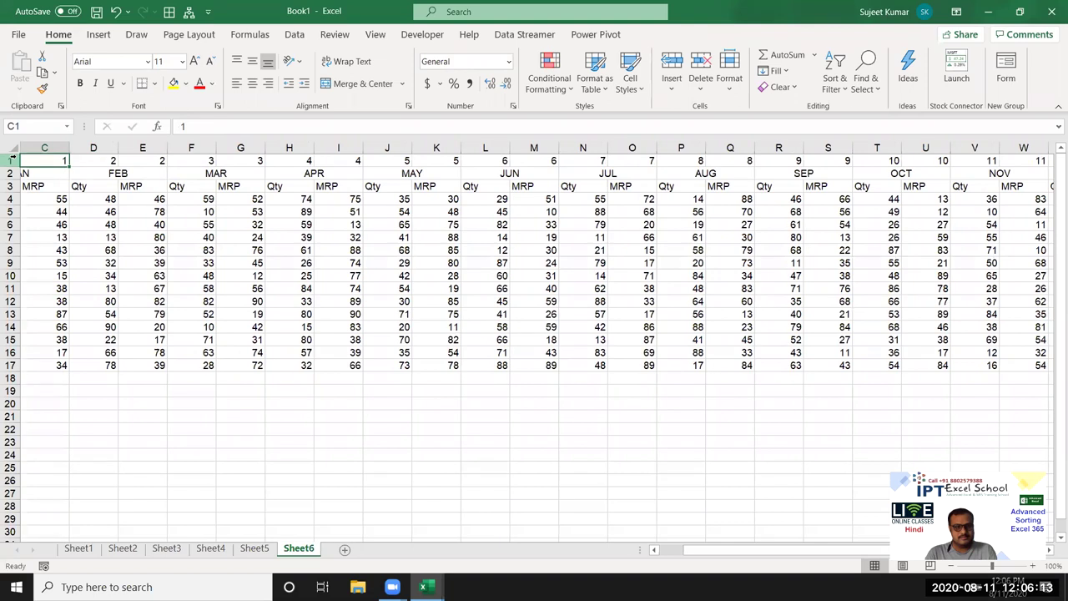
key("Left")
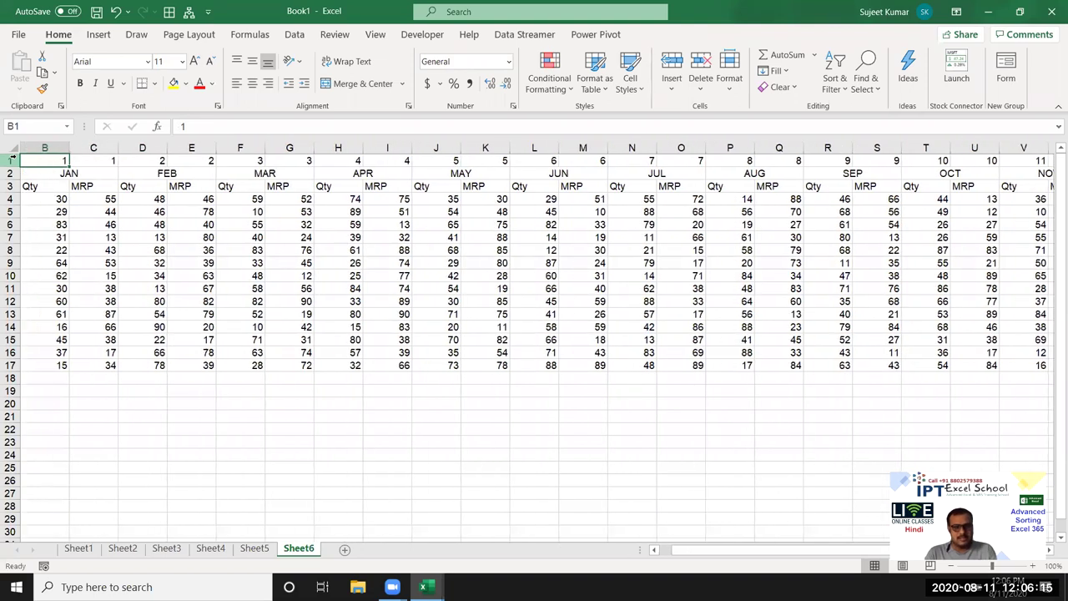
key("ctrl+Right")
key("Right")
type("1")
key("Right")
type("2")
key("Right")
type("3")
key("Right")
type("4")
key("Left")
key("shift+Right")
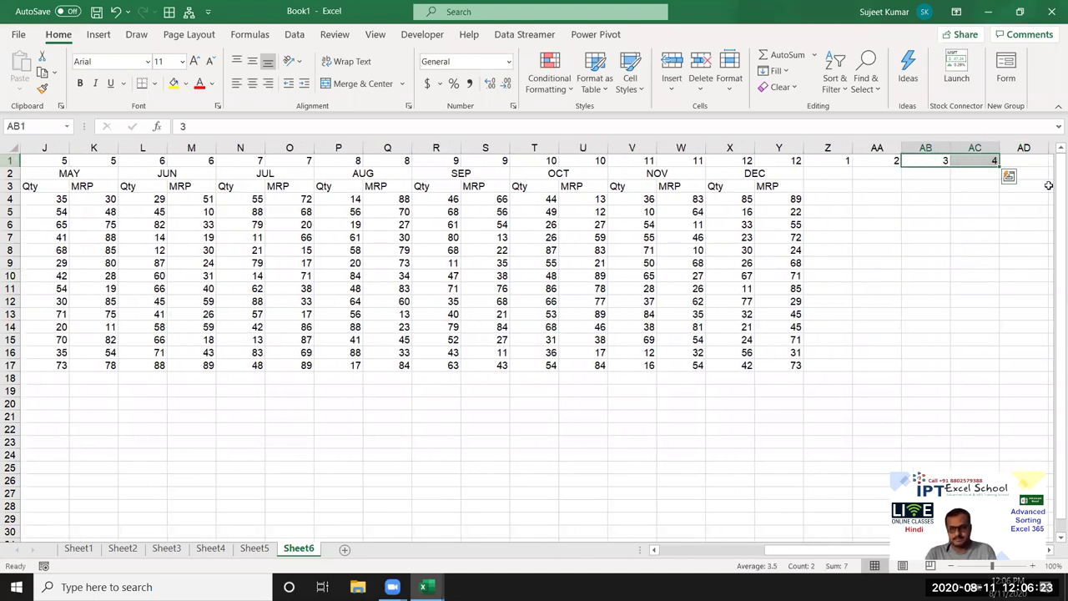
Extend the row-1 series to 13 at AL1 and clear the surplus 14–16 in AM1:AO1
left_click(999, 170)
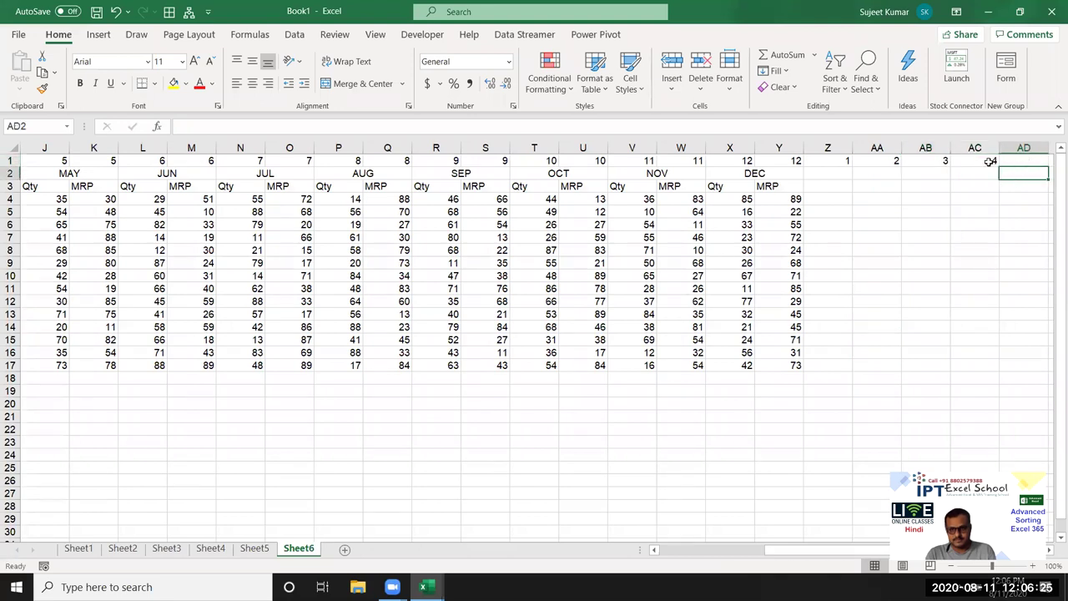
left_click_drag(926, 160, 1052, 164)
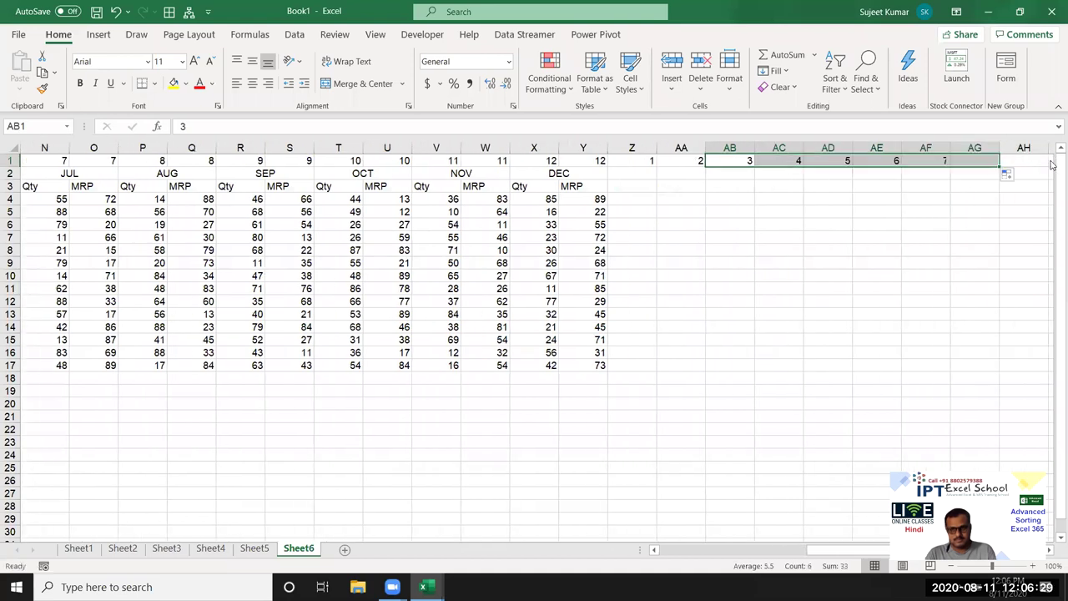
left_click(995, 161)
mouse_move(947, 163)
left_mouse_down()
mouse_move(971, 161)
mouse_move(970, 177)
left_mouse_up()
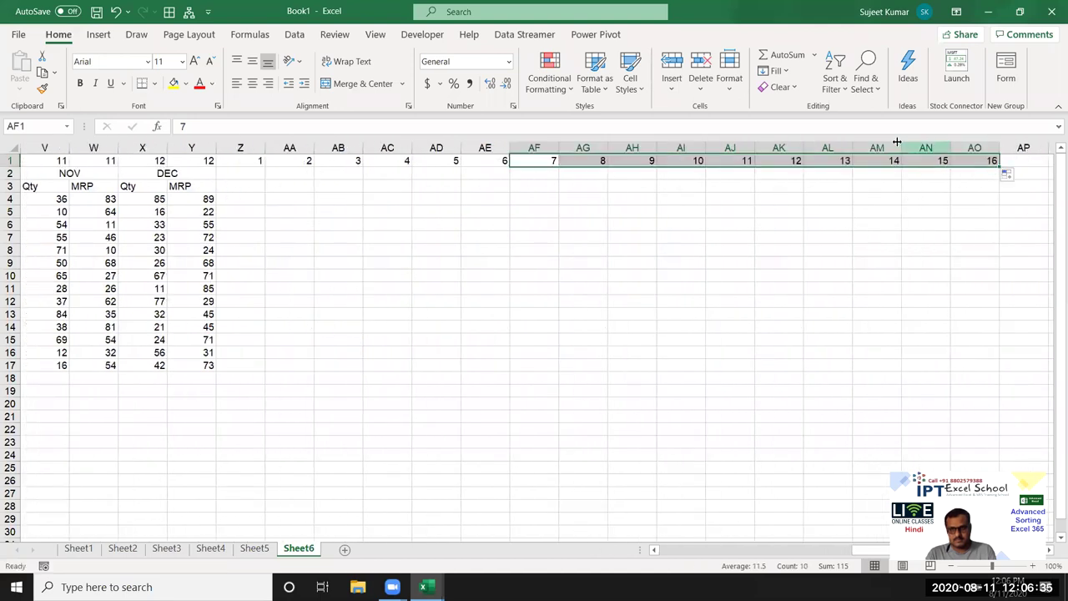
left_click_drag(877, 148, 989, 150)
key("Delete")
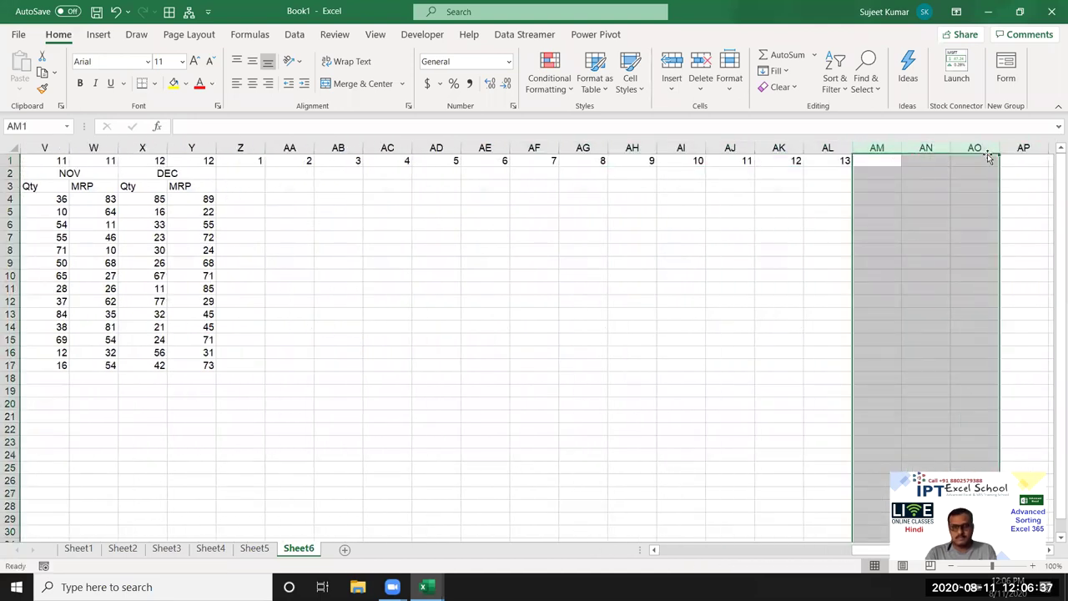
key("Left")
Select the whole table block from B1 to AL17
key("ctrl+a")
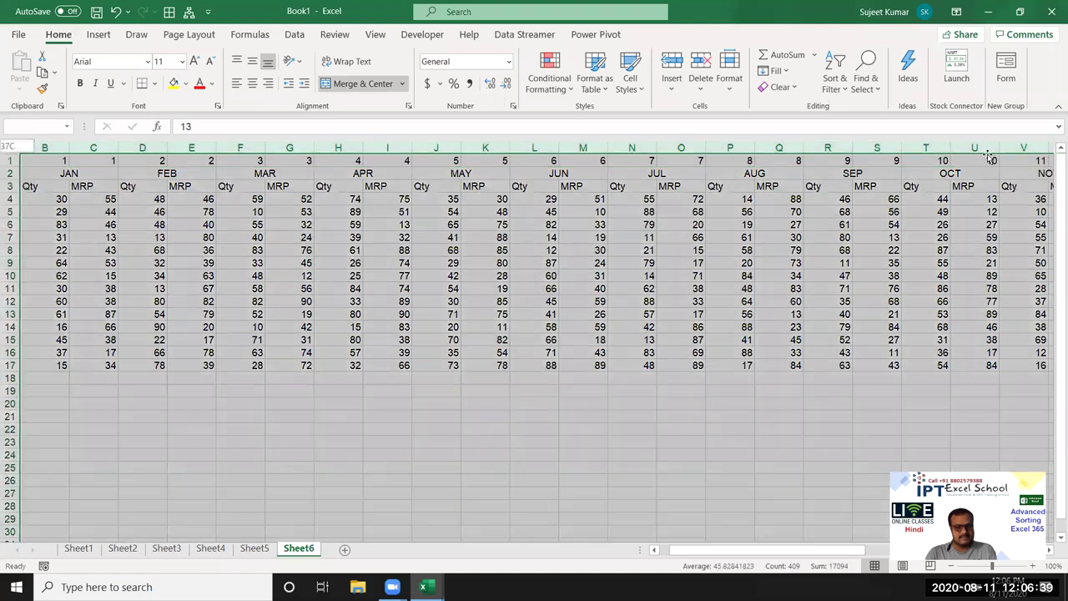
key("ctrl+shift+Down")
key("ctrl+Up")
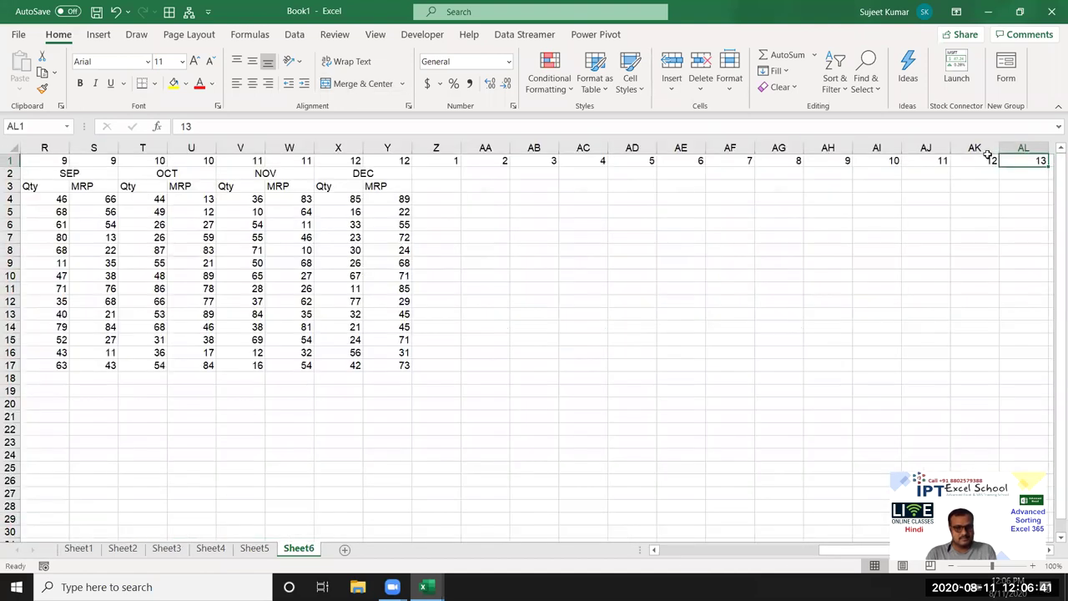
key("ctrl+Left")
key("ctrl+shift+Right")
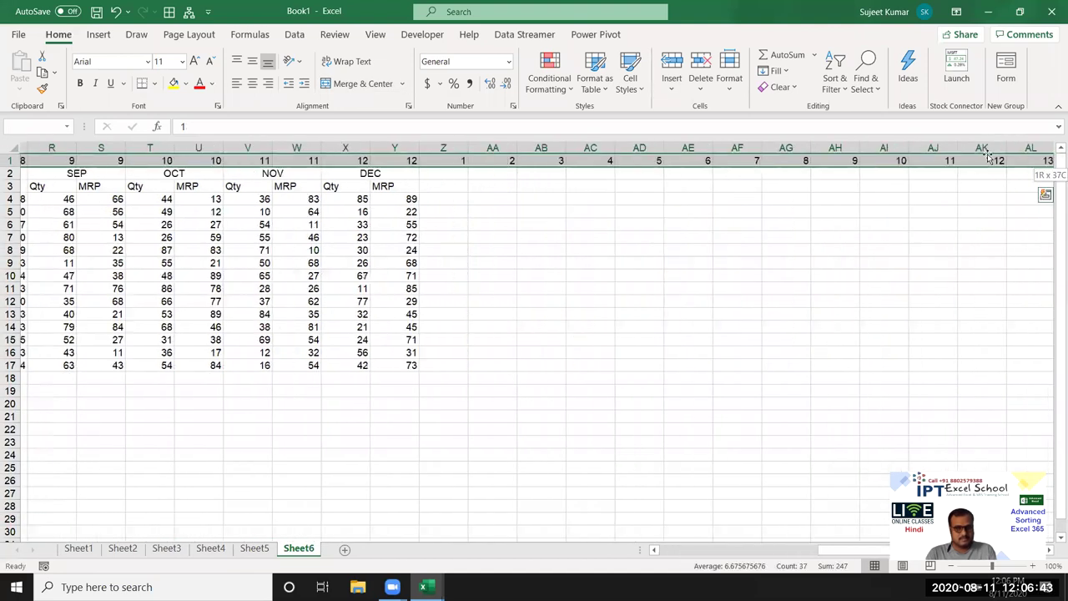
key("shift+Down")
key("shift+Down")
key("shift+Down")
key("shift+Down")
key("shift+Down")
key("shift+Down")
key("shift+Down")
key("shift+Down")
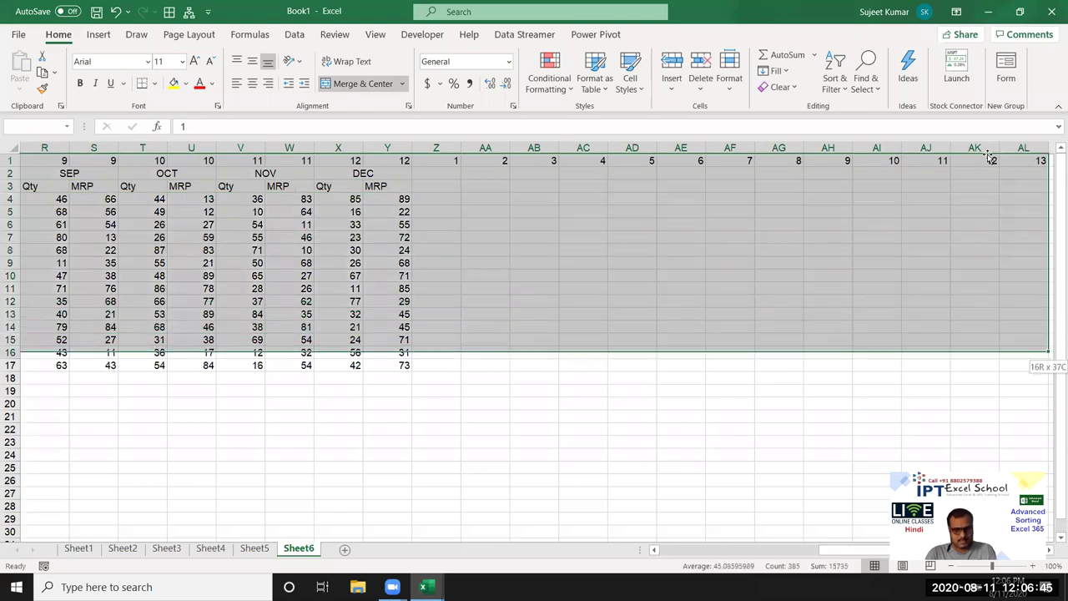
key("shift+Down")
key("shift+Down")
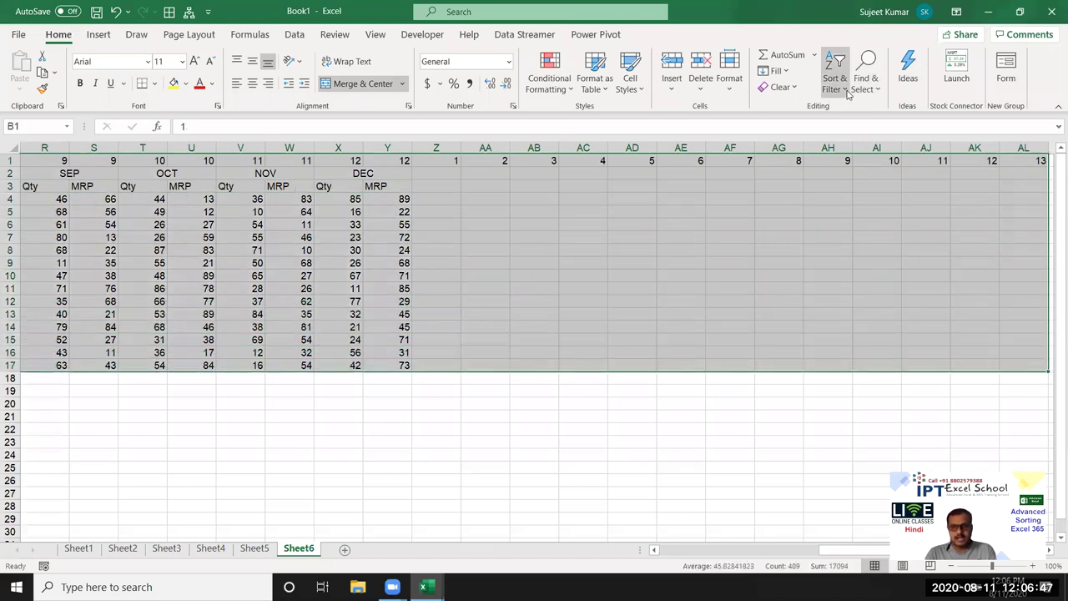
left_click(836, 83)
left_click(868, 150)
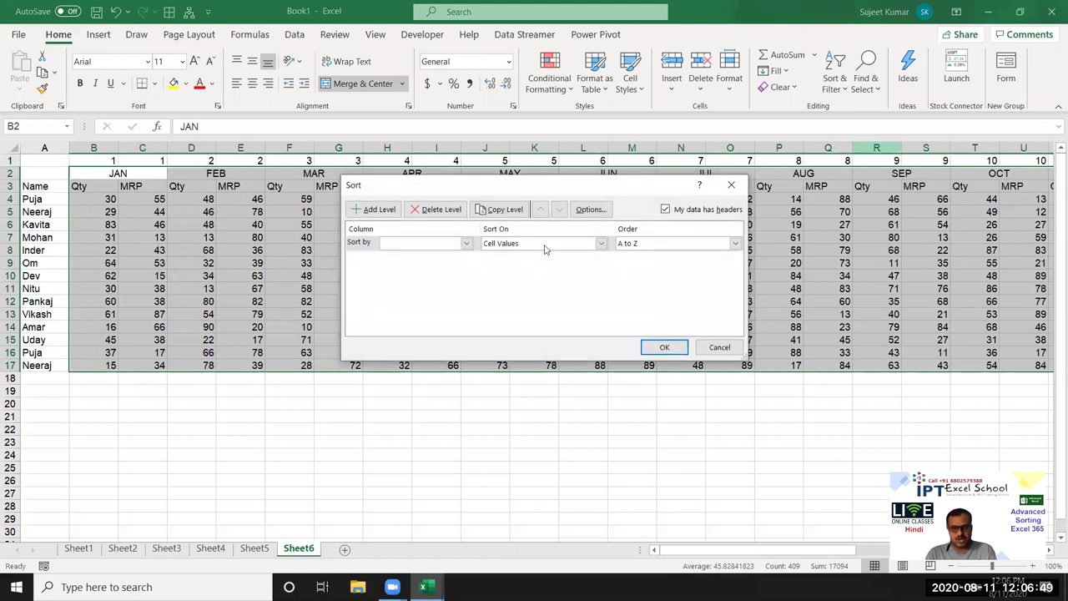
left_click(412, 244)
left_click(412, 247)
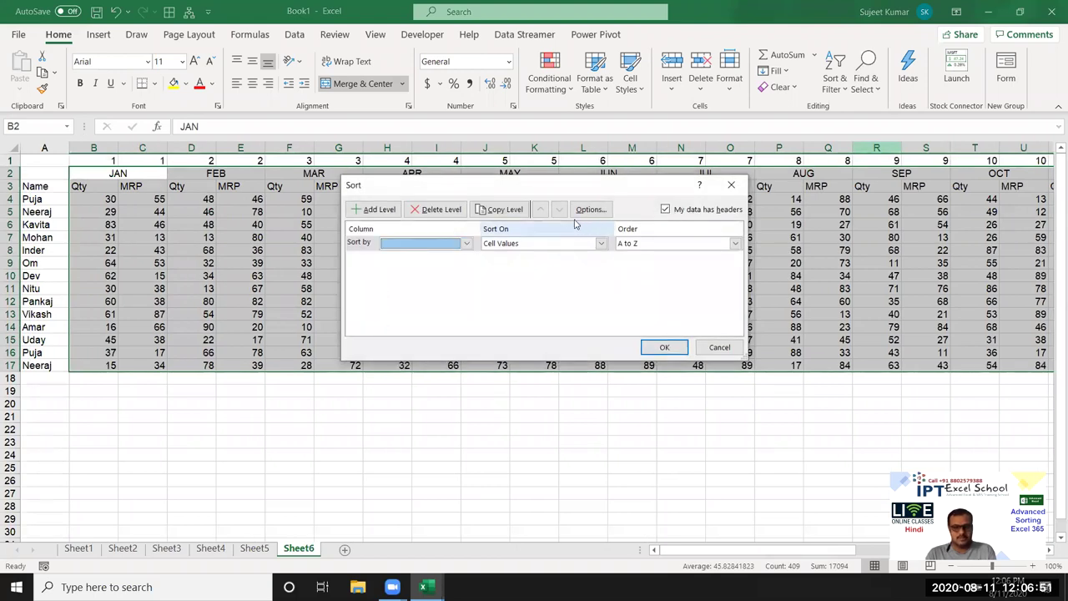
left_click(591, 210)
left_click(491, 281)
left_click(508, 305)
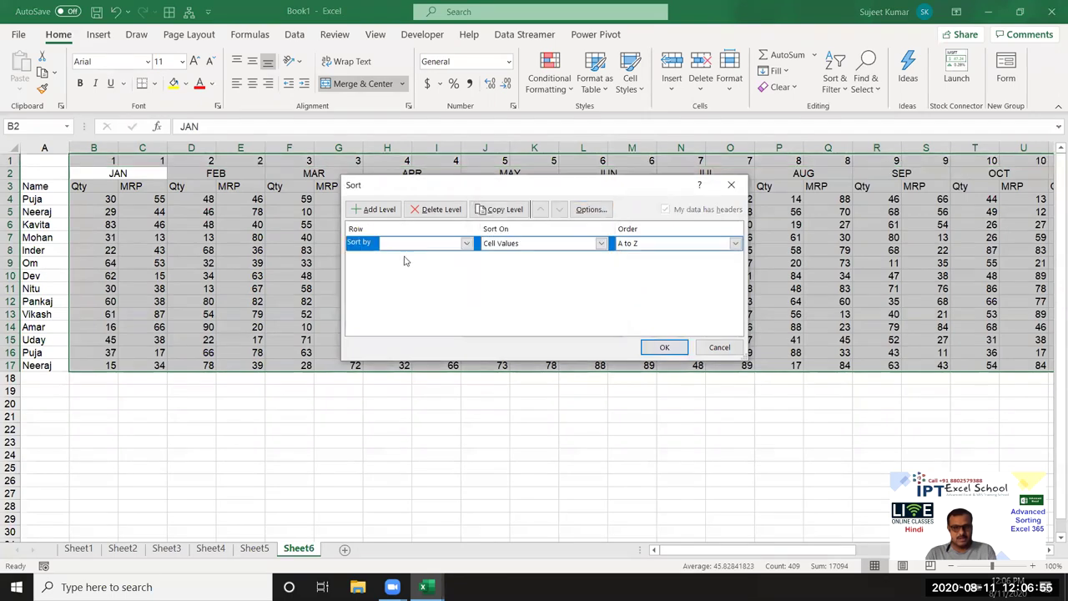
left_click(408, 243)
left_click(407, 256)
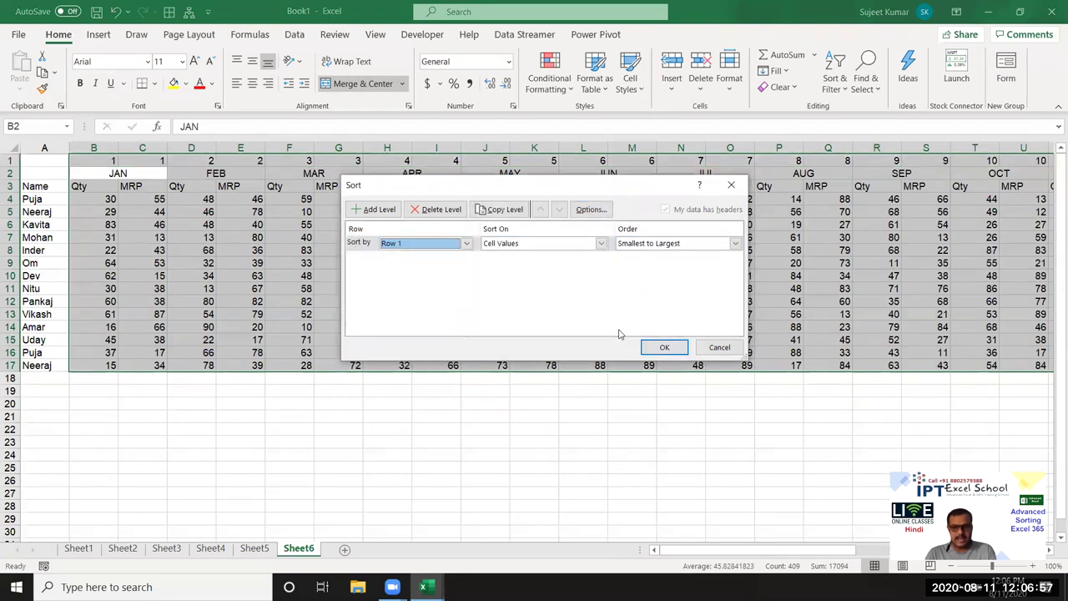
left_click(661, 346)
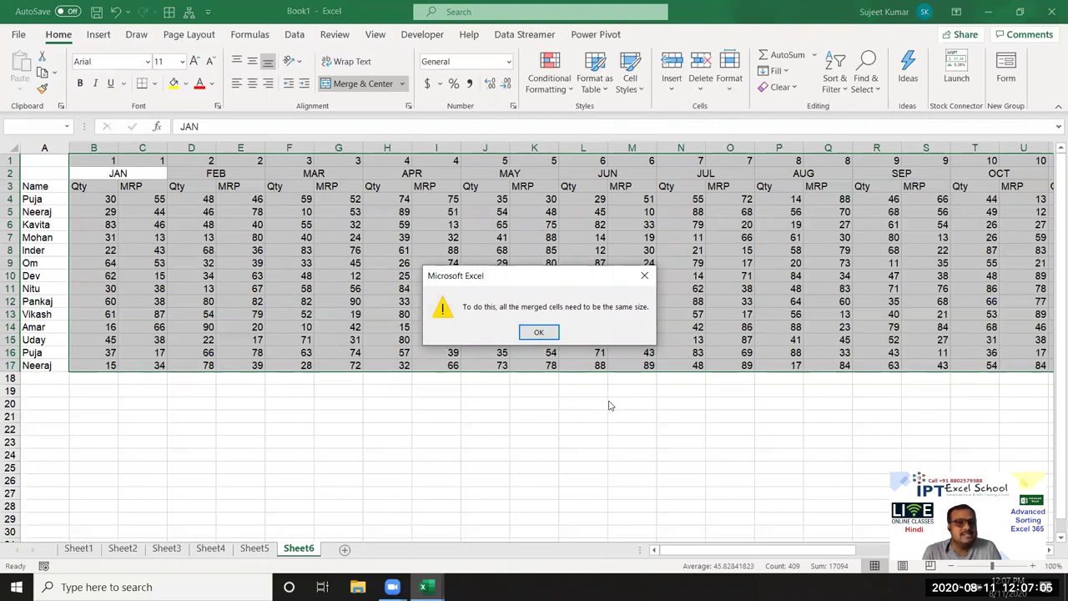
left_click(543, 332)
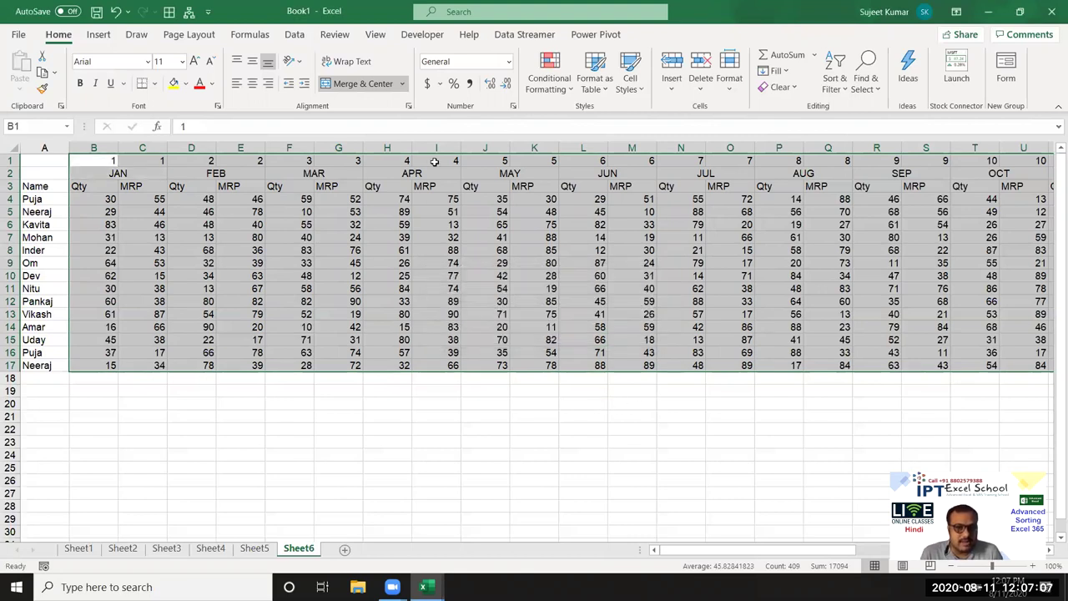
Unmerge the month headers and custom-sort columns left to right by Row 1, smallest to largest
left_click(371, 85)
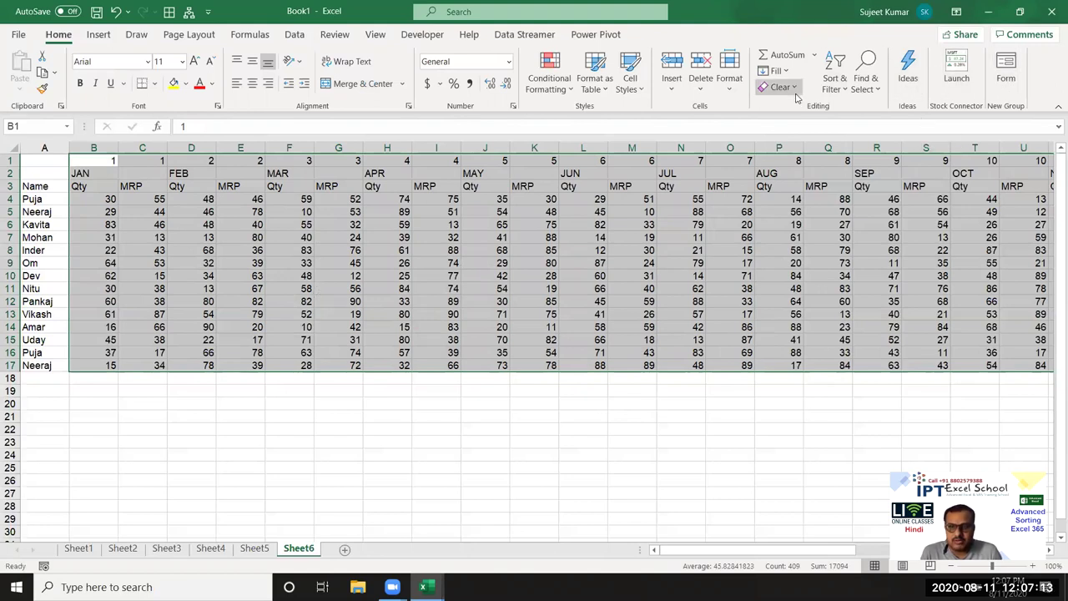
left_click(834, 82)
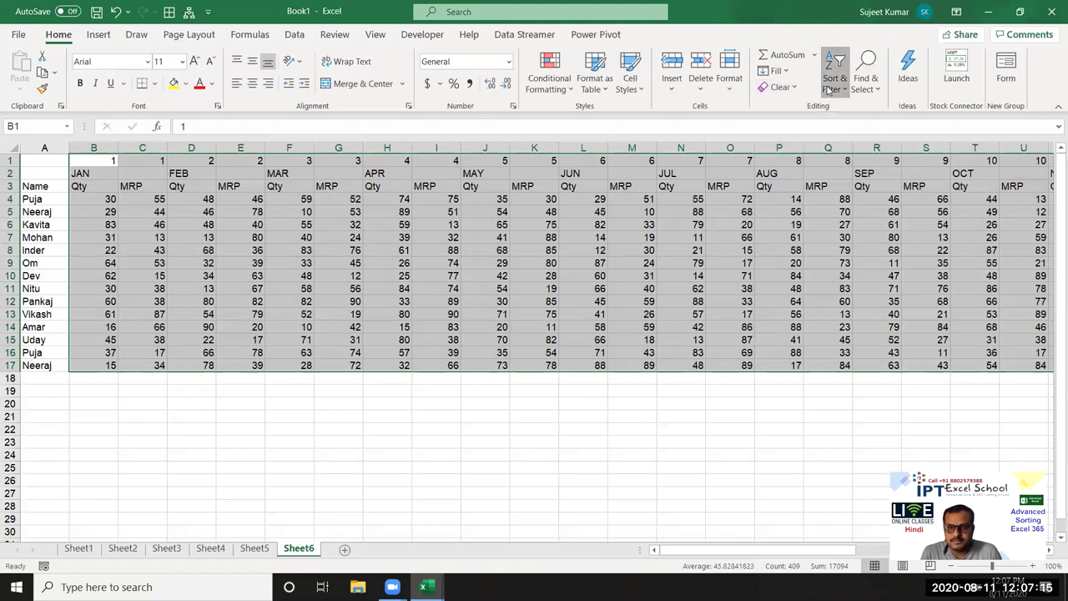
left_click(868, 150)
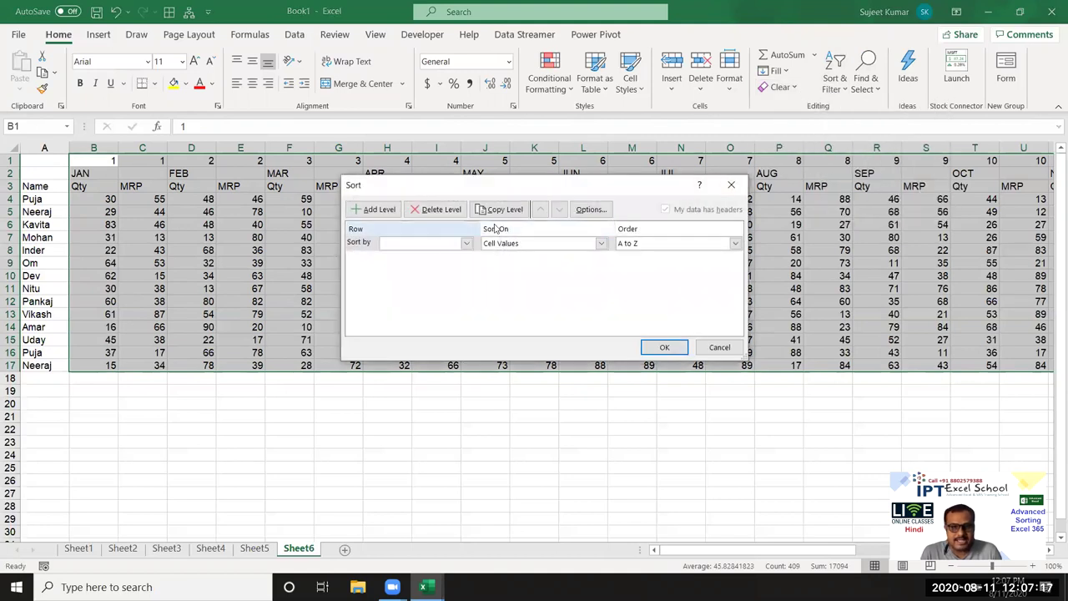
left_click(588, 209)
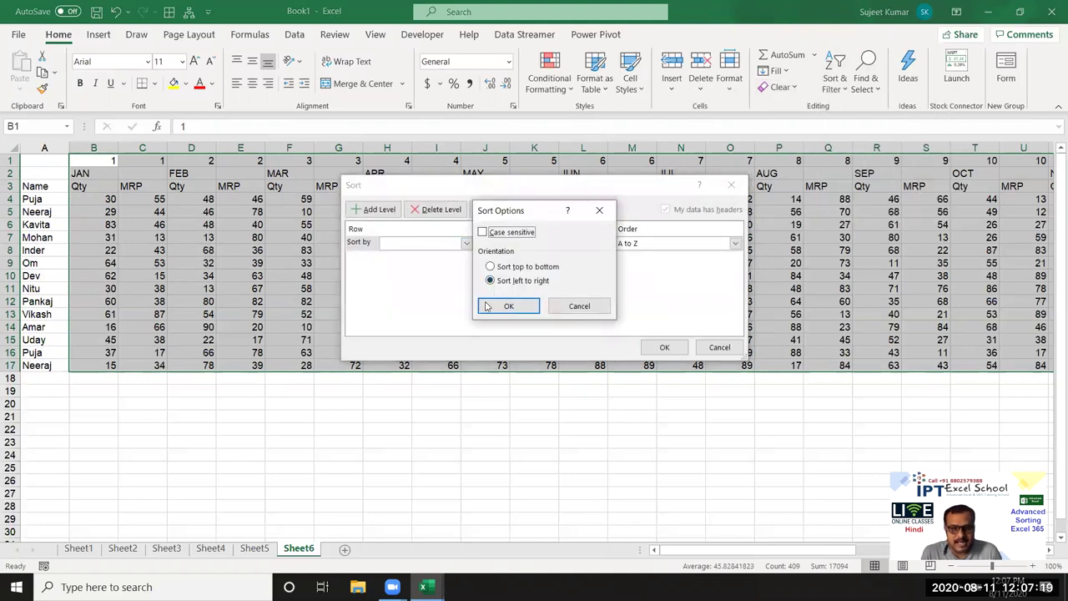
left_click(487, 306)
left_click(421, 243)
left_click(417, 255)
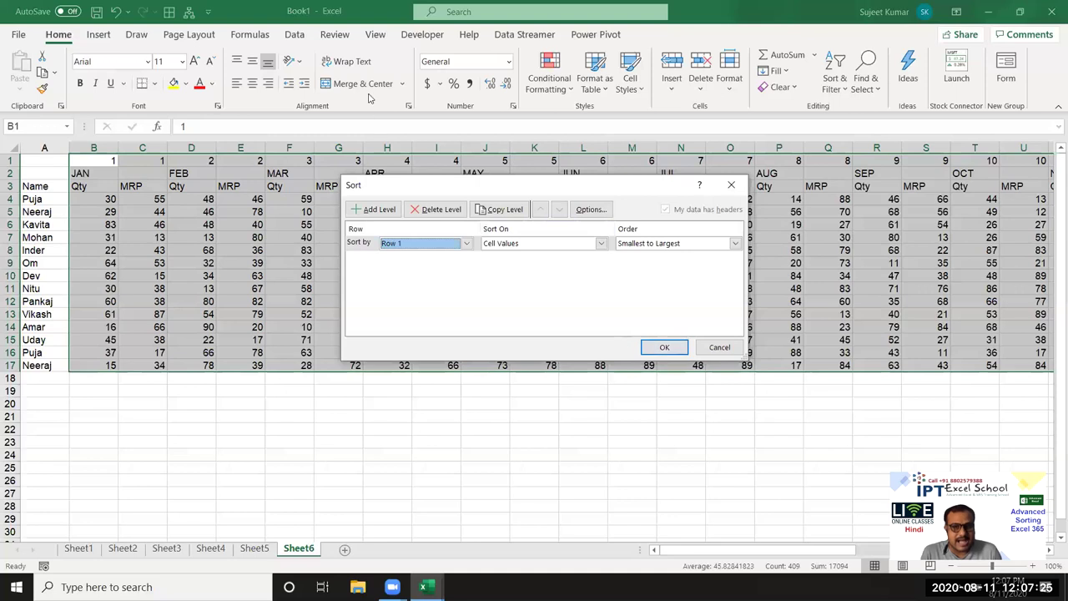
left_click(655, 346)
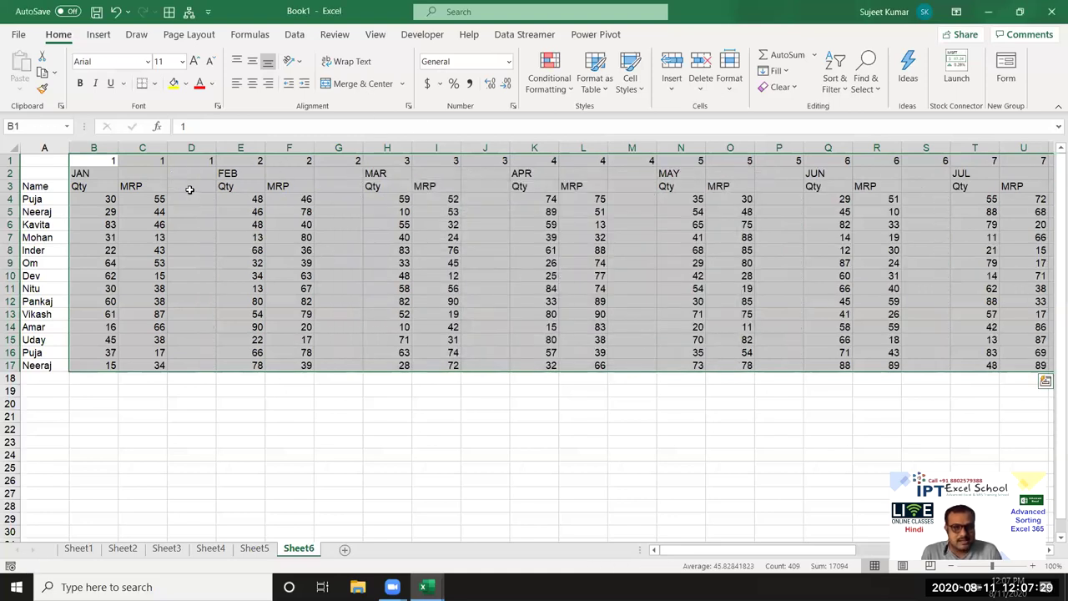
Undo the trial sort and enter the heading Amt in cell Z3
key("ctrl+z")
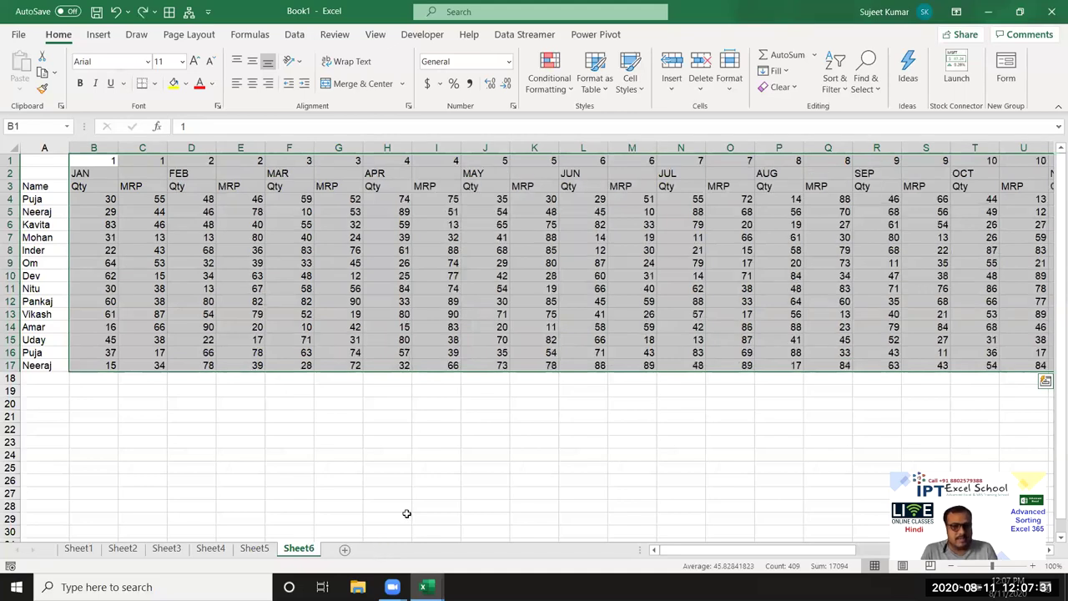
key("Right")
key("Right")
key("Right")
key("Right")
key("Right")
key("Right")
key("Right")
key("Right")
key("Right")
key("Right")
key("Left")
key("Left")
key("Left")
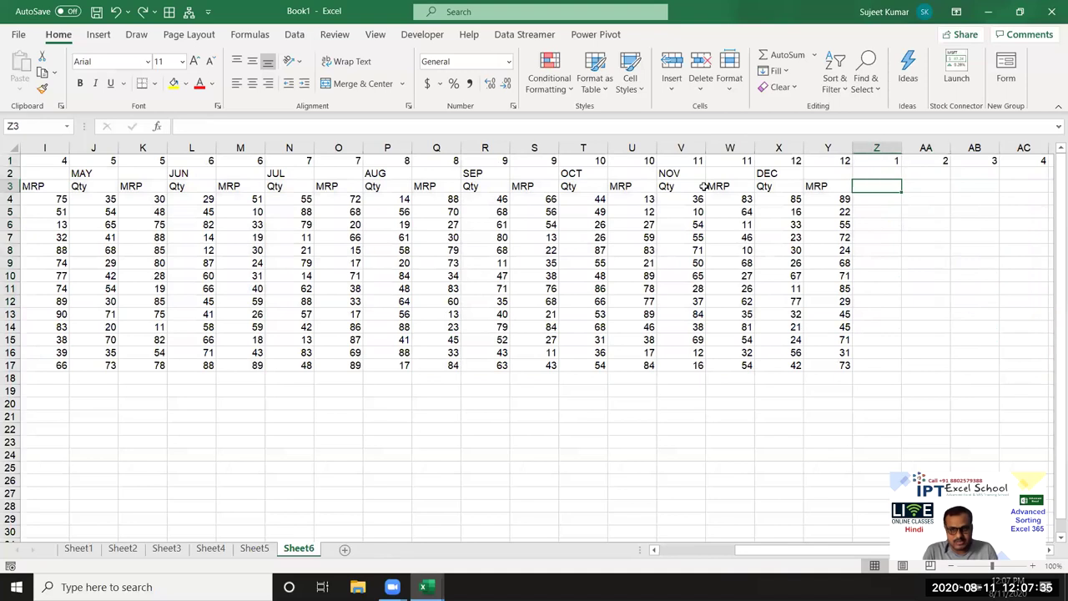
type("Amt")
key("Return")
key("Up")
key("Up")
key("Up")
Copy the Amt heading across Z3 to AL3 with Ctrl+R
key("ctrl+Right")
key("Down")
key("ctrl+shift+Left")
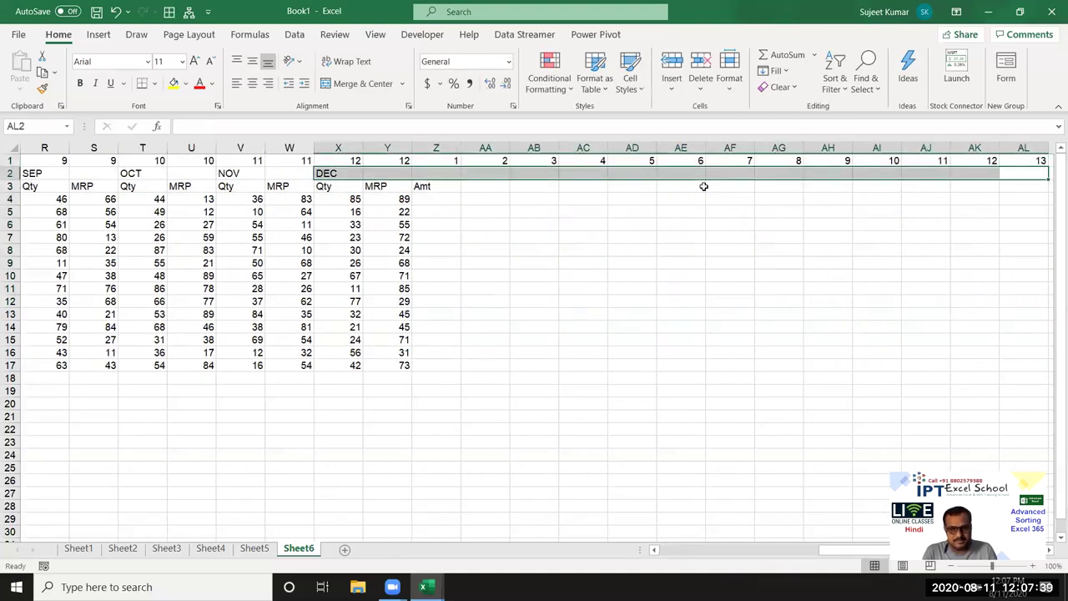
key("Right")
key("Down")
key("Left")
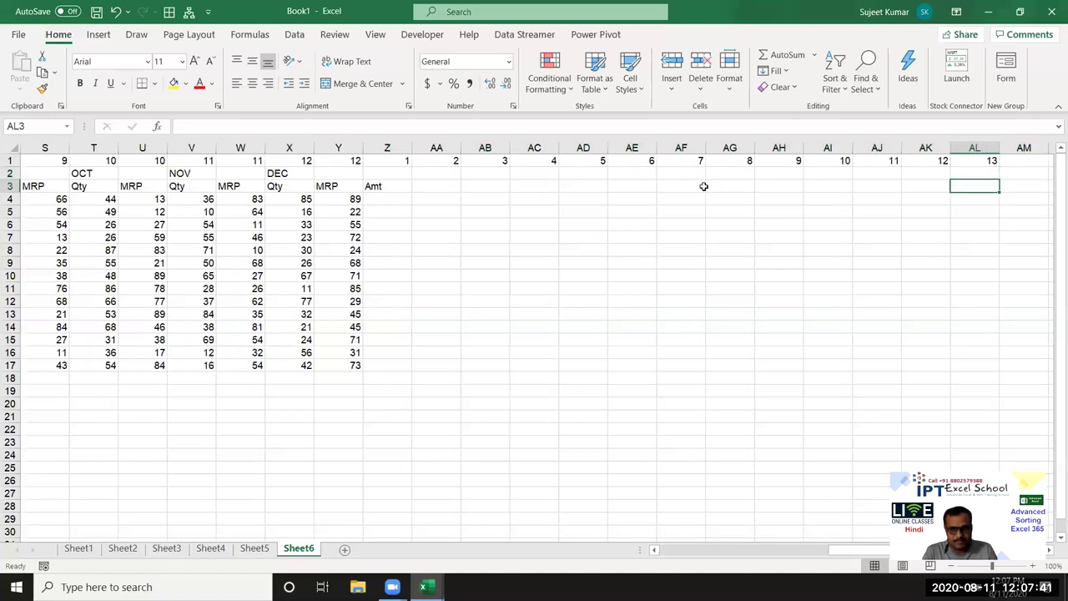
key("ctrl+shift+Left")
key("ctrl+r")
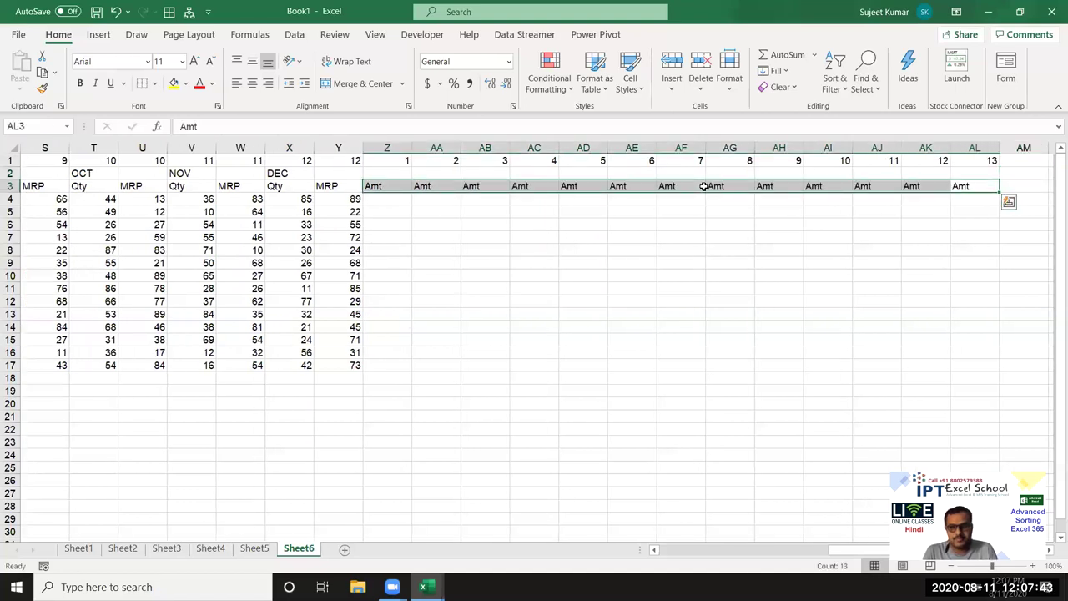
Select the table from B1 across to column AL and down through its rows
key("ctrl+Left")
key("ctrl+Left")
key("Up")
key("Up")
key("Right")
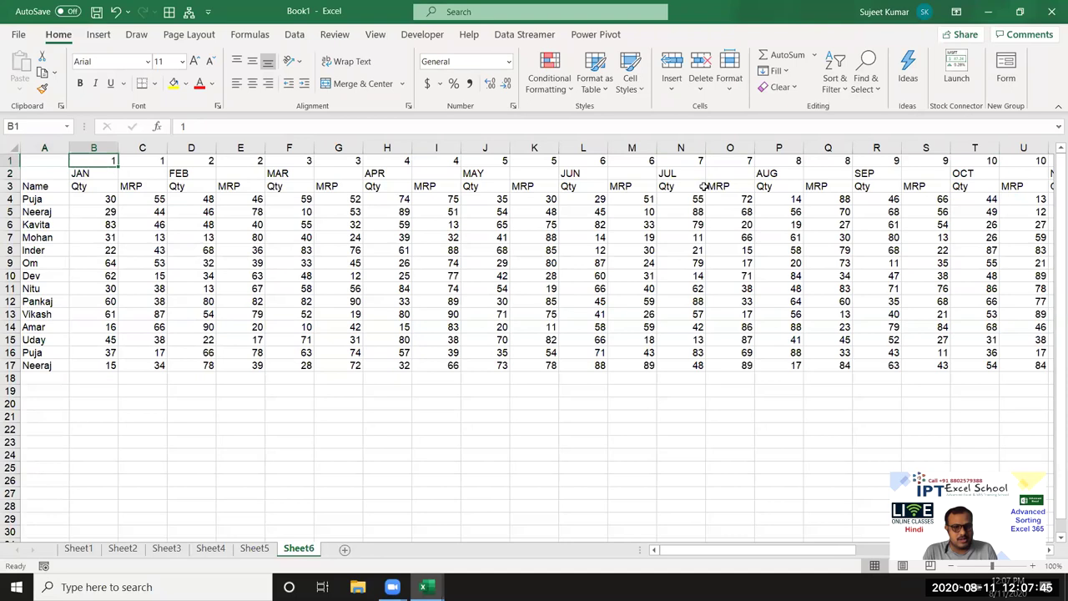
key("ctrl+shift+Right")
key("shift+Down")
key("shift+Down")
key("shift+Down")
key("shift+Down")
key("shift+Down")
key("shift+Down")
key("shift+Down")
key("shift+Down")
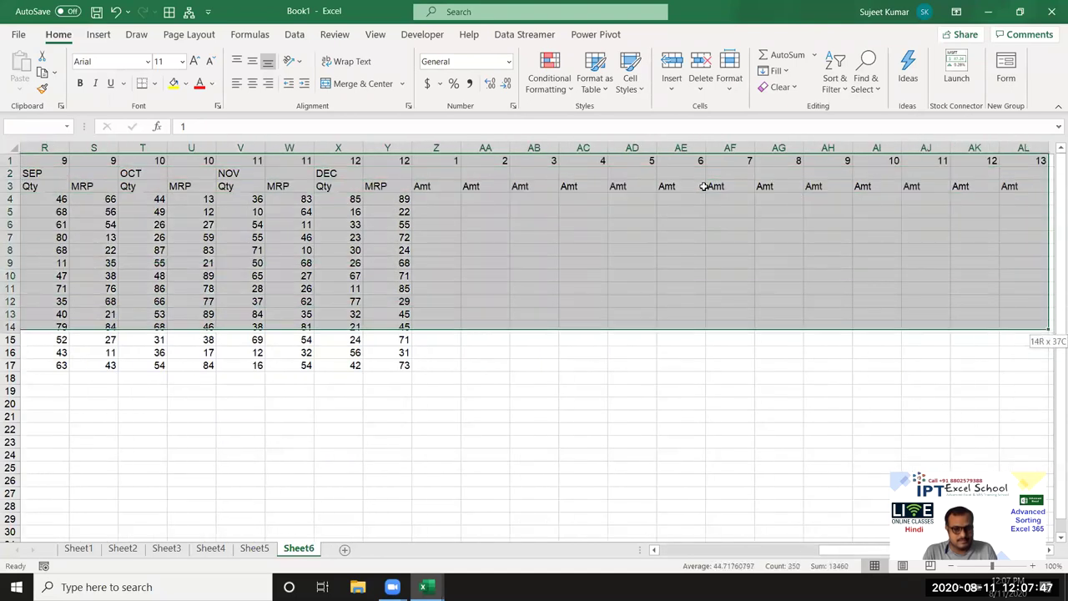
key("shift+Down")
key("shift+Down")
key("shift+Down")
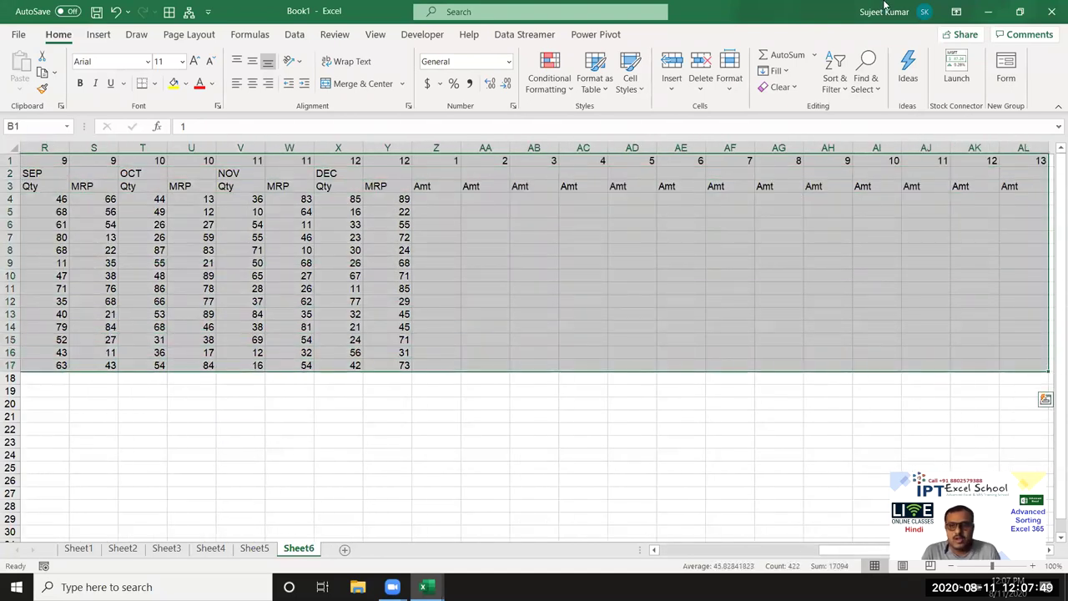
Custom-sort the columns left to right by Row 1 so each month gets its own Amt column
left_click(775, 71)
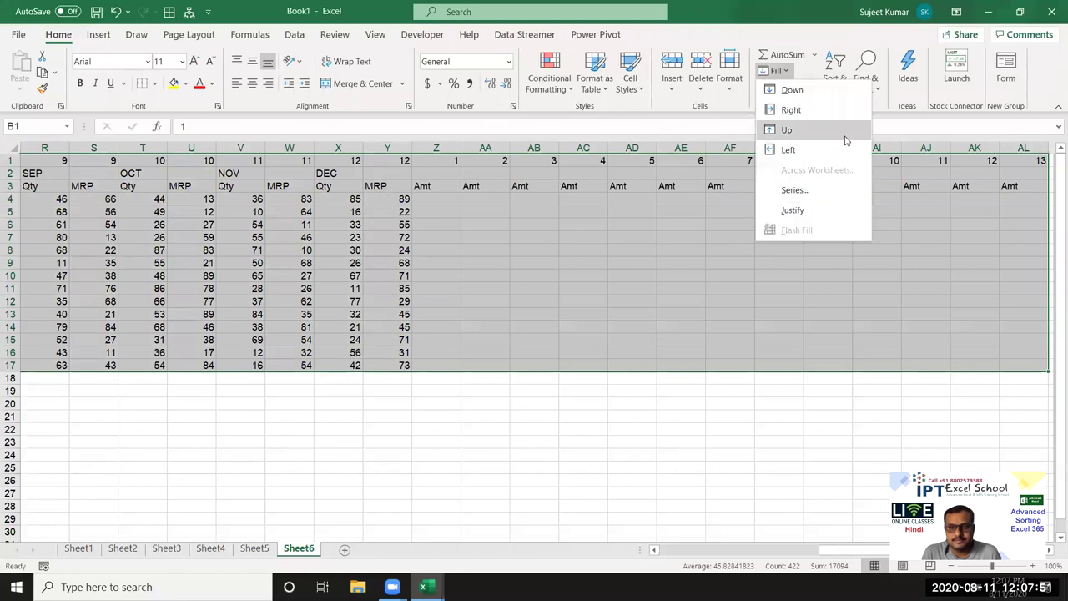
left_click(839, 70)
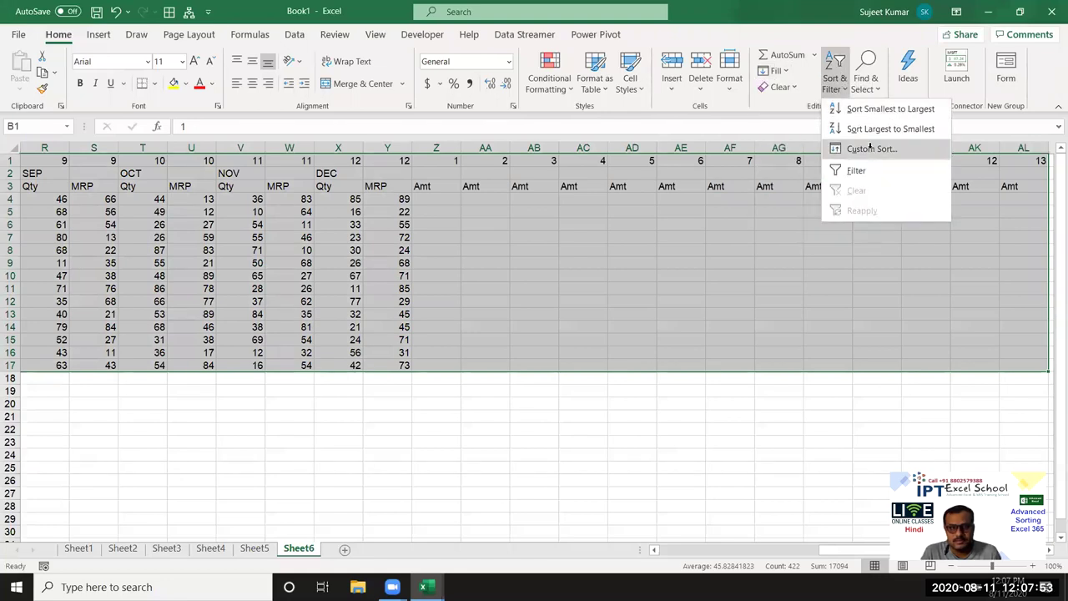
left_click(870, 148)
left_click(466, 243)
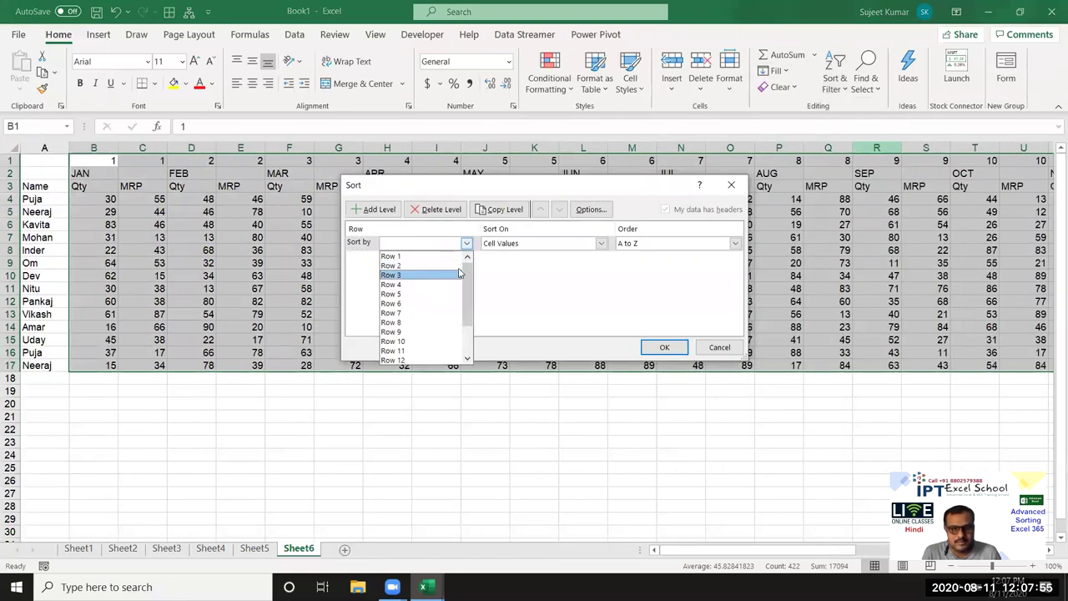
left_click(429, 256)
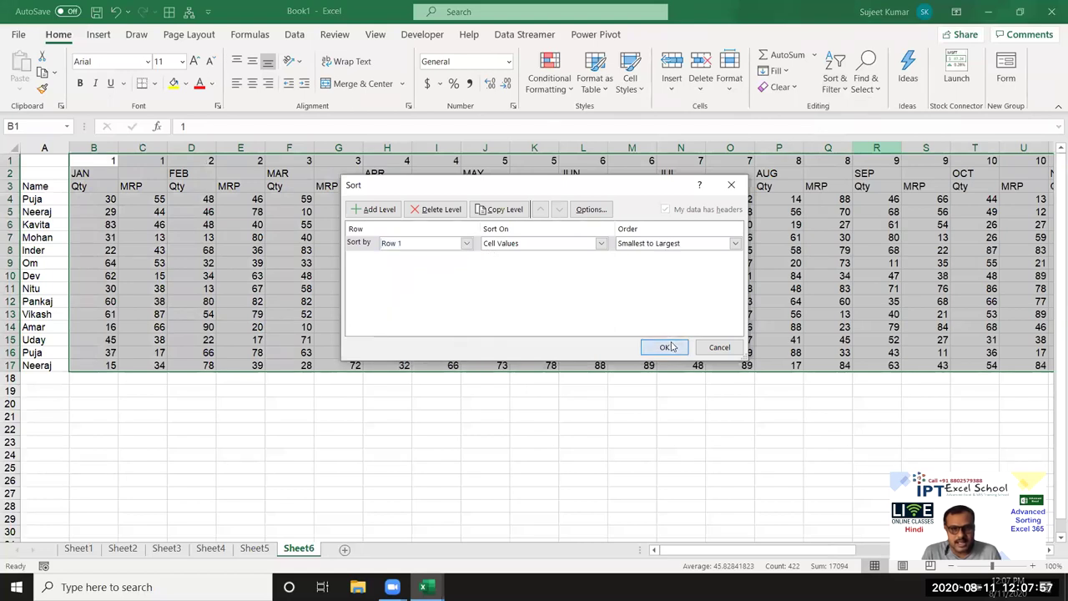
left_click(665, 347)
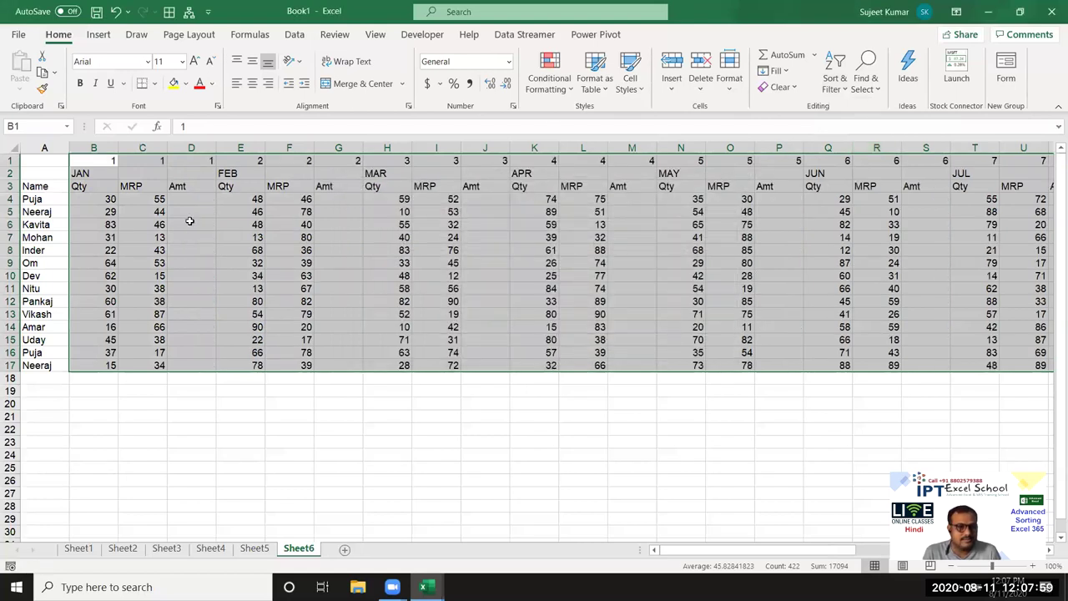
left_click_drag(100, 172, 191, 172)
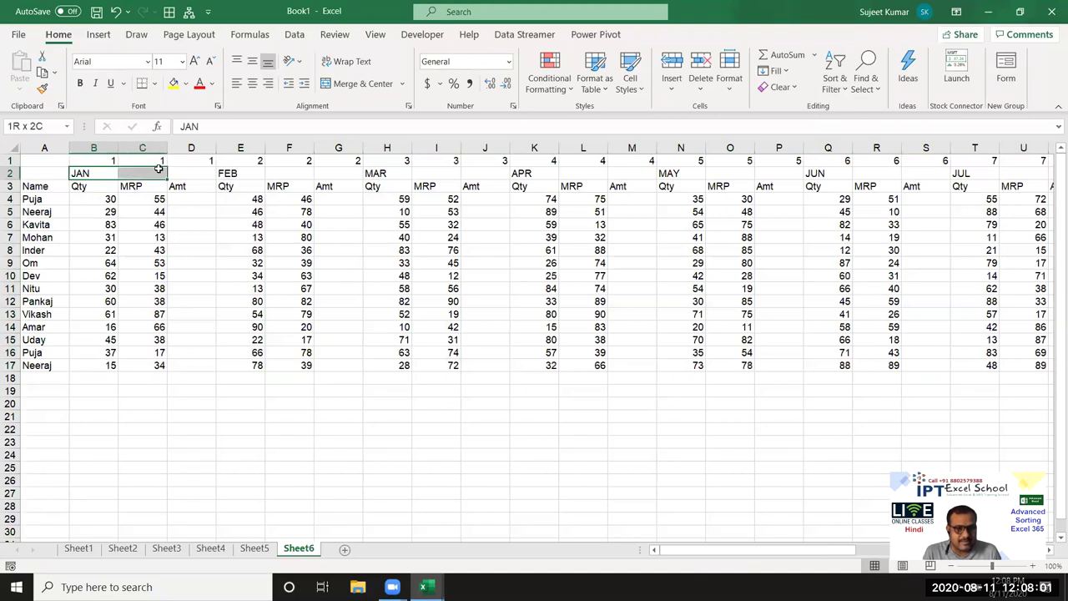
Merge and centre JAN over B2:D2, then fill the merged month headers along row 2 to DEC
left_click(358, 84)
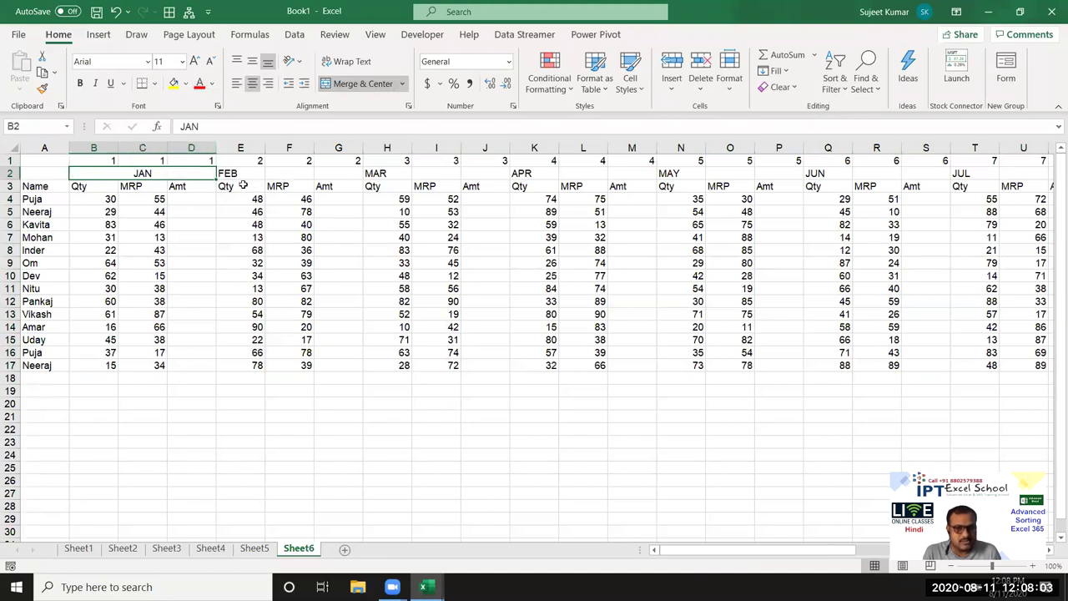
left_click_drag(215, 178, 575, 183)
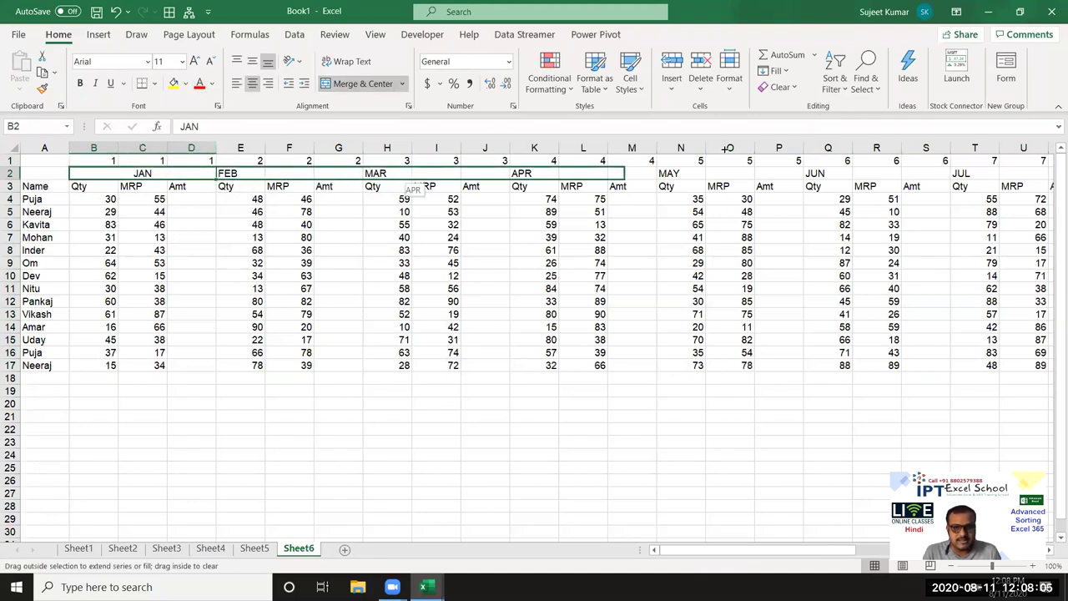
left_click_drag(1055, 147, 897, 174)
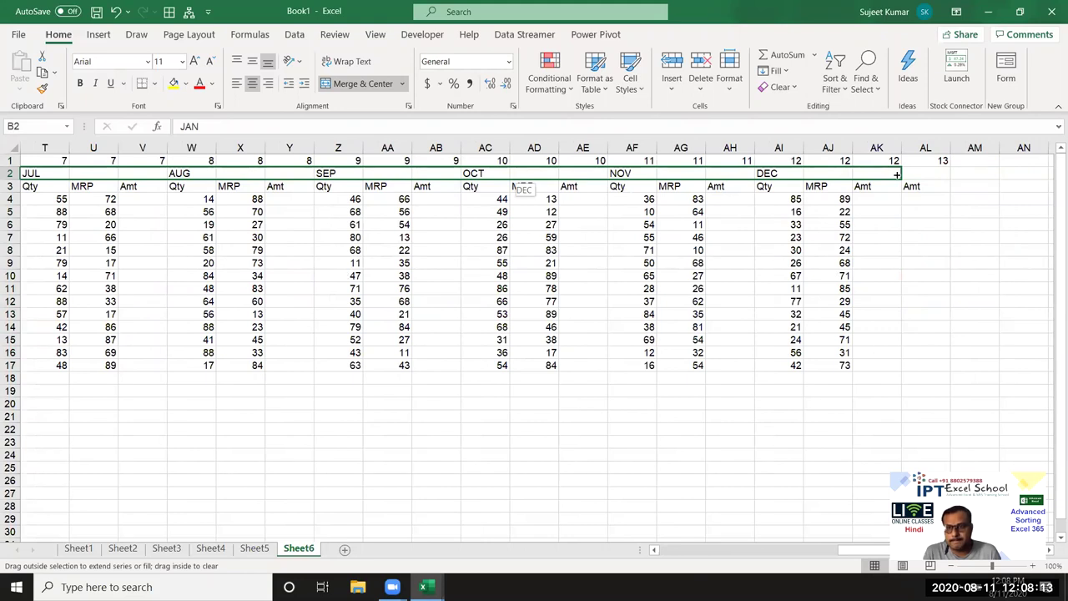
left_click_drag(897, 174, 897, 175)
Clear the surplus column AL and return to cell A1
left_click(926, 148)
key("Delete")
key("Left")
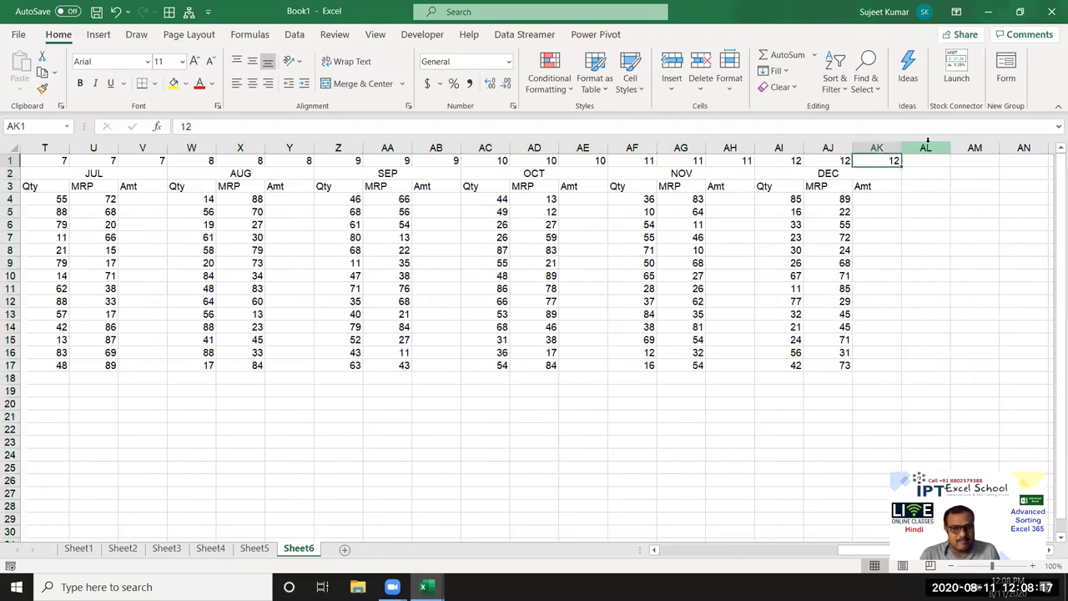
key("ctrl+Home")
key("Down")
key("Up")
Enter 1 in cells A1 and A2
type("1")
key("Return")
type("1")
key("Return")
key("Right")
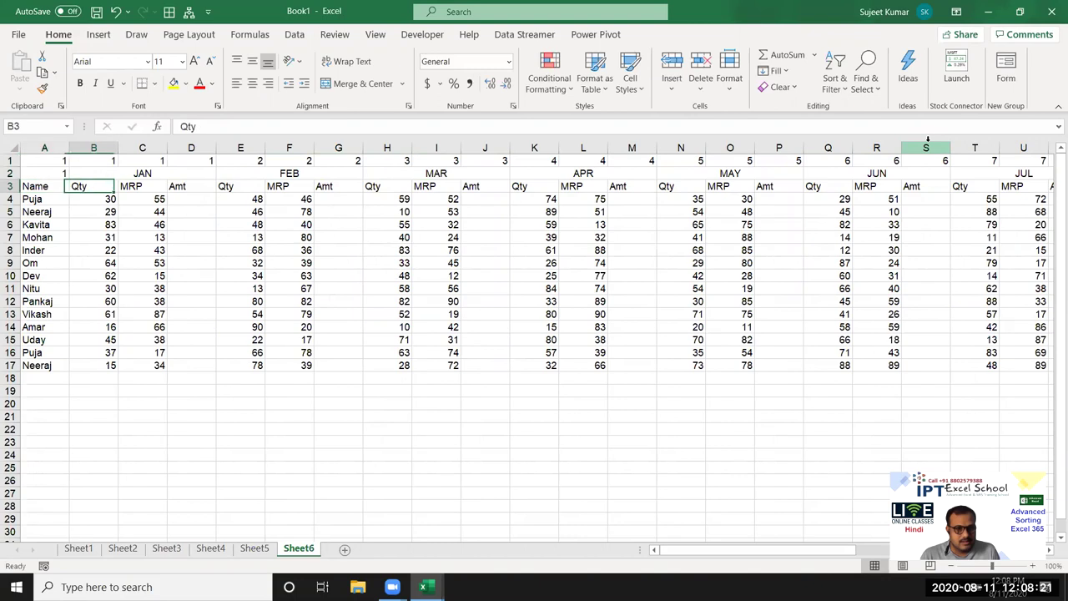
key("Right")
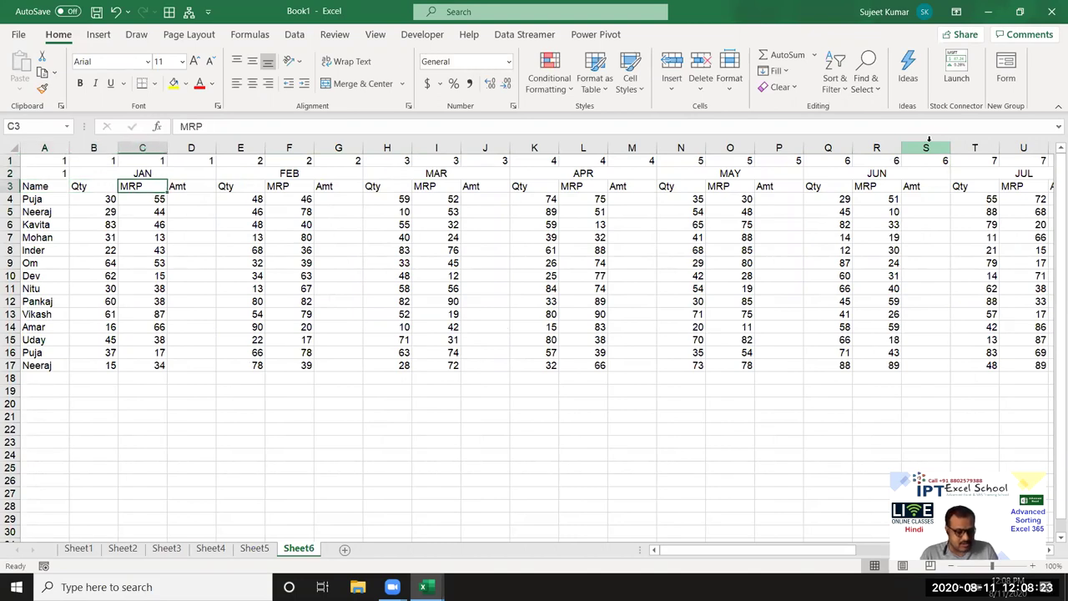
Select all blank cells in the table with Go To Special > Blanks
key("ctrl+g")
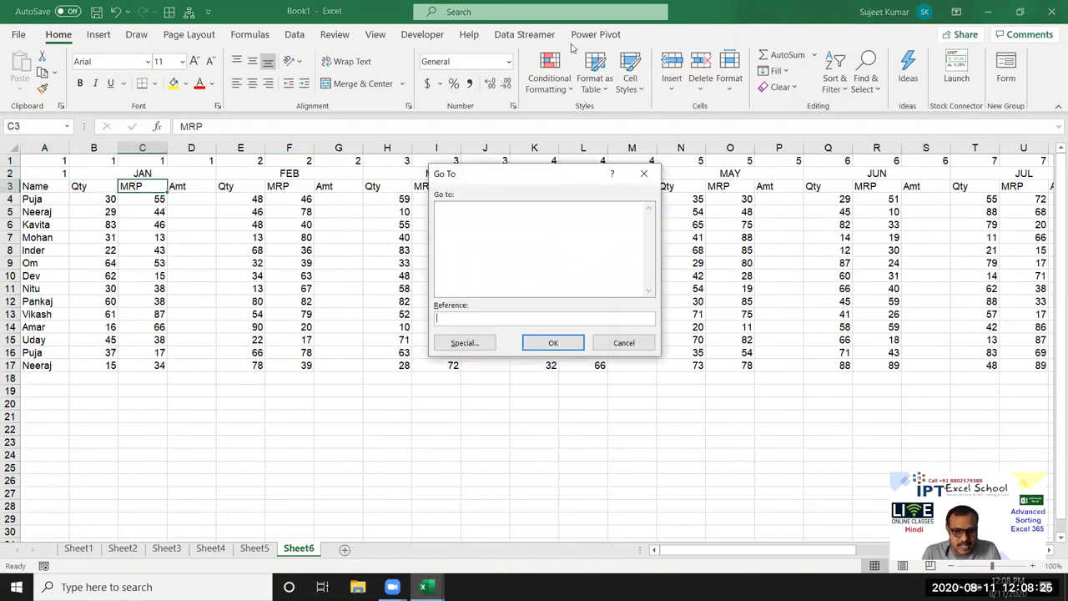
left_click(464, 342)
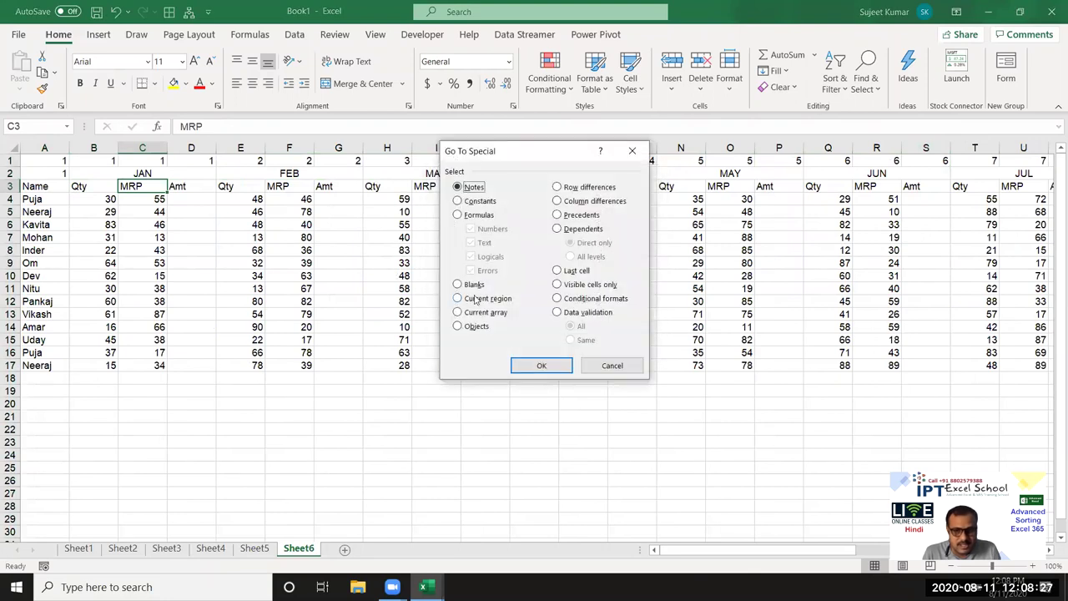
left_click(473, 285)
left_click(541, 365)
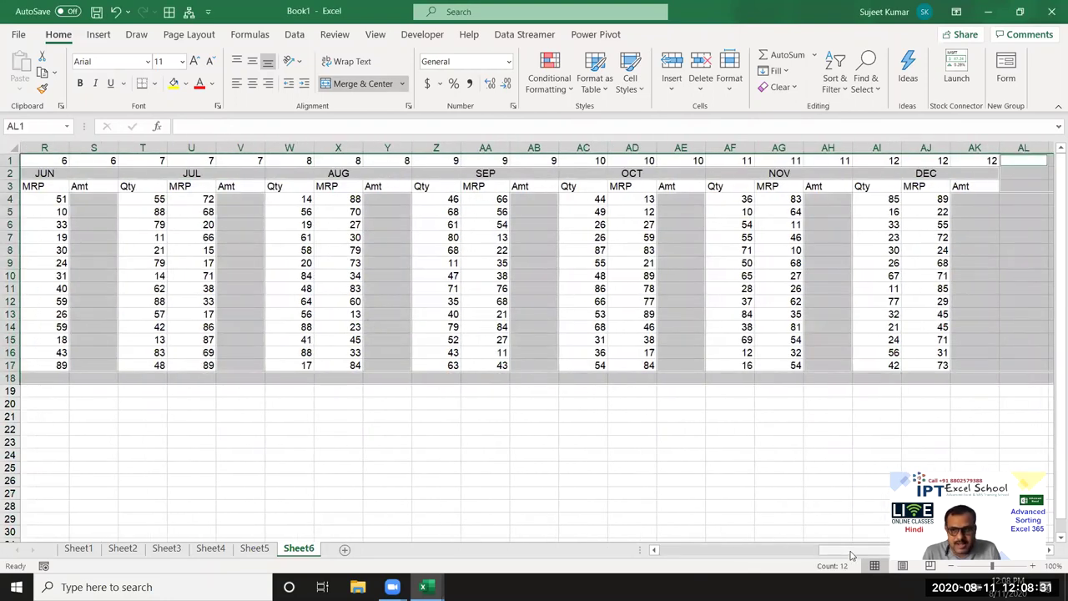
left_click_drag(851, 555, 651, 555)
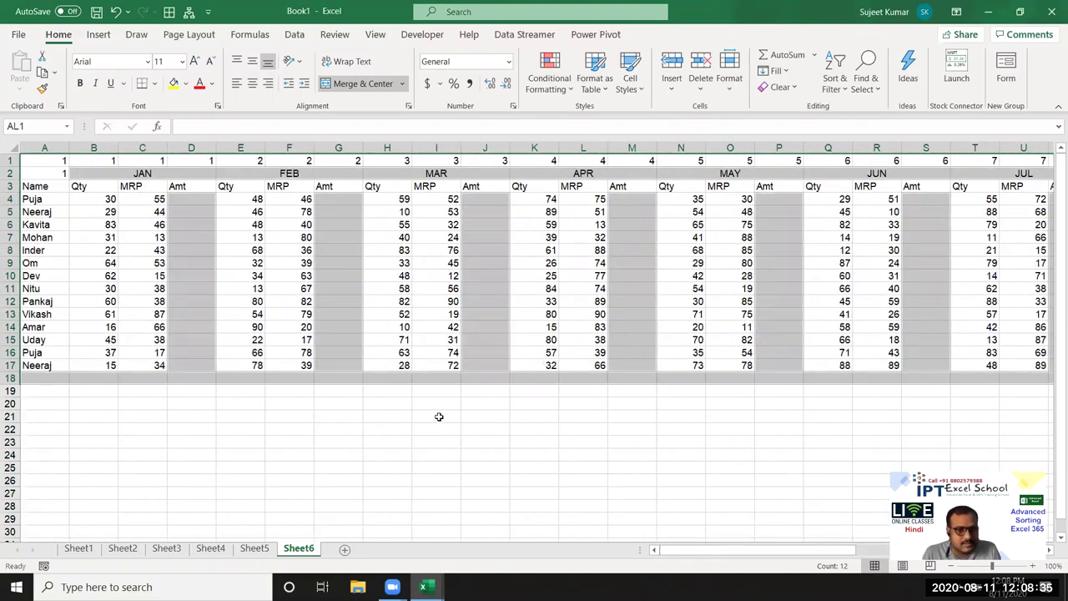
key("ctrl+period")
key("Tab")
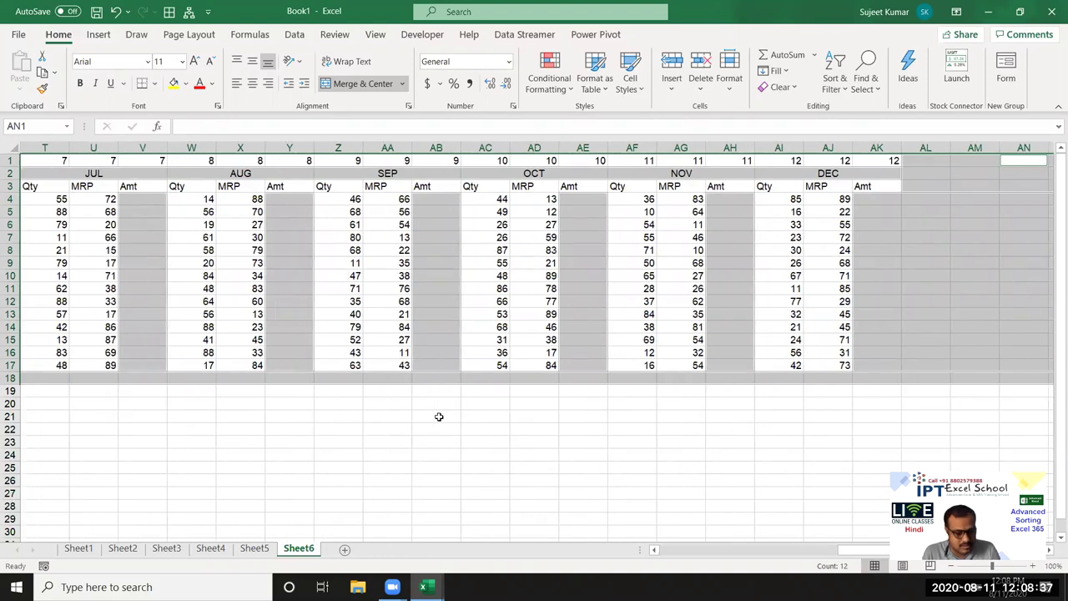
key("ctrl+period")
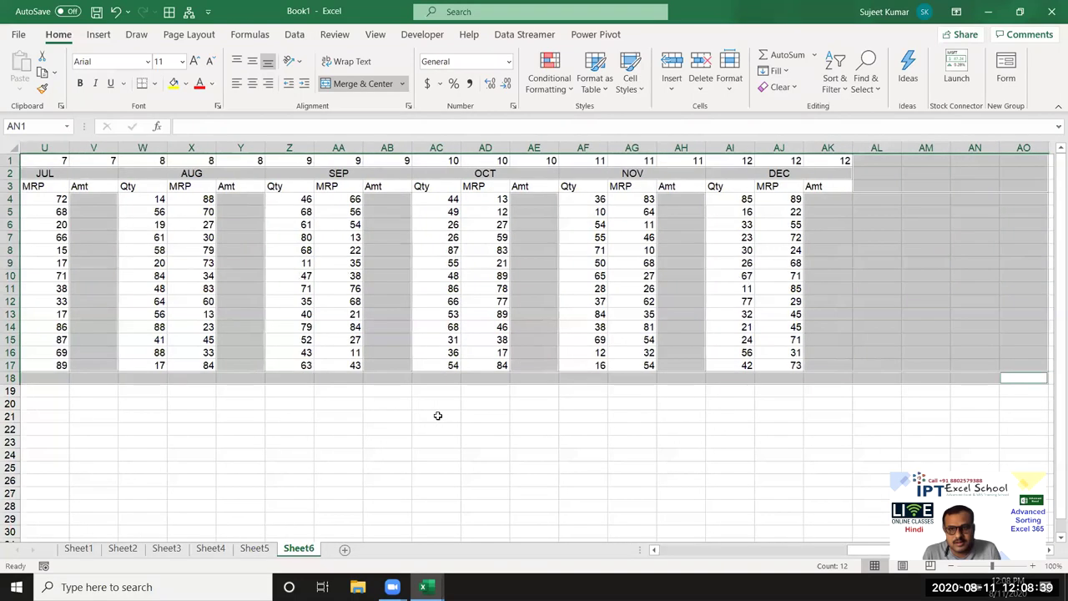
key("shift+Tab")
key("shift+Tab")
key("Tab")
key("Tab")
key("Tab")
key("Tab")
key("Tab")
key("Tab")
key("Tab")
key("Tab")
key("Tab")
key("Tab")
key("Tab")
key("Tab")
key("Tab")
key("Tab")
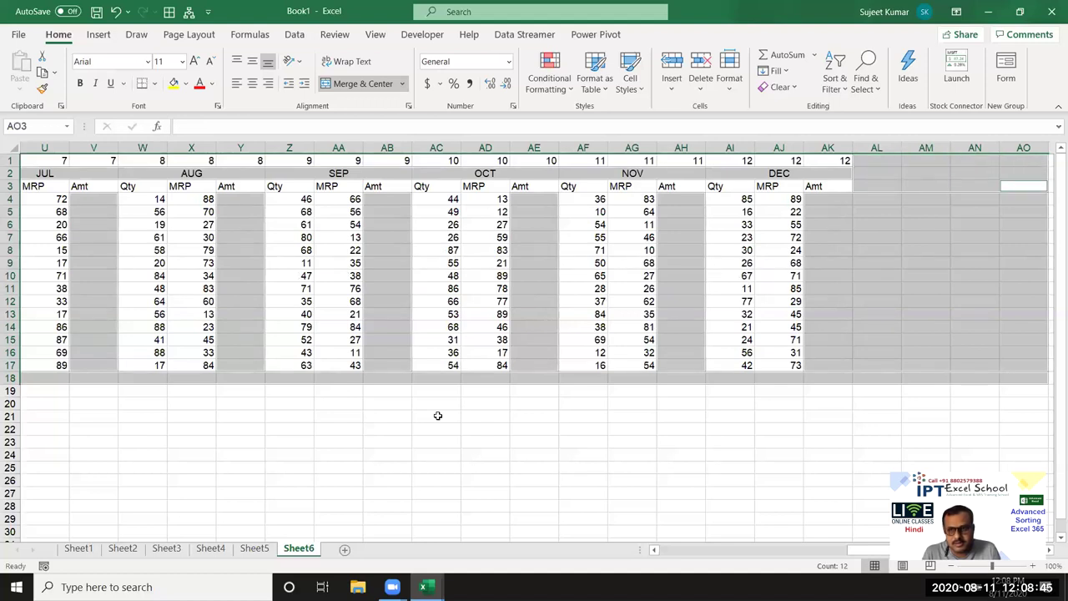
key("Tab")
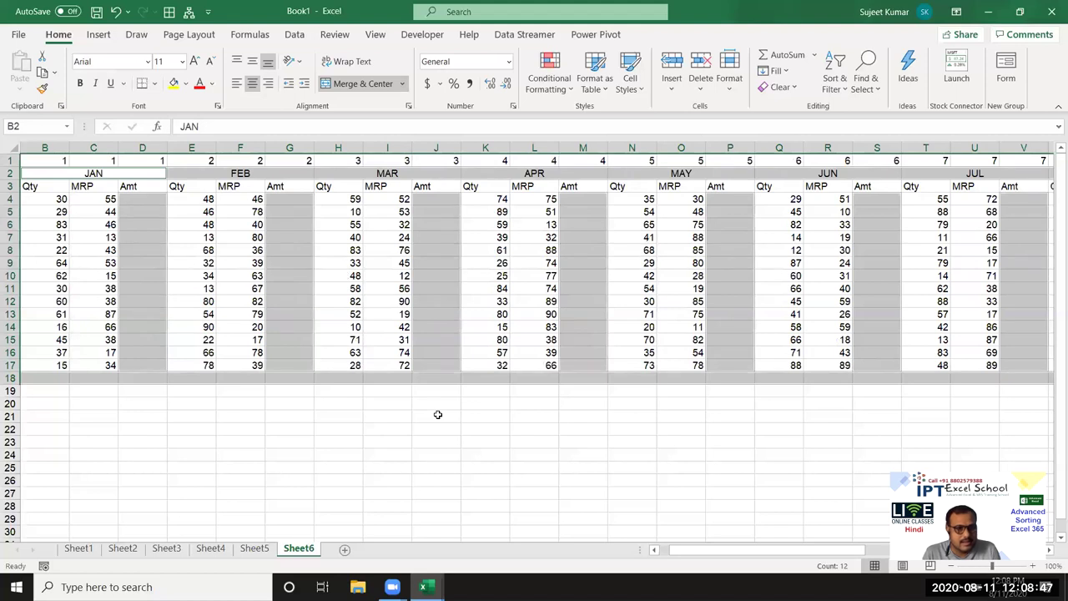
key("Tab")
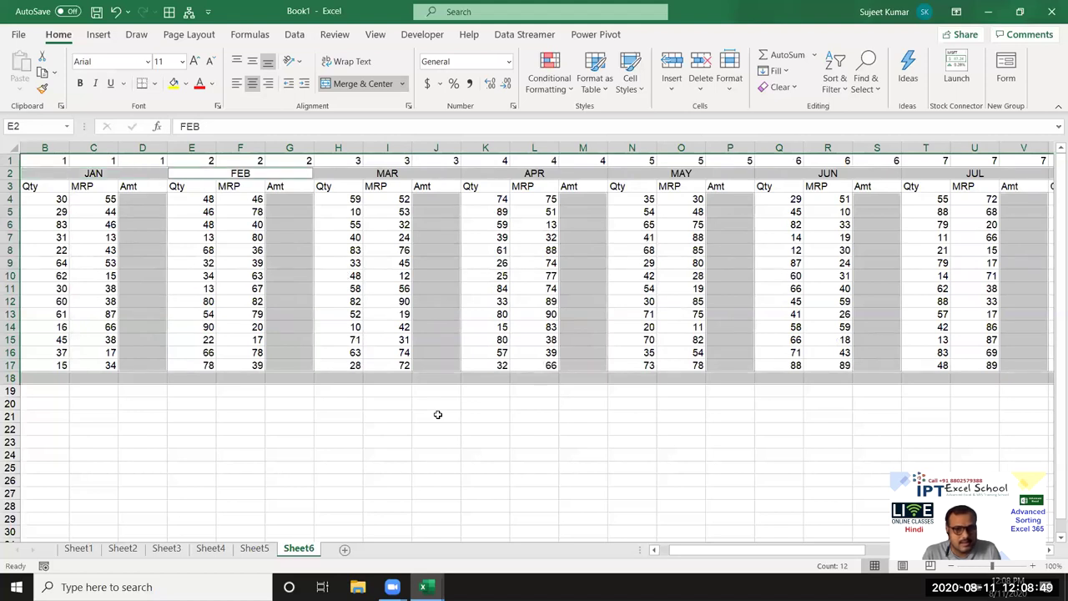
key("Tab")
key("Tab")
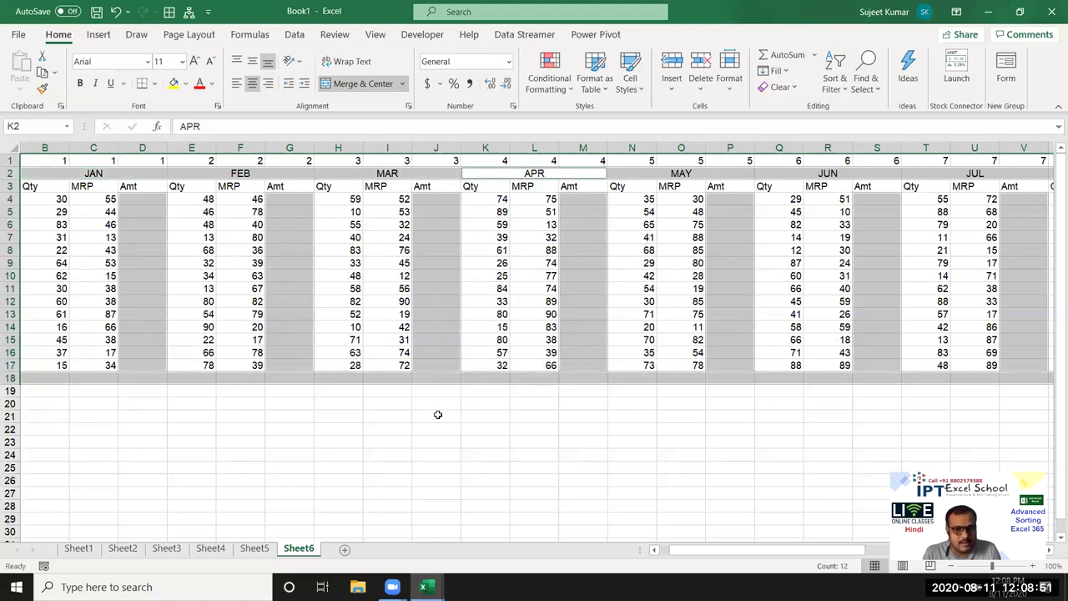
key("Tab")
key("Tab")
key("Tab")
key("Tab")
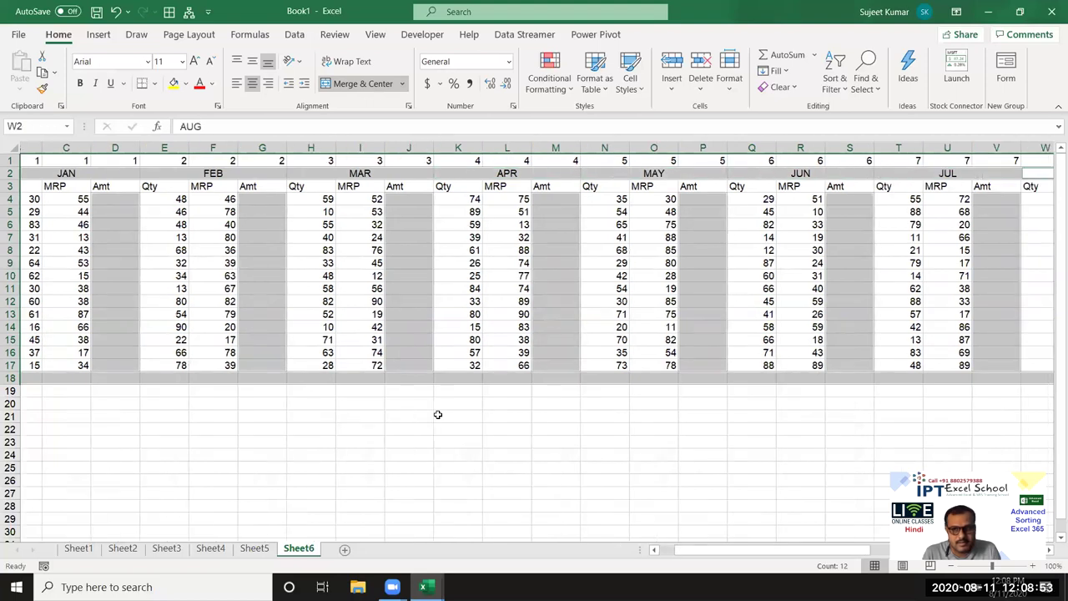
key("Tab")
key("Tab")
key("Tab")
key("Tab")
key("Tab")
key("Tab")
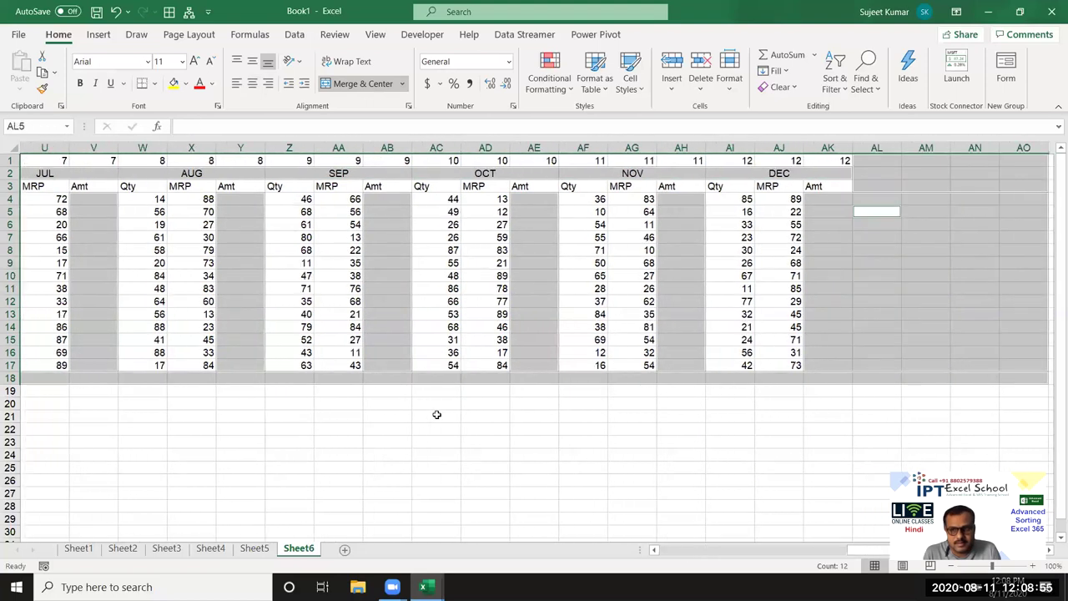
key("Tab")
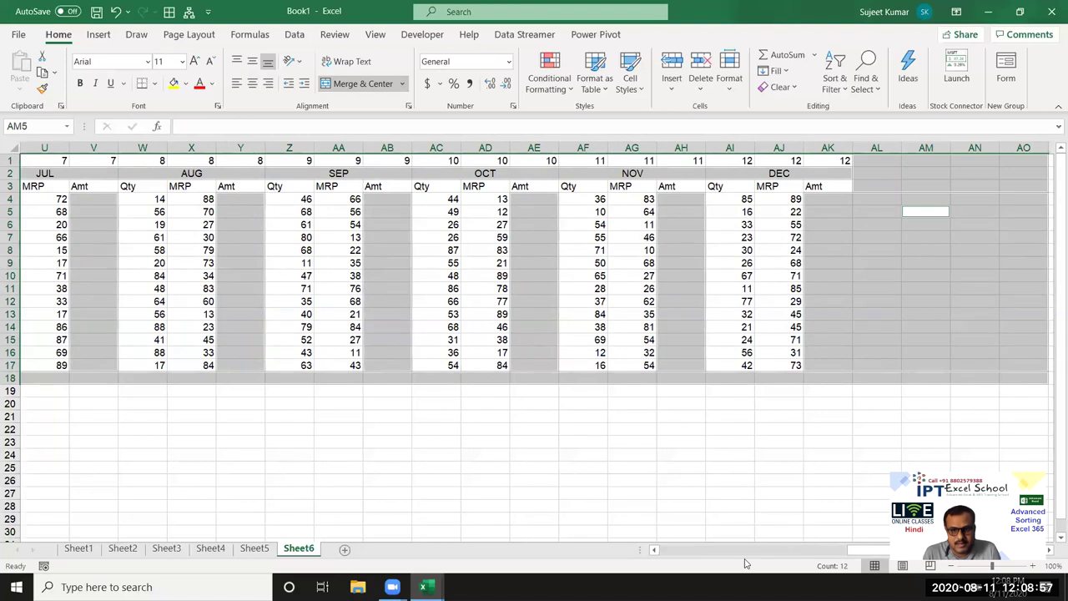
left_click(748, 551)
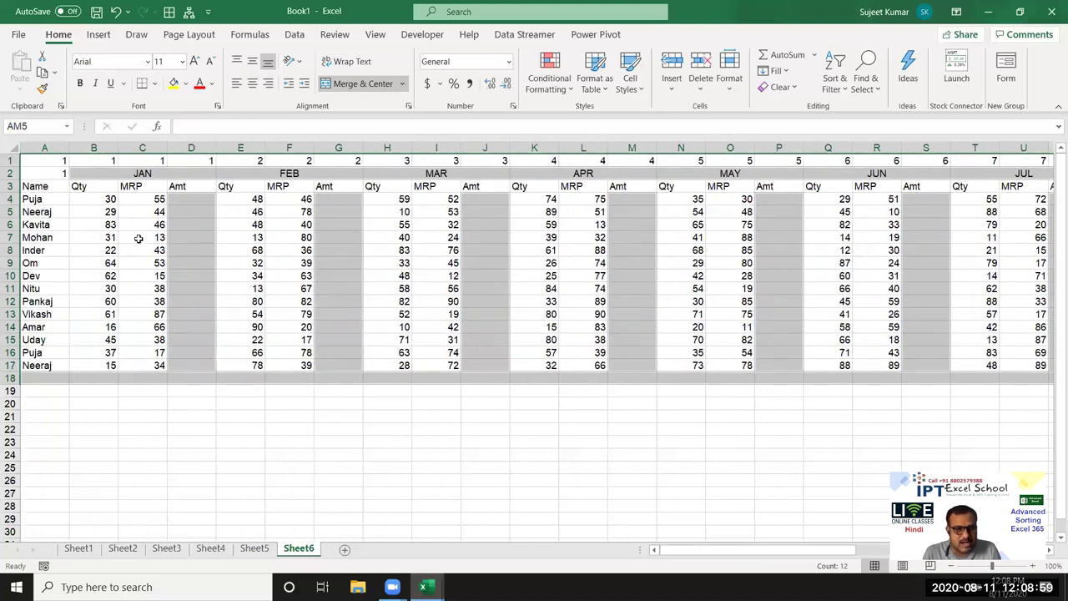
left_click(191, 172)
left_click(240, 172)
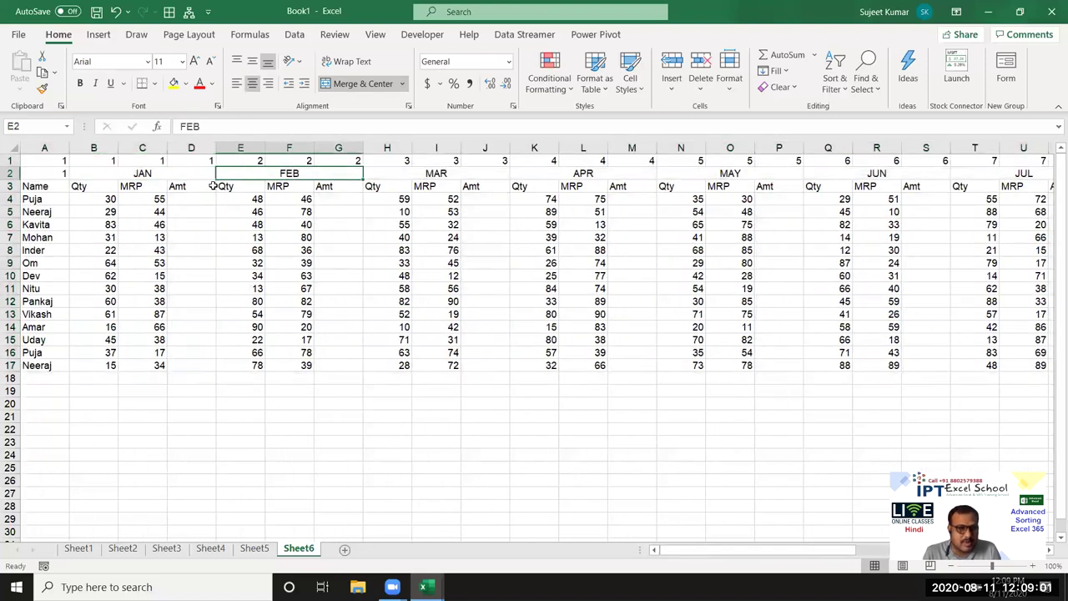
left_click(403, 174)
left_click(192, 245)
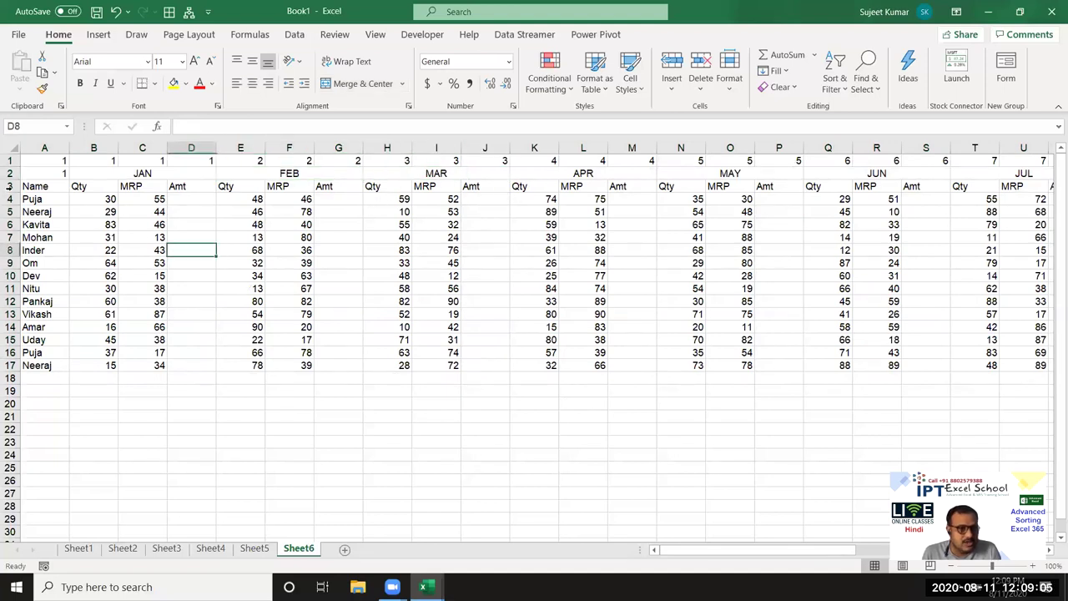
Copy Sheet6 rows 3–17 and paste them at A1 of a new Sheet7
left_click(7, 186)
left_click_drag(7, 186, 10, 360)
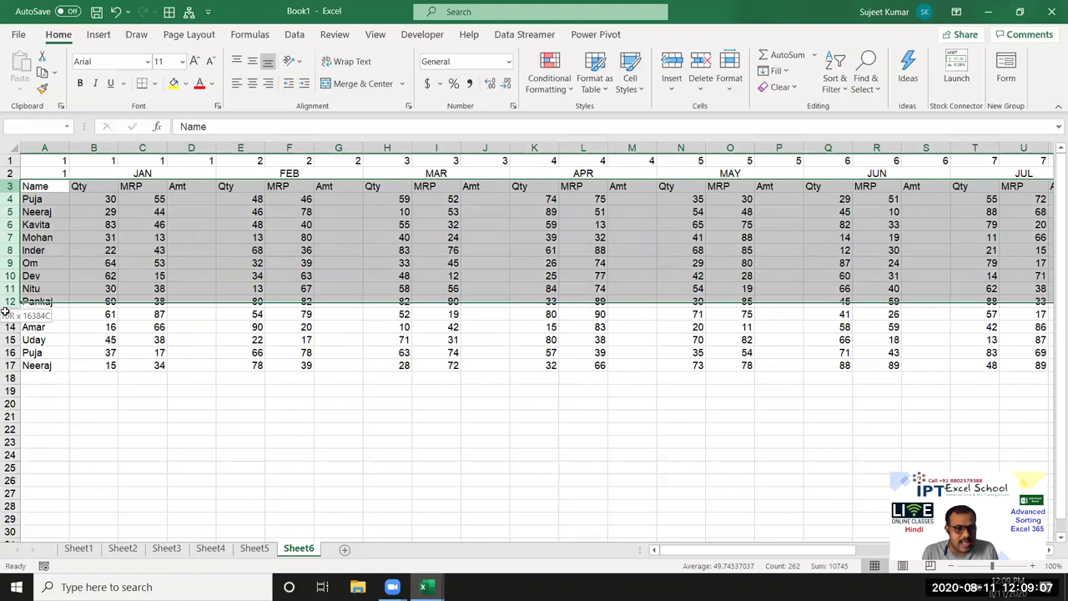
key("ctrl+c")
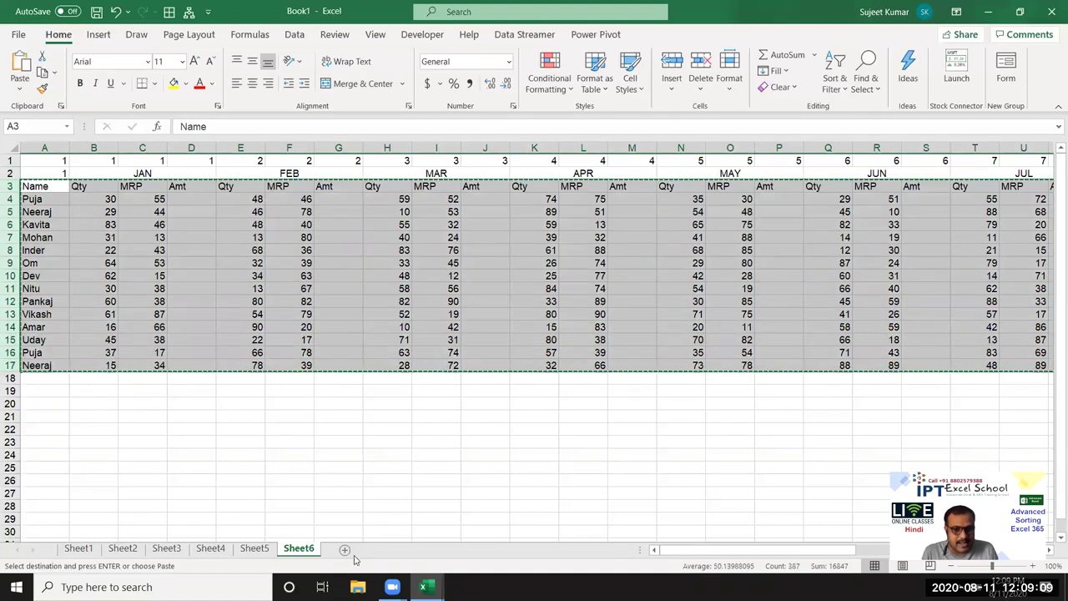
left_click(375, 549)
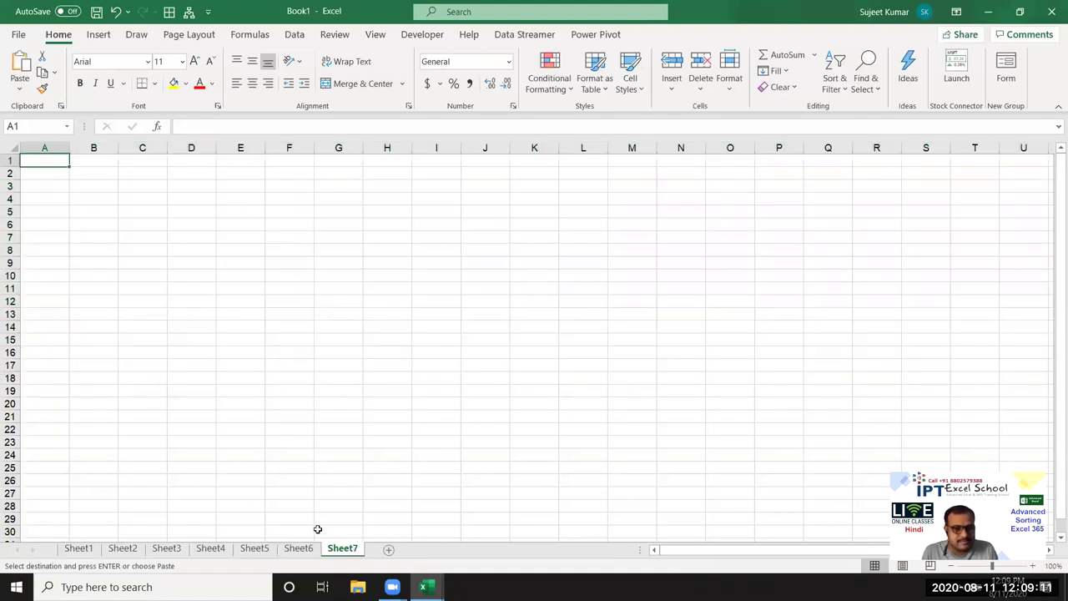
key("ctrl+v")
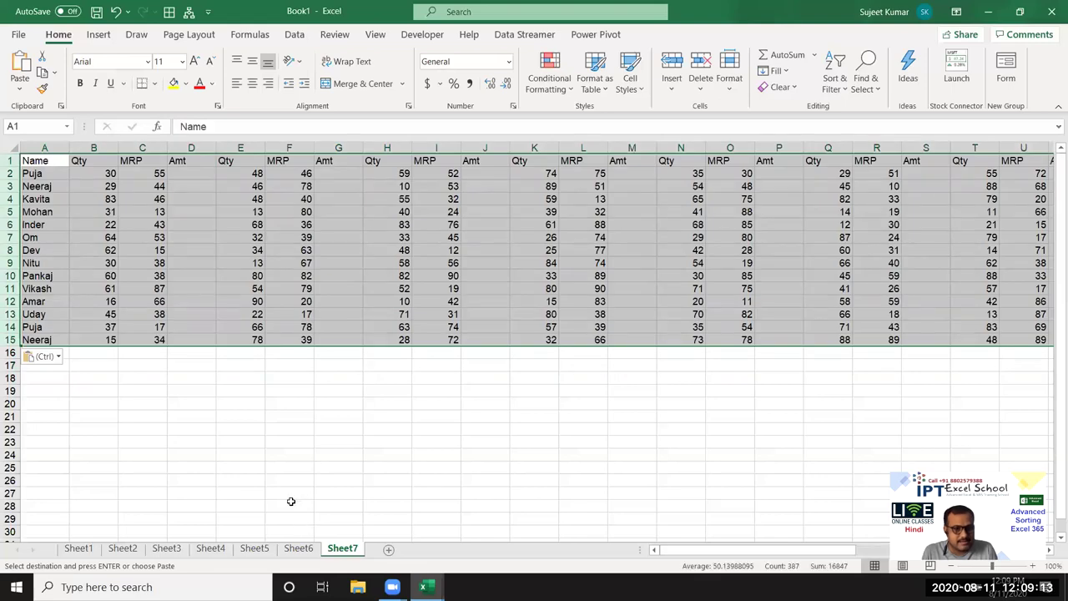
Select the blank cells on Sheet7 with Go To Special > Blanks and step through them
key("ctrl+g")
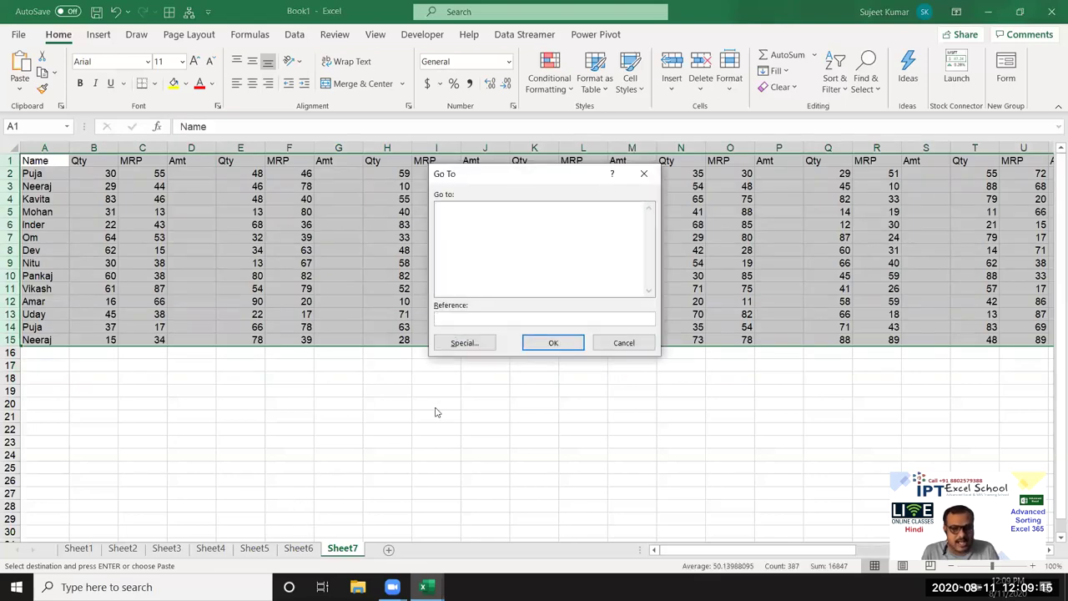
left_click(461, 344)
left_click(460, 285)
left_click(531, 365)
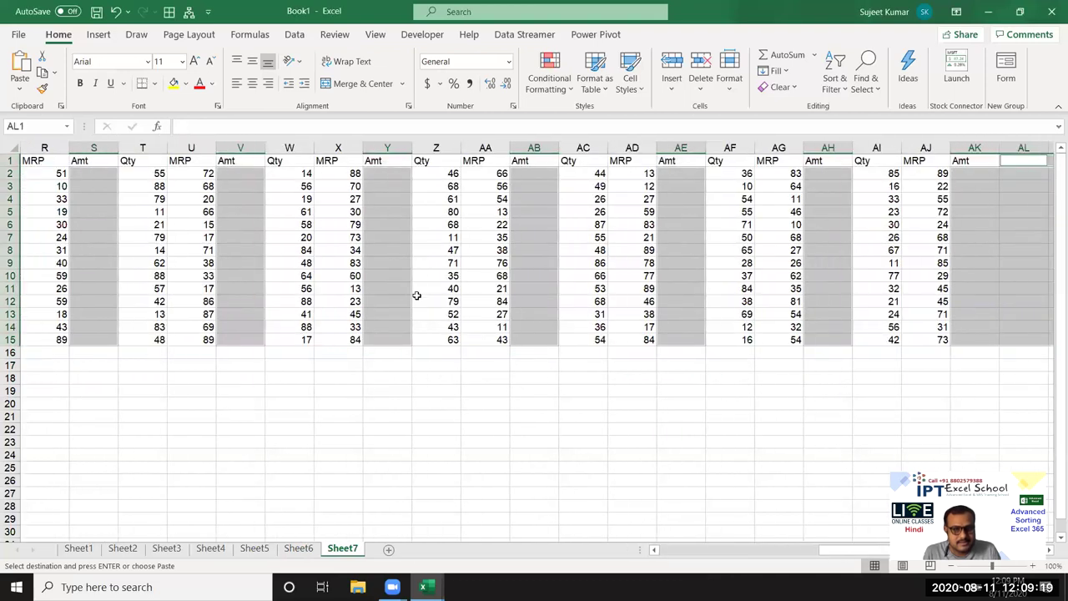
key("Tab")
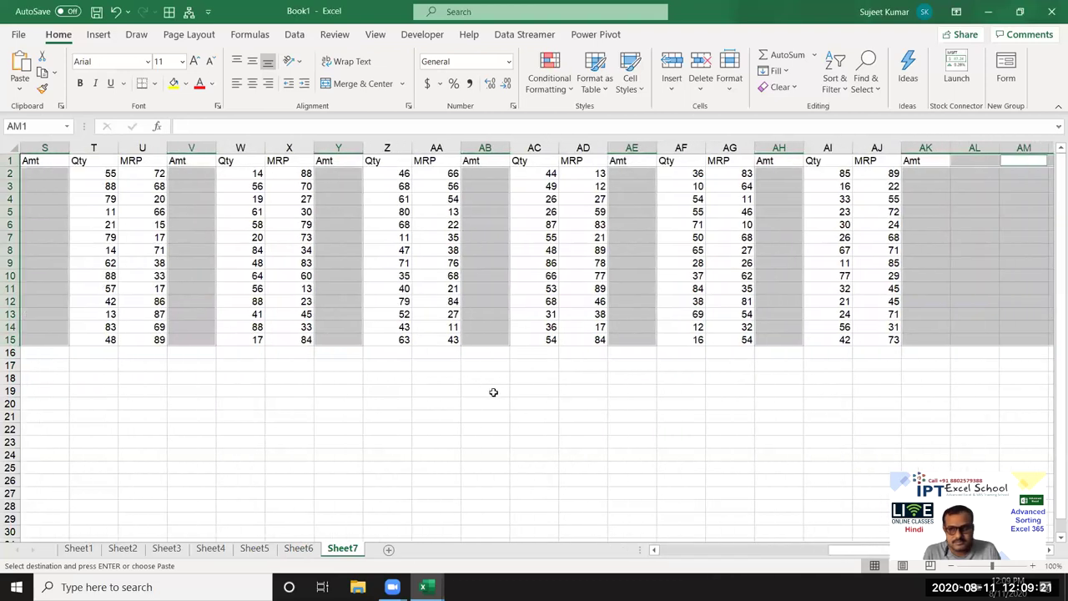
key("Tab")
key("Tab")
key("Tab")
key("Tab")
key("Tab")
key("Tab")
key("Tab")
key("Tab")
key("shift+Tab")
key("shift+Tab")
key("shift+Tab")
key("shift+Tab")
key("shift+Tab")
key("shift+Tab")
key("shift+Tab")
key("shift+Tab")
key("shift+Tab")
key("shift+Tab")
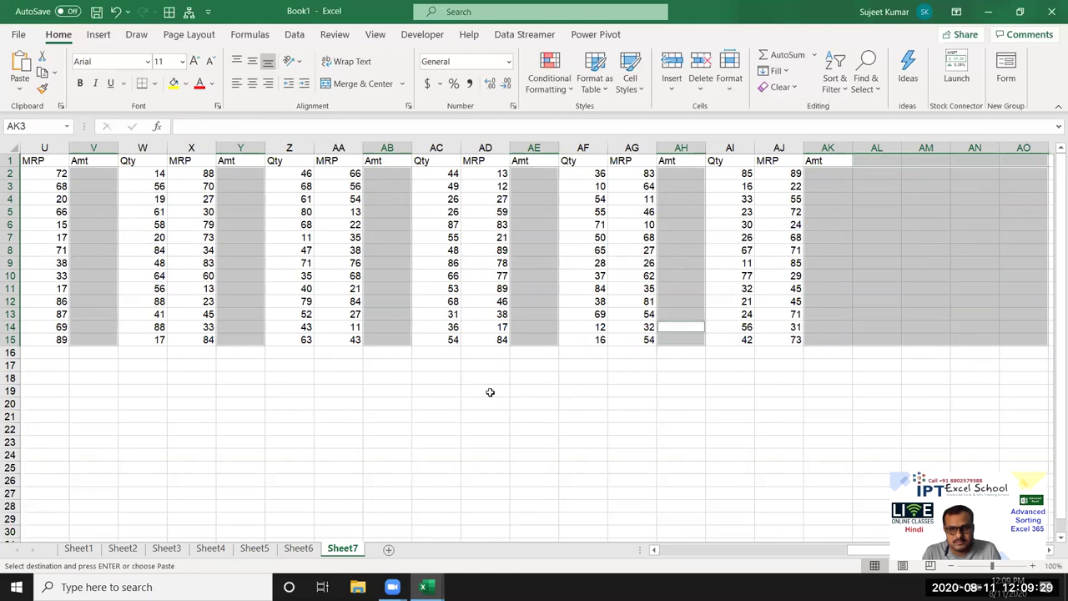
Jump to cell D2 through the Name Box and select the table area
left_click(33, 126)
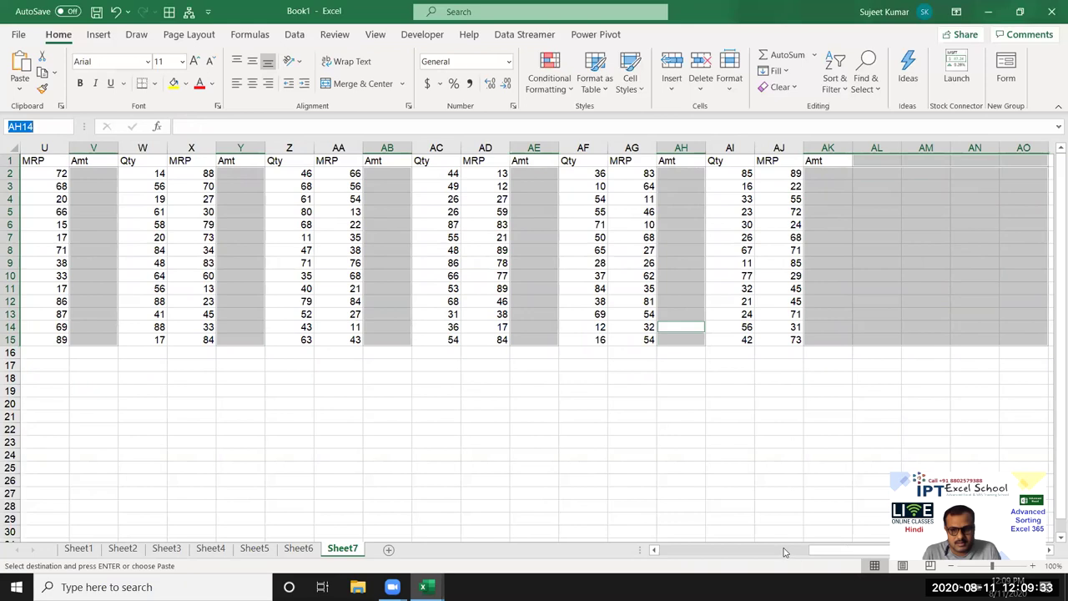
left_click(794, 550)
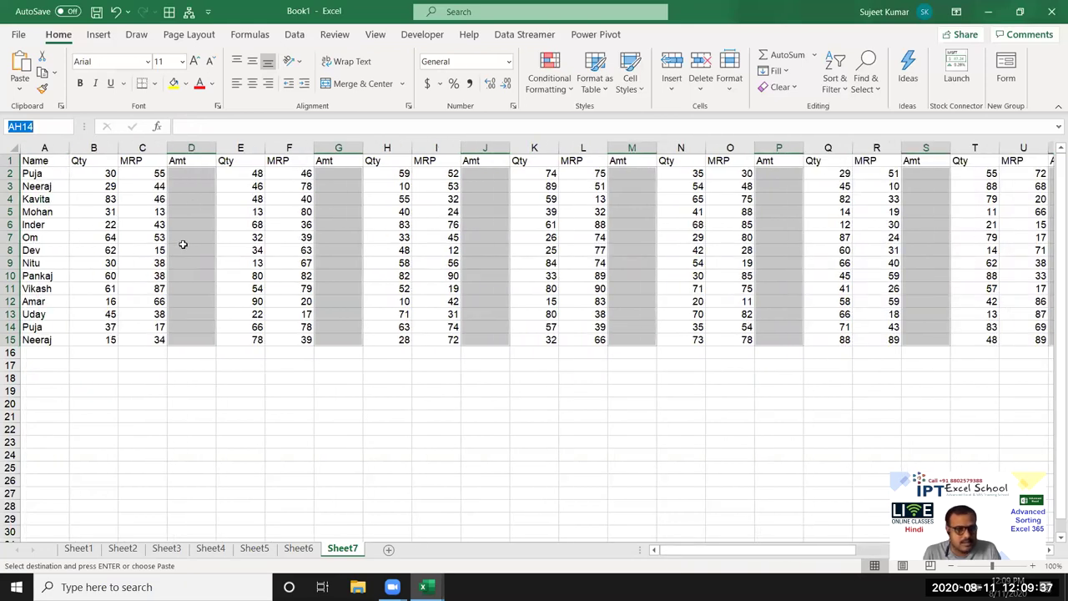
type("d2")
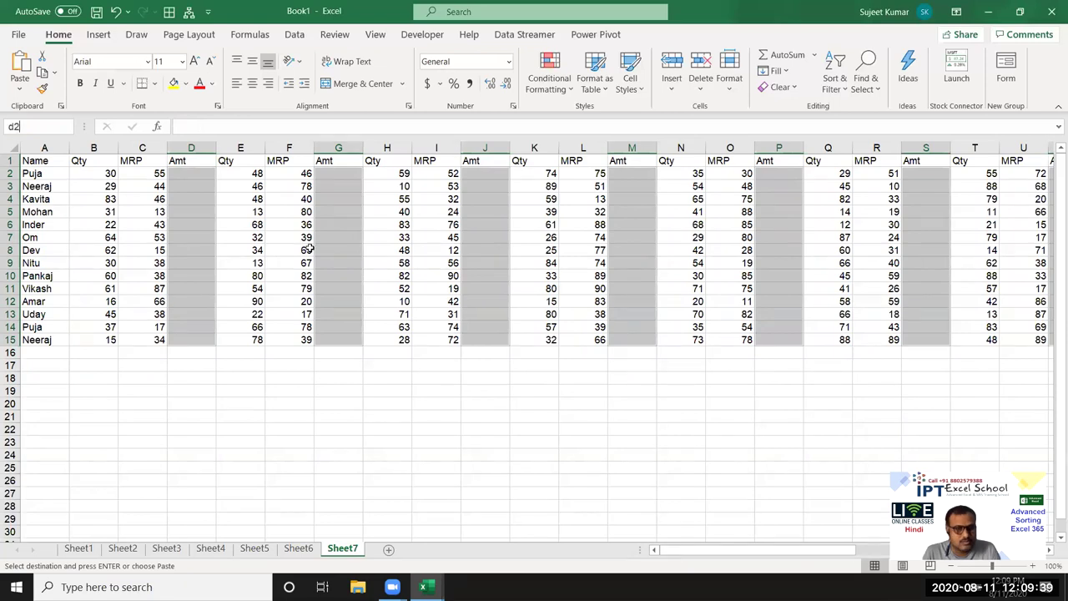
key("Return")
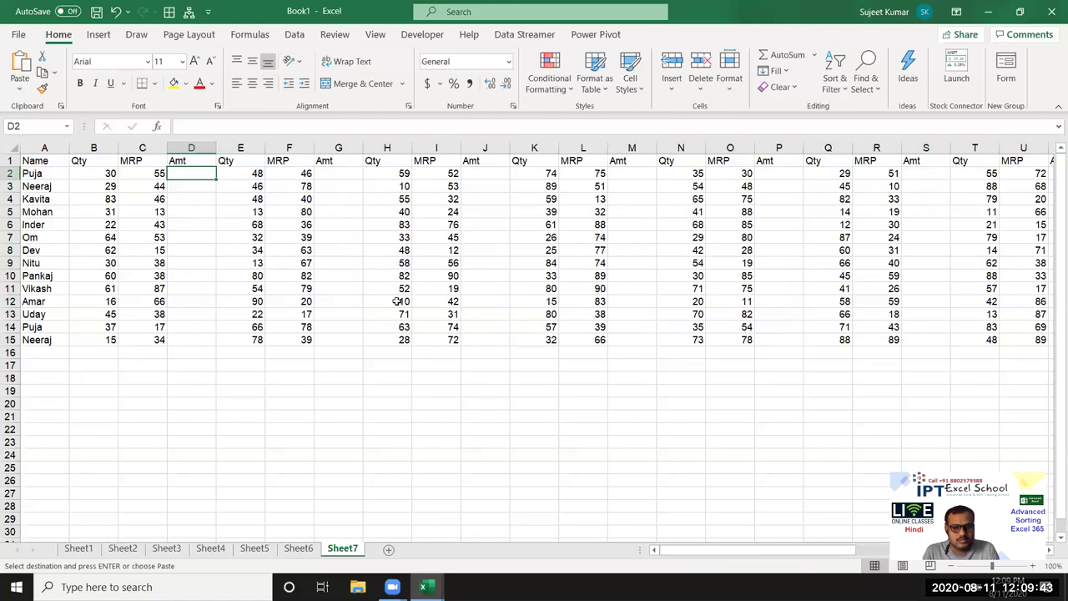
mouse_move(52, 162)
left_mouse_down()
mouse_move(1014, 328)
mouse_move(938, 325)
left_mouse_up()
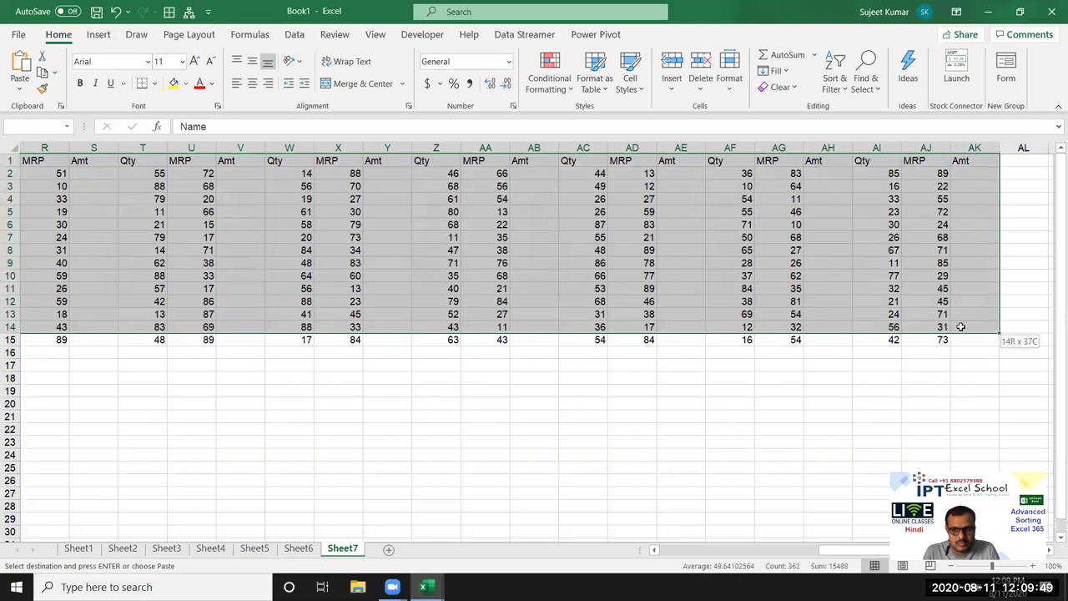
Select the table A1:AK15 and pick only its blank Amt cells via Go To Special
left_click_drag(937, 325, 963, 335)
key("ctrl+c")
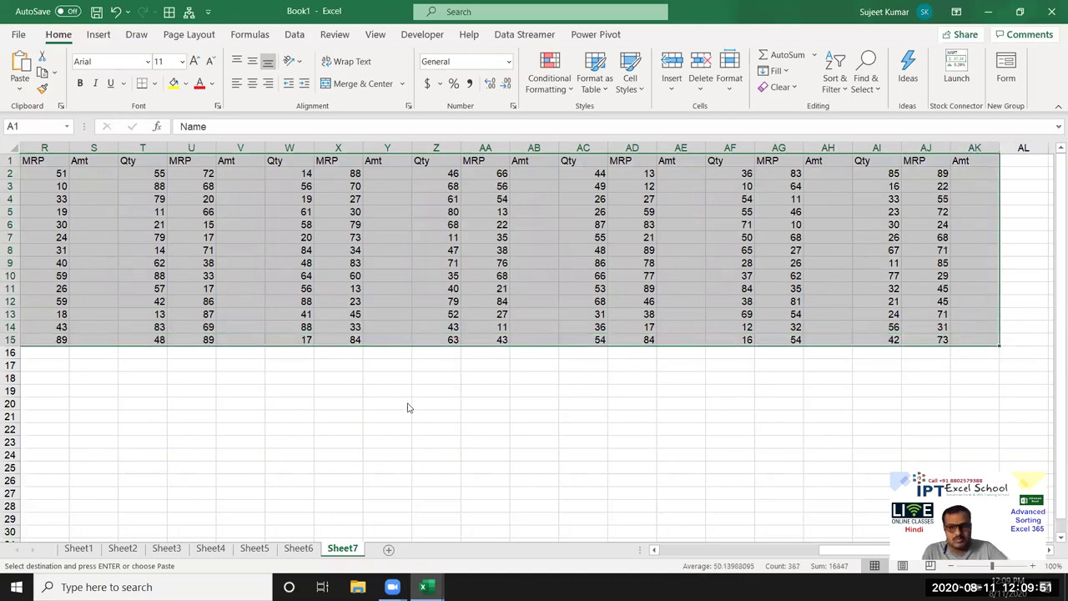
key("ctrl+g")
left_click(468, 343)
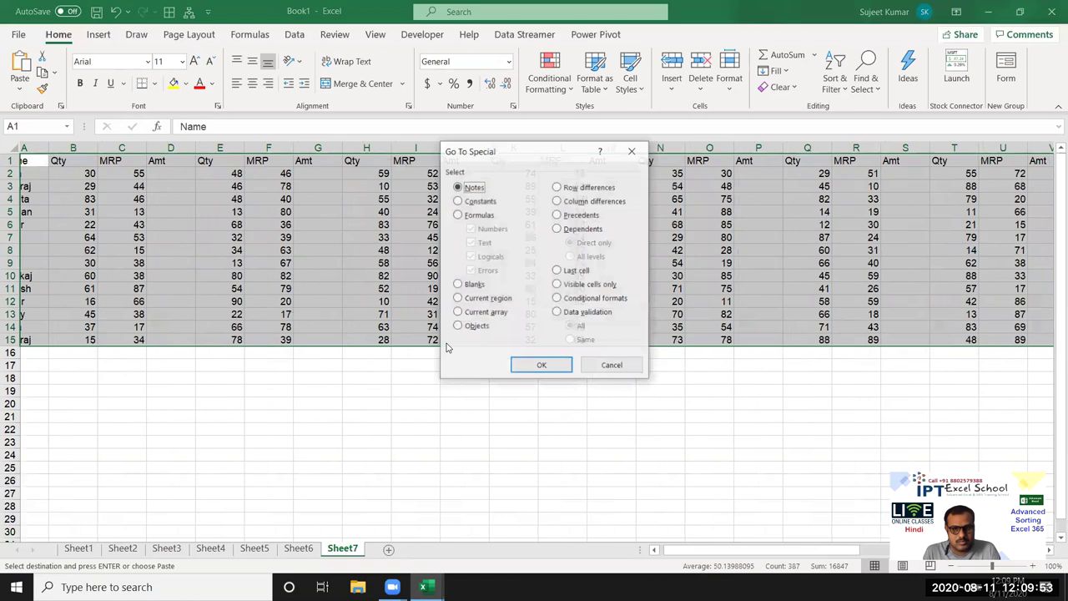
left_click(469, 284)
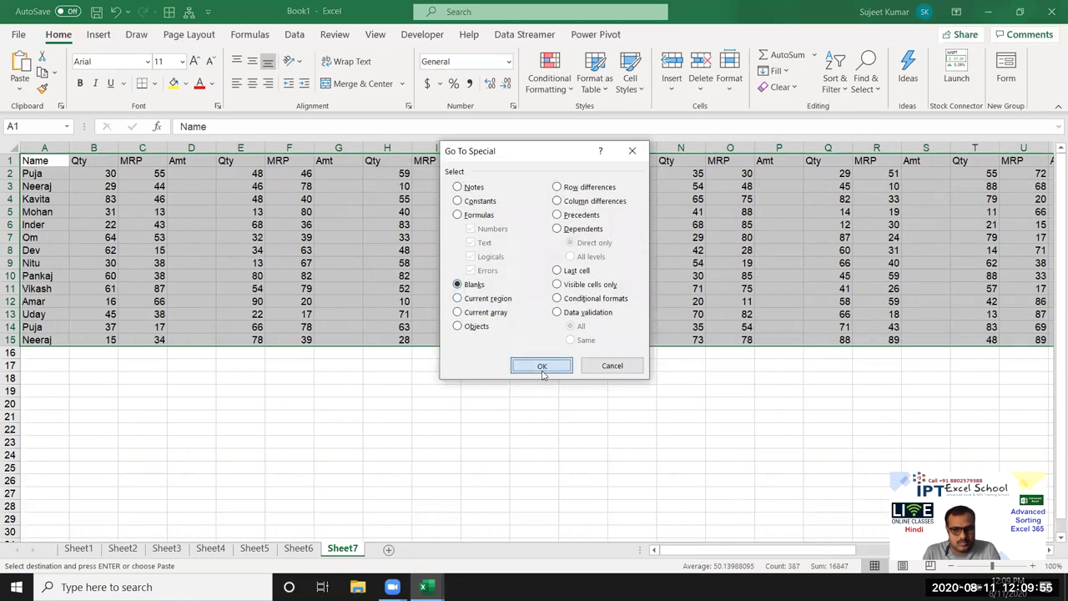
left_click(542, 365)
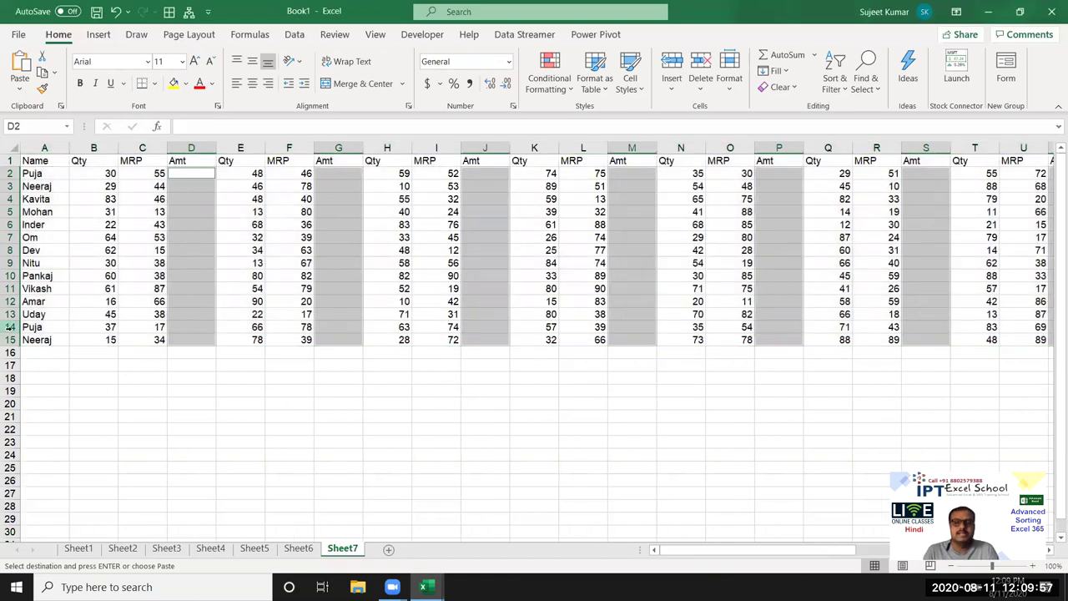
Enter a Qty×MRP formula with Ctrl+Shift+Enter by mistake, then undo it
type("=")
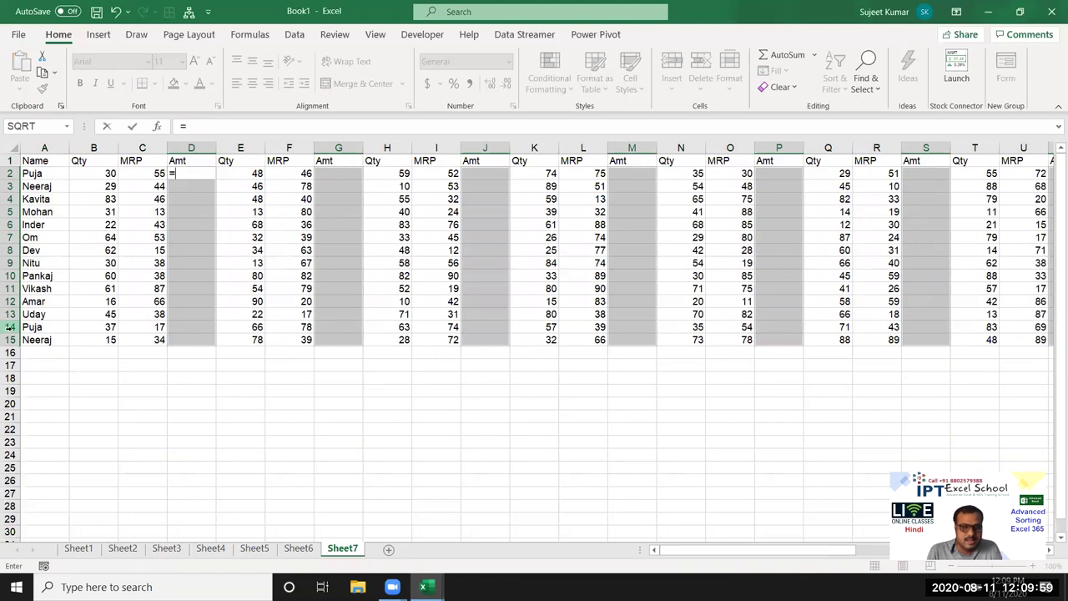
key("Left")
key("Left")
type("*")
key("Left")
key("ctrl+shift+Return")
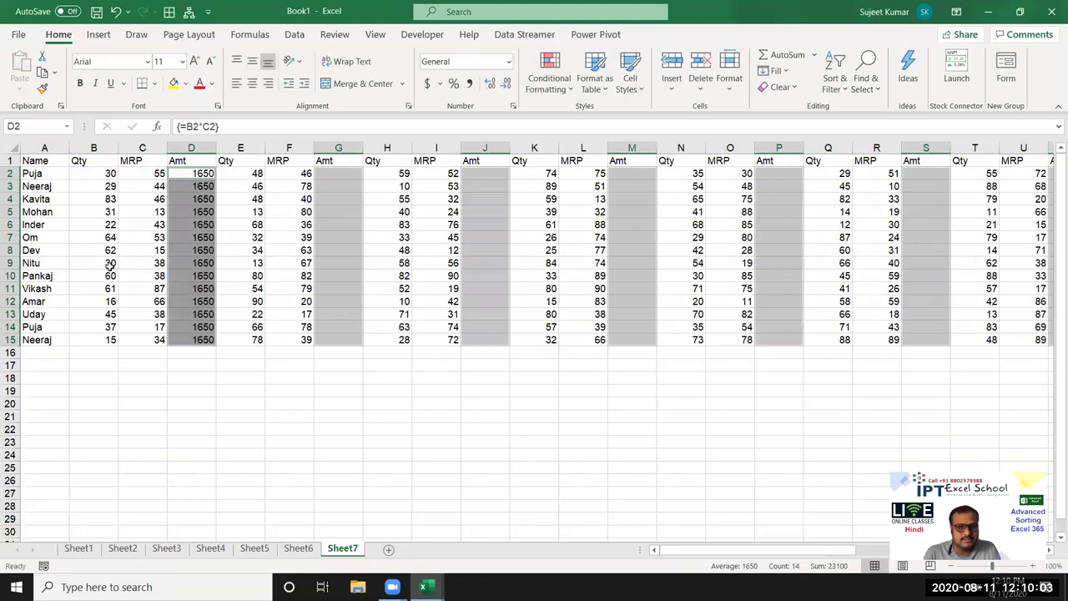
key("Up")
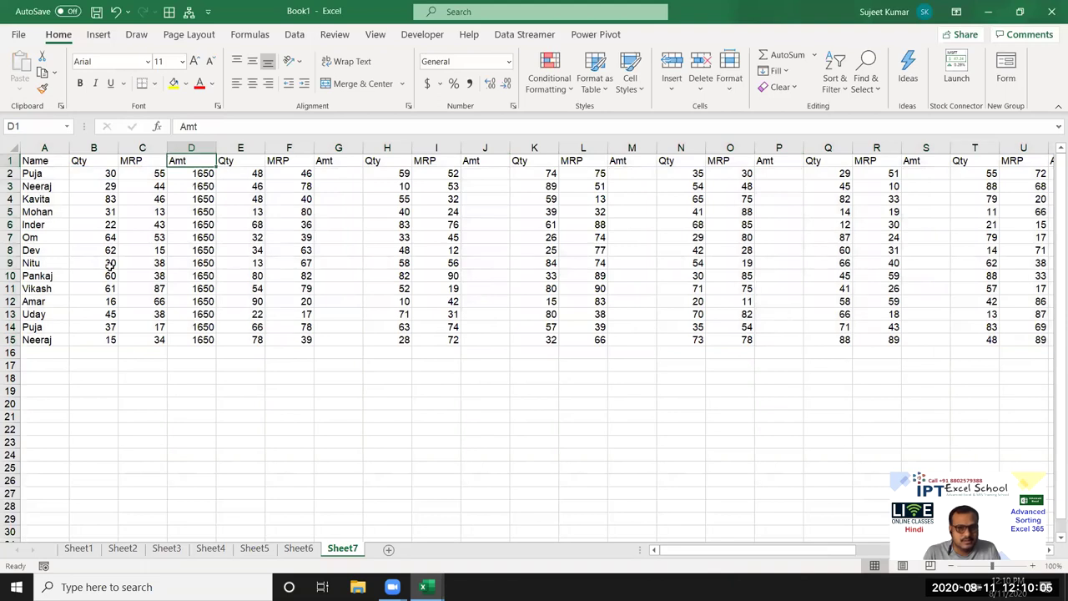
key("ctrl+z")
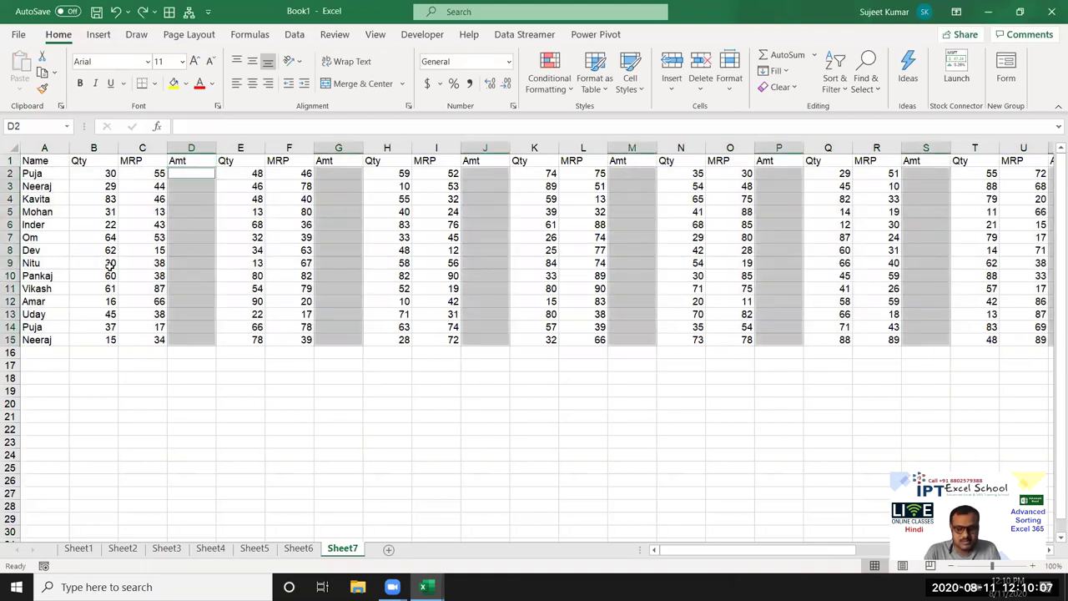
Fill every selected blank Amt cell with =B2*C2 using Ctrl+Enter
type("=")
key("Left")
key("Left")
type("*")
key("Left")
key("ctrl+Return")
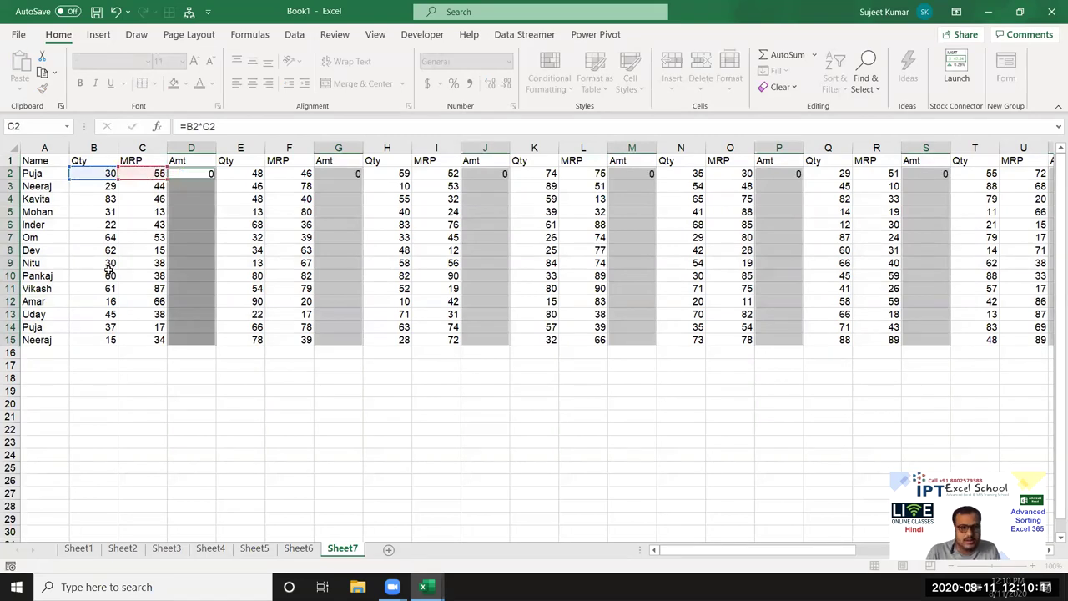
Select the completed table from A1 and copy it
key("ctrl+Left")
key("Up")
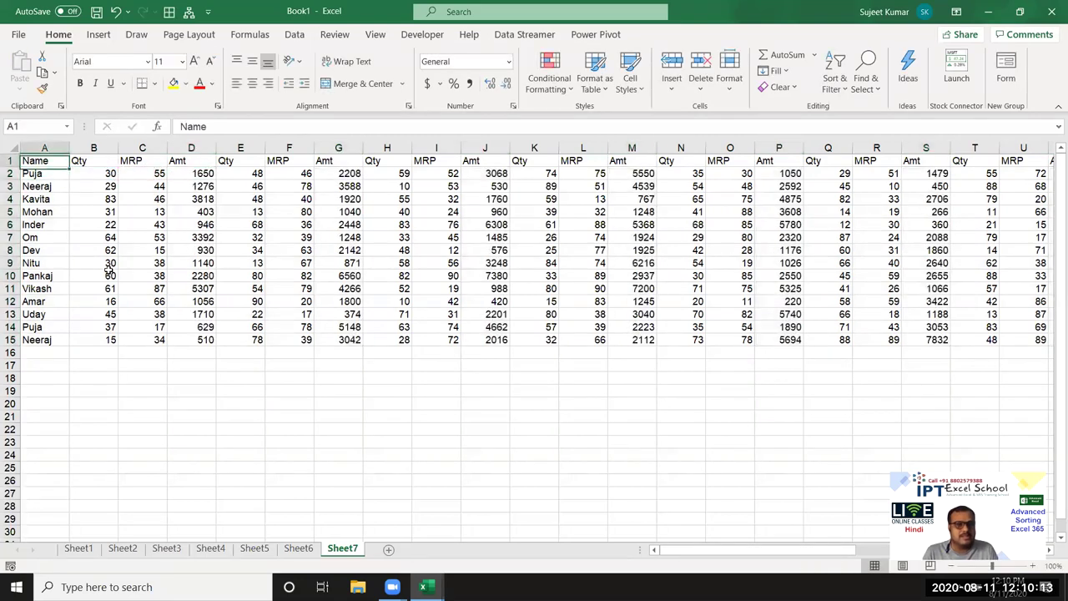
key("ctrl+shift+Right")
key("ctrl+shift+Down")
key("ctrl+c")
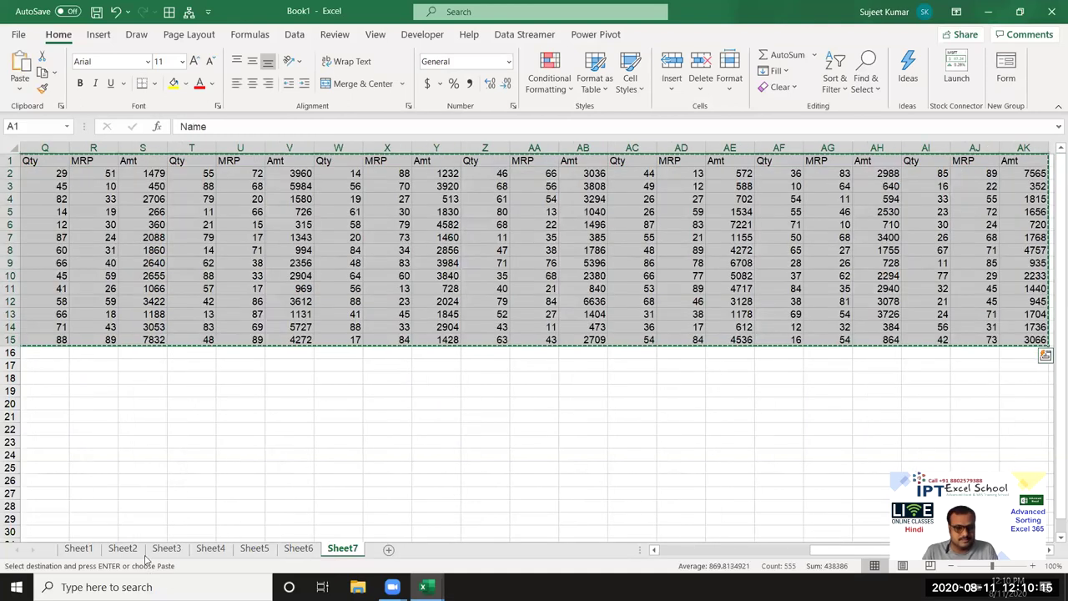
Paste the calculated table over Sheet6's data and minimize Excel to the desktop
left_click(83, 549)
left_click(298, 548)
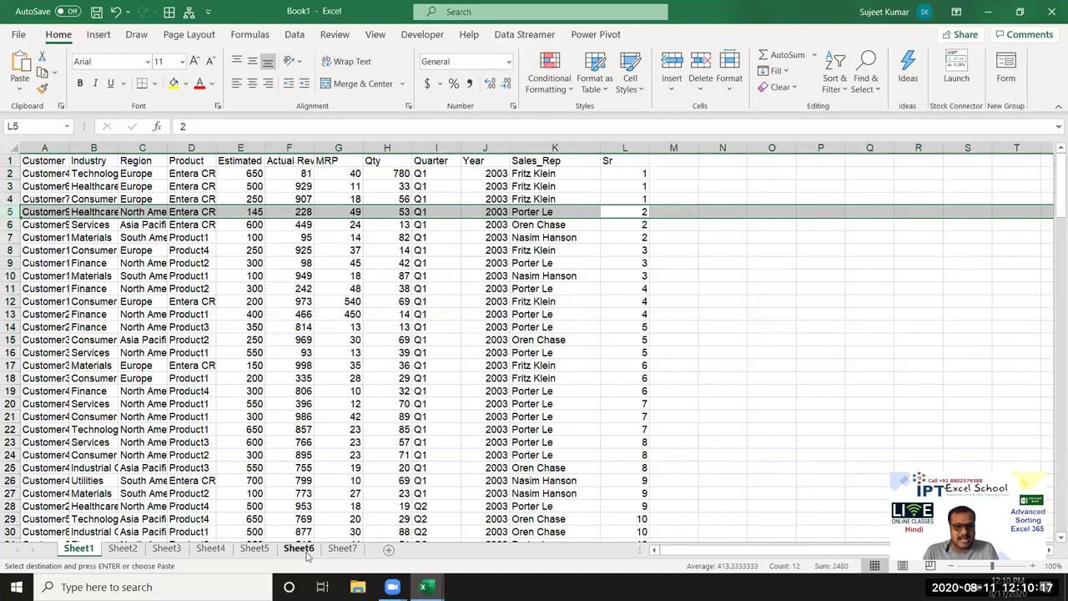
key("ctrl+v")
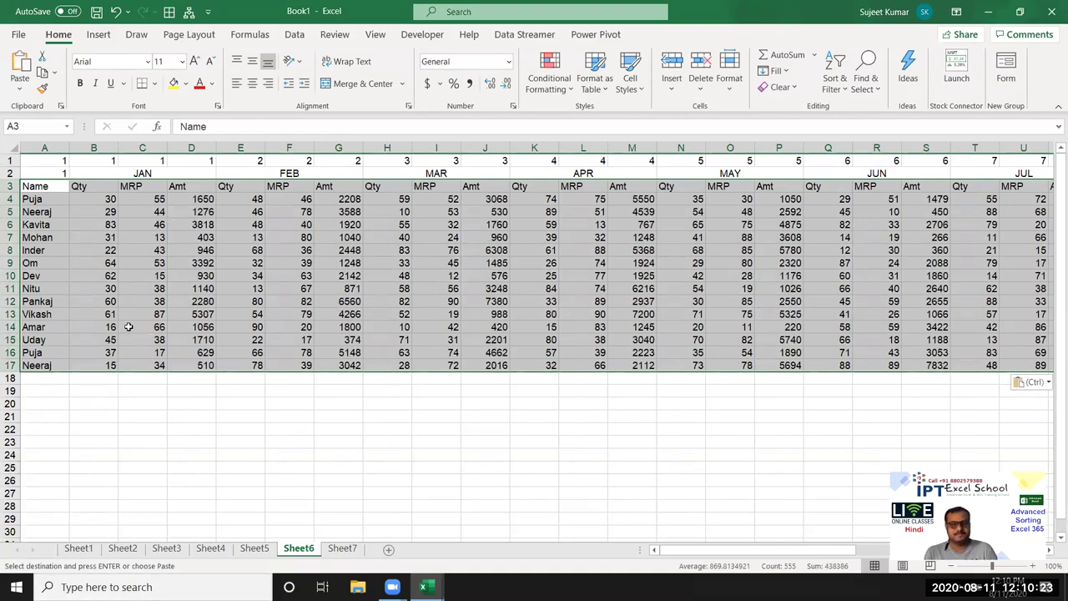
left_click(133, 293)
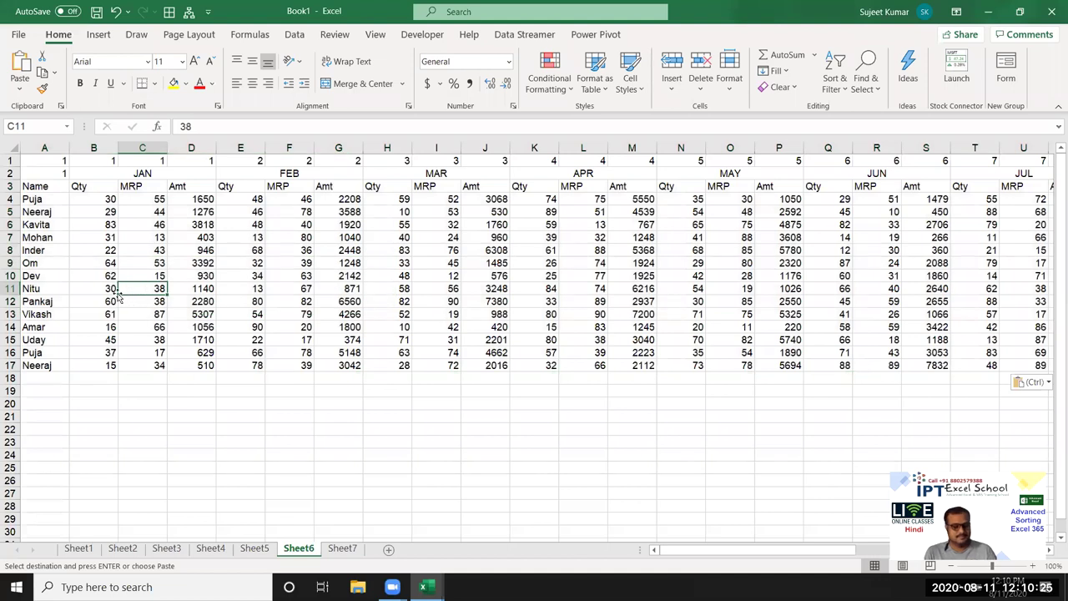
key("super+d")
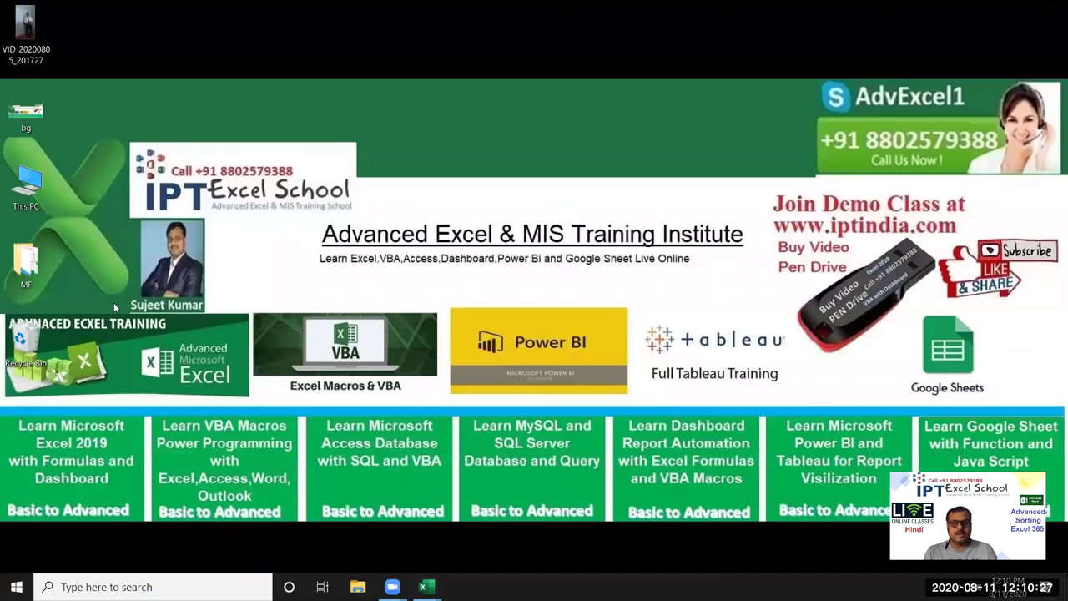